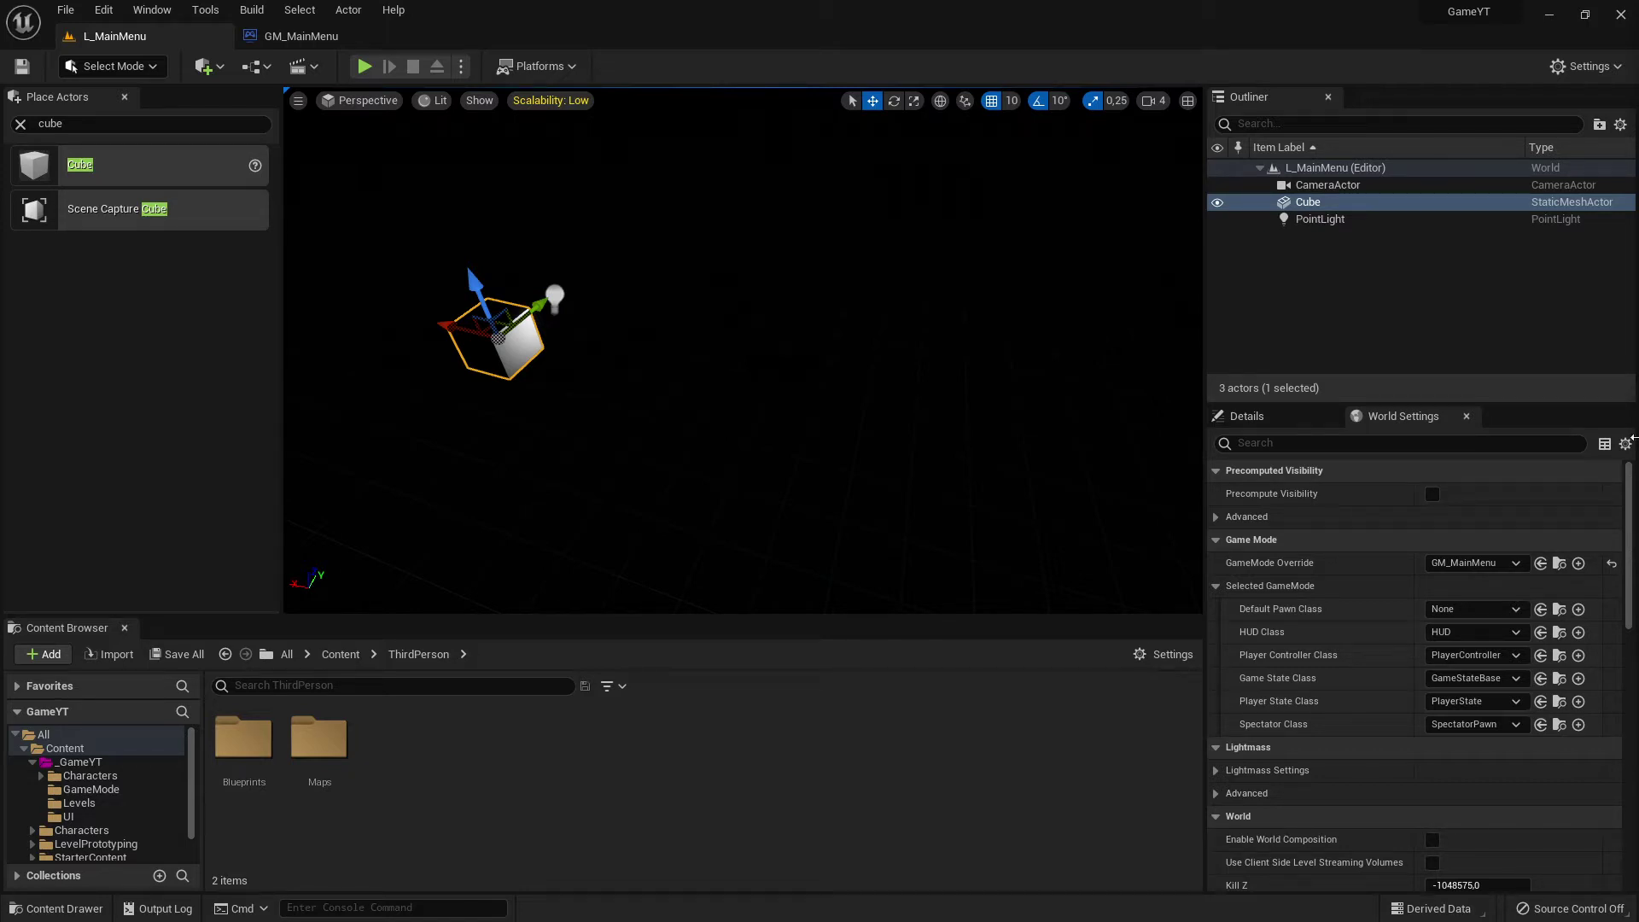
# Select the CameraActor and filter its detail properties by "auto".
pyautogui.moveTo(742, 350); pyautogui.dragTo(560, 308, button='right')
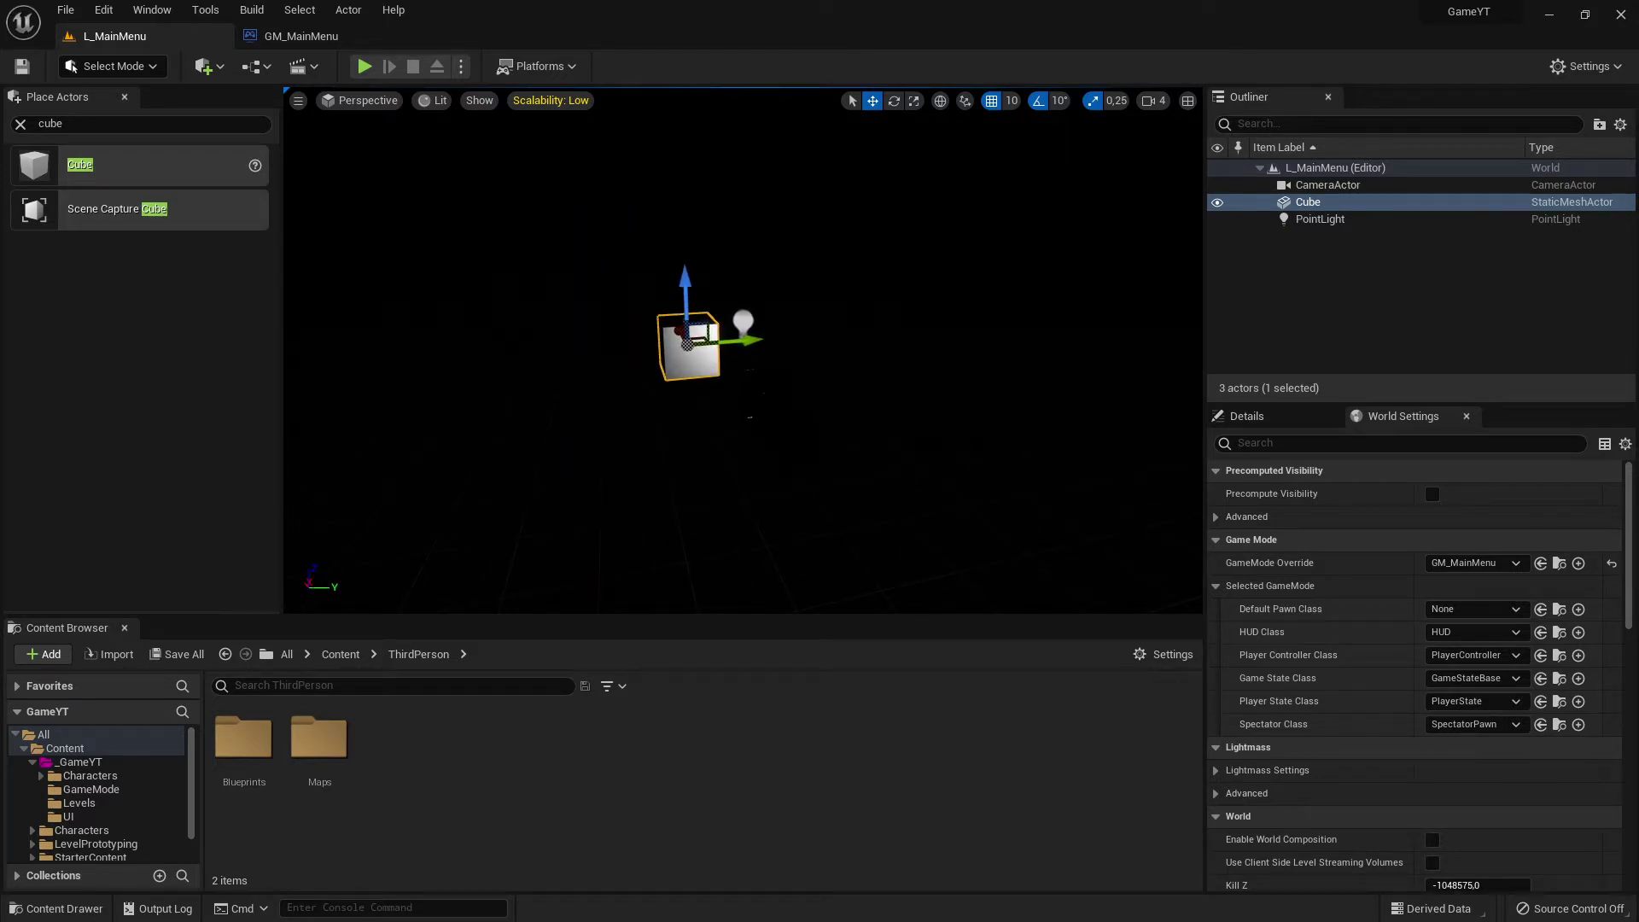
pyautogui.click(811, 427)
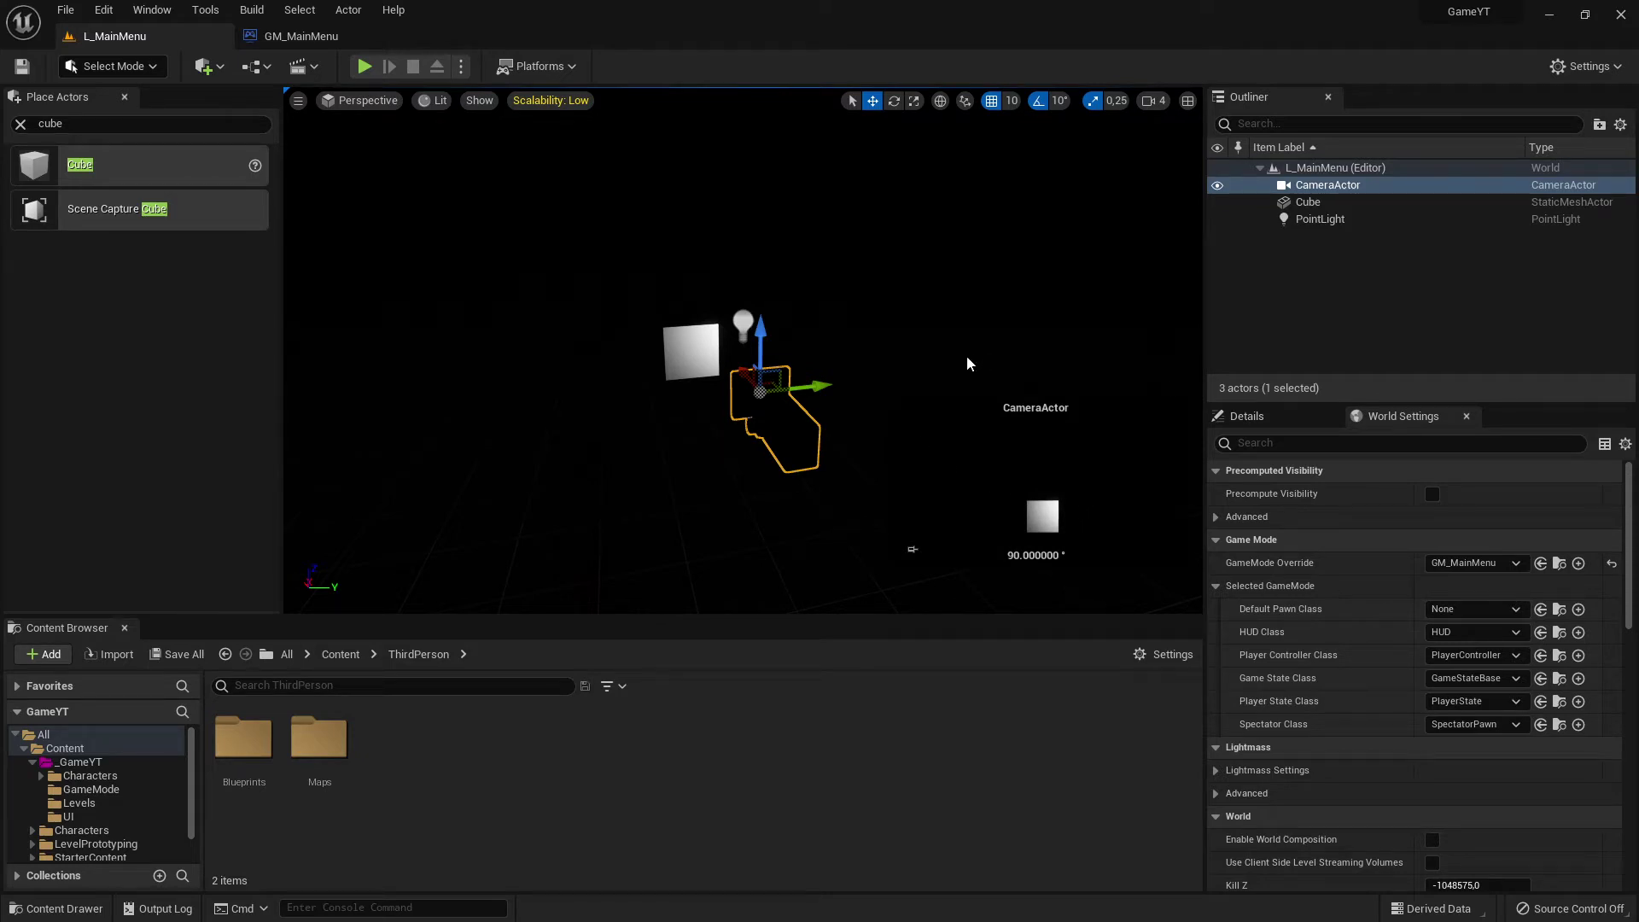
pyautogui.click(1326, 169)
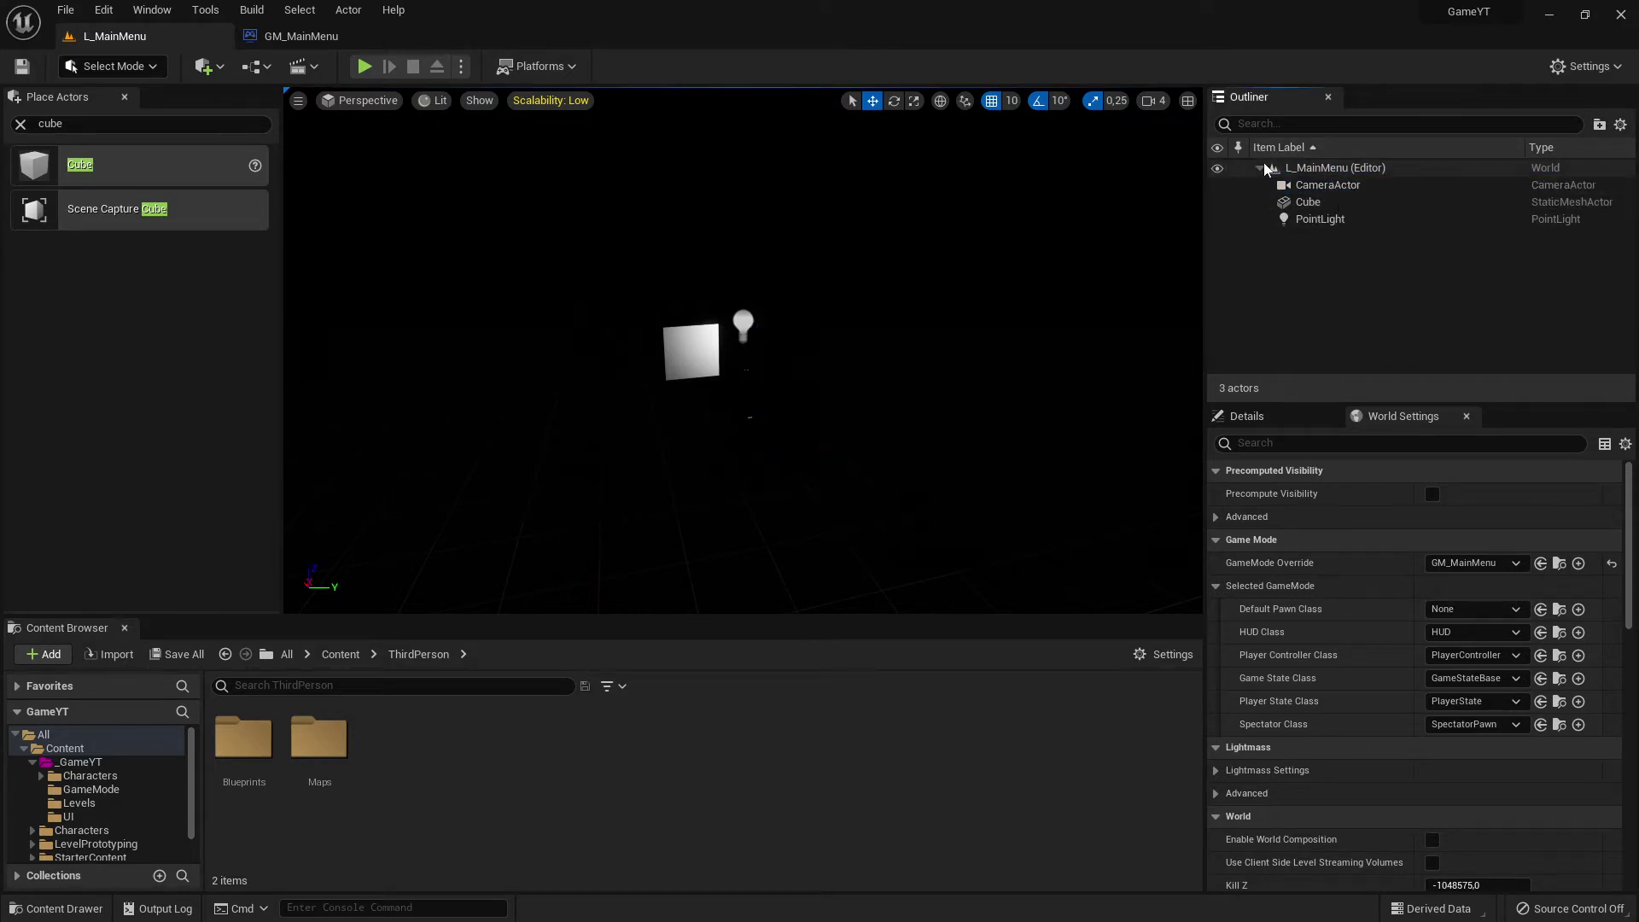
pyautogui.click(1338, 188)
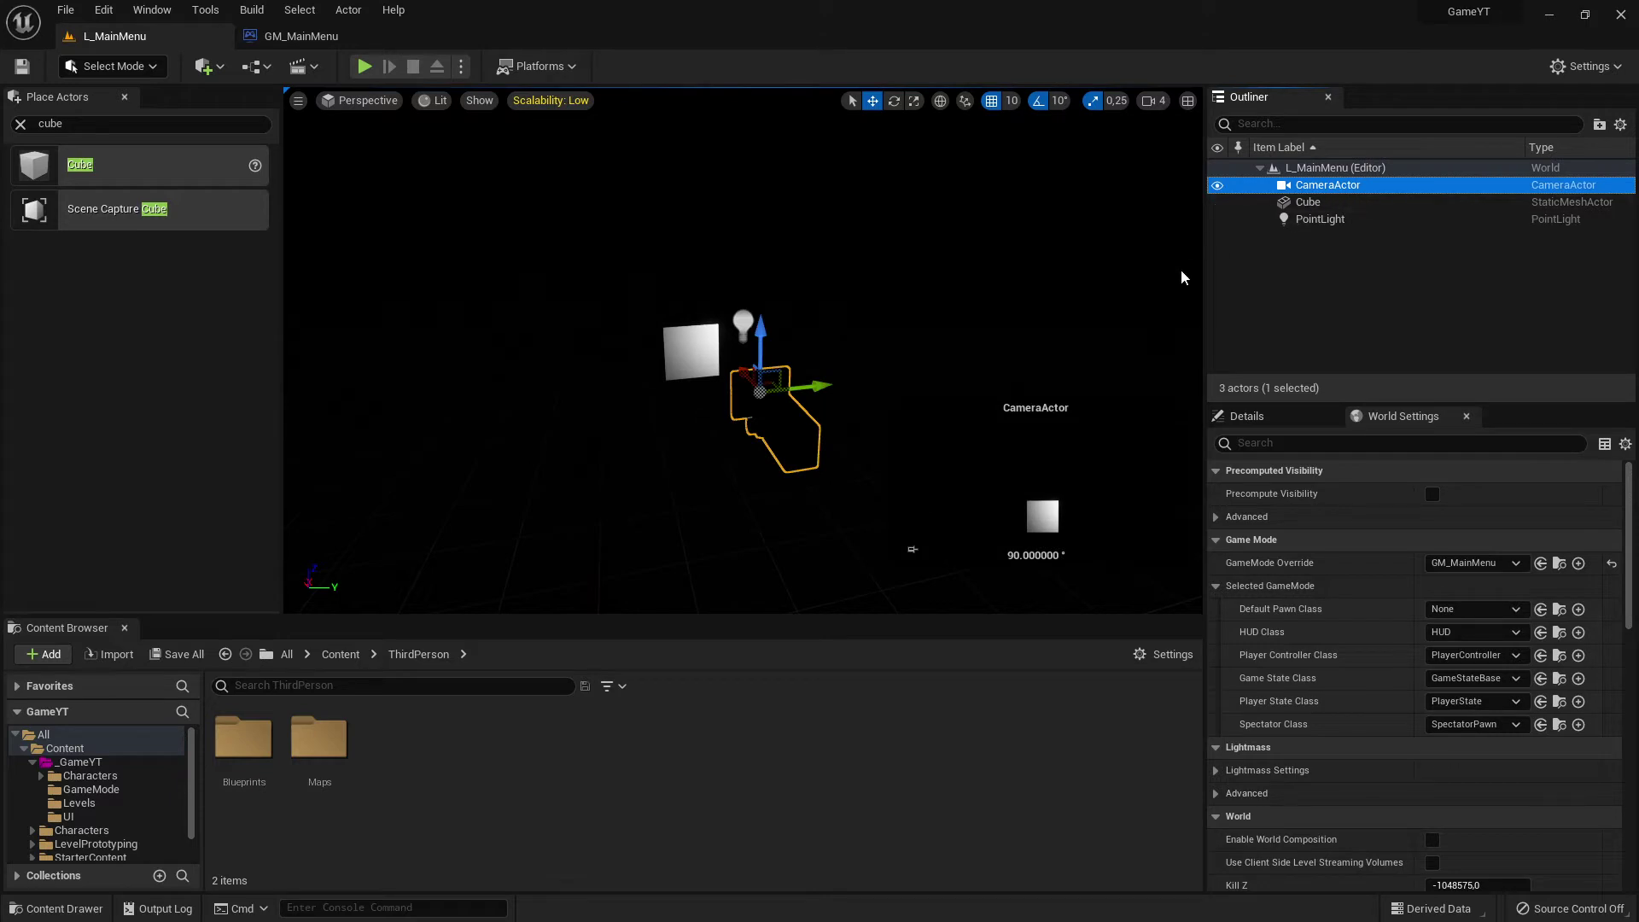
pyautogui.moveTo(742, 350); pyautogui.dragTo(947, 350, button='right')
pyautogui.moveTo(911, 549); pyautogui.dragTo(912, 549, button='right')
pyautogui.click(1263, 424)
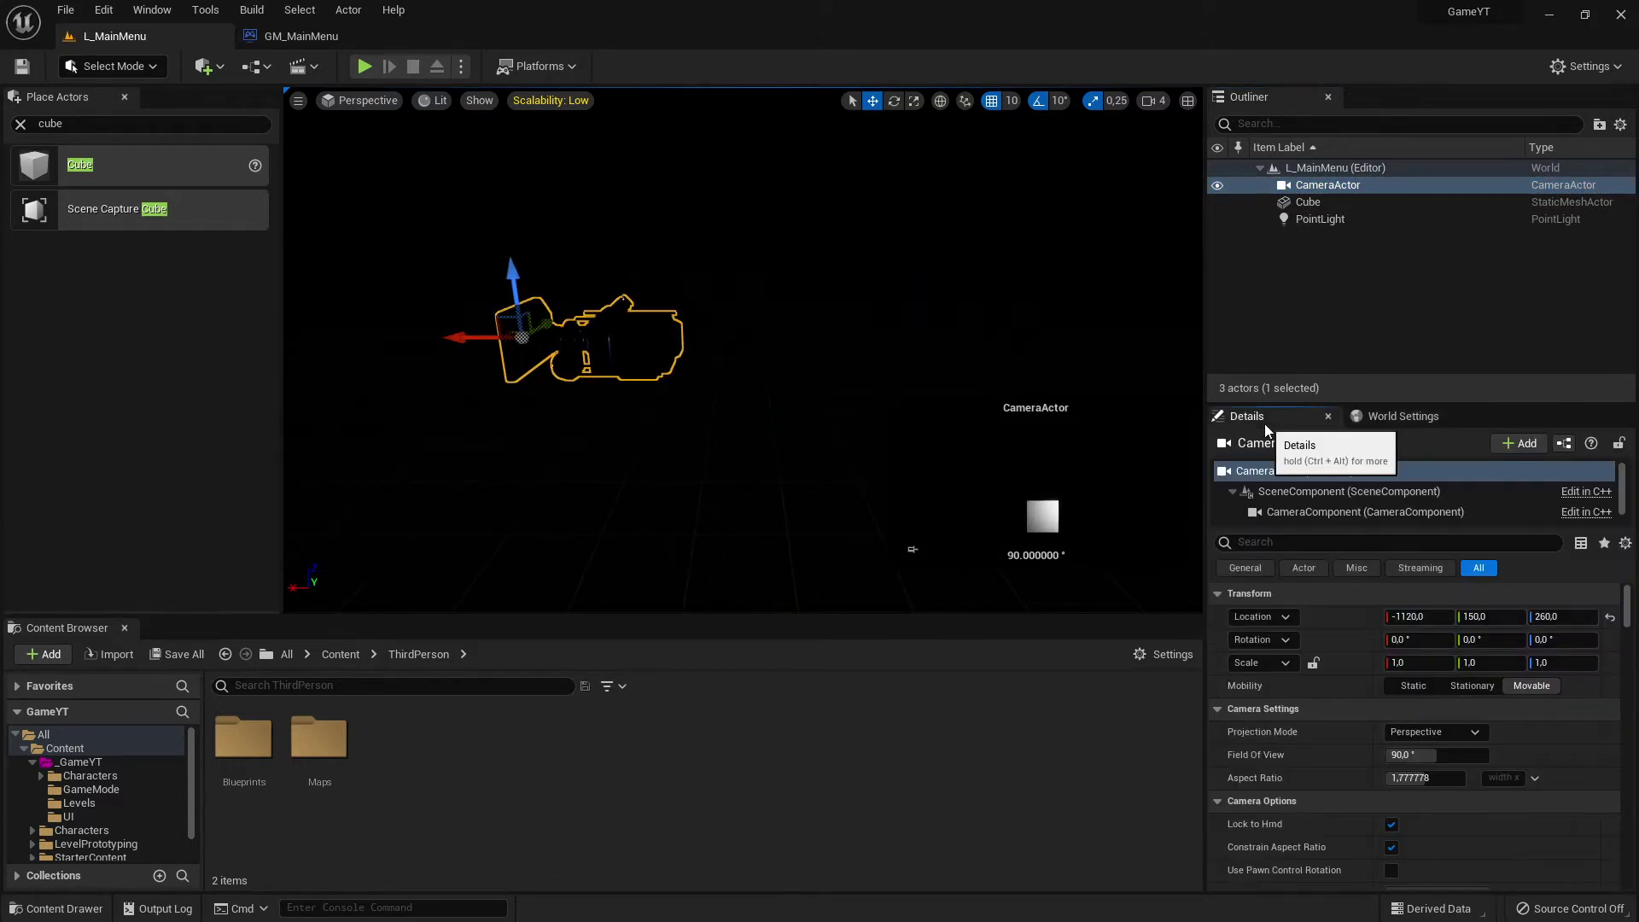
pyautogui.click(1233, 543)
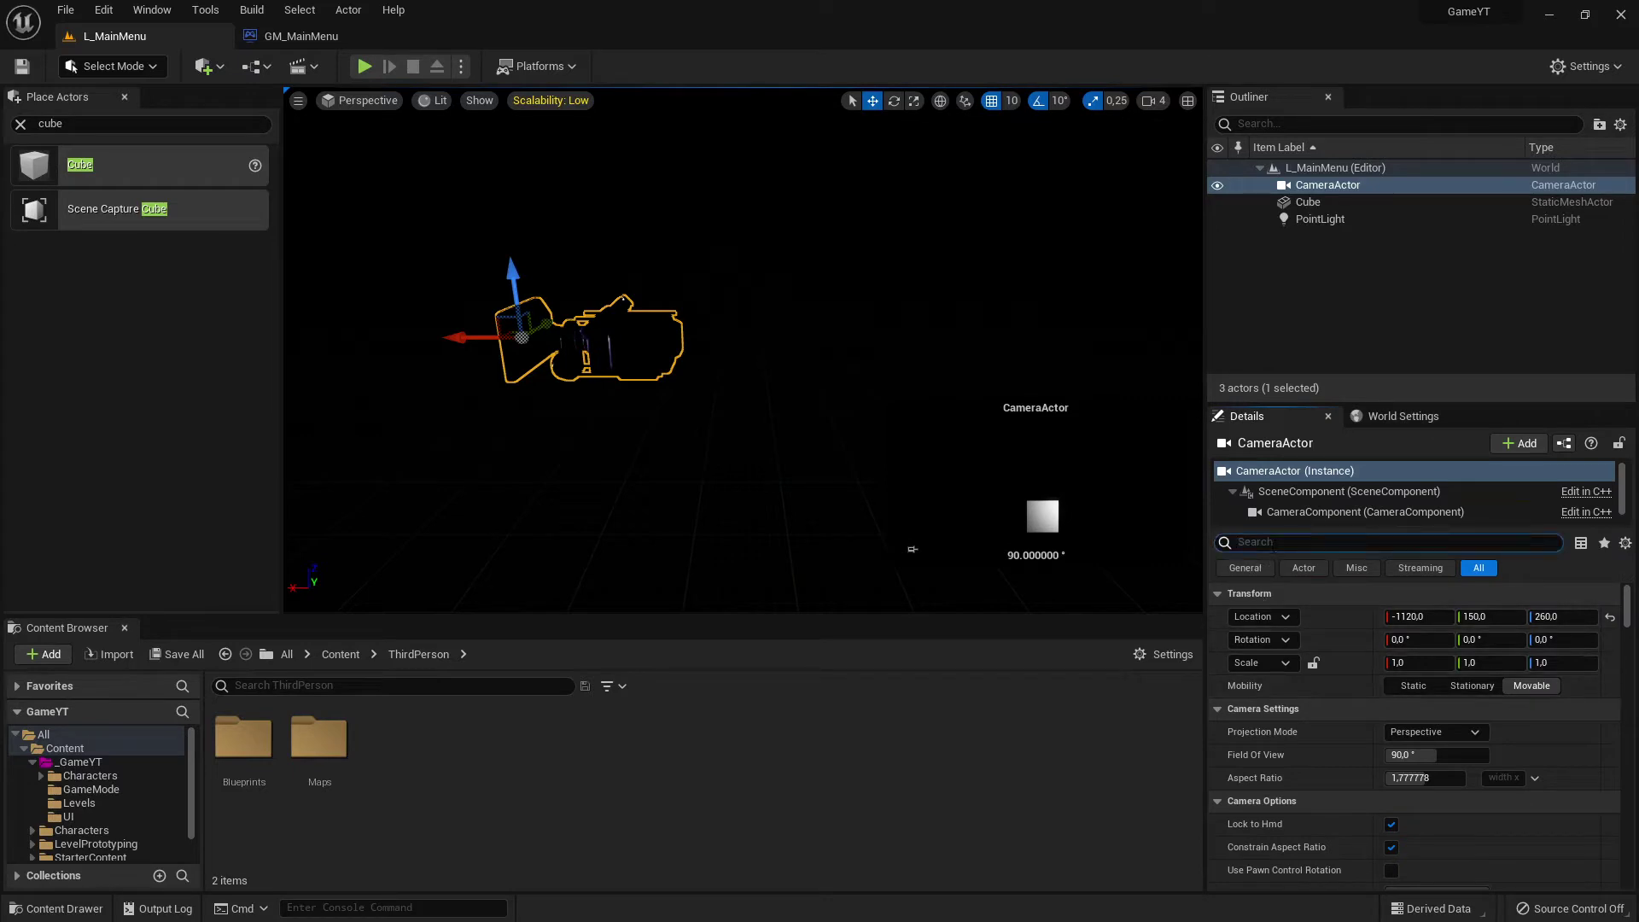
pyautogui.write('auto')
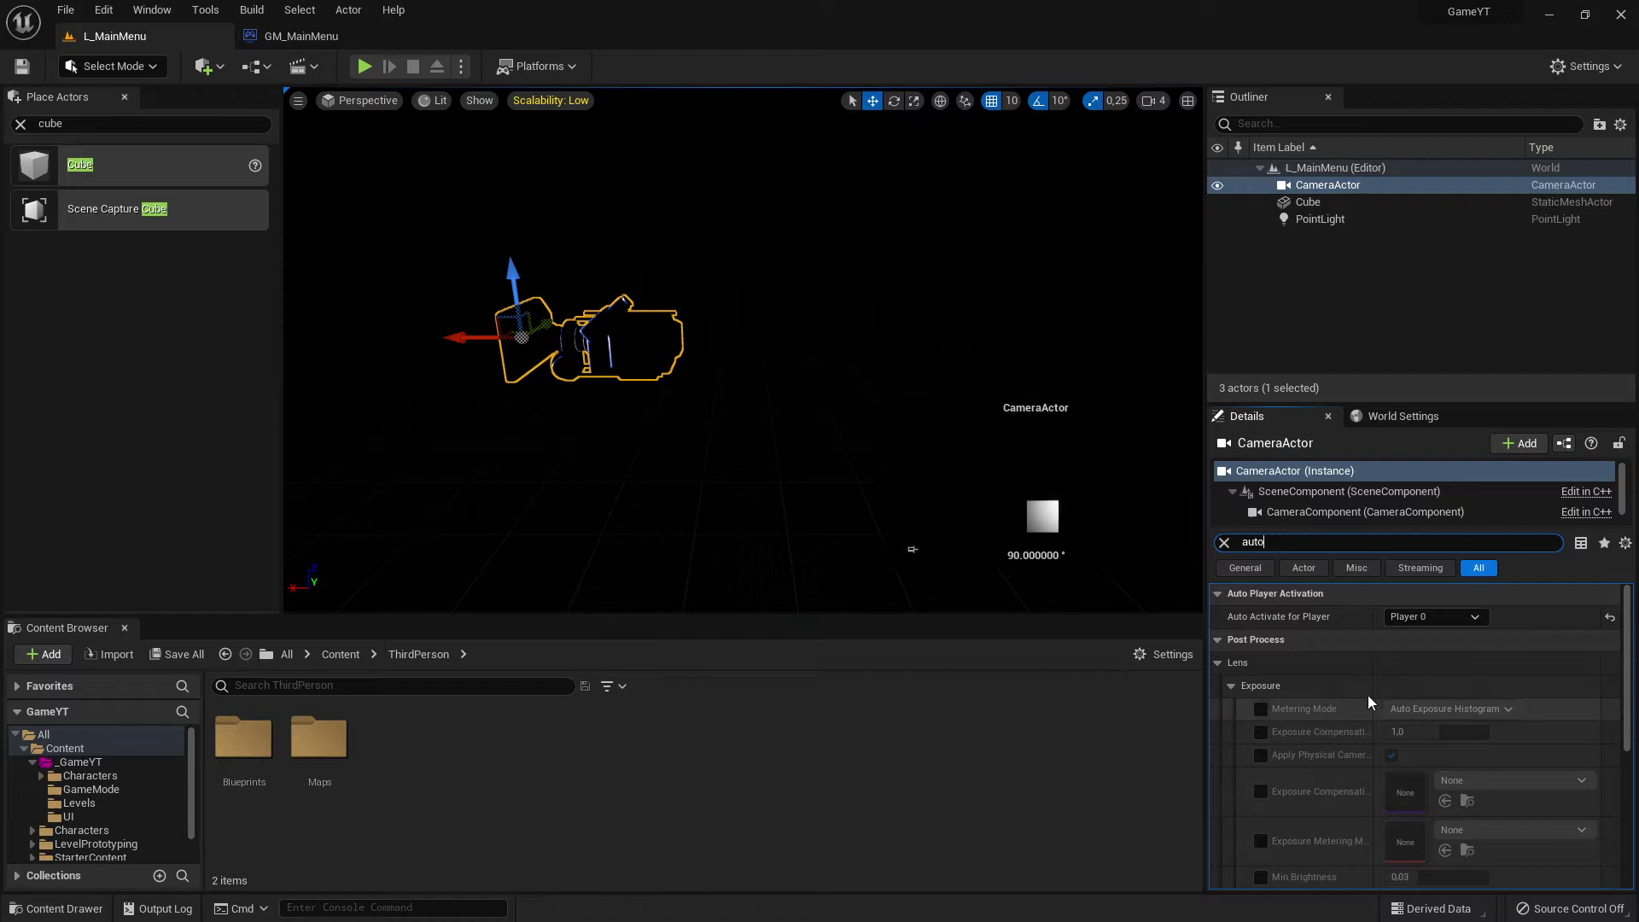
# Switch the camera's Auto Activate for Player to Disabled and back to Player 0.
pyautogui.click(1425, 616)
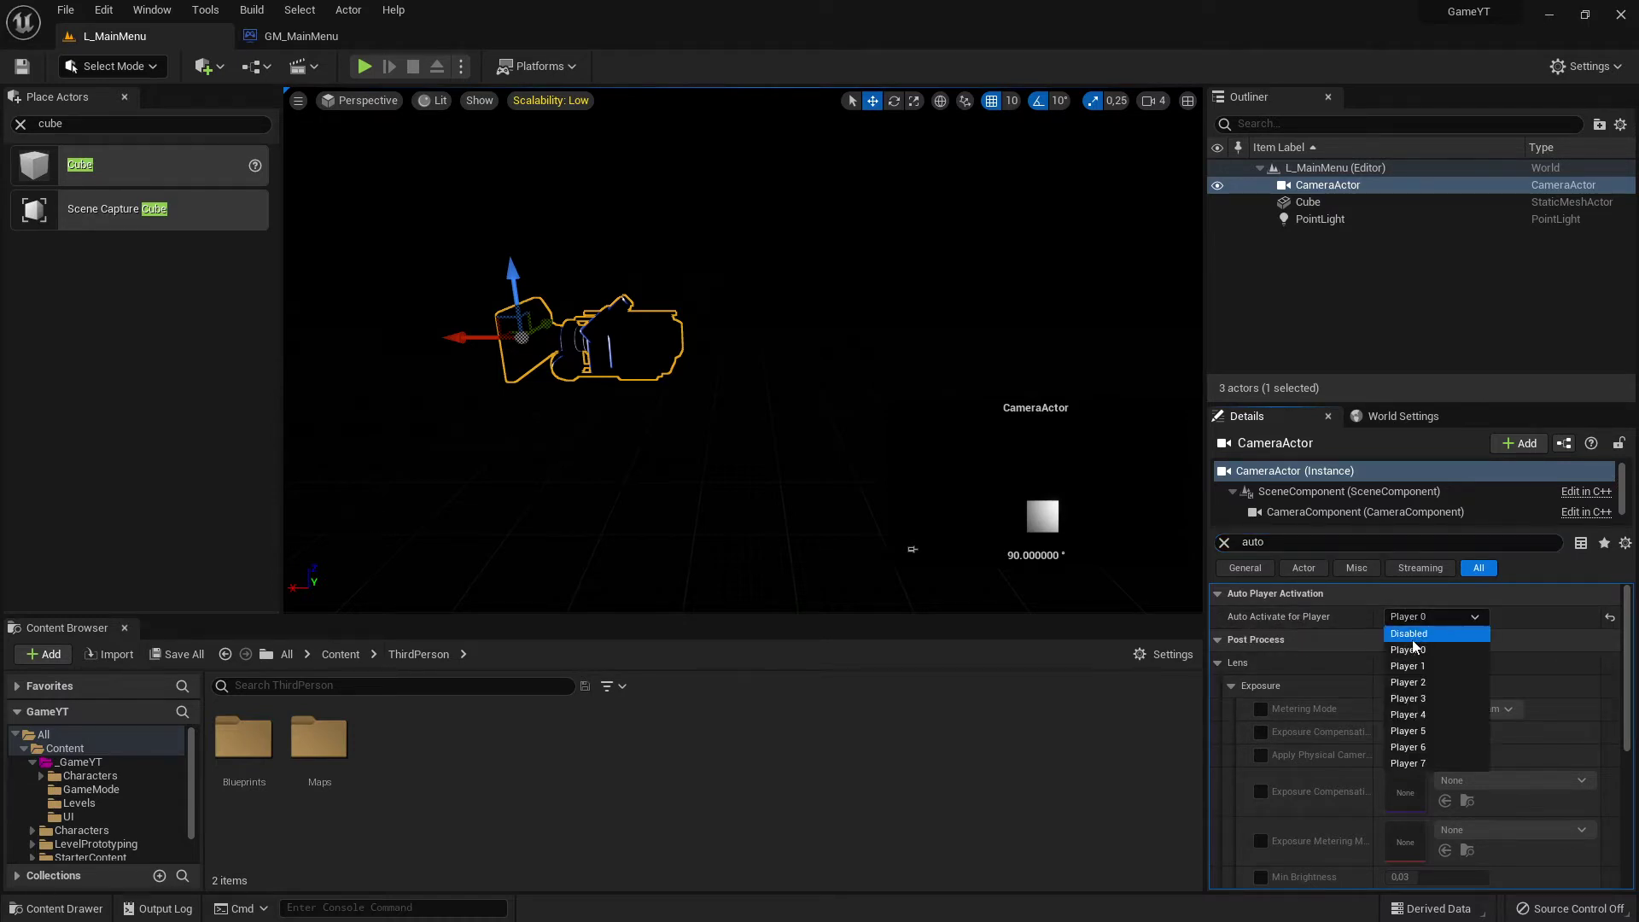
pyautogui.click(1434, 633)
pyautogui.click(1412, 618)
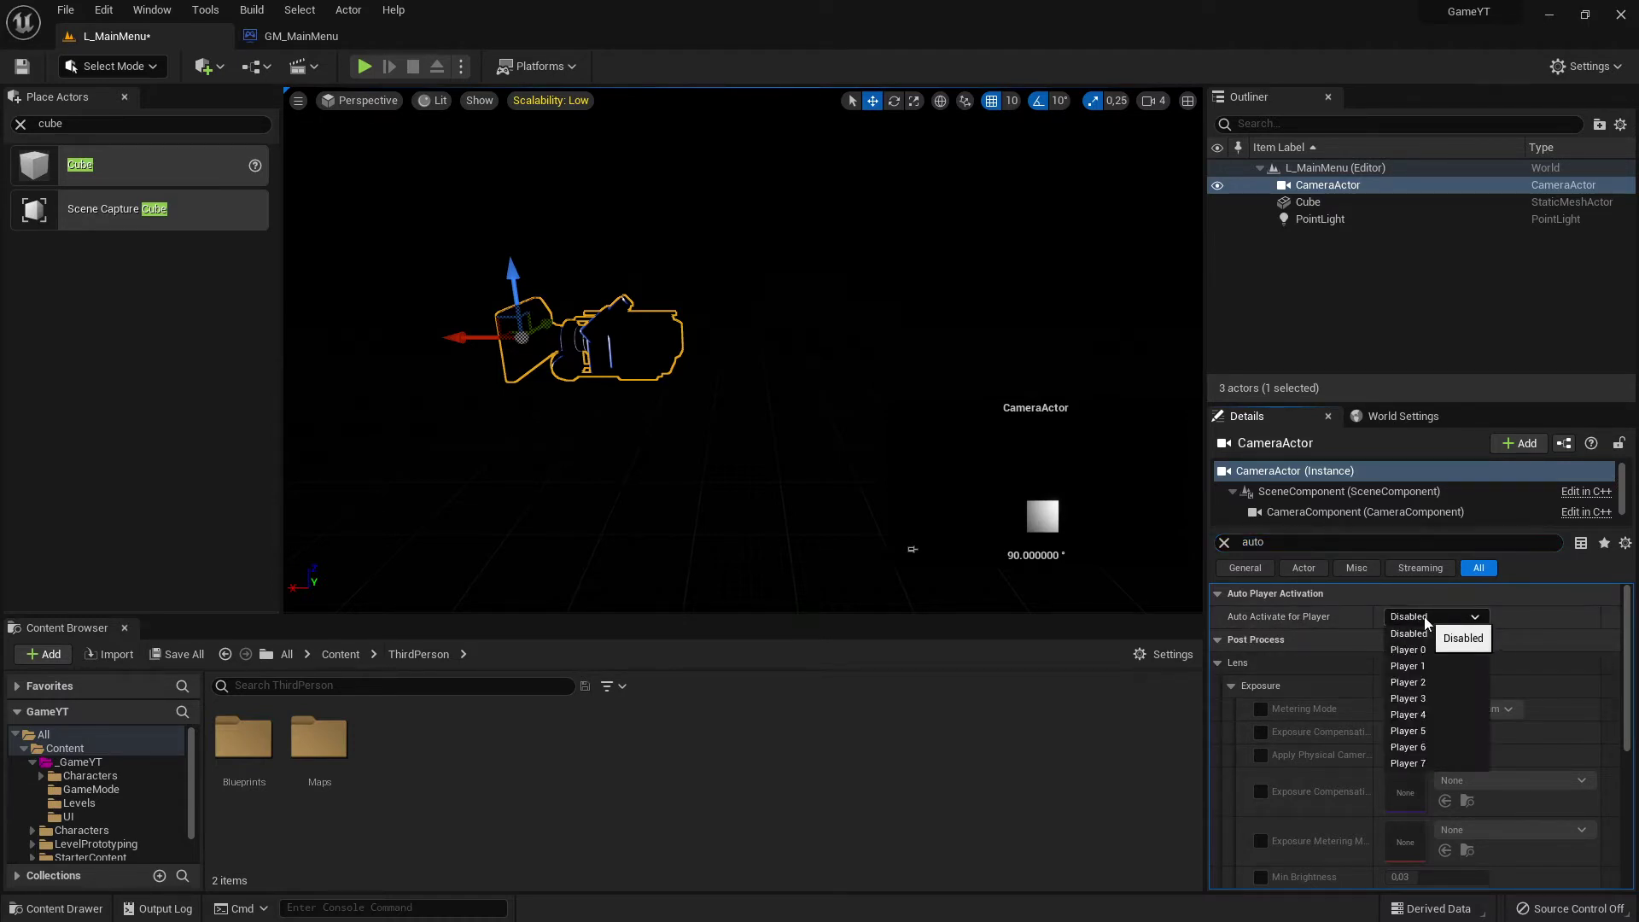
pyautogui.click(1418, 651)
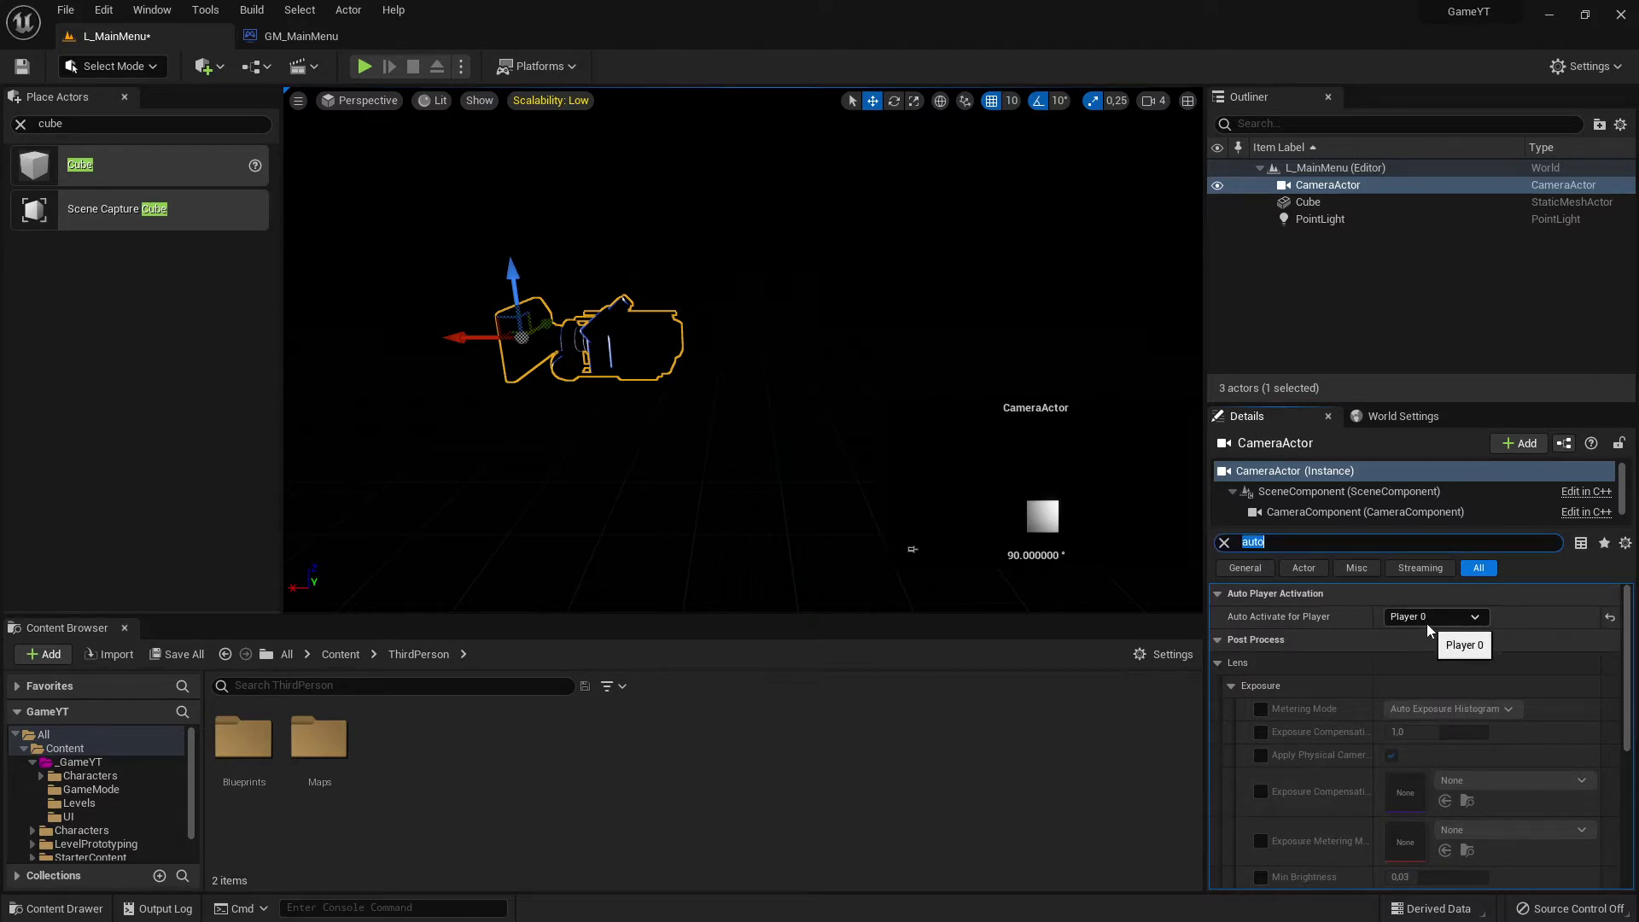
pyautogui.moveTo(823, 380); pyautogui.dragTo(658, 371, button='right')
pyautogui.press('s')
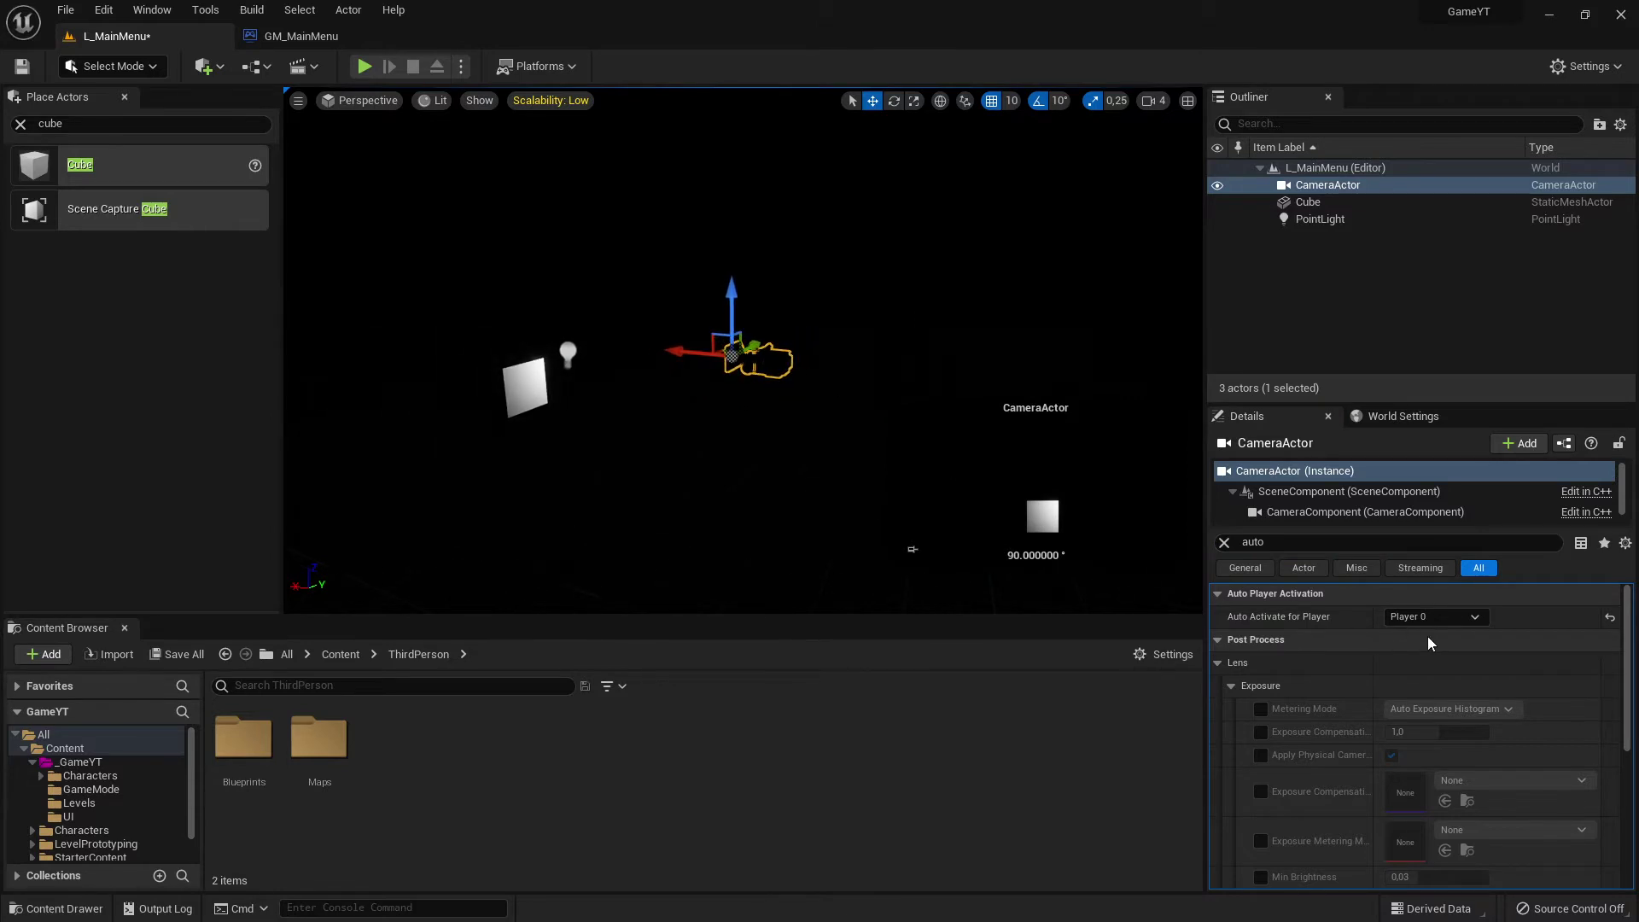
pyautogui.click(1434, 616)
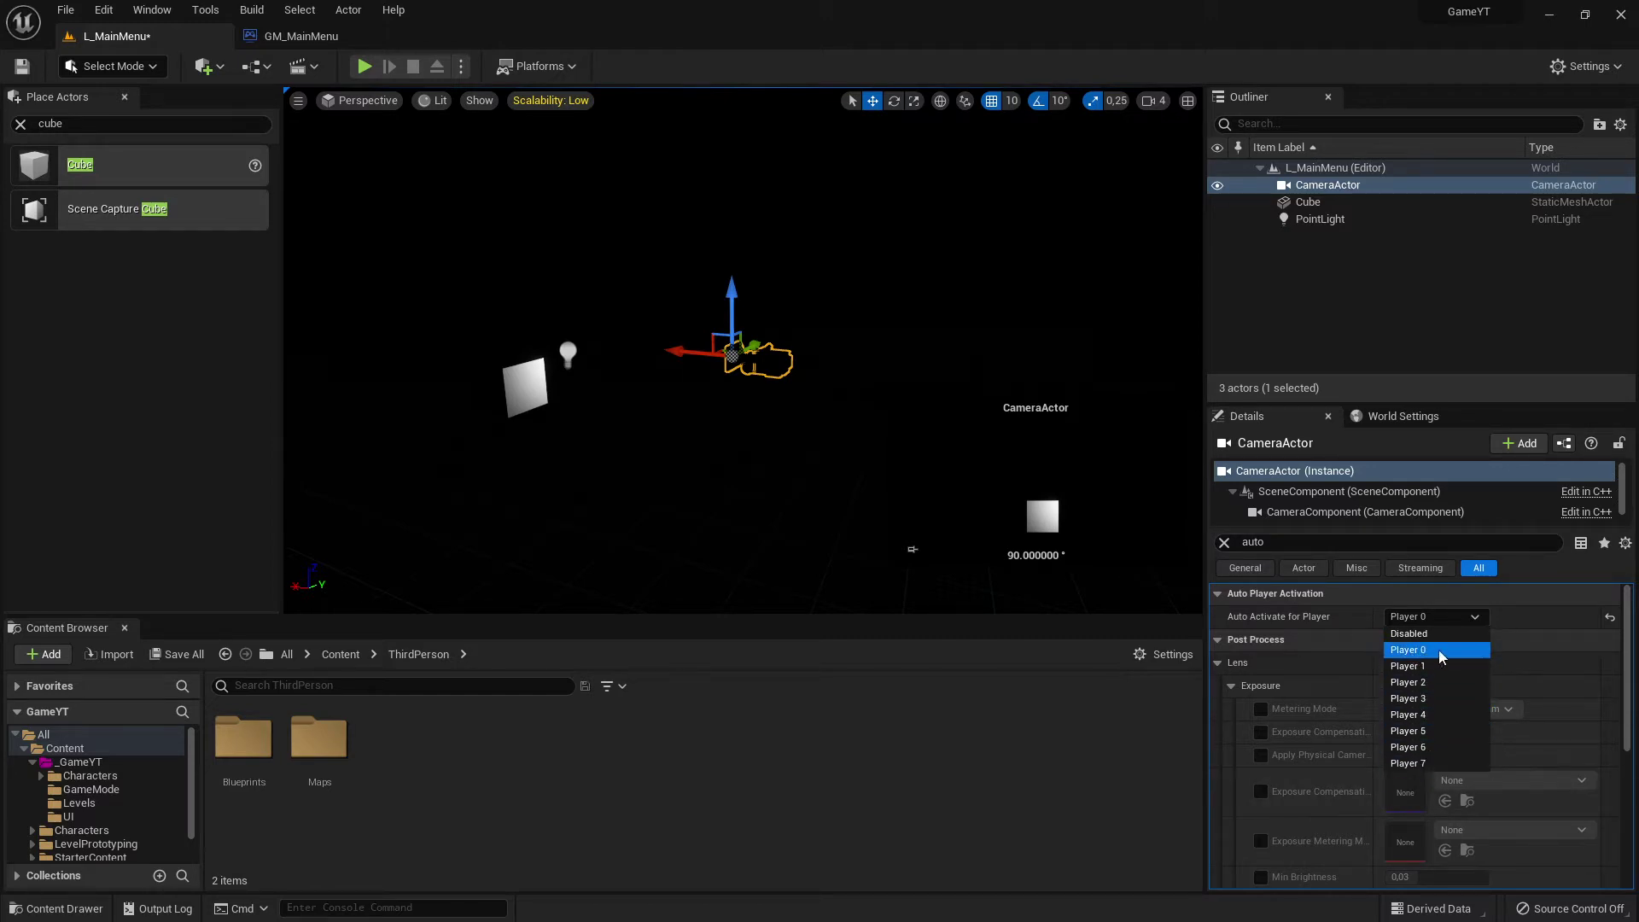
pyautogui.click(1423, 652)
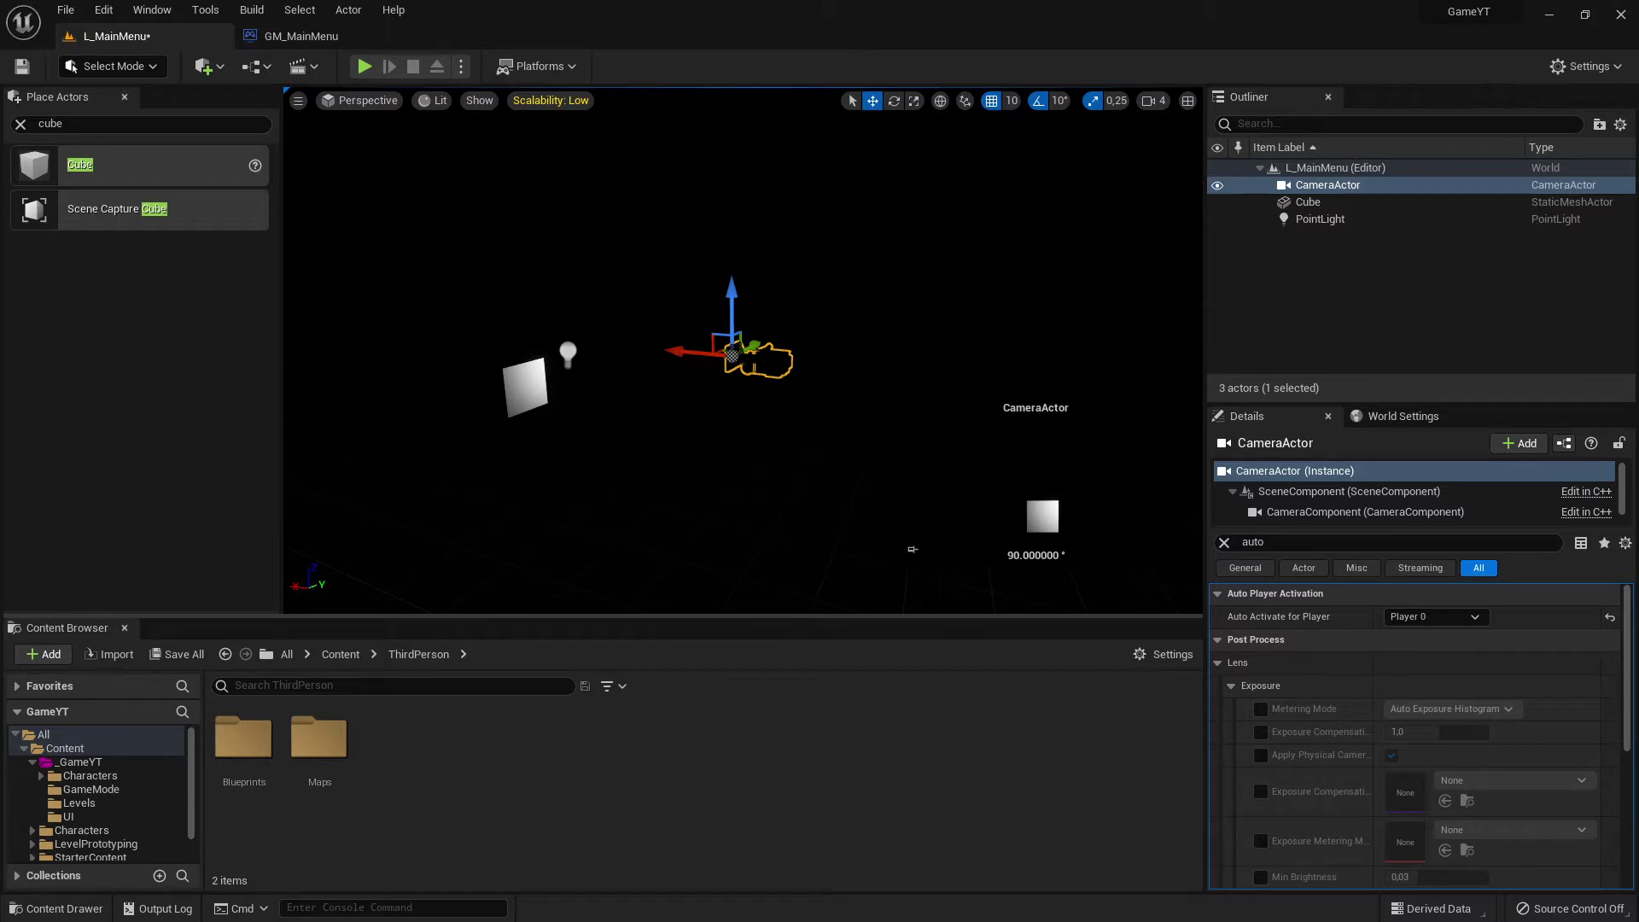
# Play the main menu level to check the camera view behind the Start and Quit buttons, and stop the preview.
pyautogui.press('w')
pyautogui.moveTo(742, 350); pyautogui.dragTo(683, 335, button='right')
pyautogui.press('d')
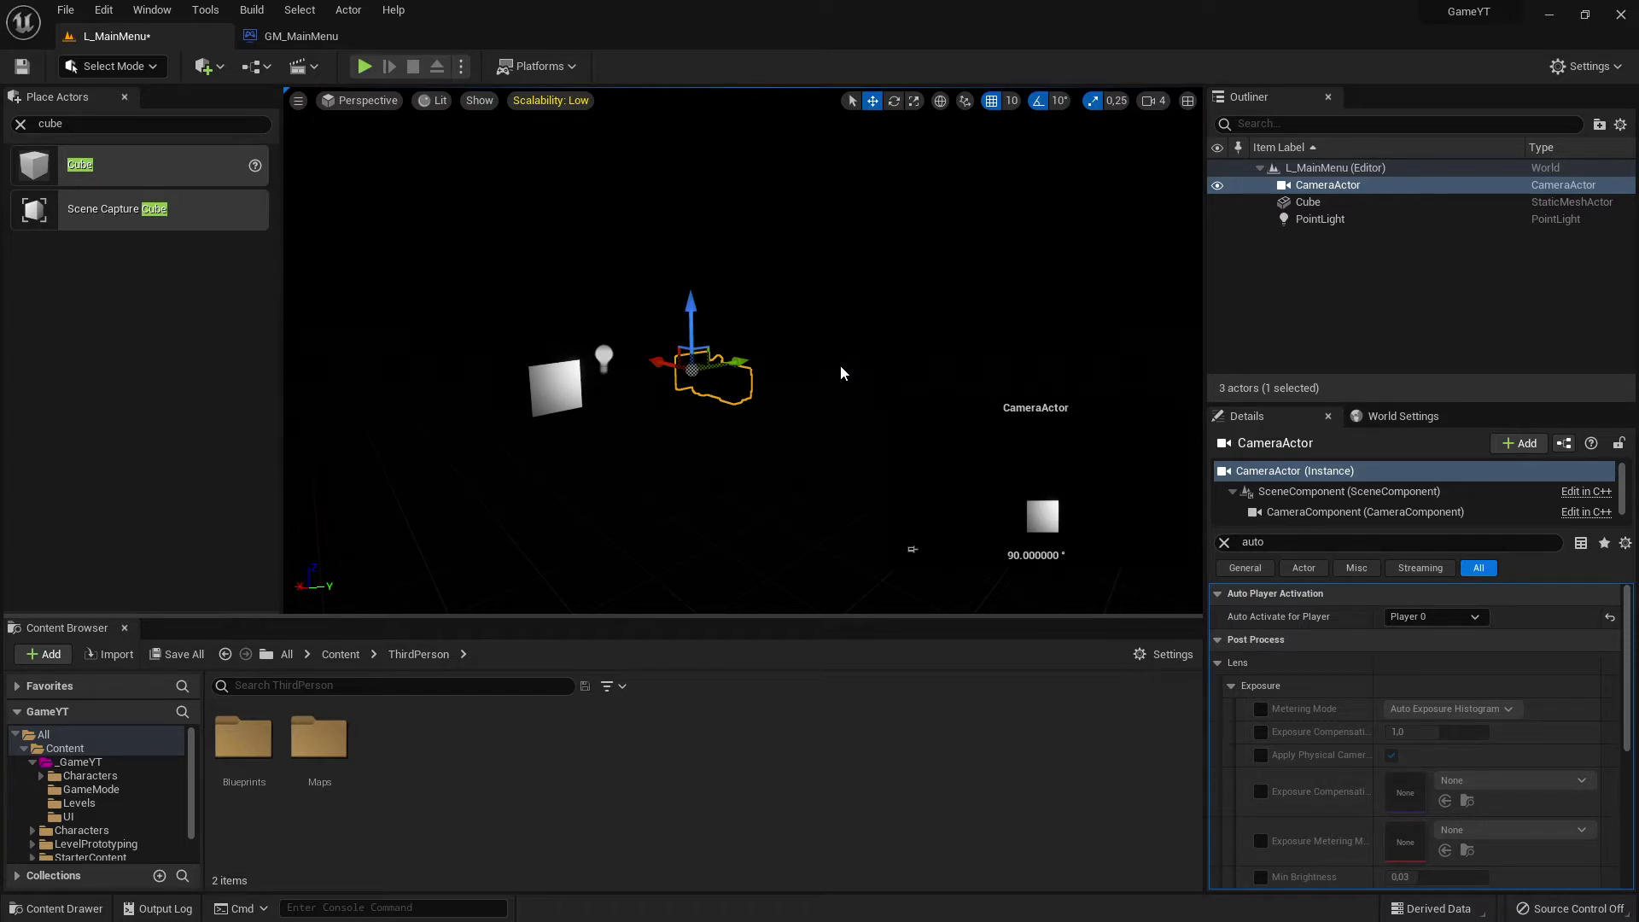
pyautogui.click(365, 66)
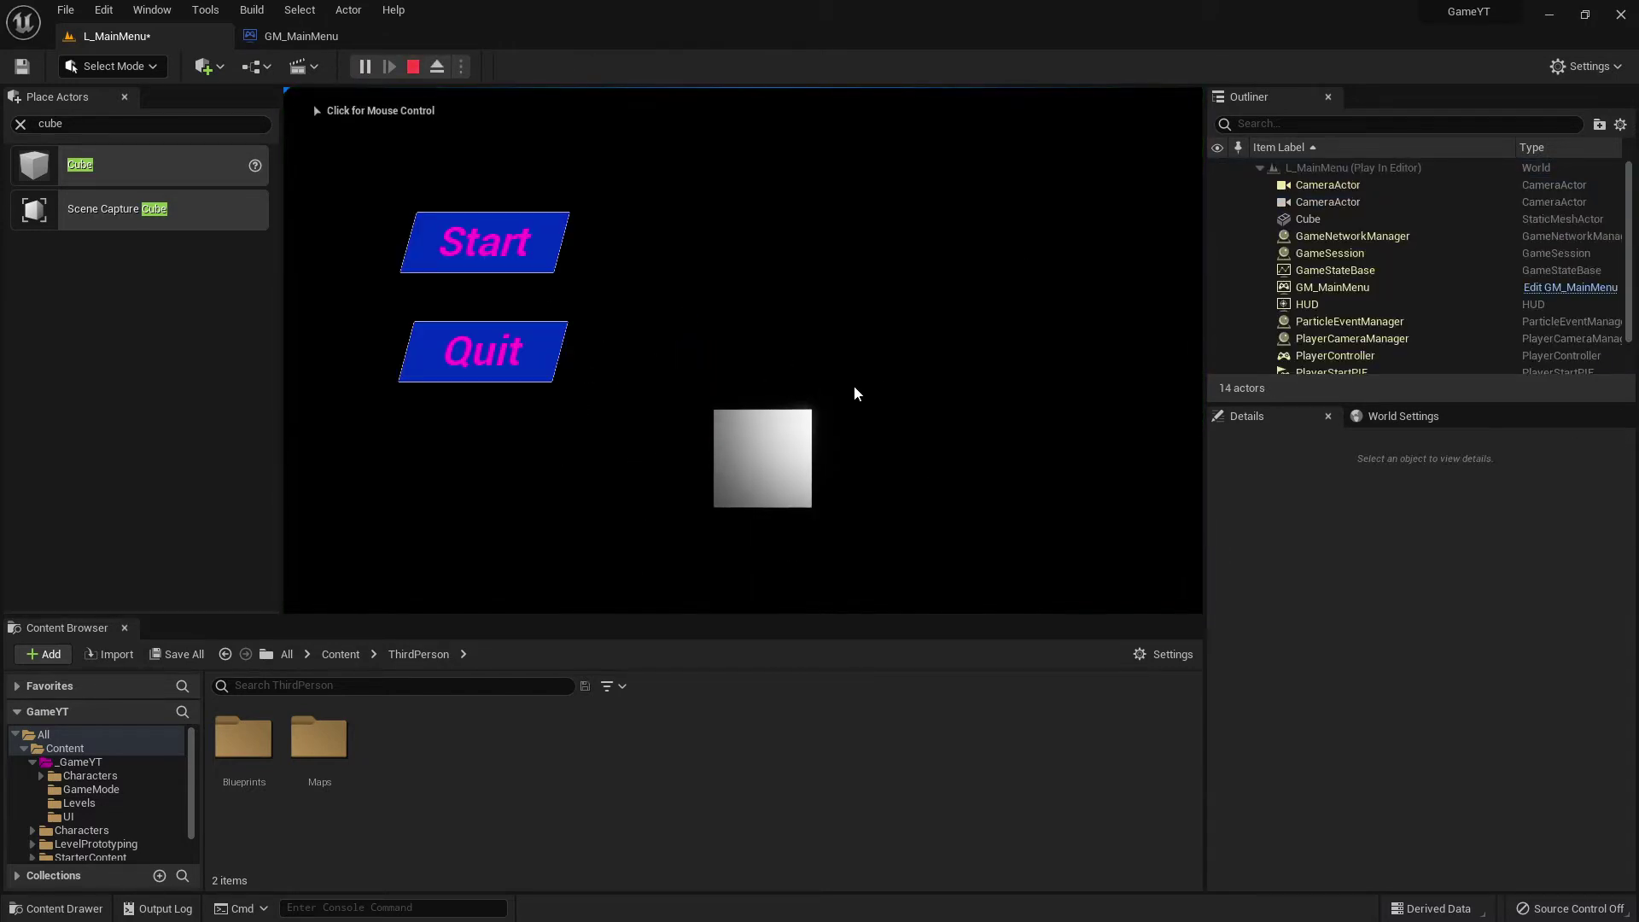
pyautogui.press('Escape')
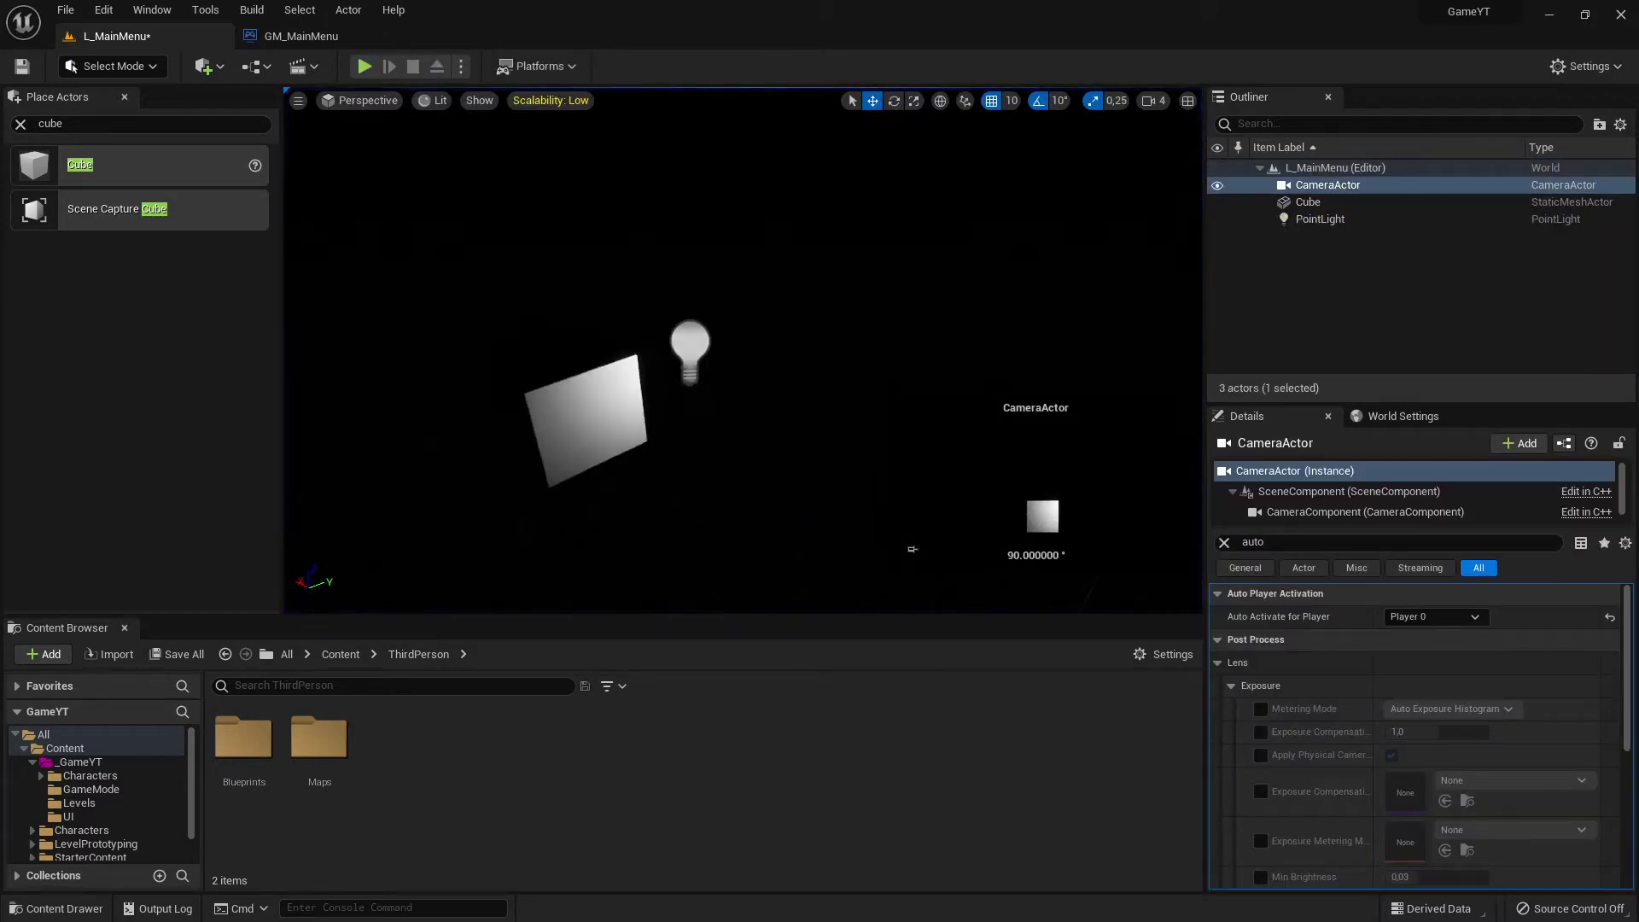
# Delete the cube from the main menu level.
pyautogui.press('f')
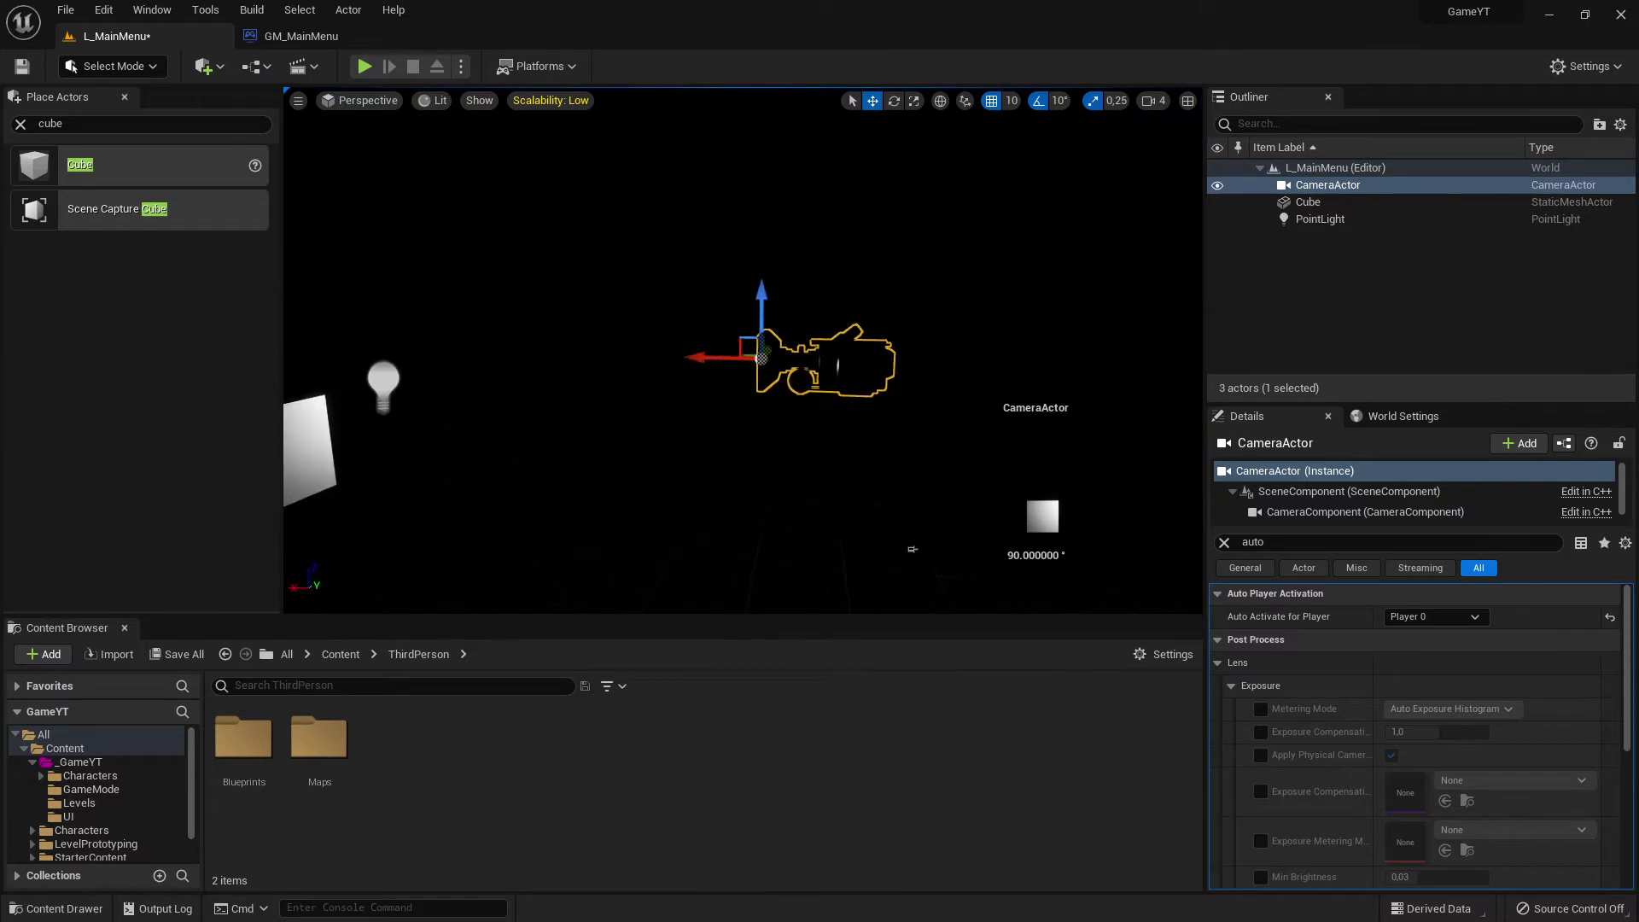
pyautogui.moveTo(743, 350); pyautogui.dragTo(453, 334, button='right')
pyautogui.click(708, 448)
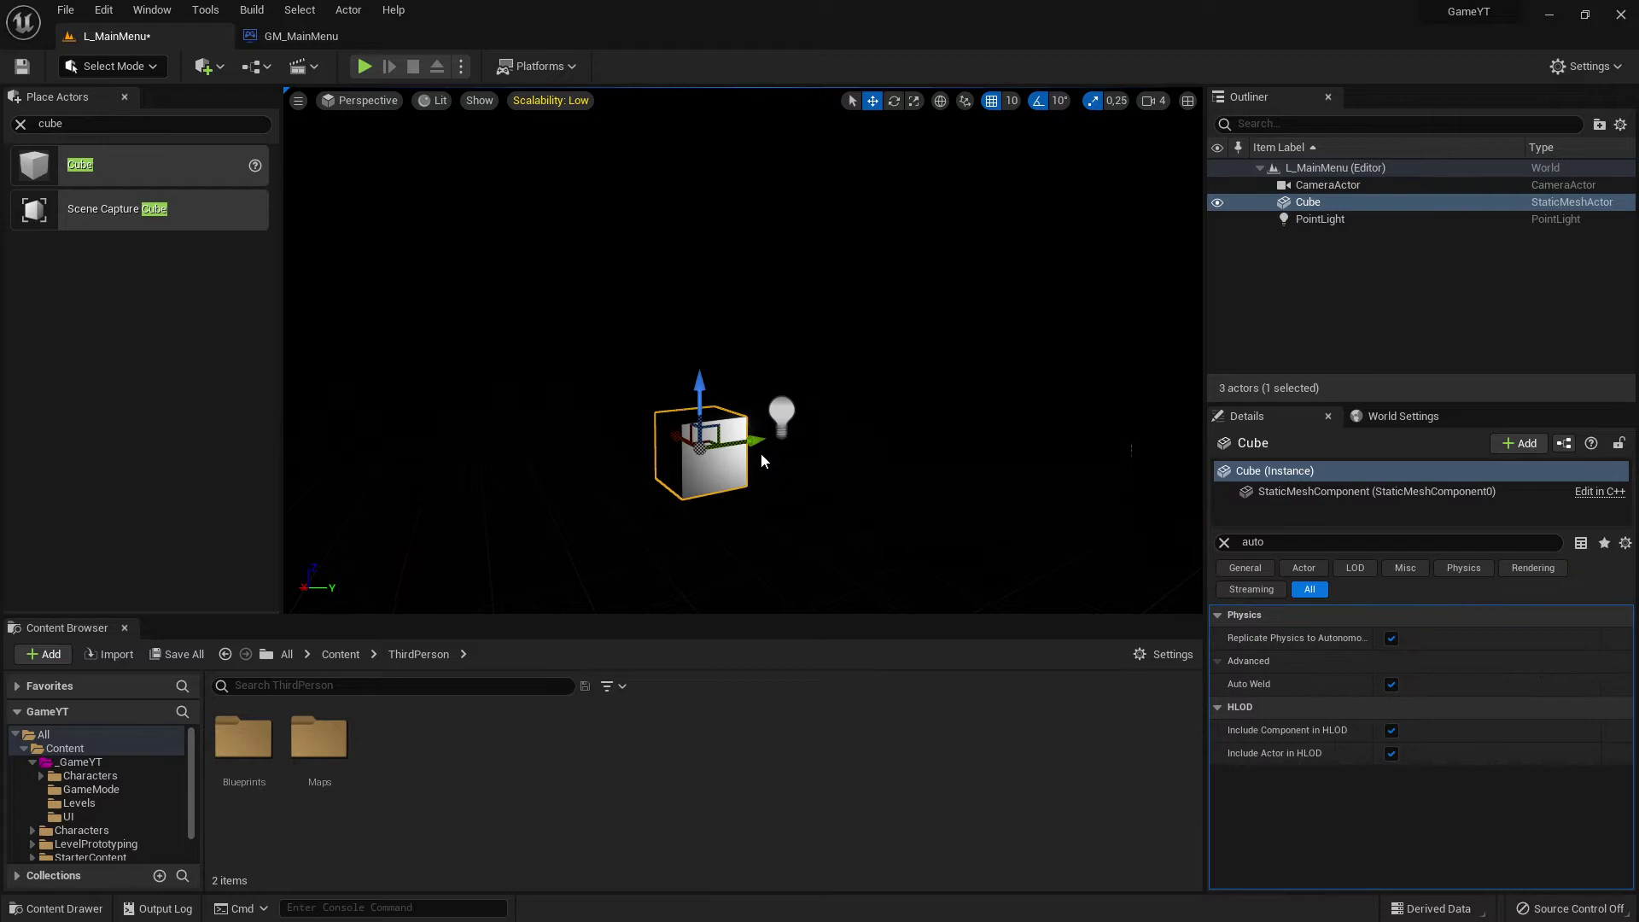
pyautogui.press('Delete')
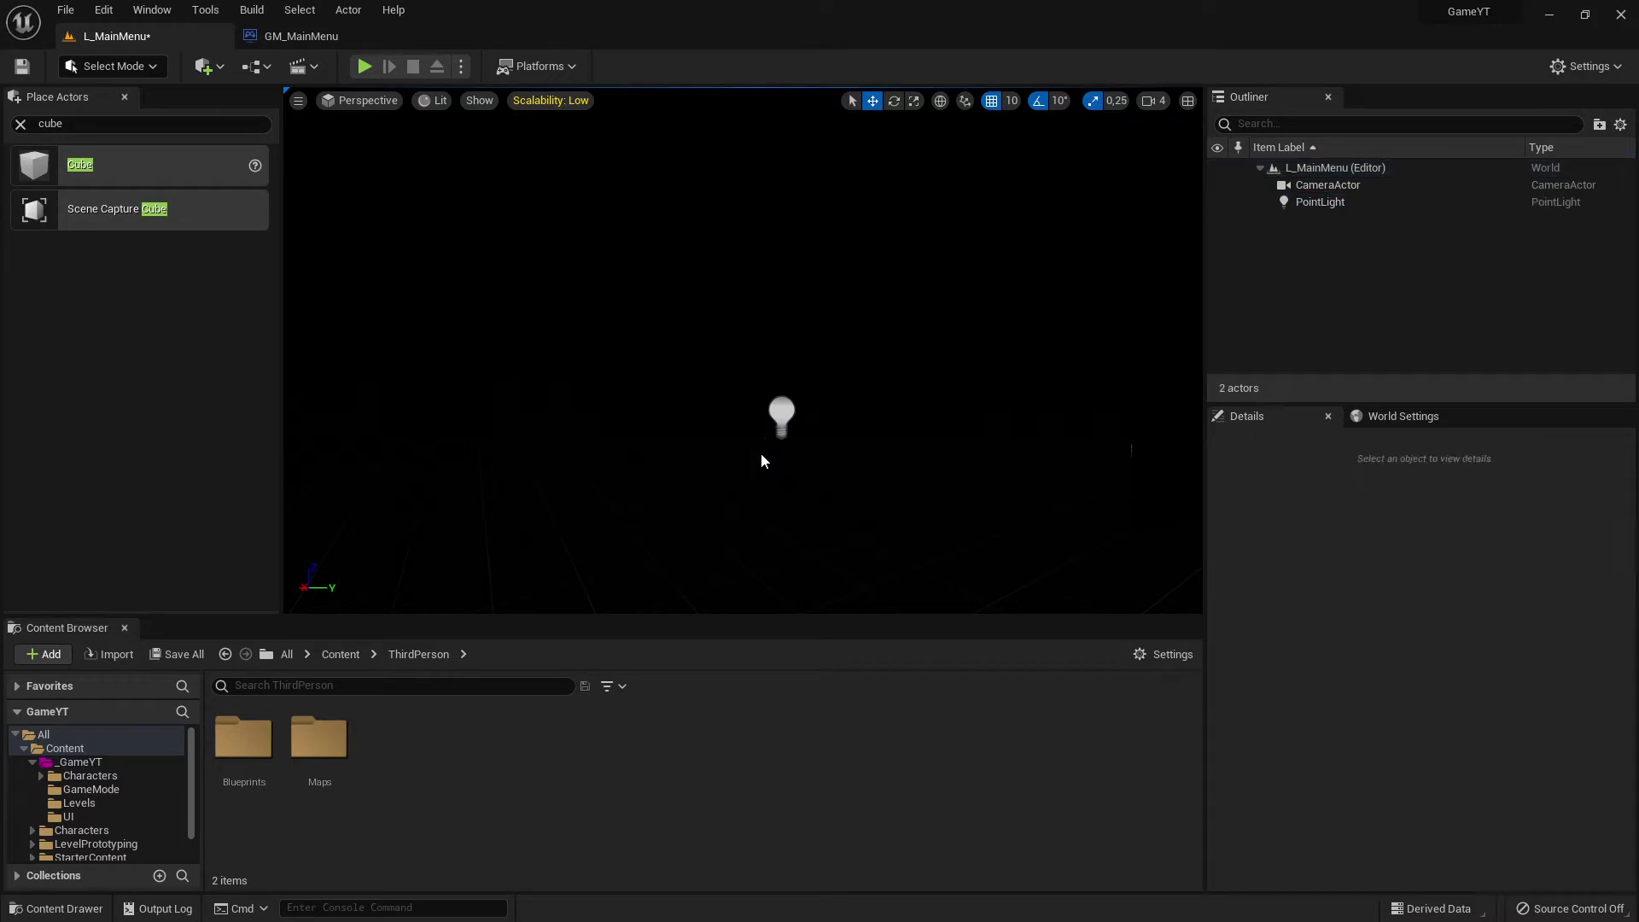
# Search the placeable actors for "Plan" and place a Plane near the point light, adjusting its height.
pyautogui.click(92, 125)
pyautogui.press('BackSpace')
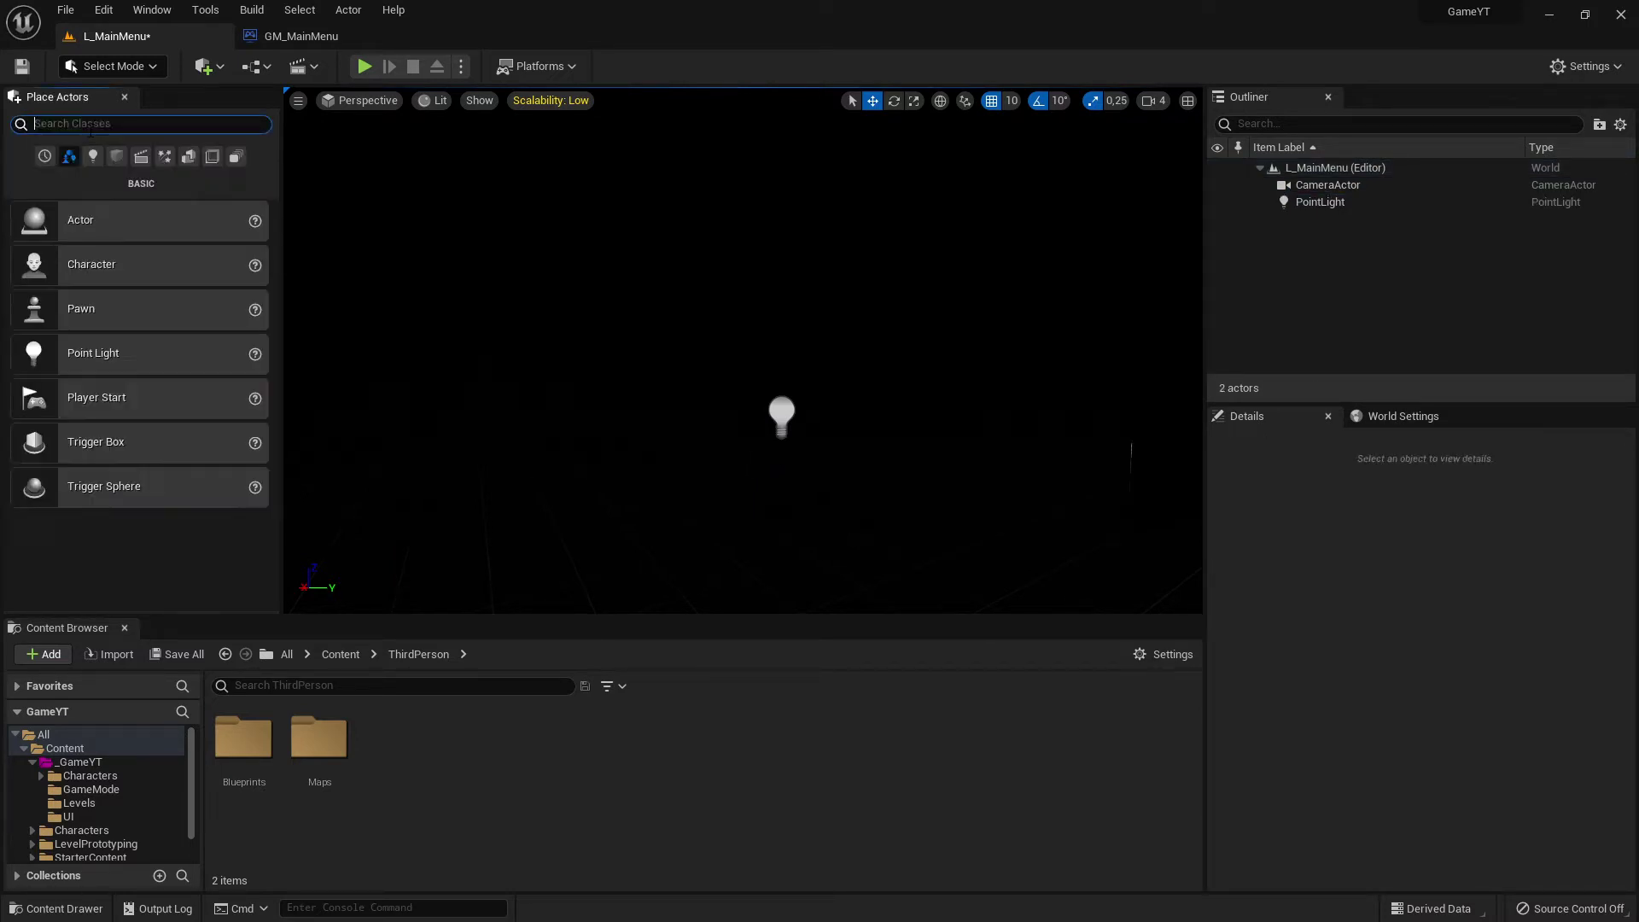
pyautogui.click(152, 10)
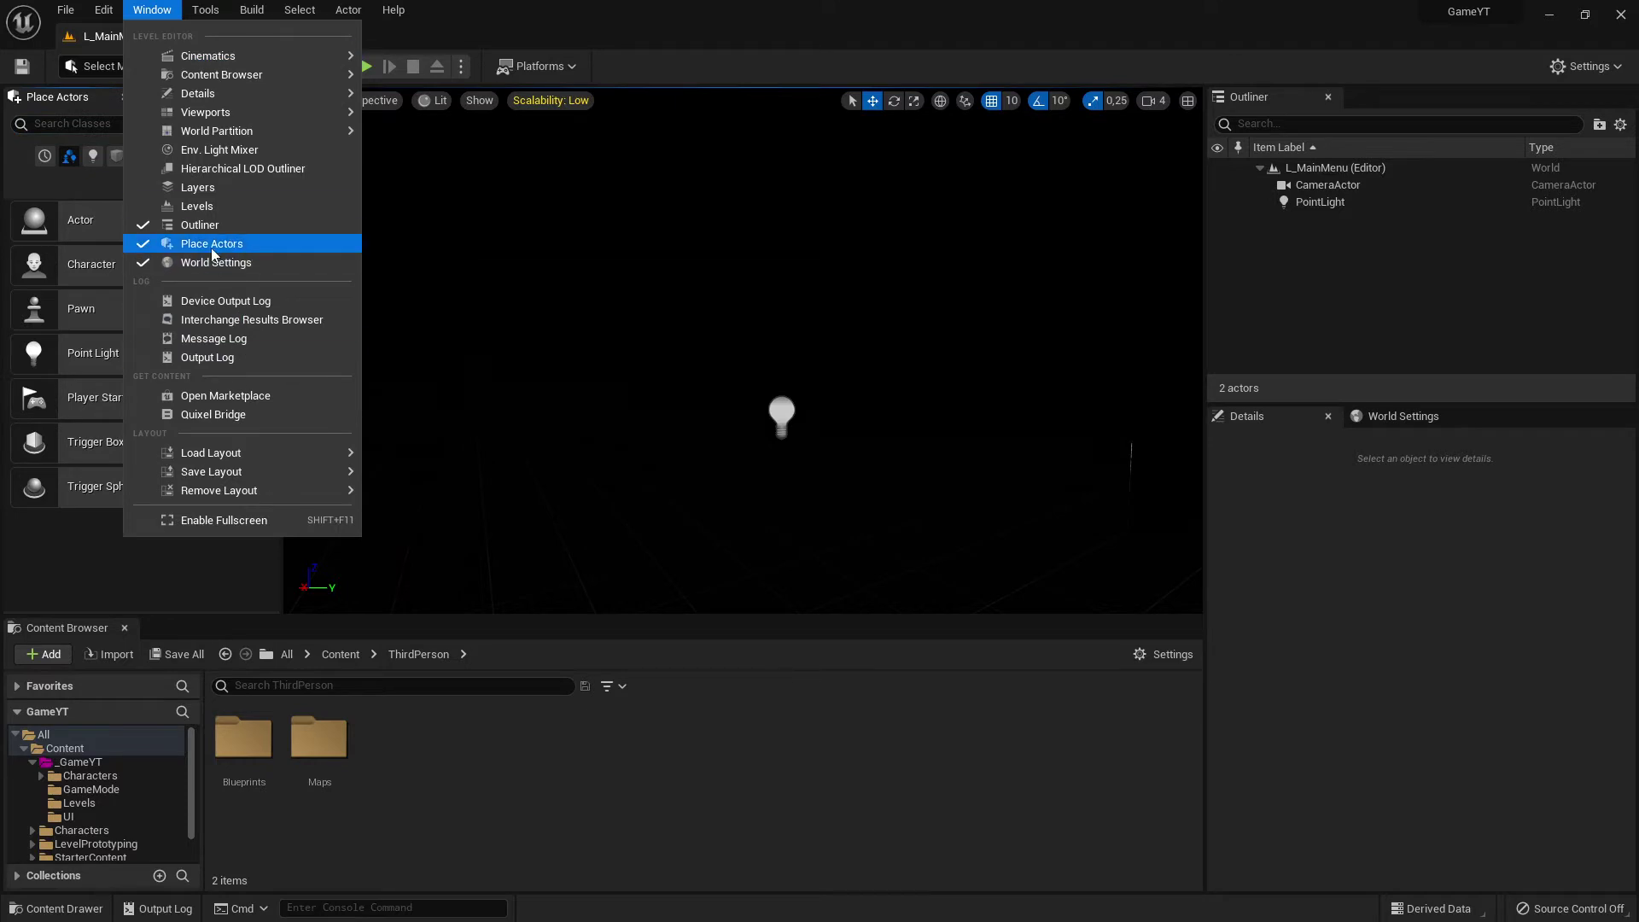
pyautogui.click(184, 243)
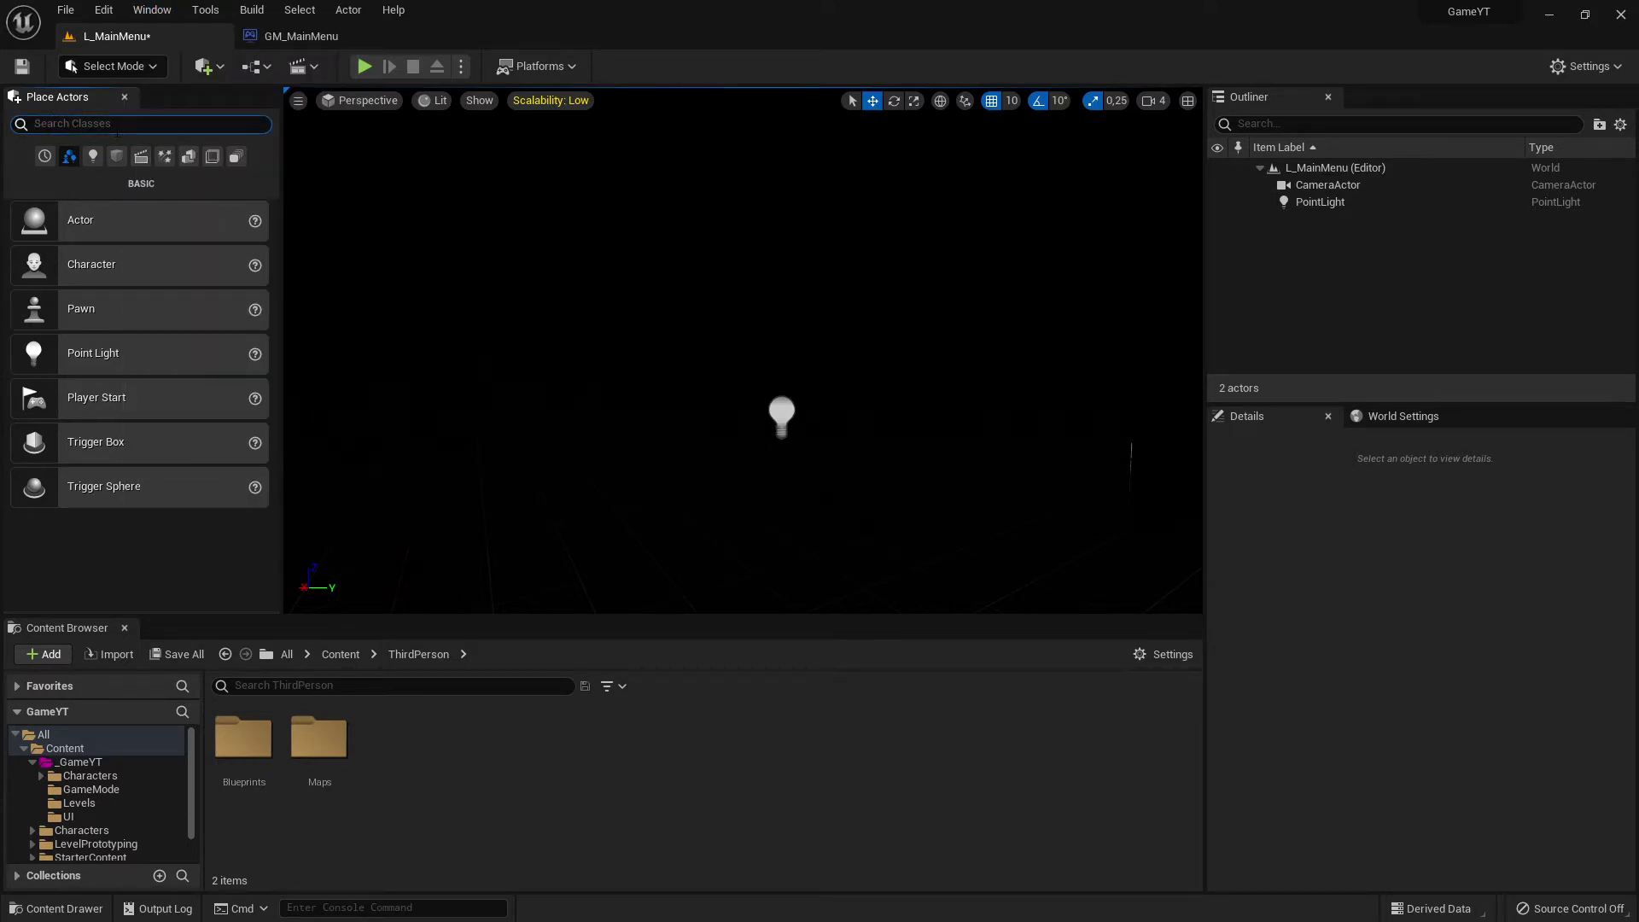
pyautogui.write('Plan')
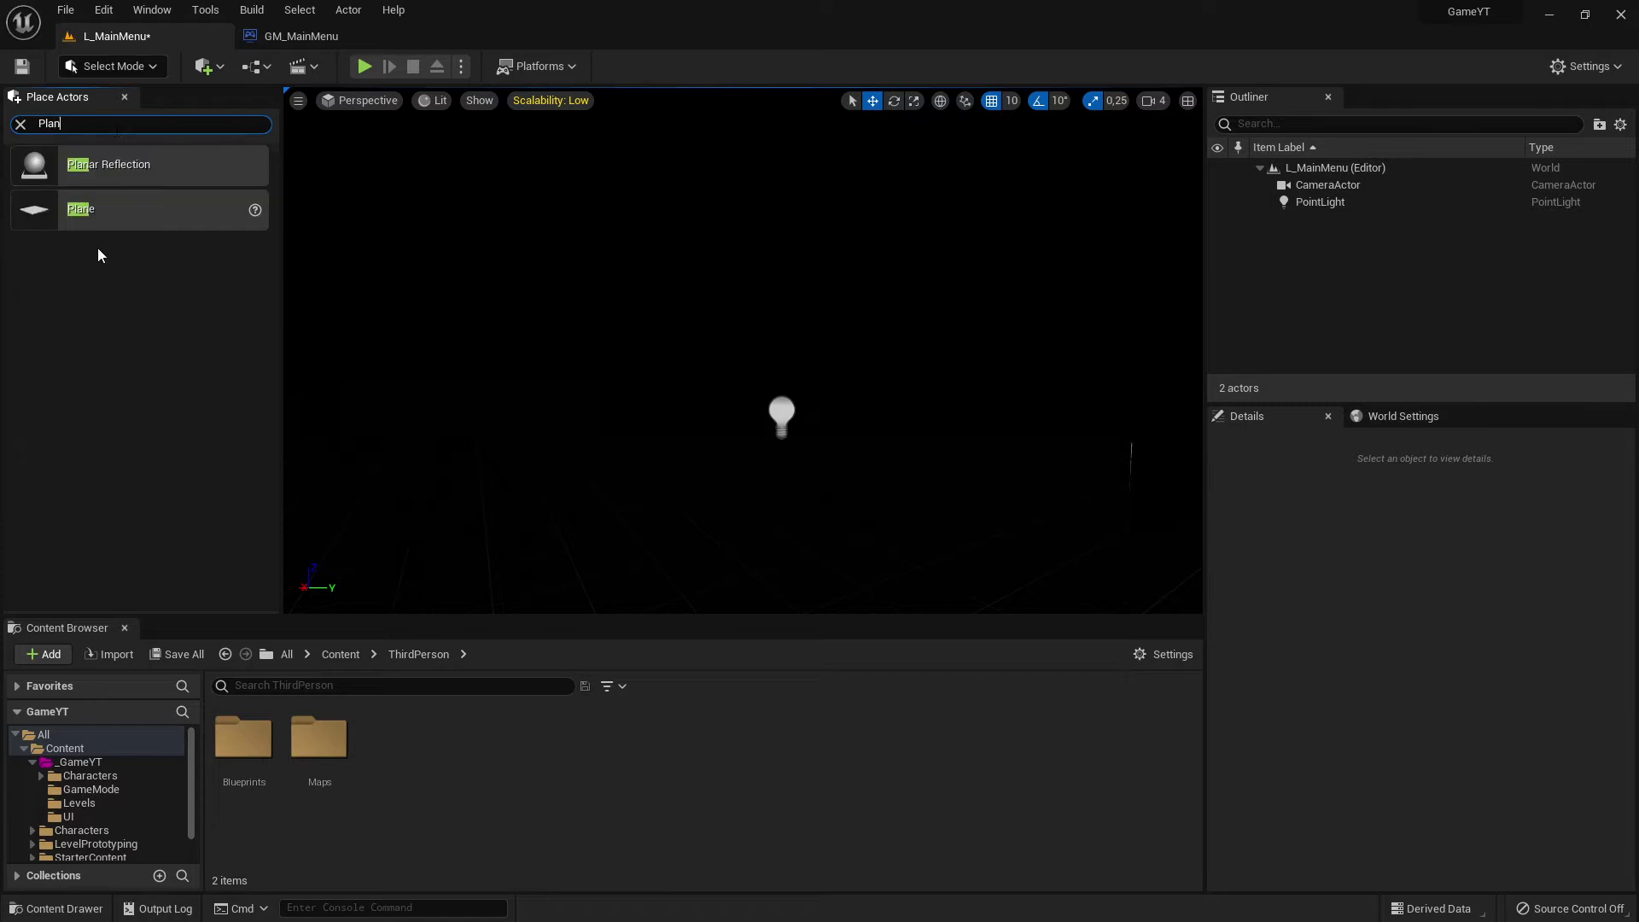
pyautogui.moveTo(100, 219); pyautogui.dragTo(745, 481)
pyautogui.moveTo(776, 509); pyautogui.dragTo(688, 389, button='right')
pyautogui.moveTo(684, 334); pyautogui.dragTo(681, 307)
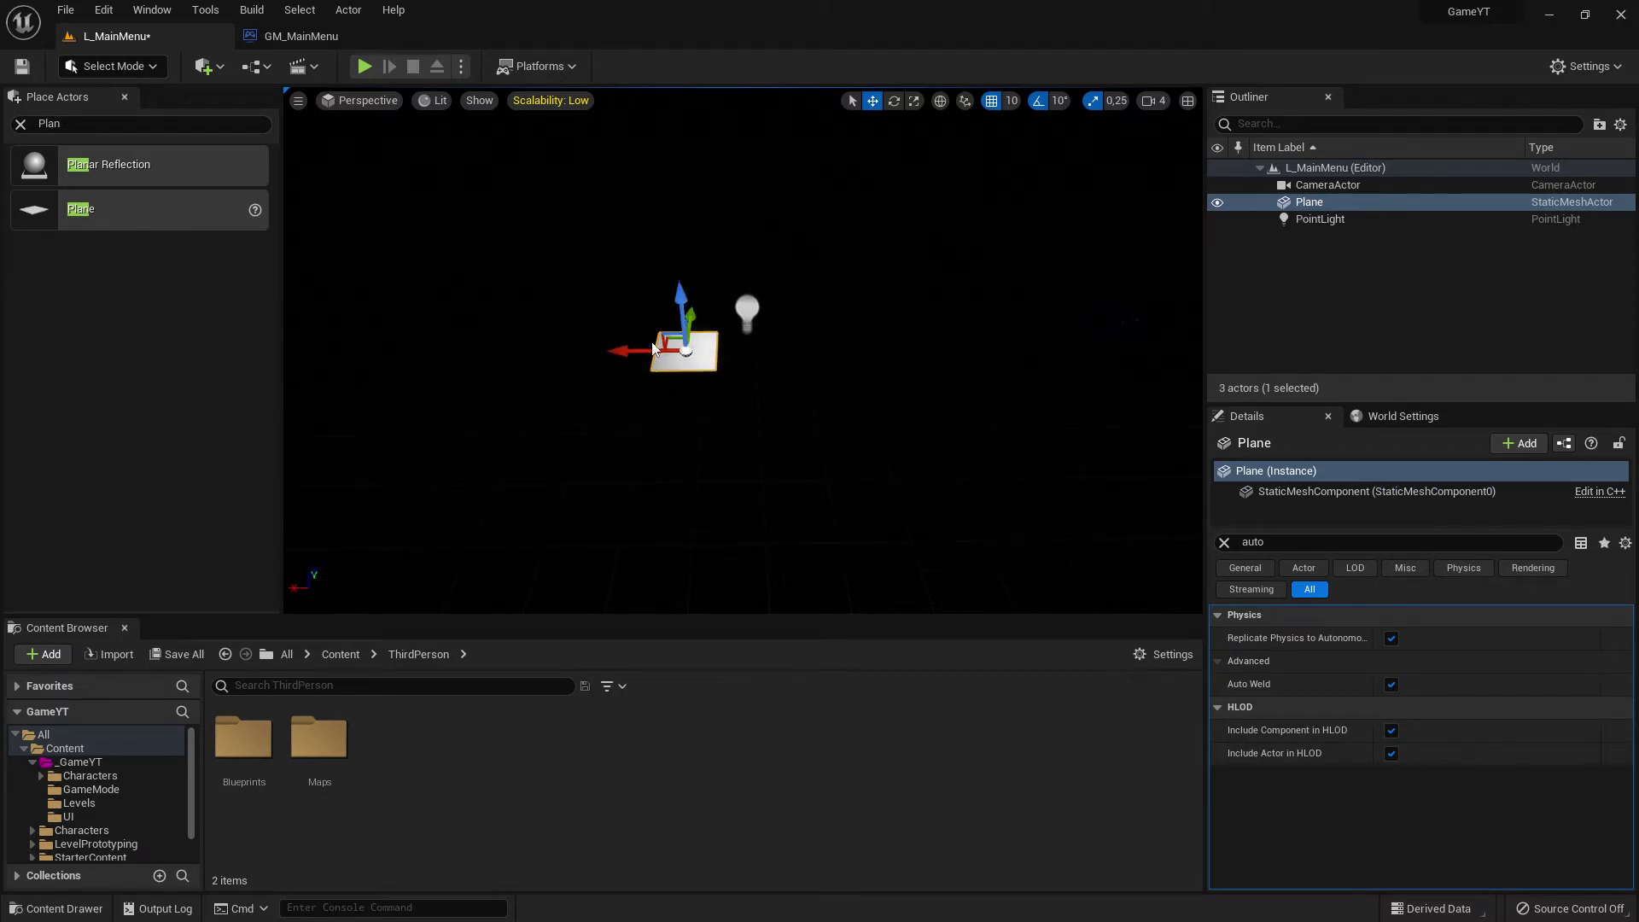
# Play the level to check how the new plane looks through the camera, and stop the preview.
pyautogui.moveTo(699, 309); pyautogui.dragTo(624, 64, button='right')
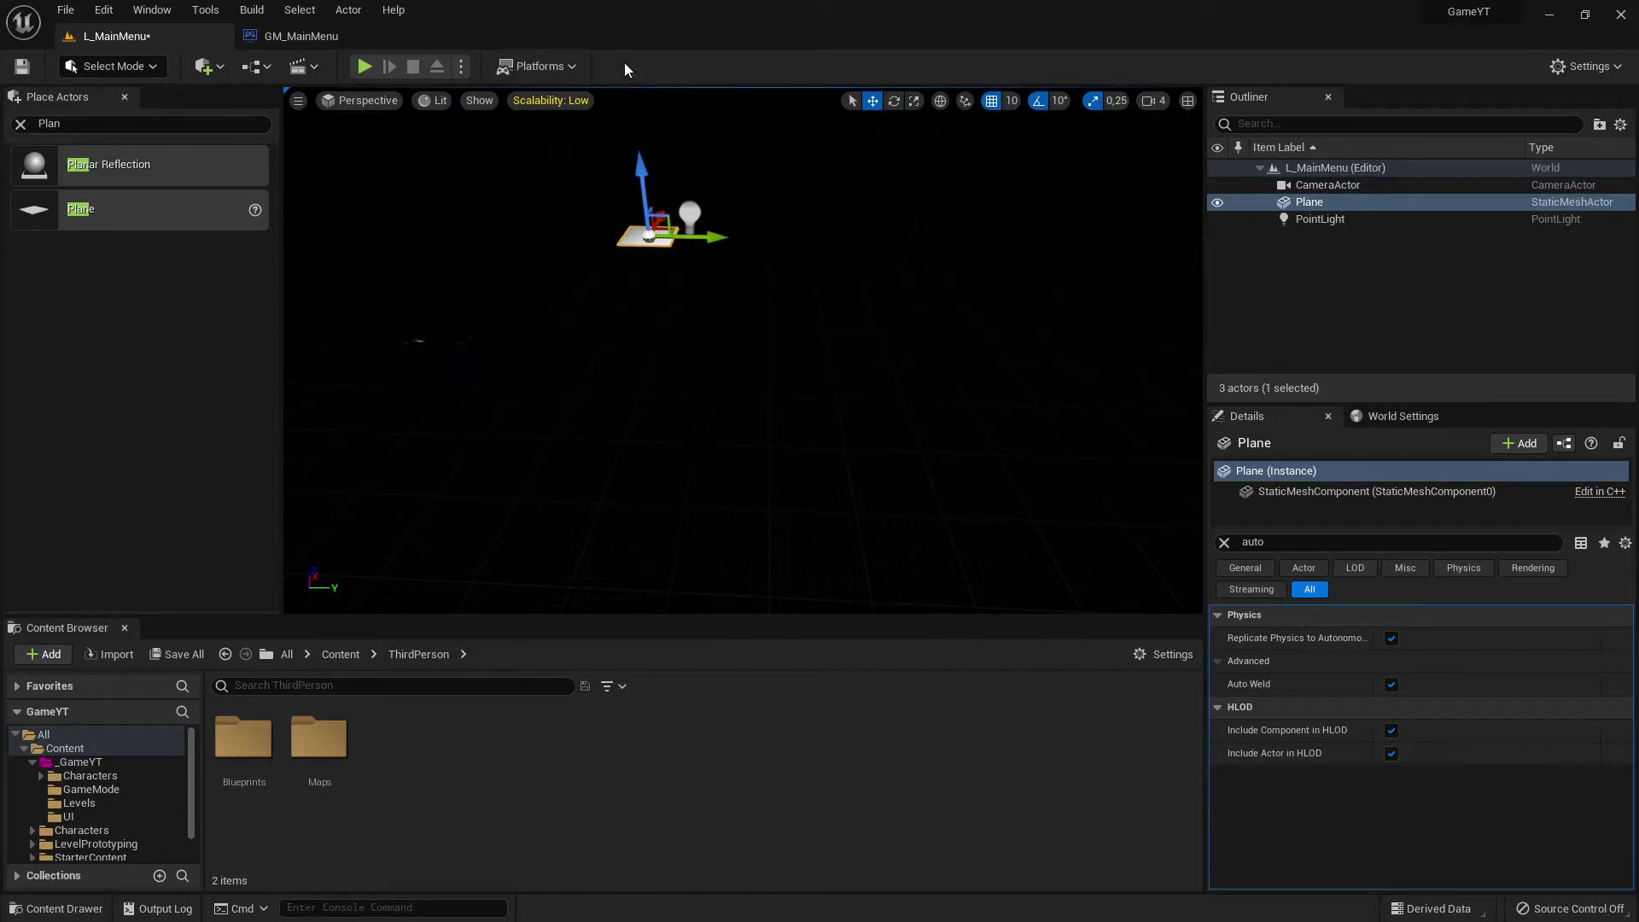
pyautogui.click(366, 66)
pyautogui.press('Escape')
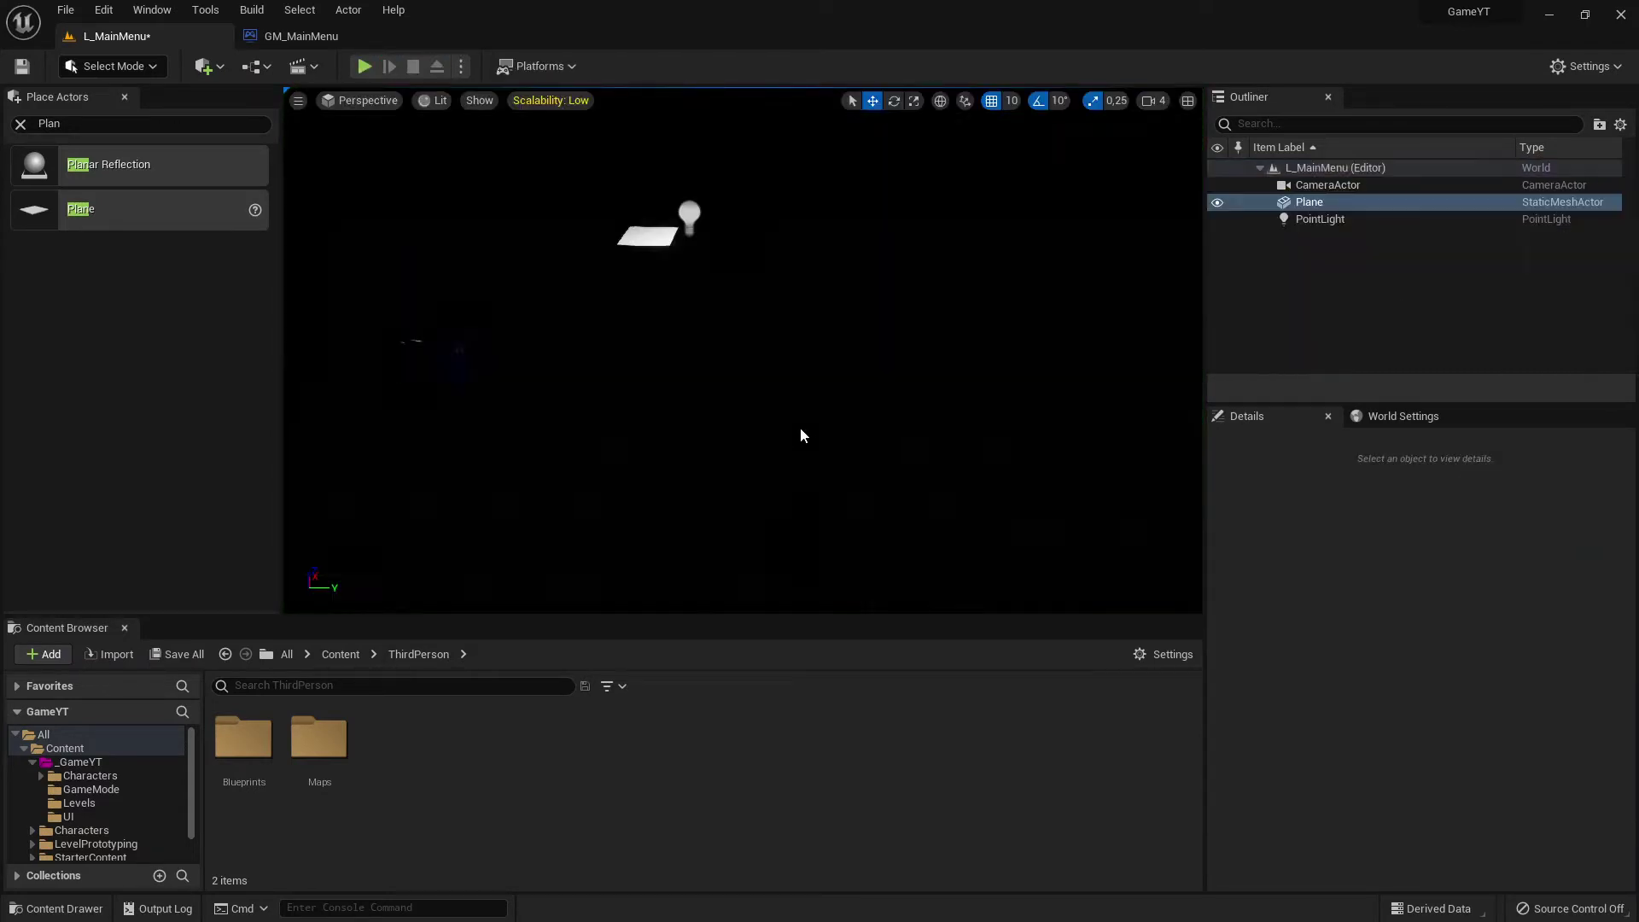
# Scale the plane along its Y axis to about three times its width.
pyautogui.moveTo(800, 427); pyautogui.dragTo(874, 135, button='right')
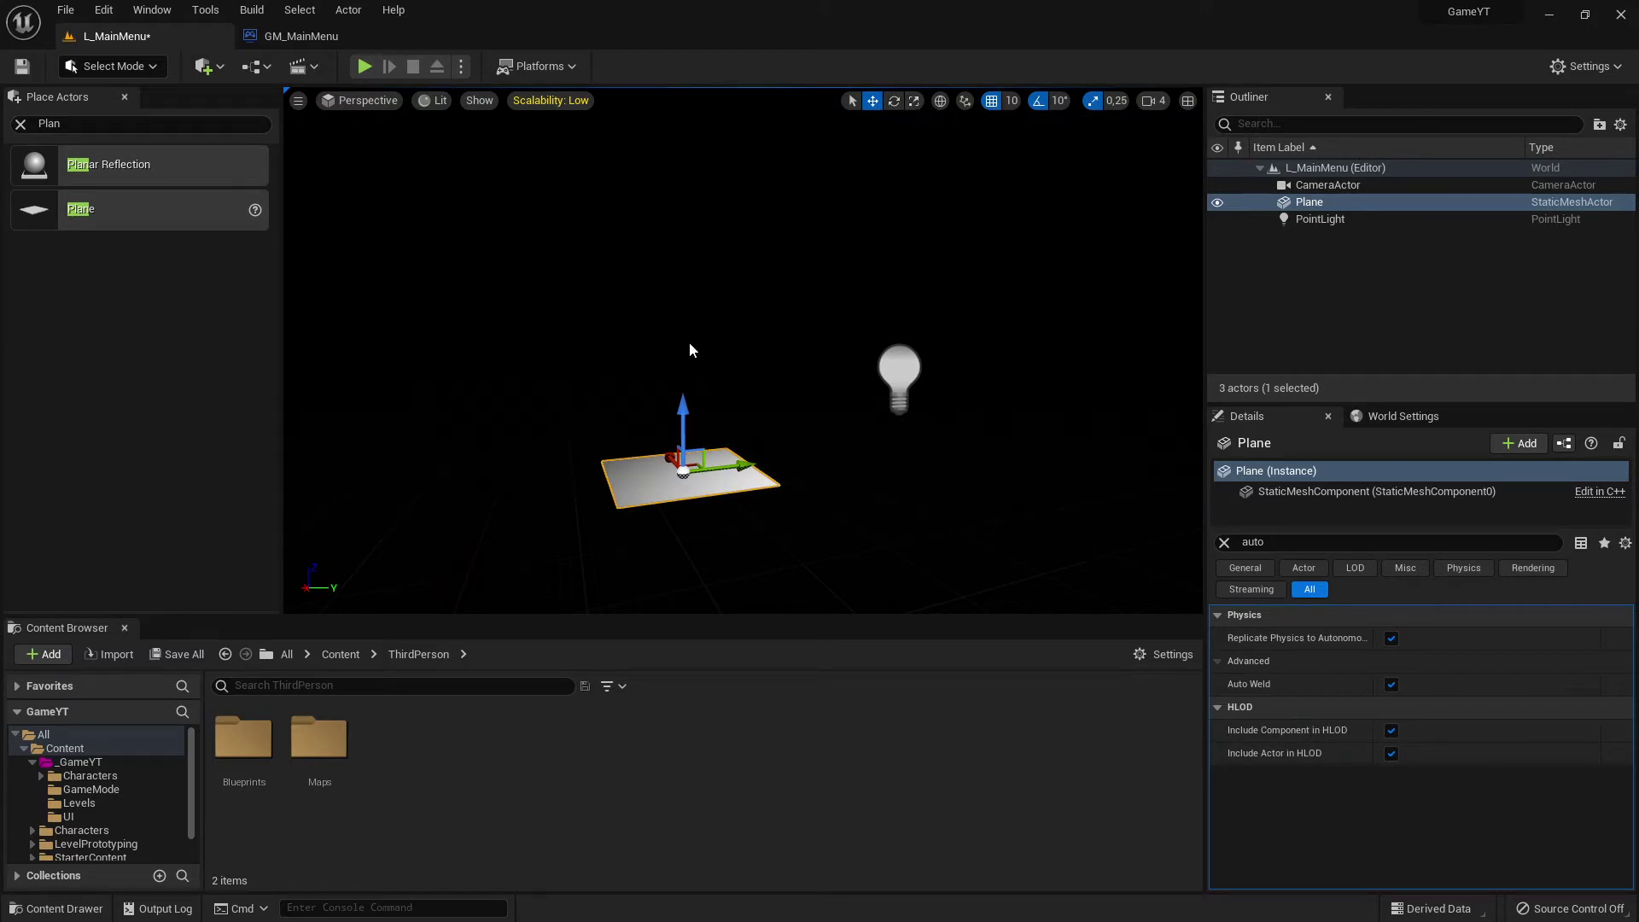
pyautogui.moveTo(634, 428); pyautogui.dragTo(782, 437, button='right')
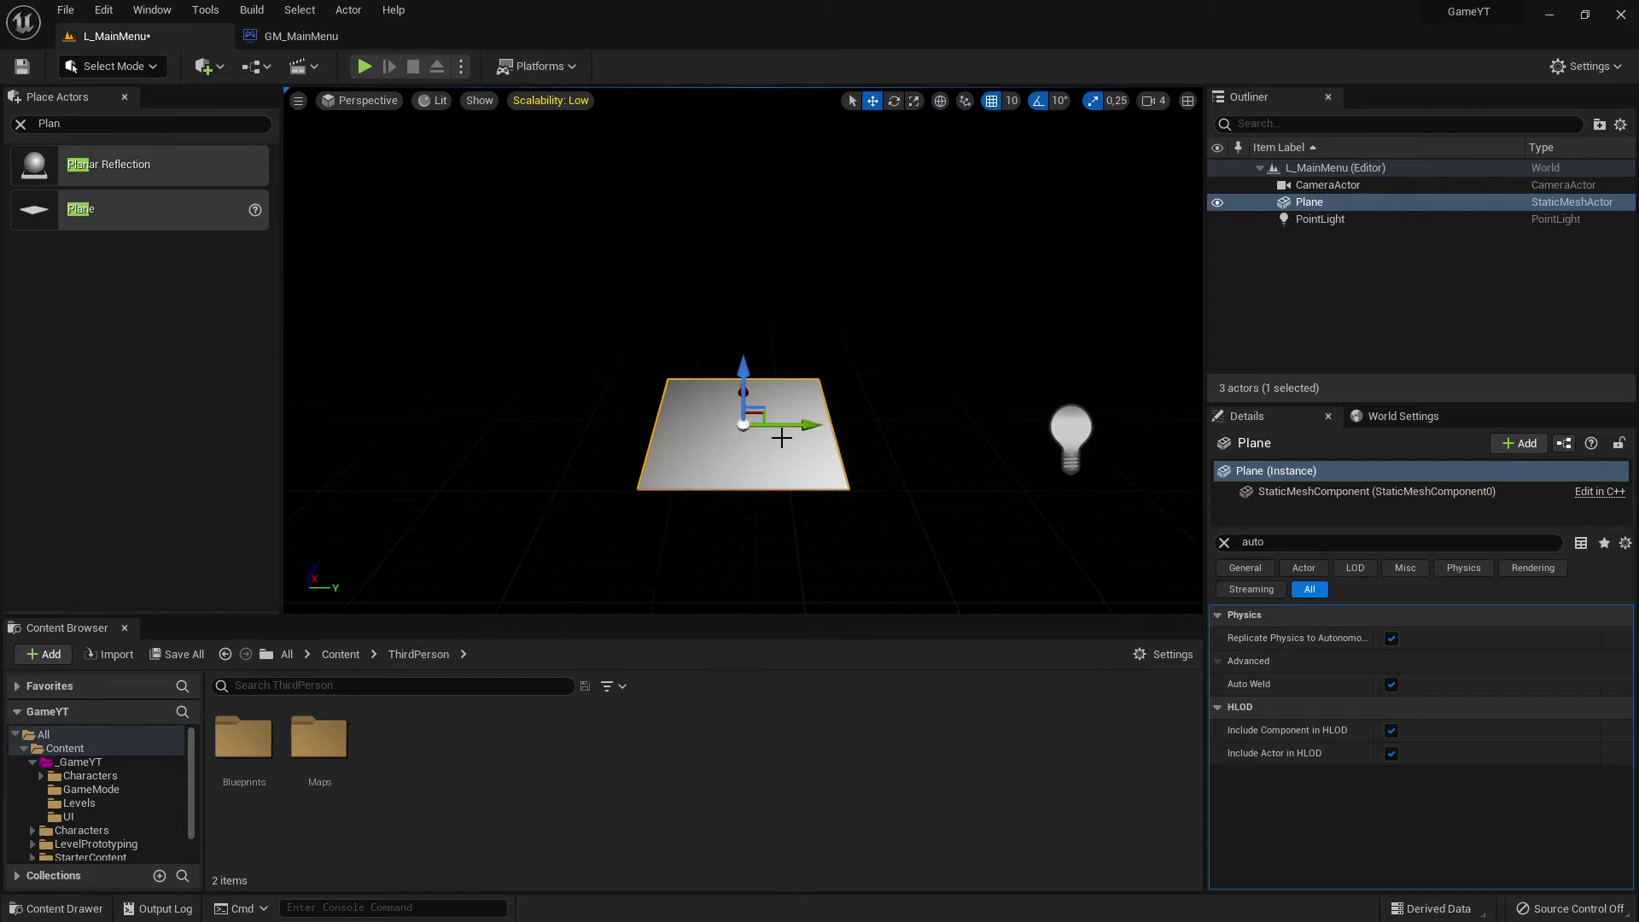
pyautogui.press('space')
pyautogui.press('space')
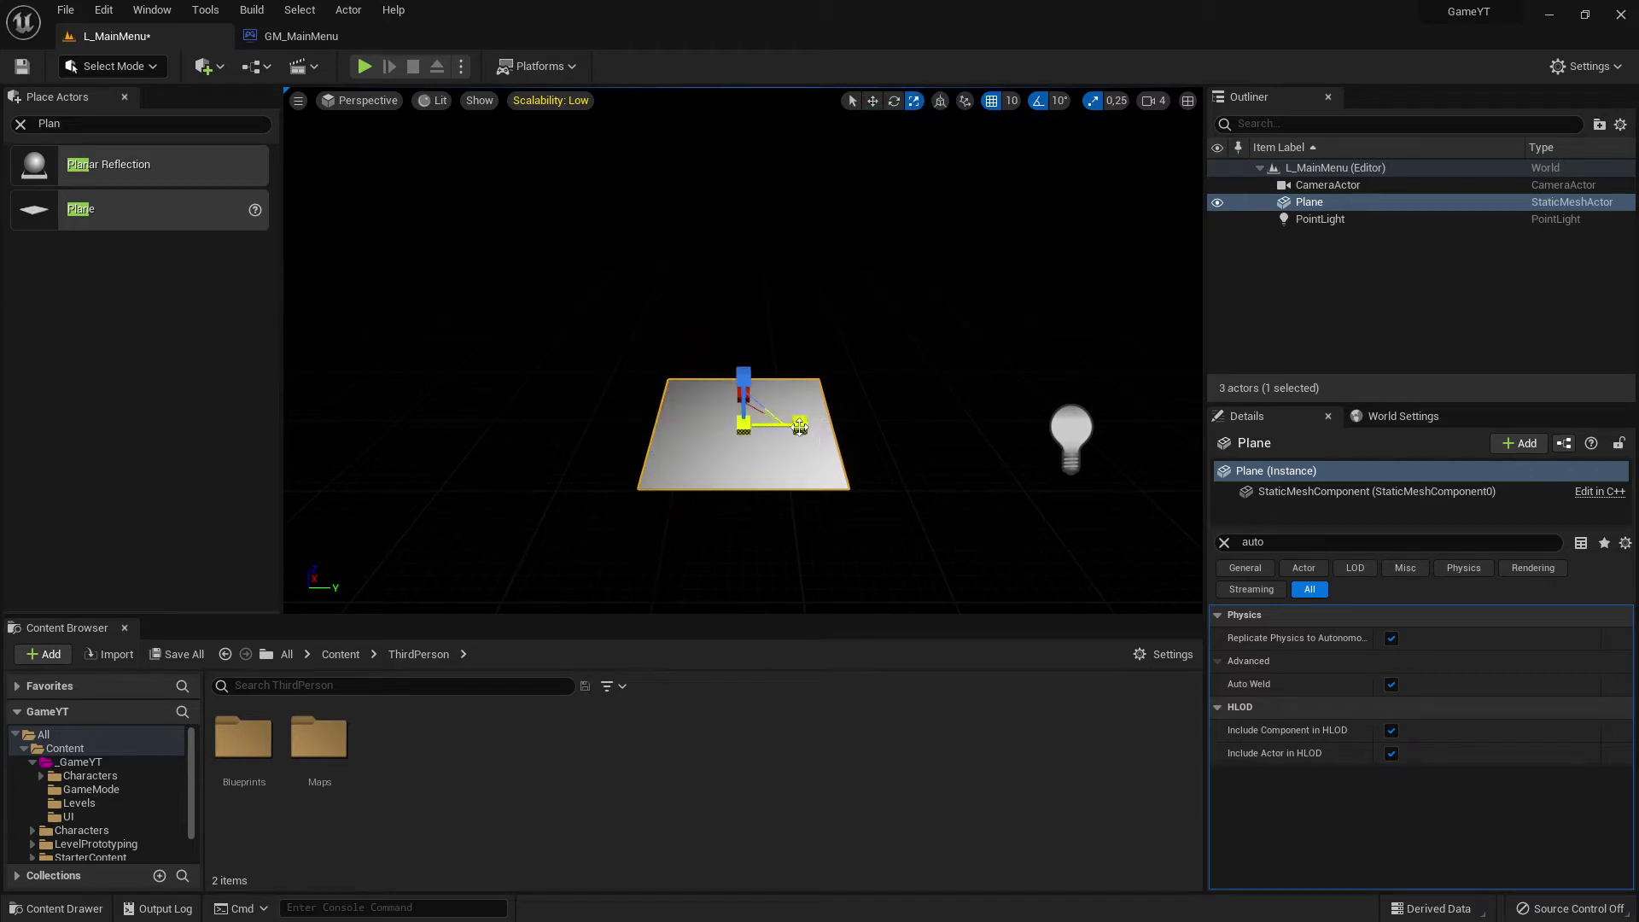
pyautogui.moveTo(803, 425); pyautogui.dragTo(853, 427)
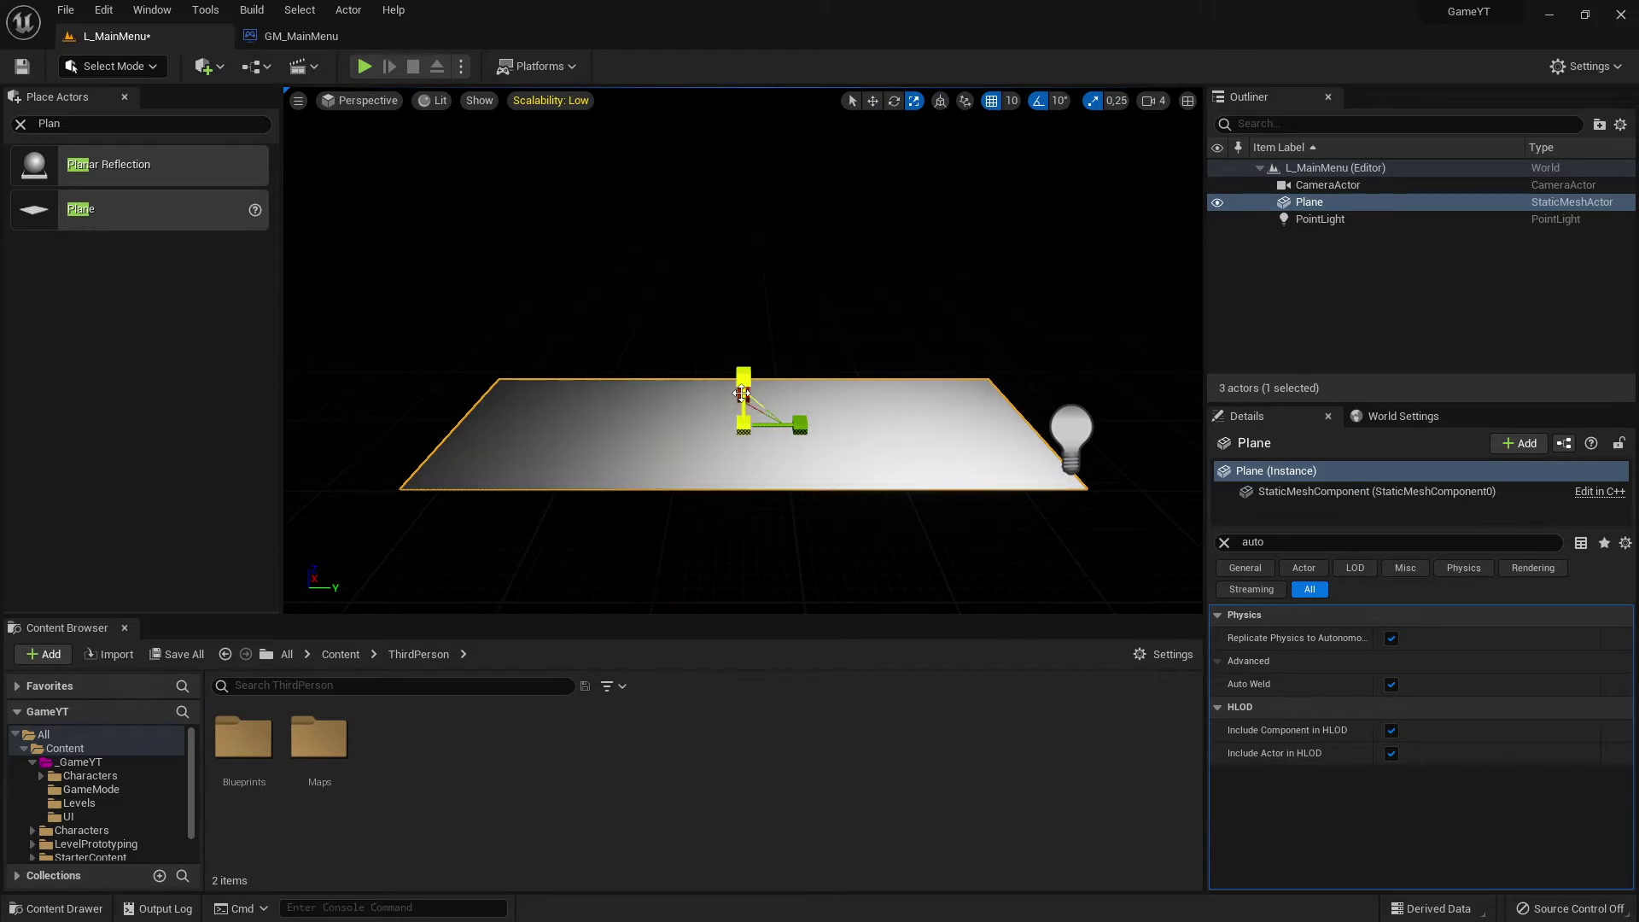
# Examine the widened plane and its surroundings from several angles.
pyautogui.moveTo(771, 348); pyautogui.dragTo(1007, 384, button='right')
pyautogui.moveTo(1033, 226); pyautogui.dragTo(998, 188, button='right')
pyautogui.moveTo(755, 335); pyautogui.dragTo(725, 336, button='right')
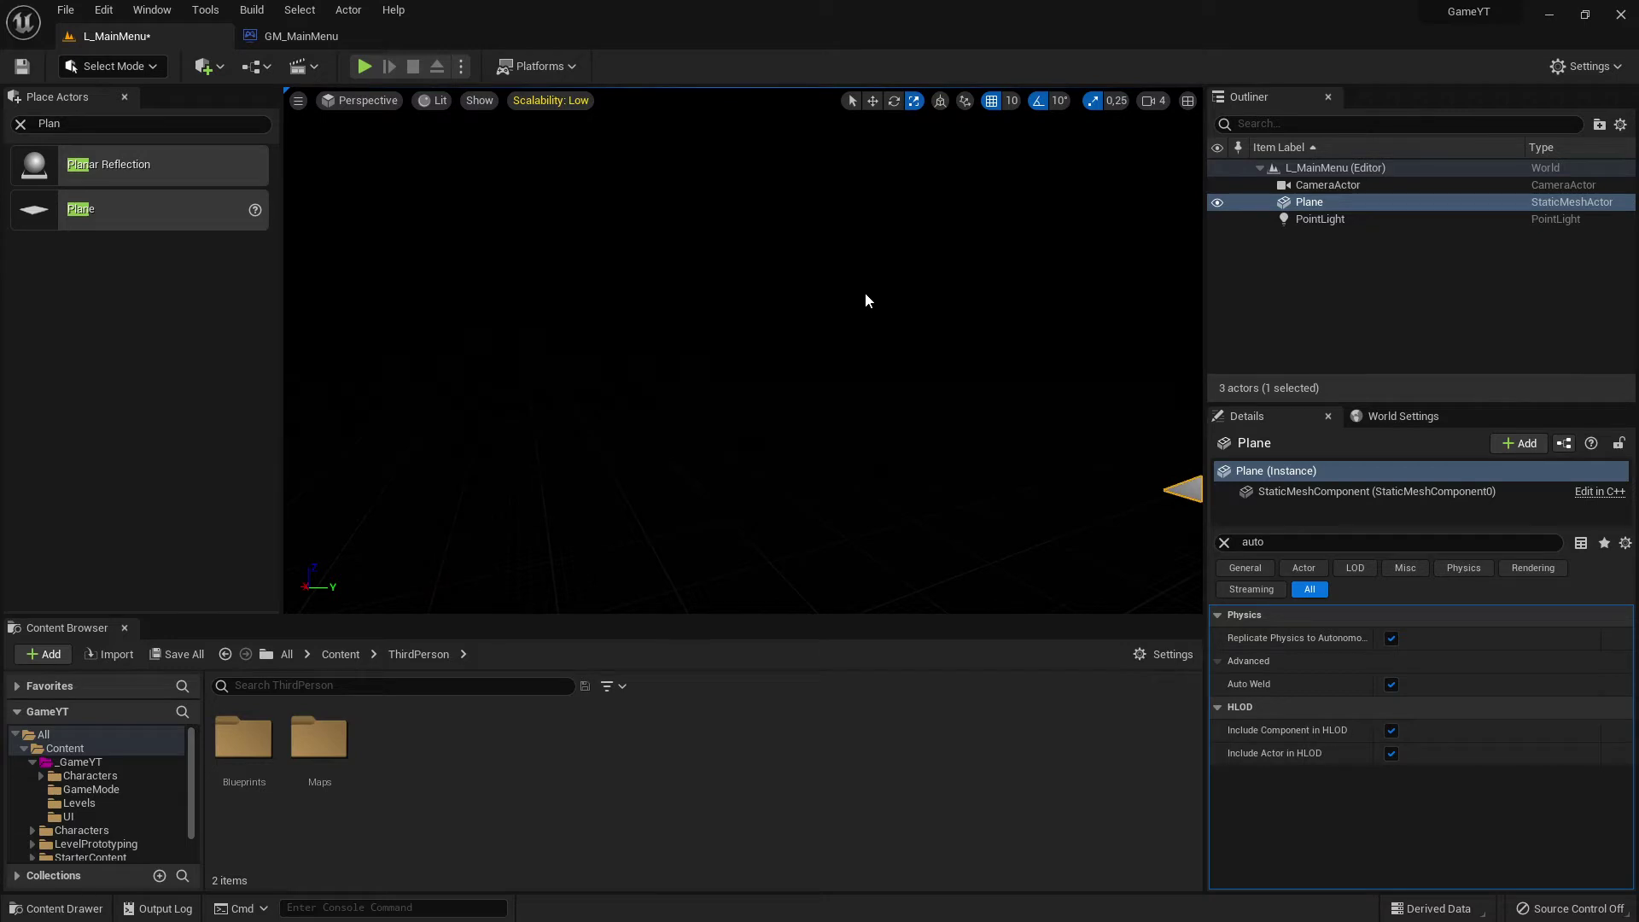
pyautogui.press('f')
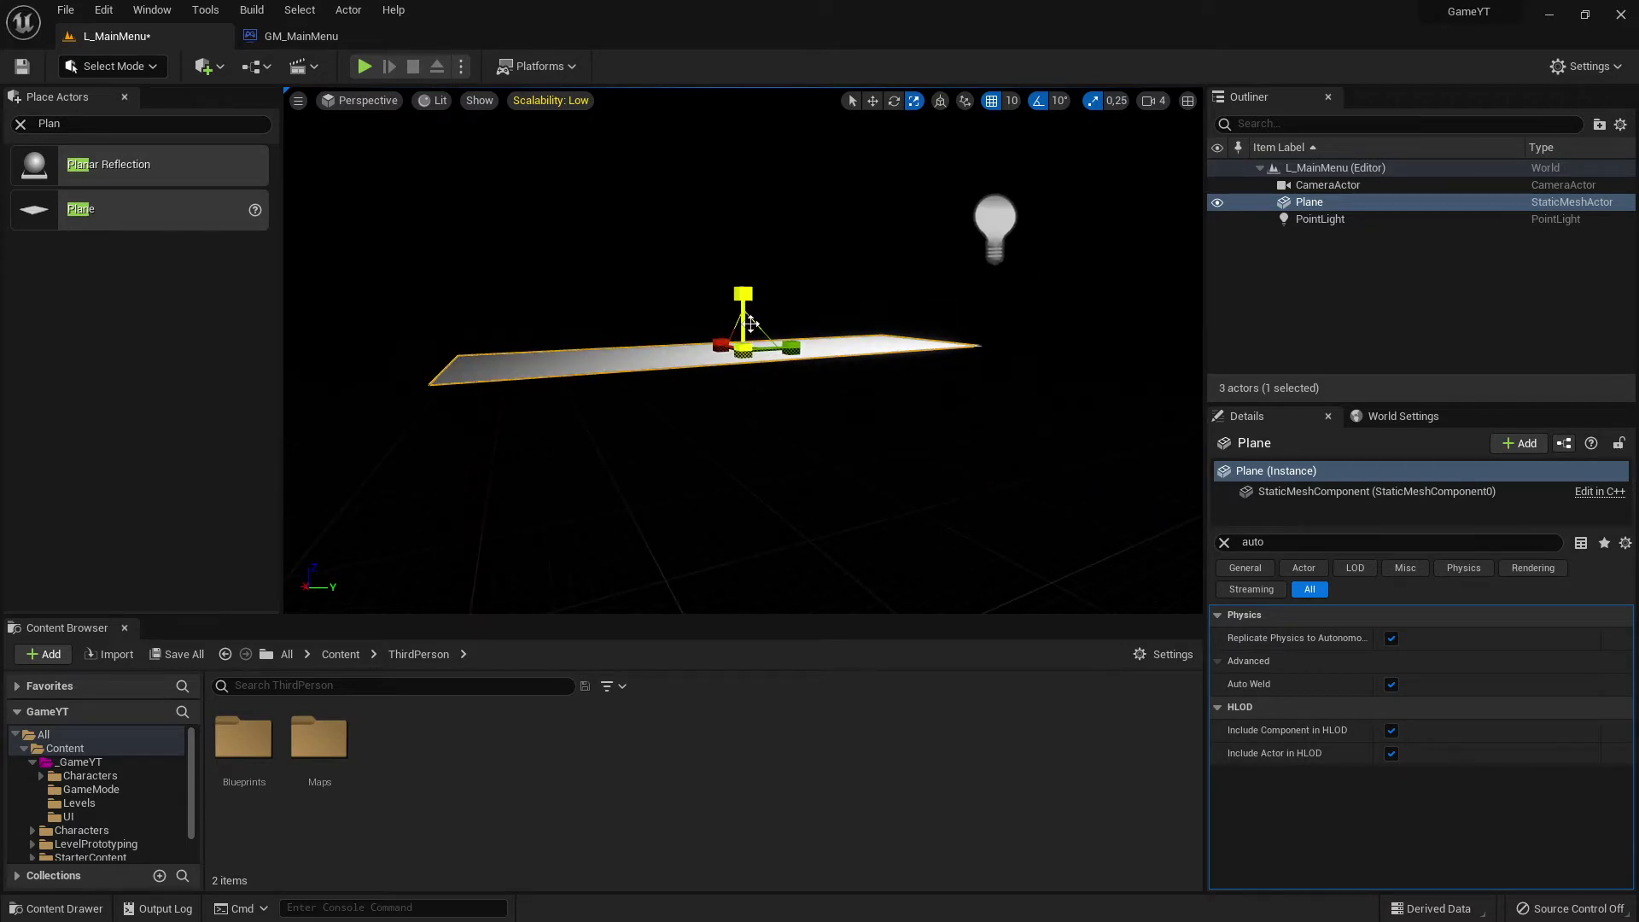
pyautogui.moveTo(832, 348); pyautogui.dragTo(837, 401, button='right')
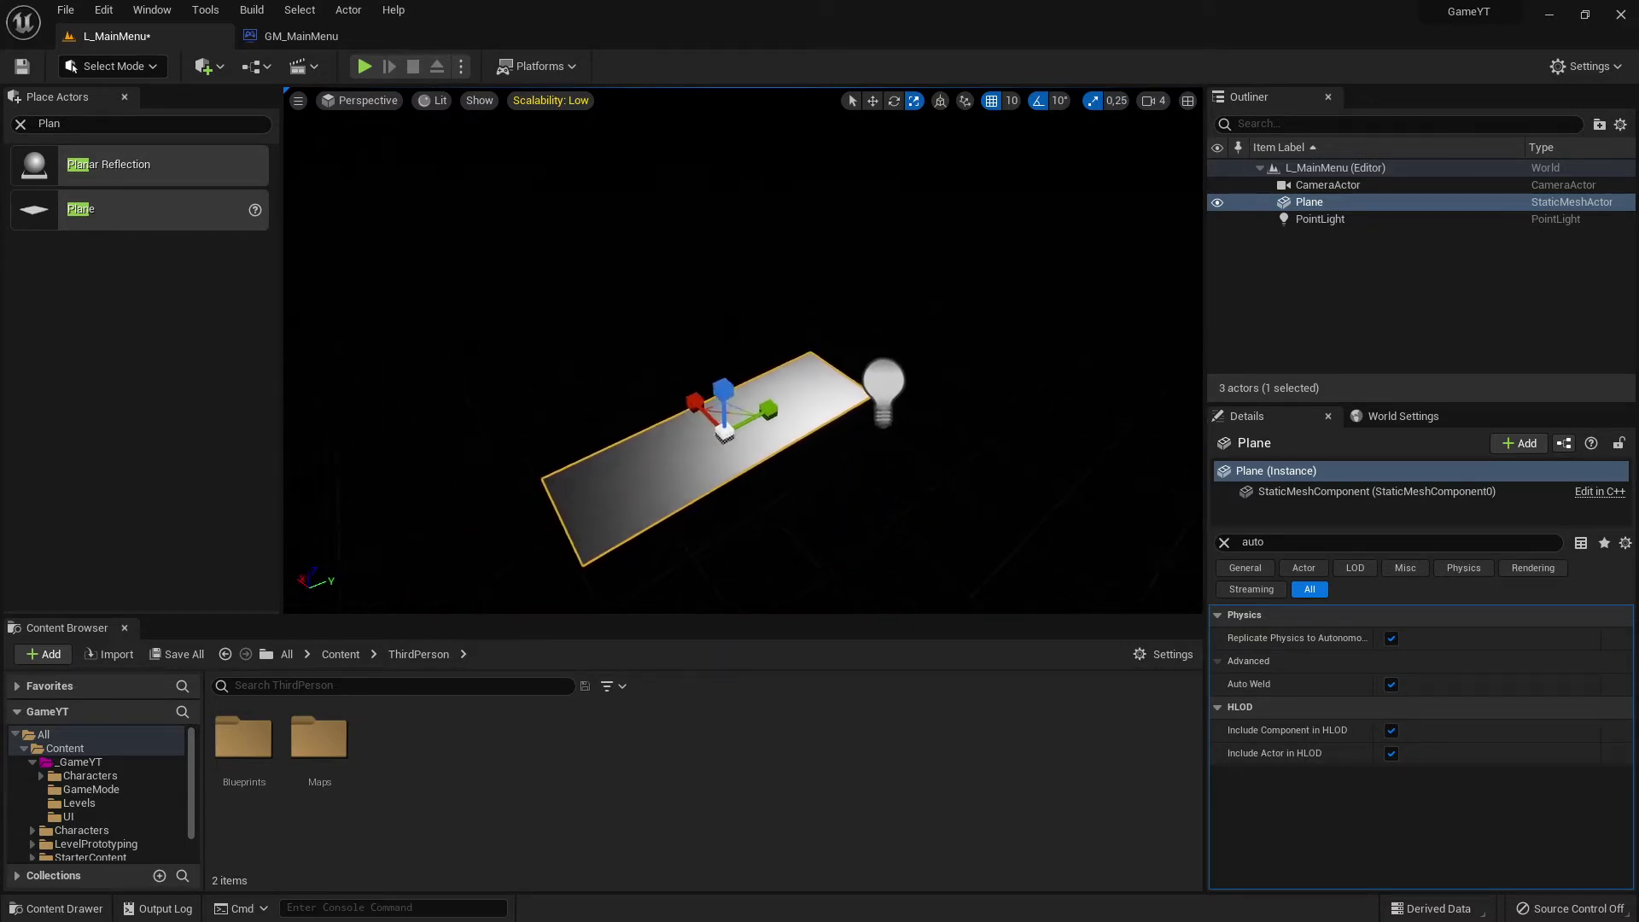
pyautogui.moveTo(747, 350); pyautogui.dragTo(892, 349, button='right')
pyautogui.moveTo(714, 384); pyautogui.dragTo(700, 342, button='right')
pyautogui.moveTo(725, 418); pyautogui.dragTo(948, 229, button='right')
# Set the viewport camera speed to 3.
pyautogui.click(1161, 103)
pyautogui.press('w')
pyautogui.press('s')
pyautogui.press('d')
pyautogui.press('w')
pyautogui.moveTo(871, 346); pyautogui.dragTo(775, 423, button='right')
pyautogui.press('w')
pyautogui.press('d')
pyautogui.click(1152, 101)
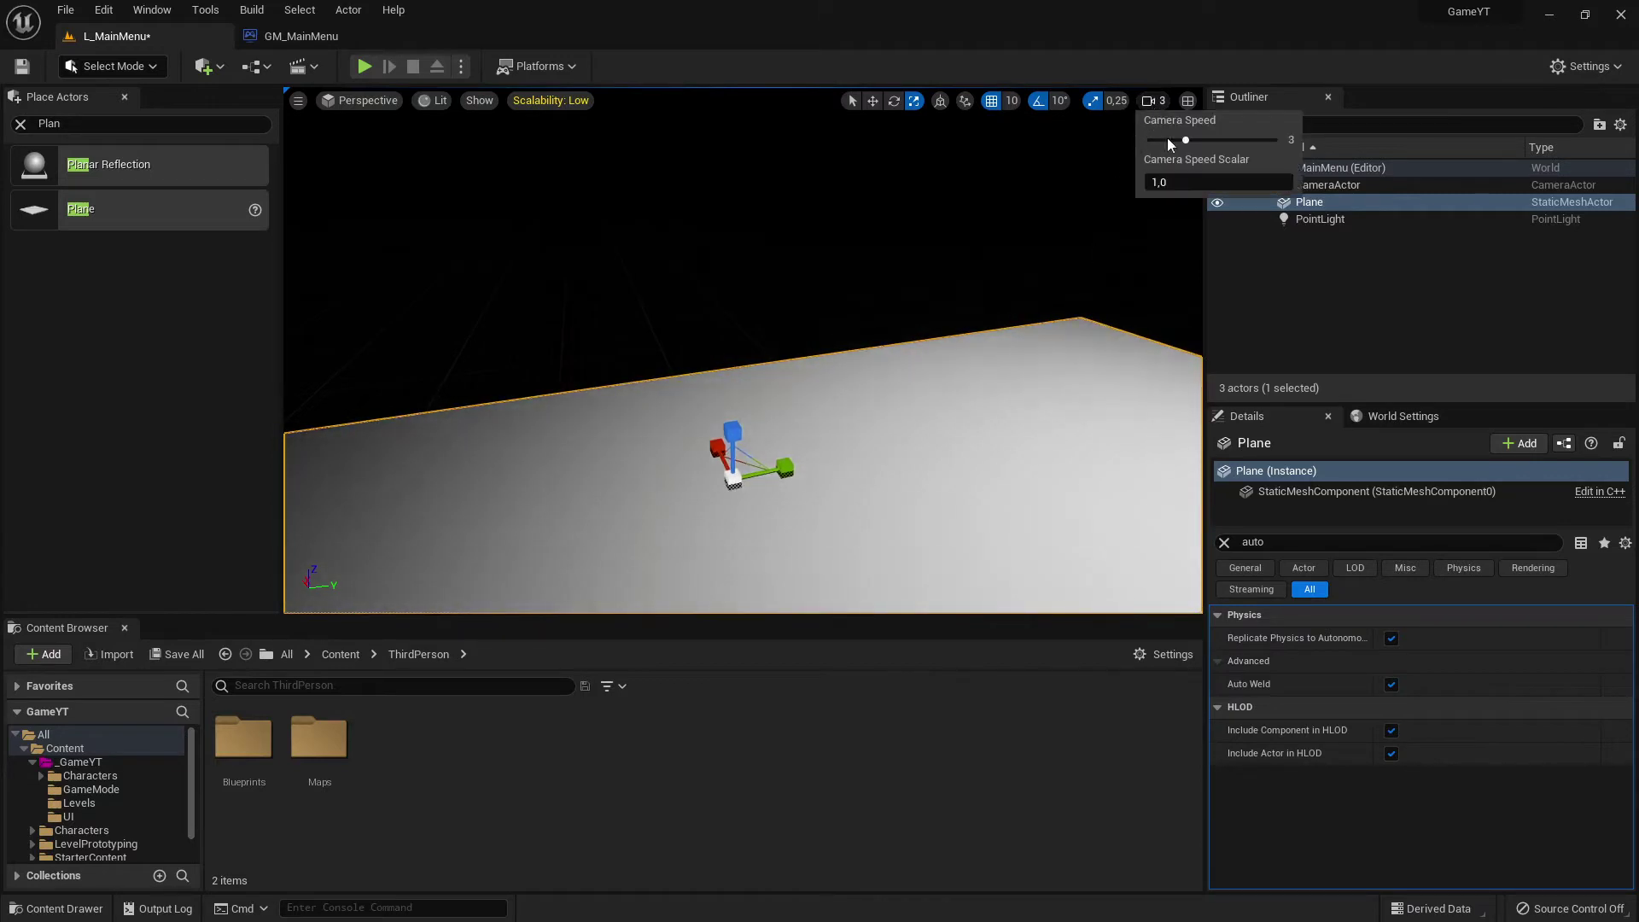
# Scale the plane along its X axis to about 1.5 and preview the level through the camera.
pyautogui.moveTo(913, 359)
pyautogui.mouseDown(button='right')
pyautogui.moveTo(841, 387)
pyautogui.moveTo(908, 384)
pyautogui.mouseUp(button='right')
pyautogui.press('s')
pyautogui.press('w')
pyautogui.moveTo(795, 379)
pyautogui.mouseDown(button='right')
pyautogui.moveTo(759, 384)
pyautogui.moveTo(795, 379)
pyautogui.mouseUp(button='right')
pyautogui.press('s')
pyautogui.moveTo(710, 394); pyautogui.dragTo(665, 358)
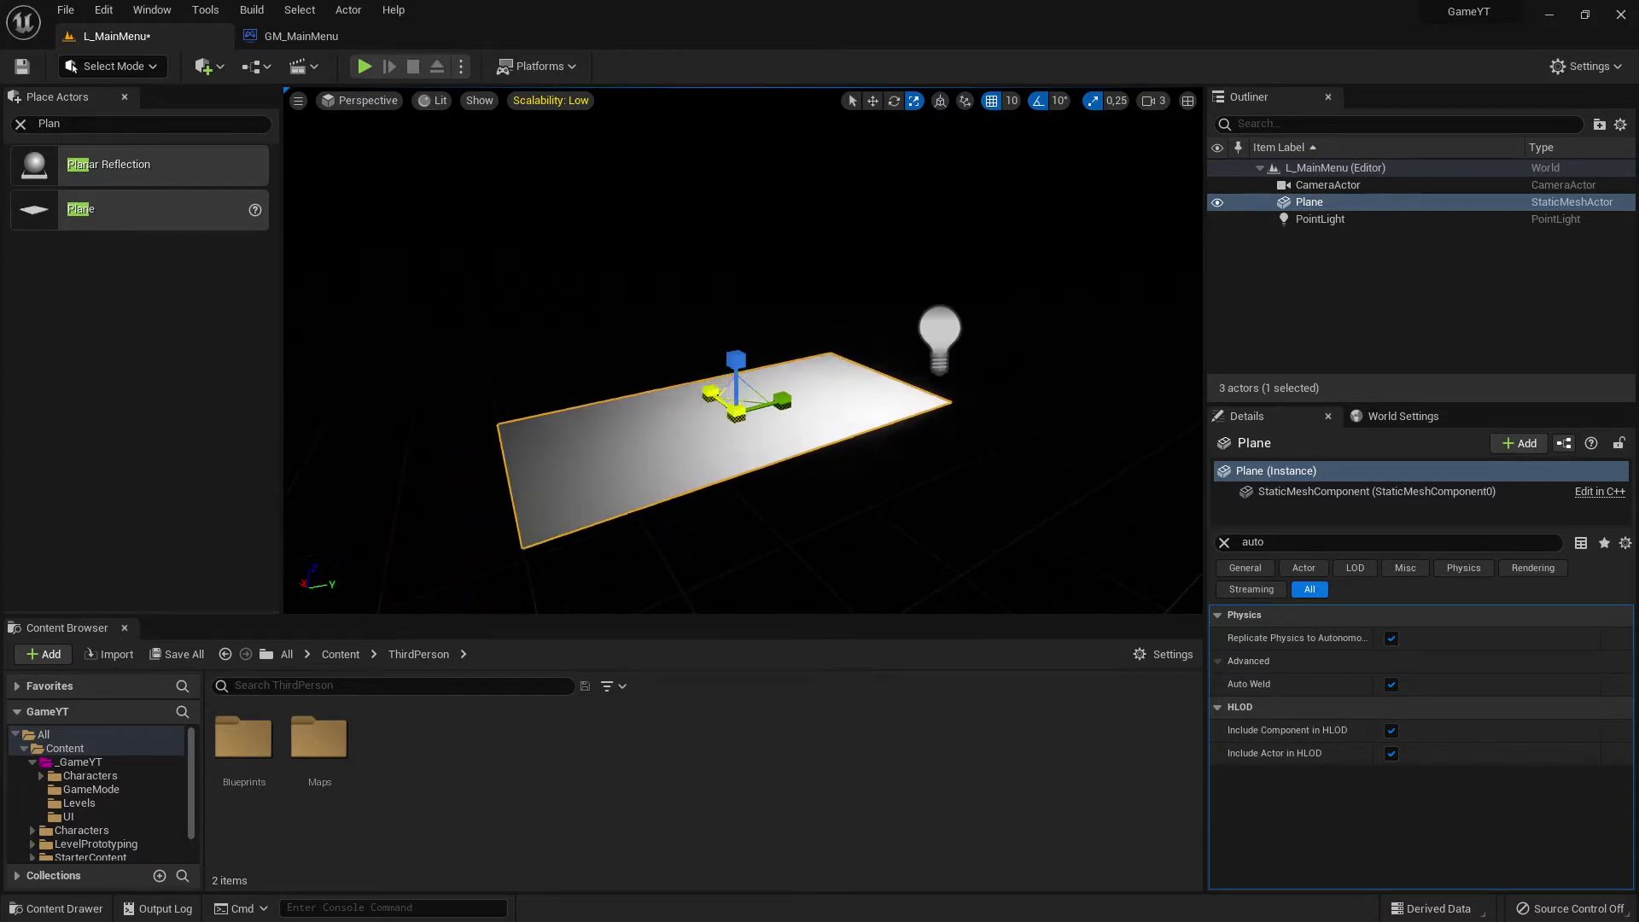
pyautogui.click(363, 67)
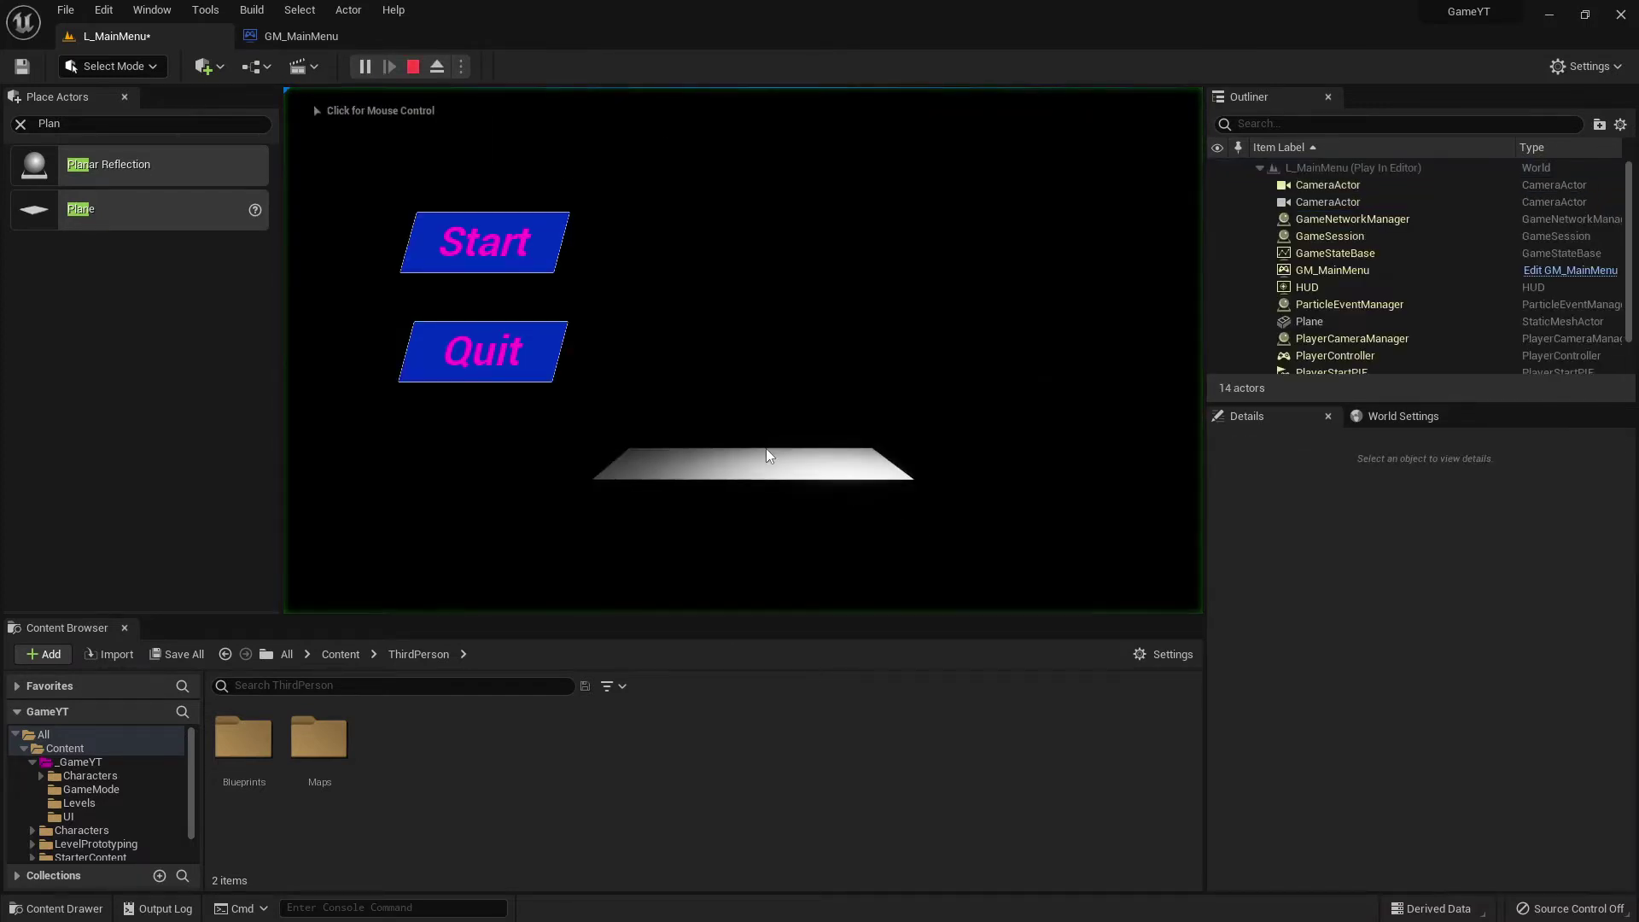
pyautogui.press('Escape')
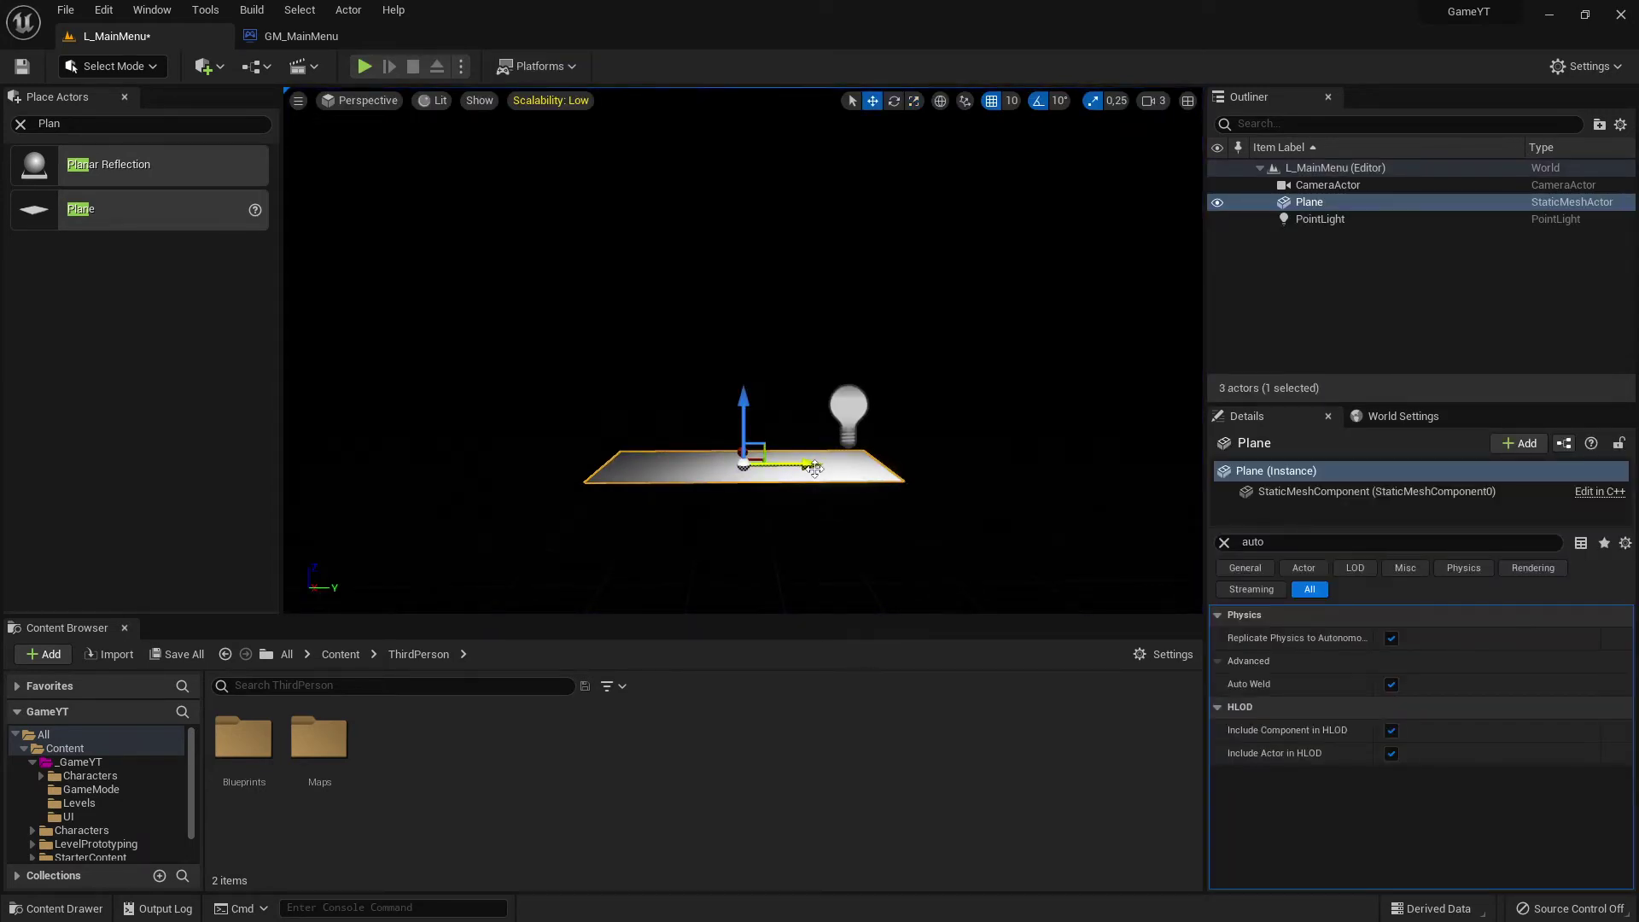
# Move the plane along its Y axis to about 230 and preview the level again.
pyautogui.moveTo(808, 468); pyautogui.dragTo(867, 465)
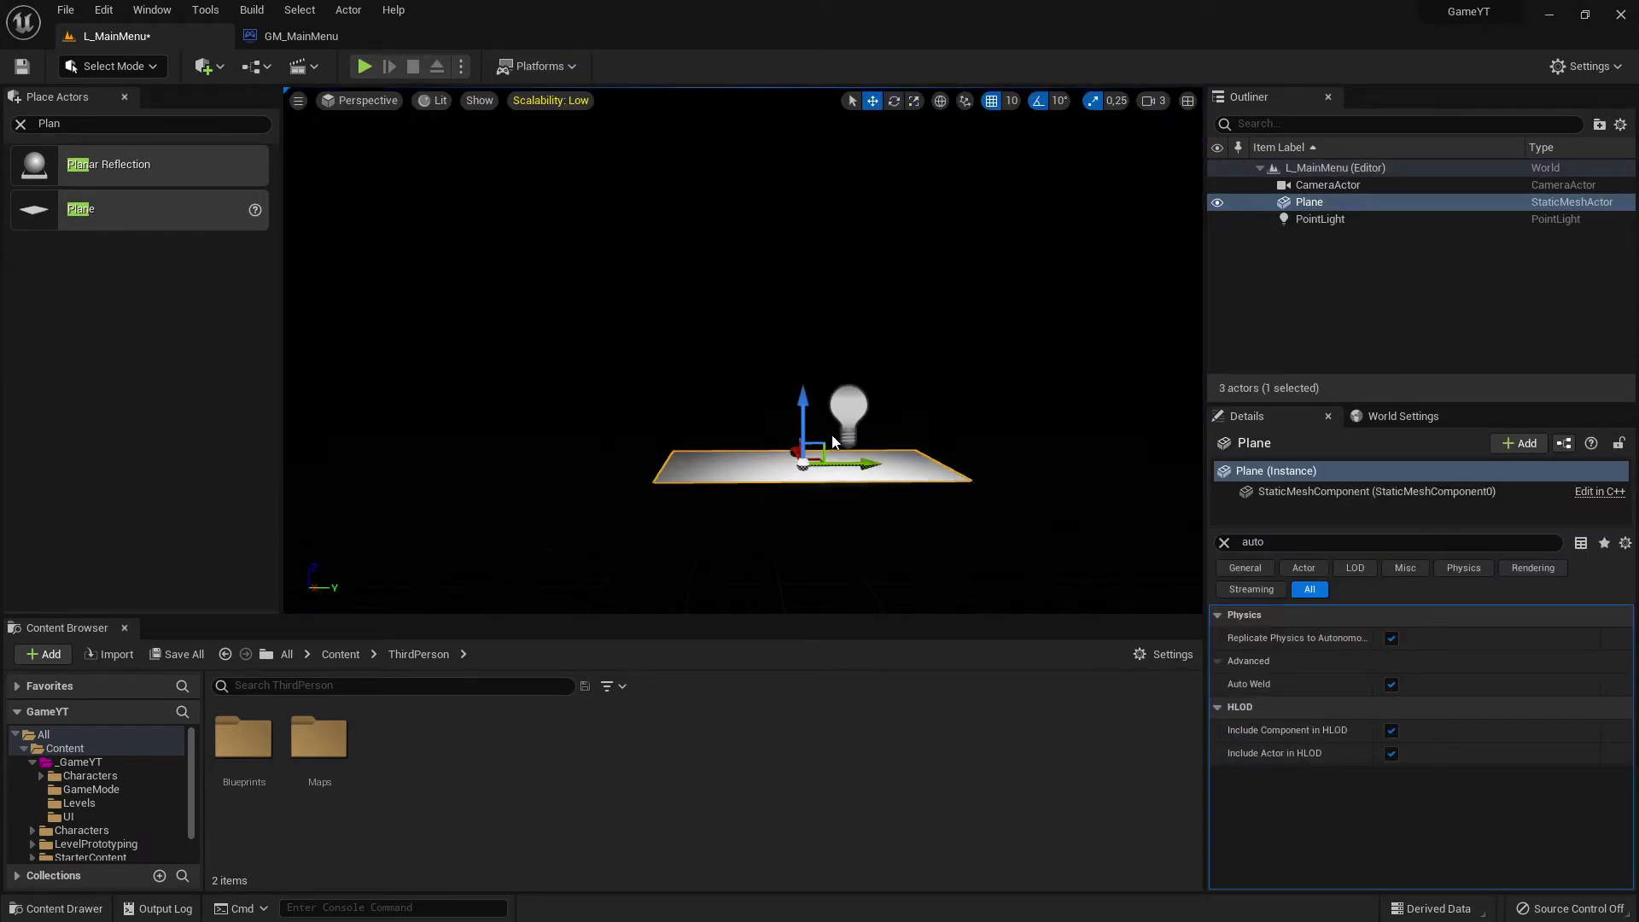
pyautogui.click(364, 67)
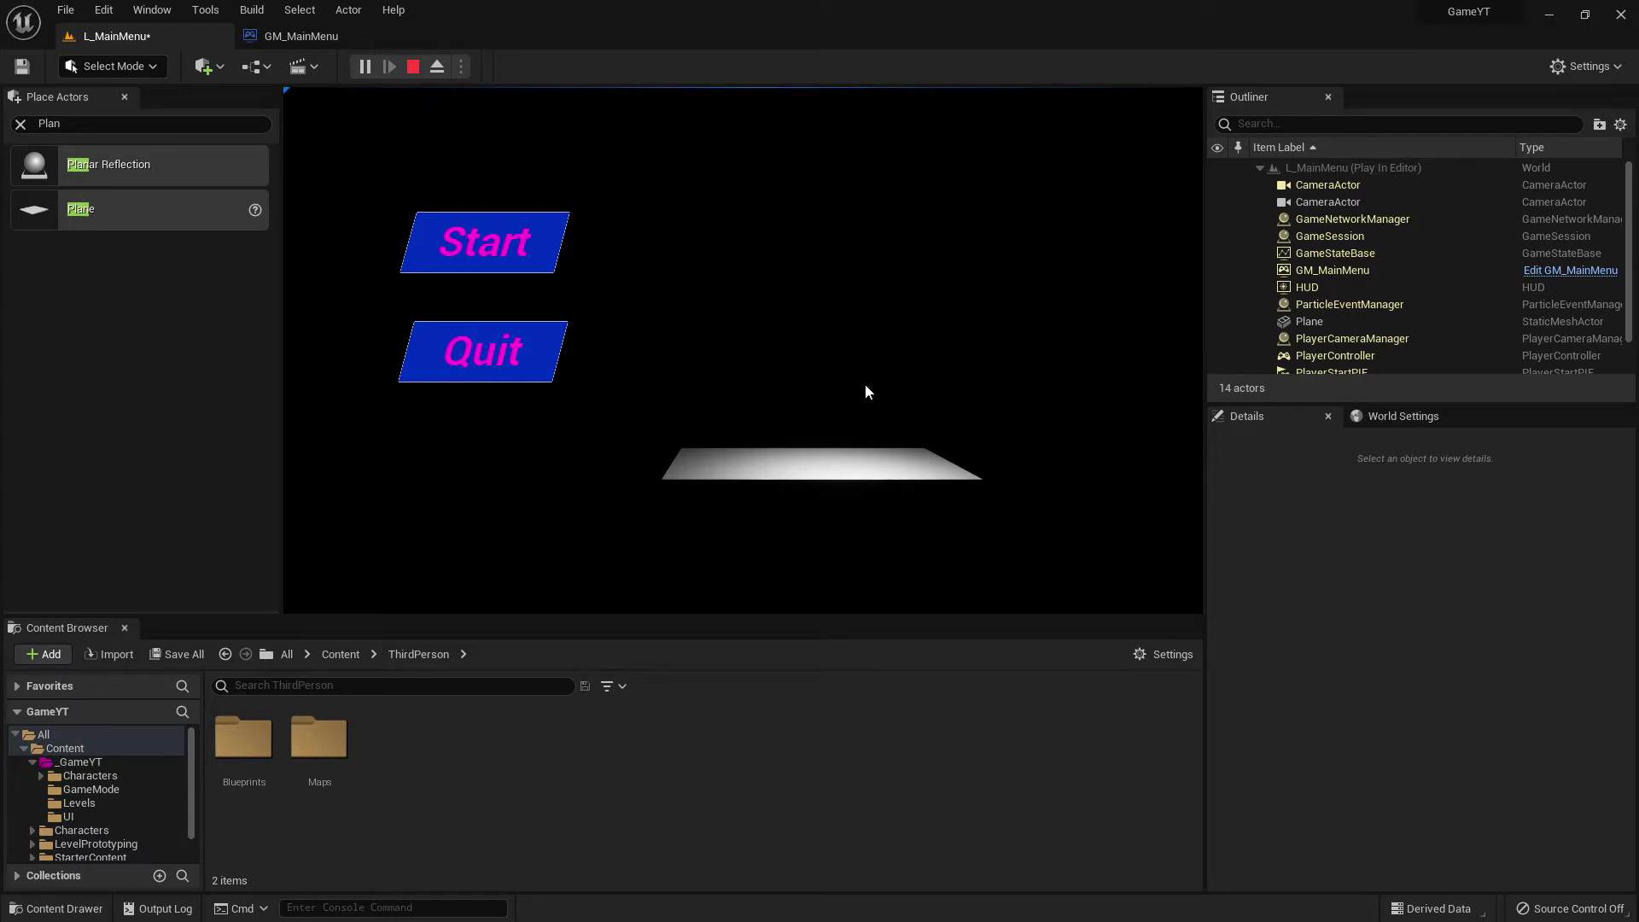
pyautogui.press('Escape')
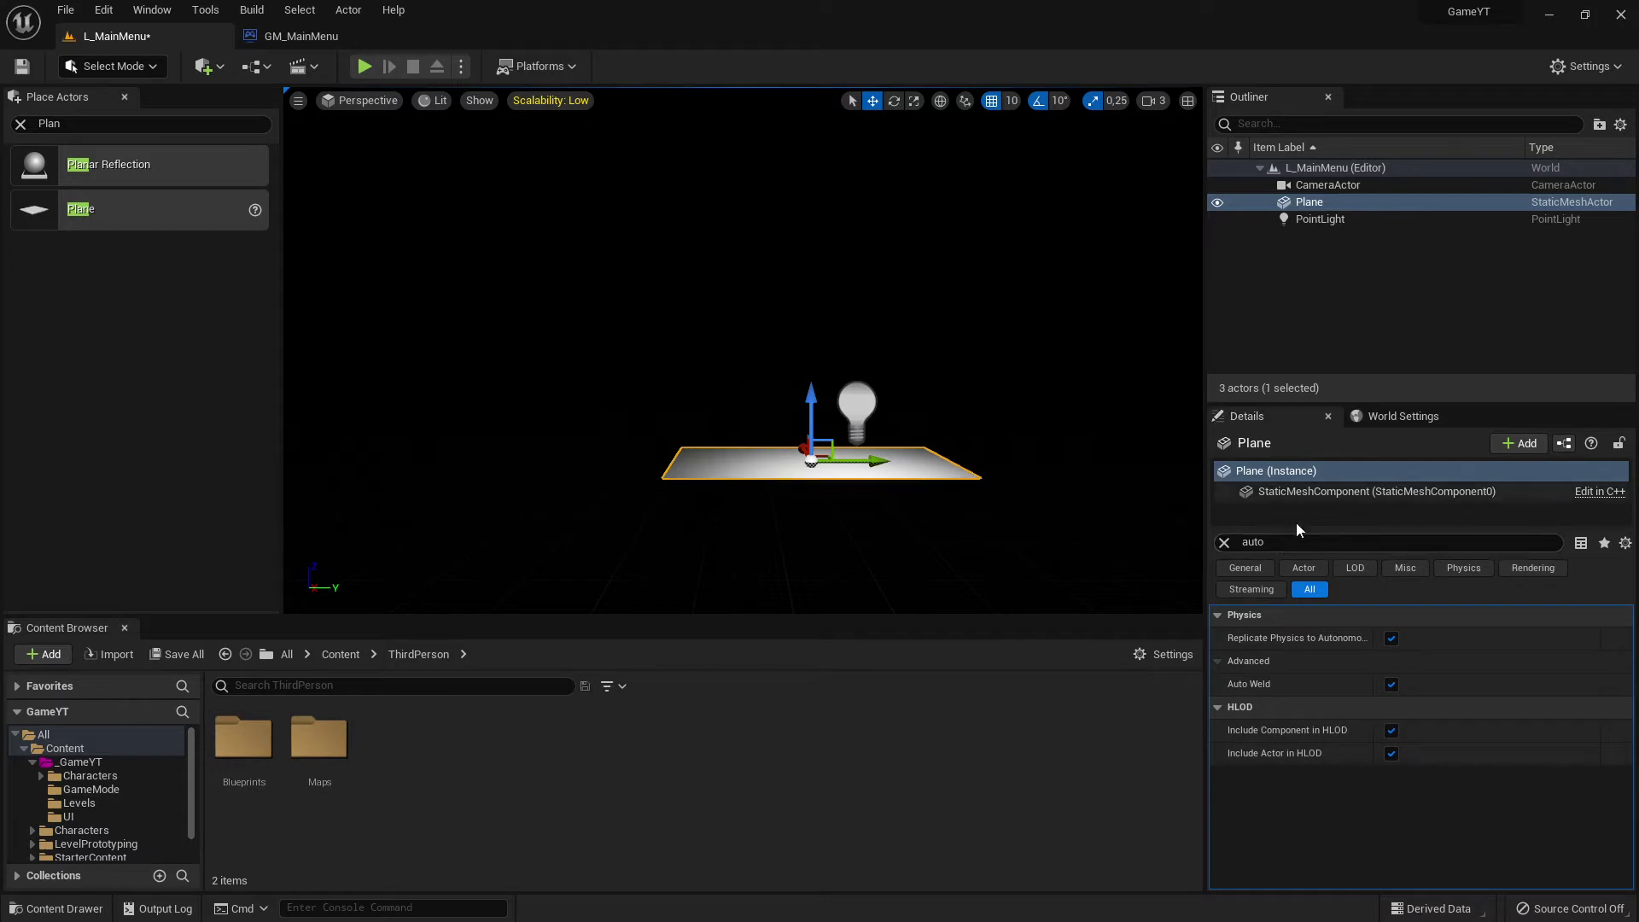
# Clear the property search in the plane's details.
pyautogui.doubleClick(1278, 544)
pyautogui.press('BackSpace')
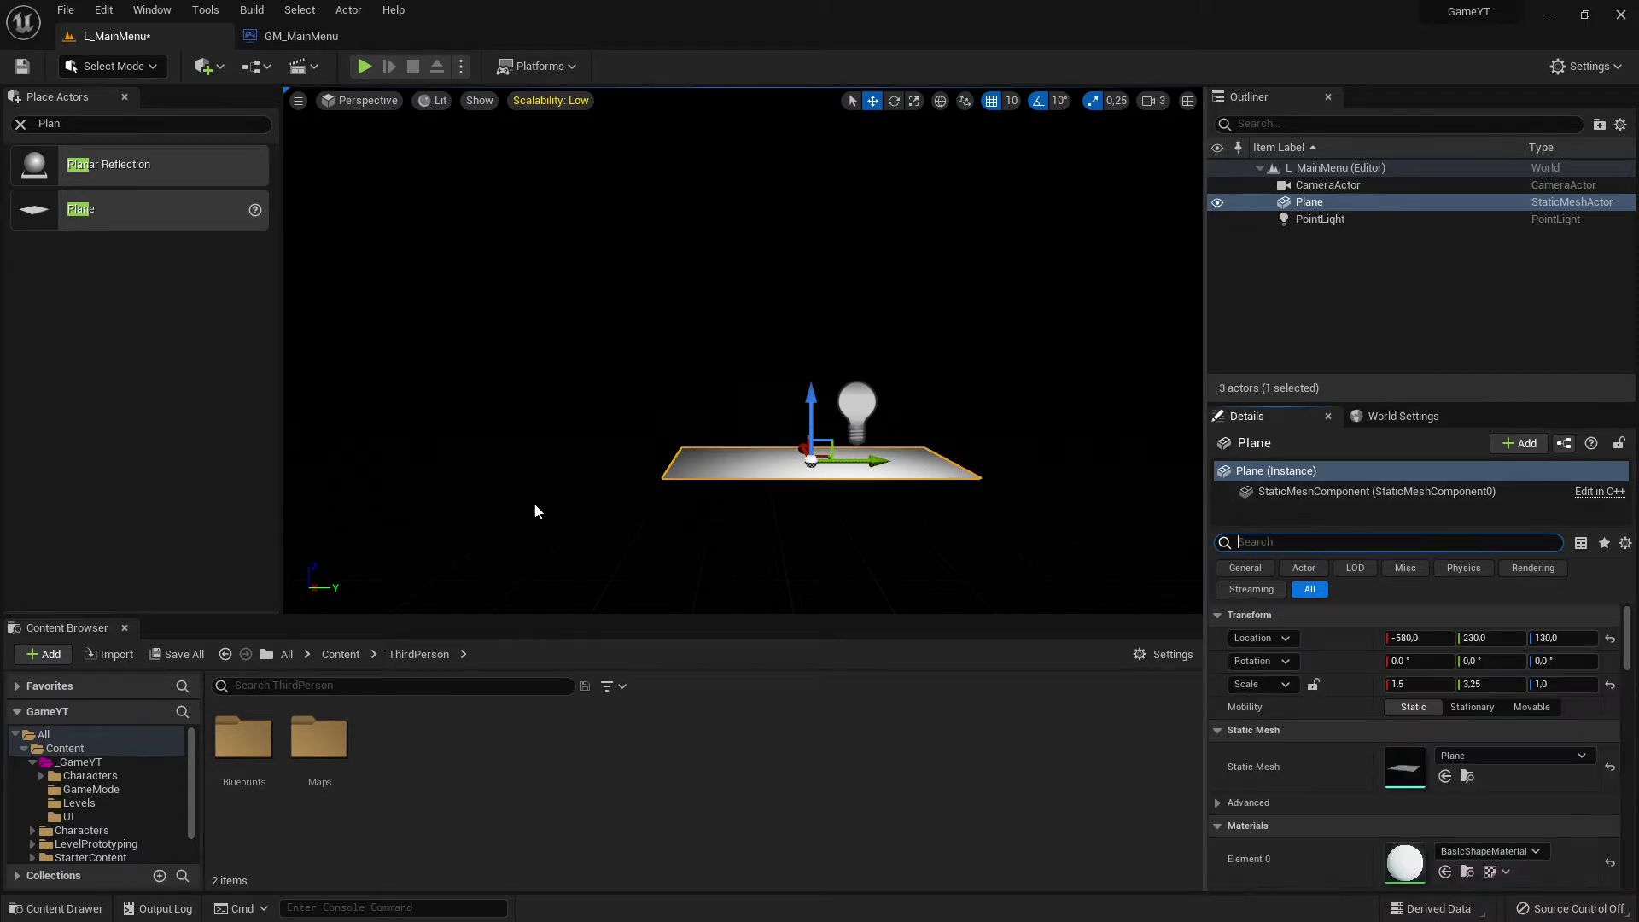
# Filter the assets of the Content folder to Blueprint Class.
pyautogui.click(79, 762)
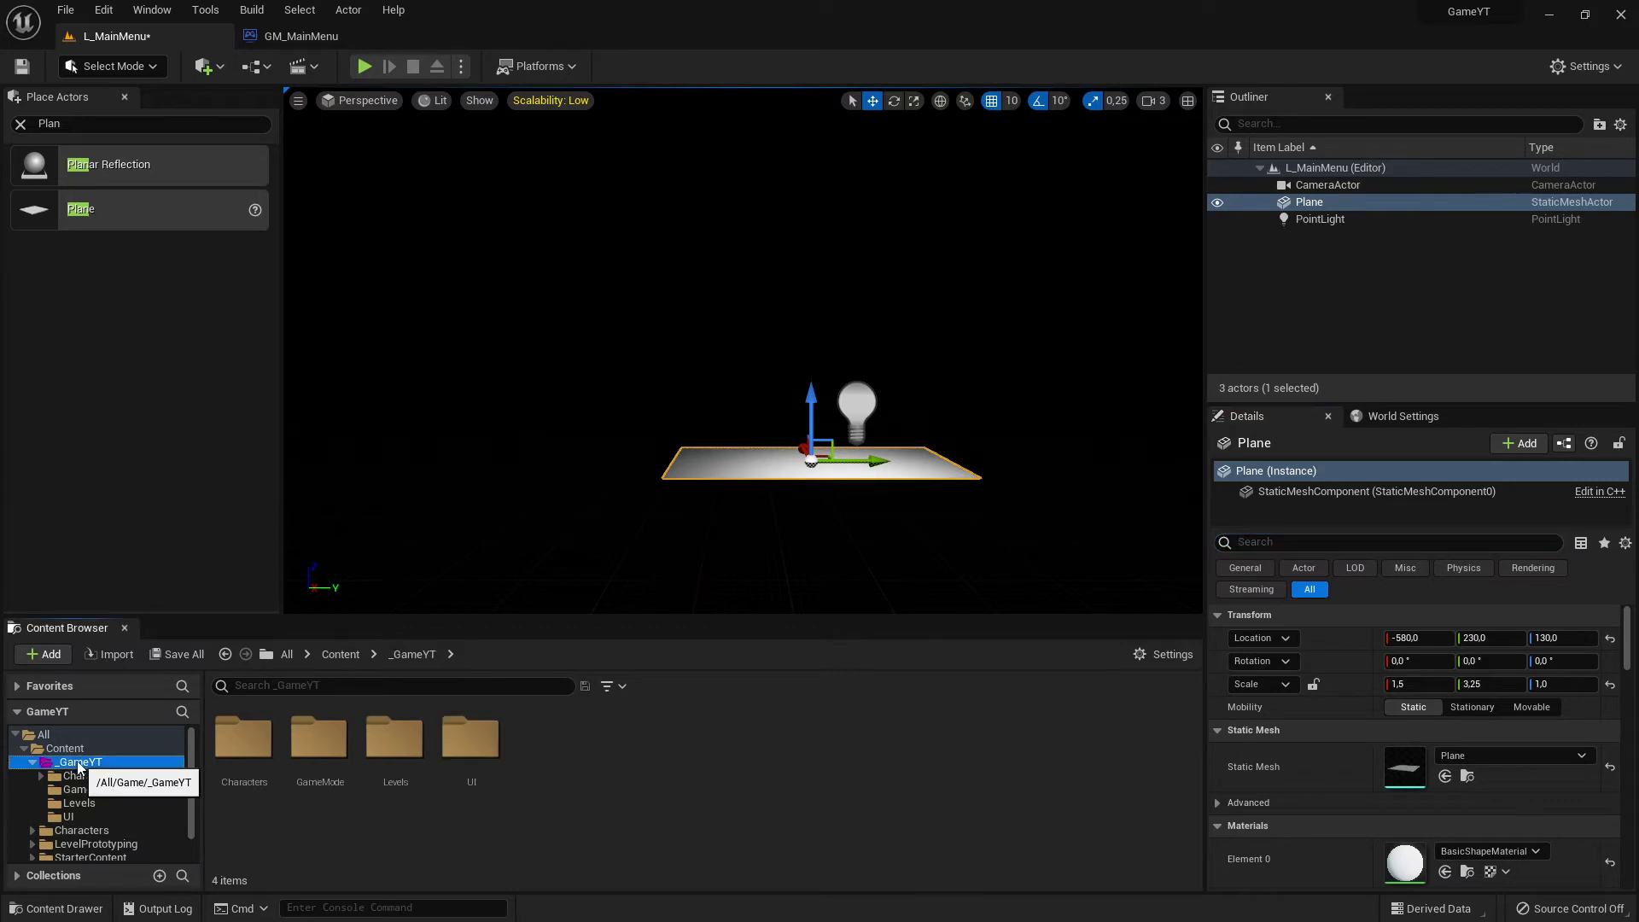
pyautogui.scroll(-1, 120, 800)
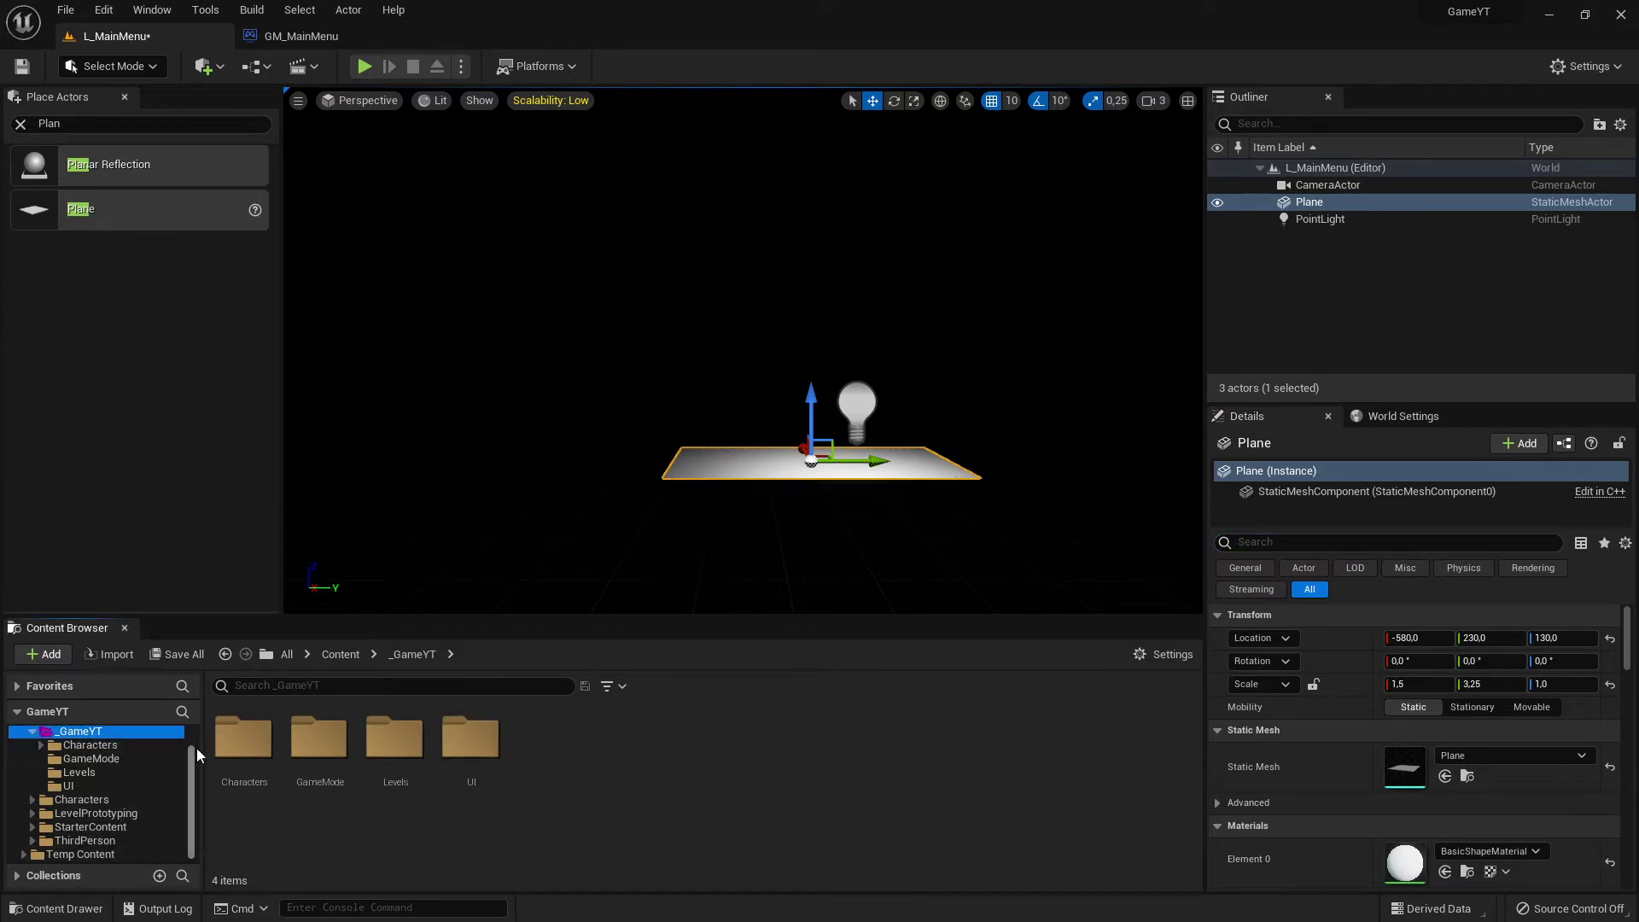
pyautogui.scroll(1, 115, 739)
pyautogui.click(64, 748)
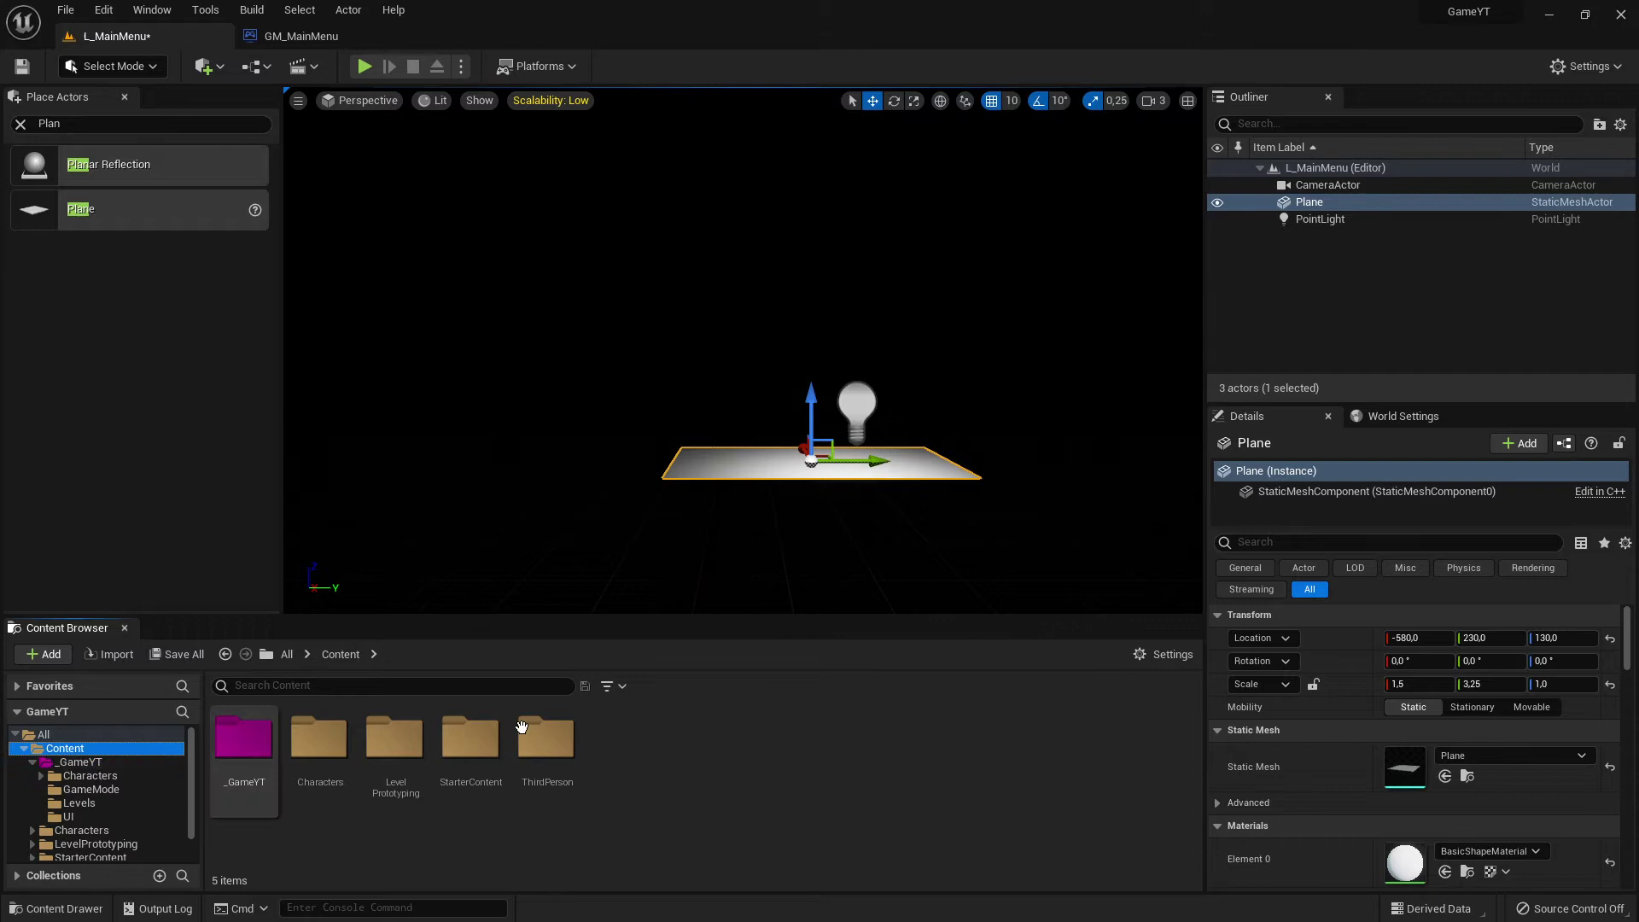
pyautogui.click(607, 685)
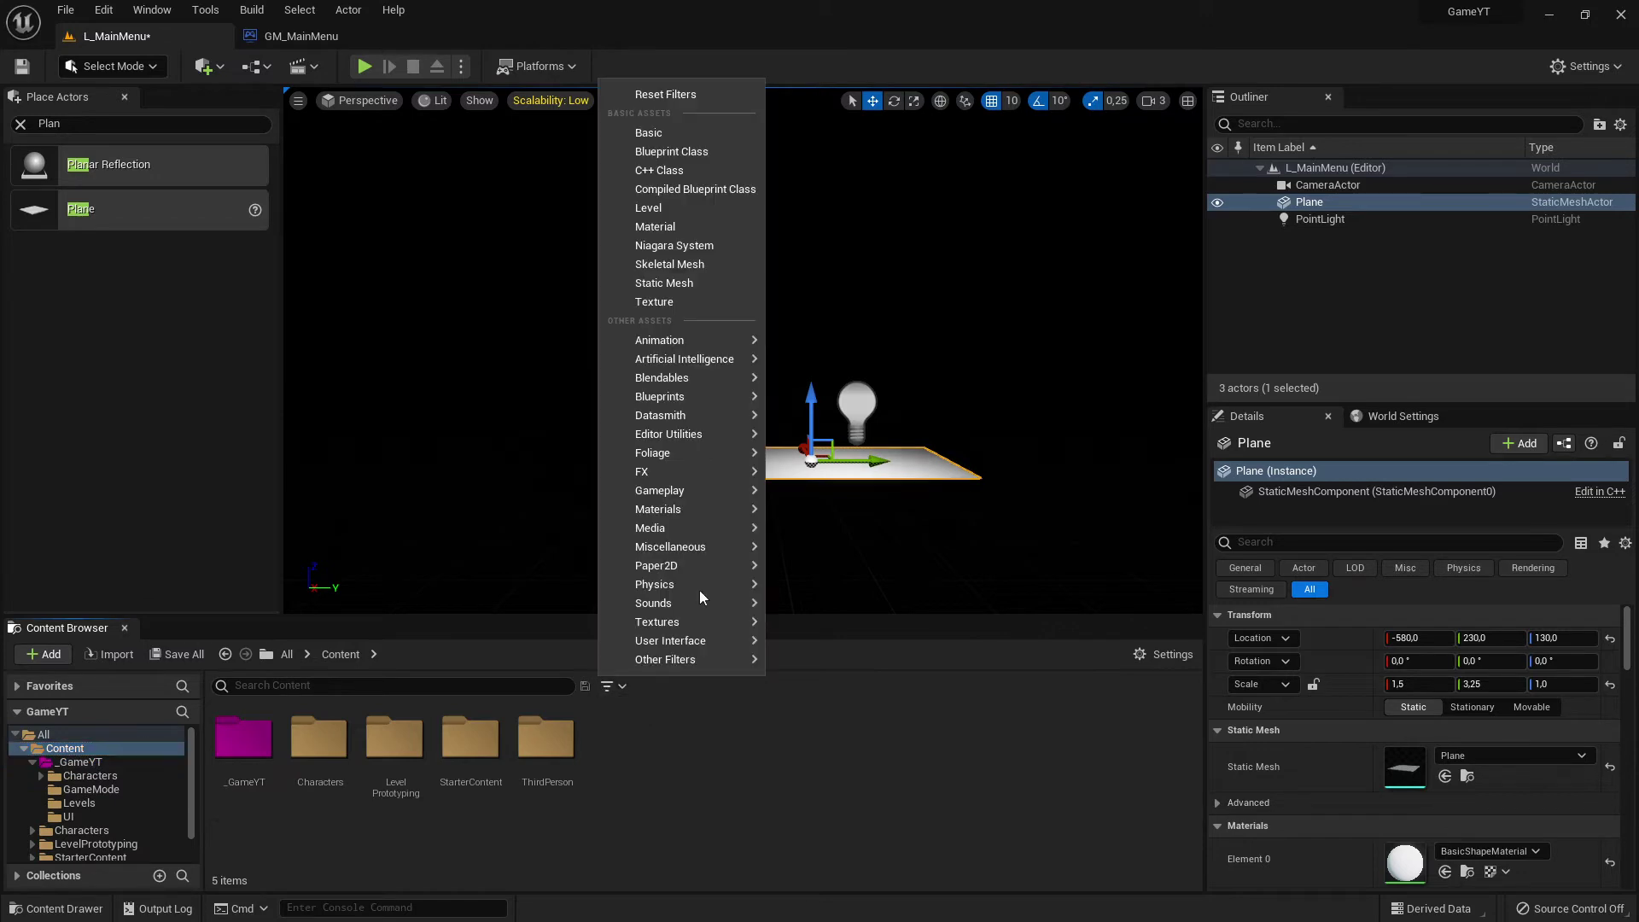
pyautogui.click(696, 152)
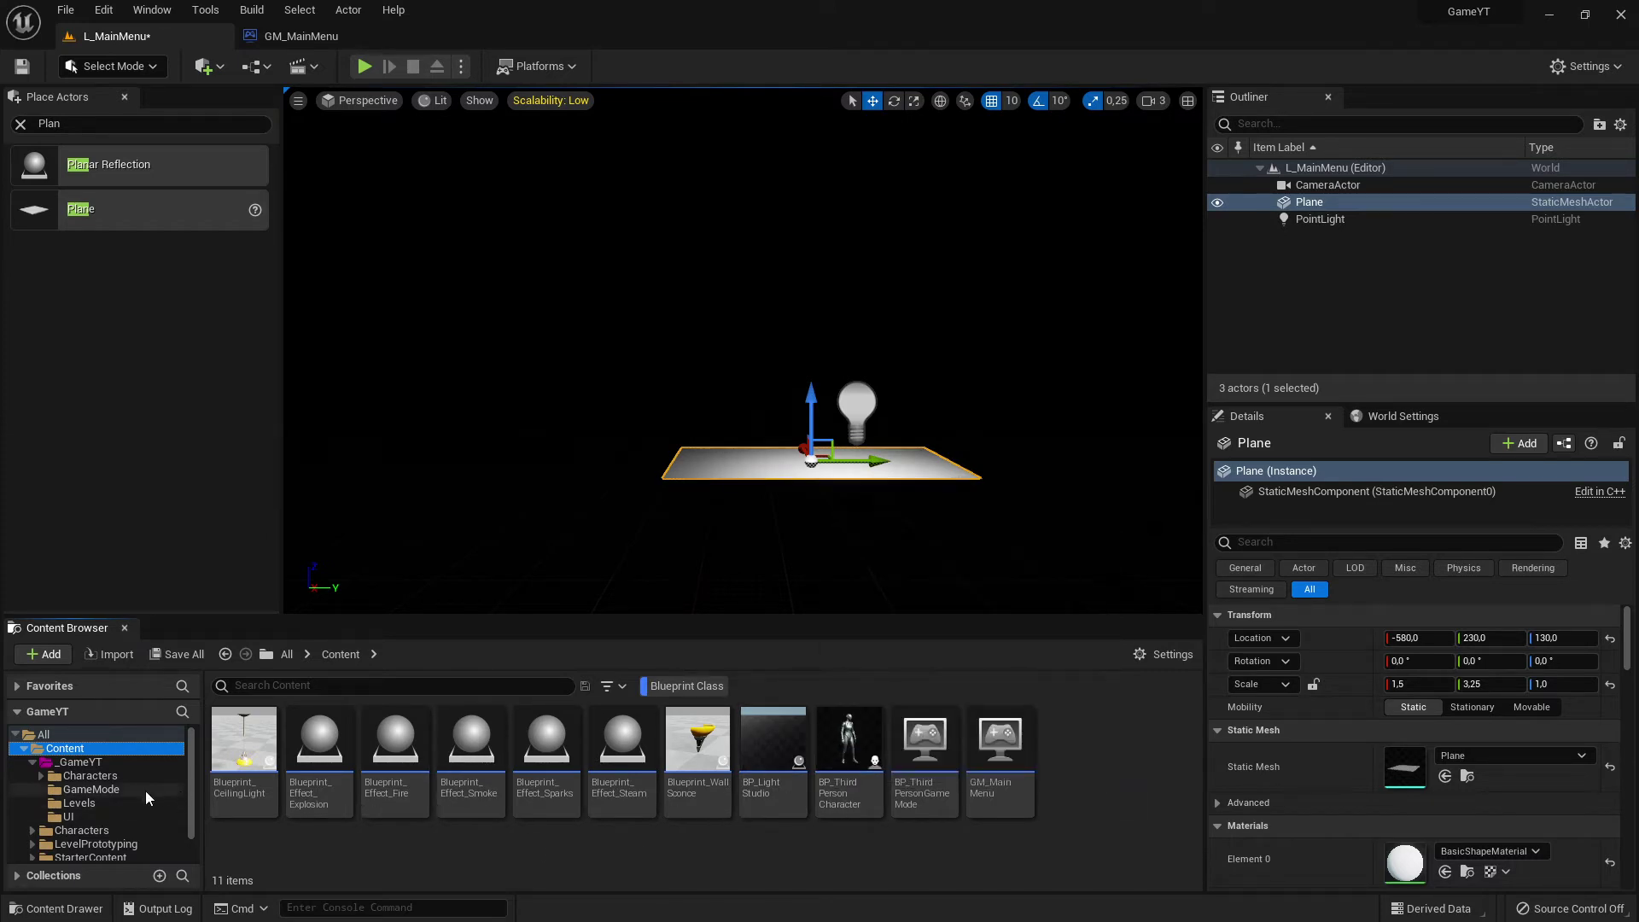
# Locate the BP_ThirdPersonCharacter blueprint among the filtered assets and show it in its own folder.
pyautogui.scroll(-2, 145, 790)
pyautogui.click(849, 739)
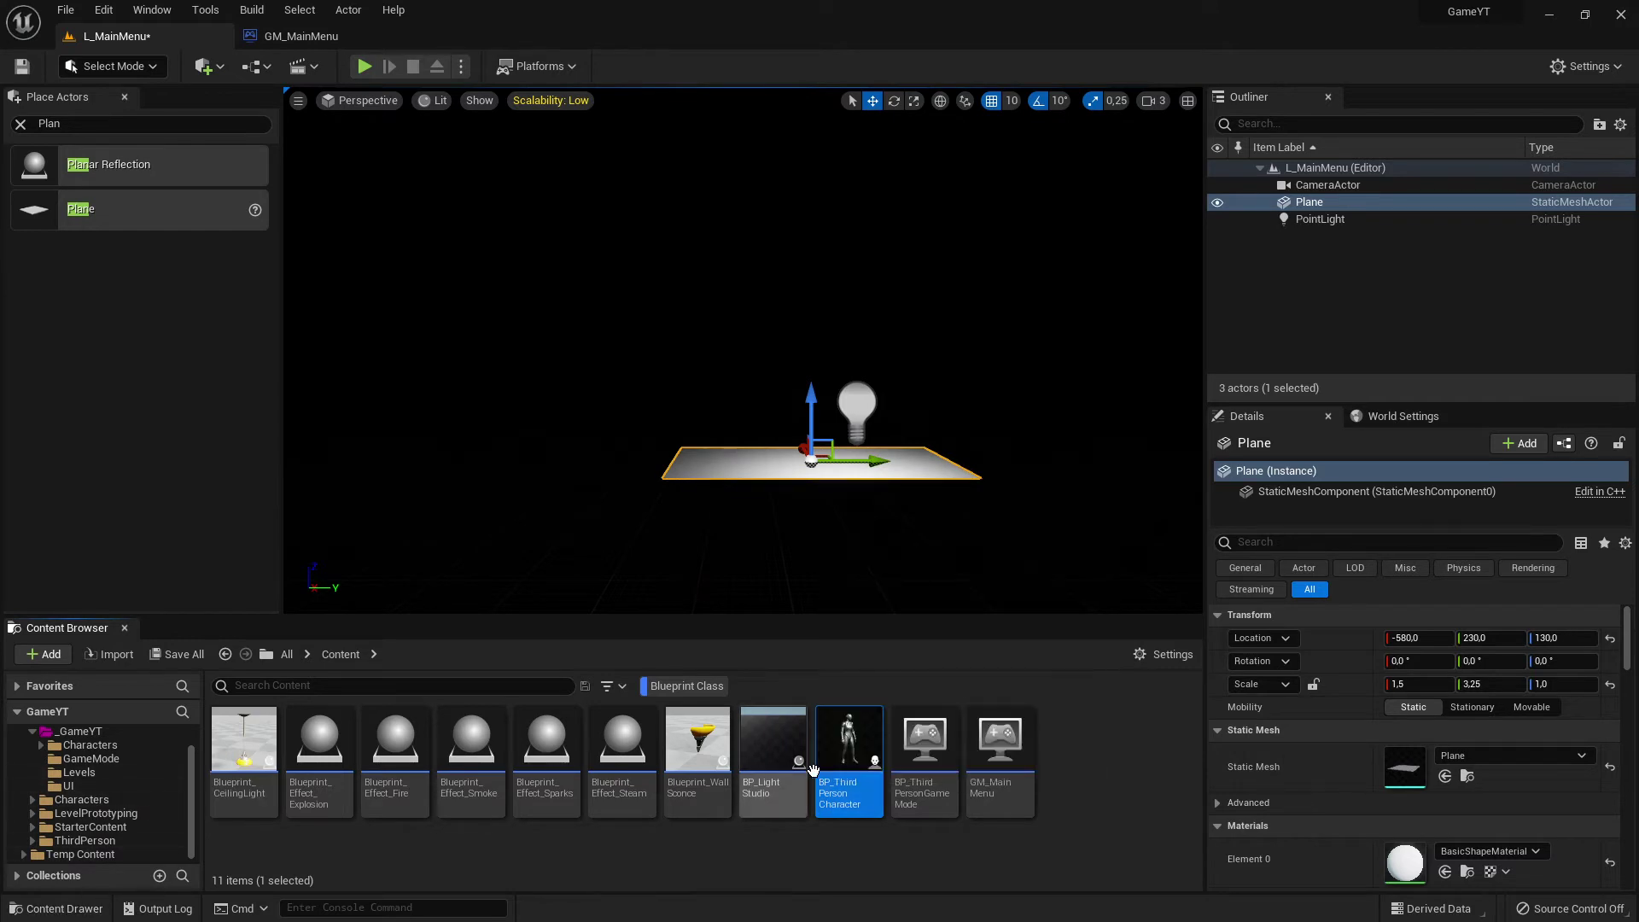
pyautogui.rightClick(854, 722)
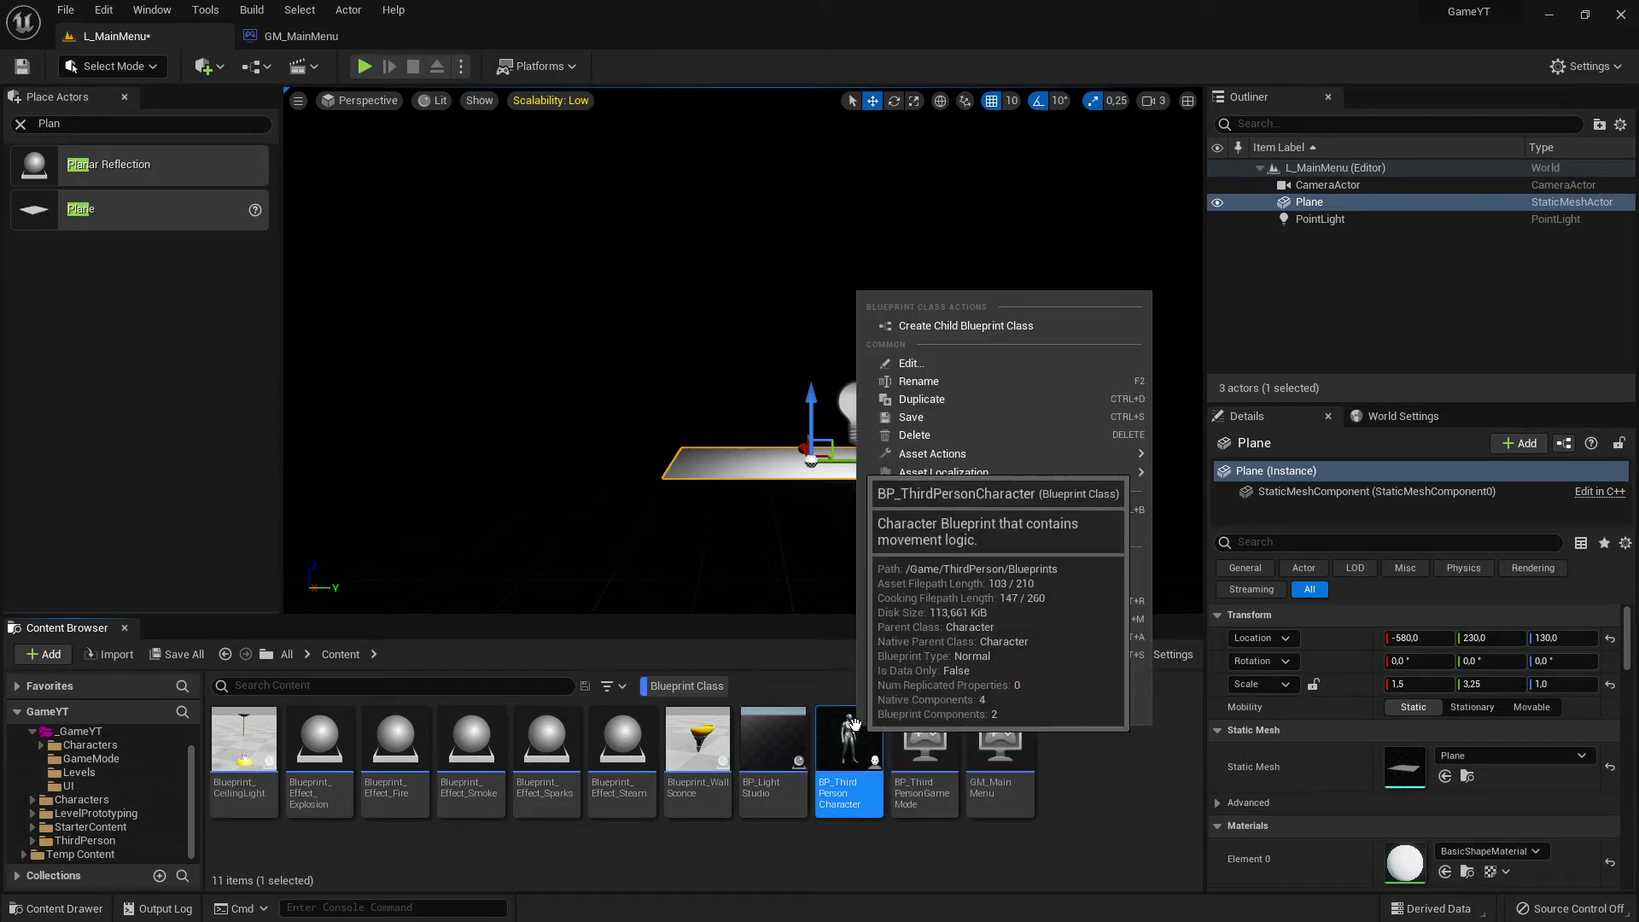
pyautogui.click(854, 864)
pyautogui.click(844, 782)
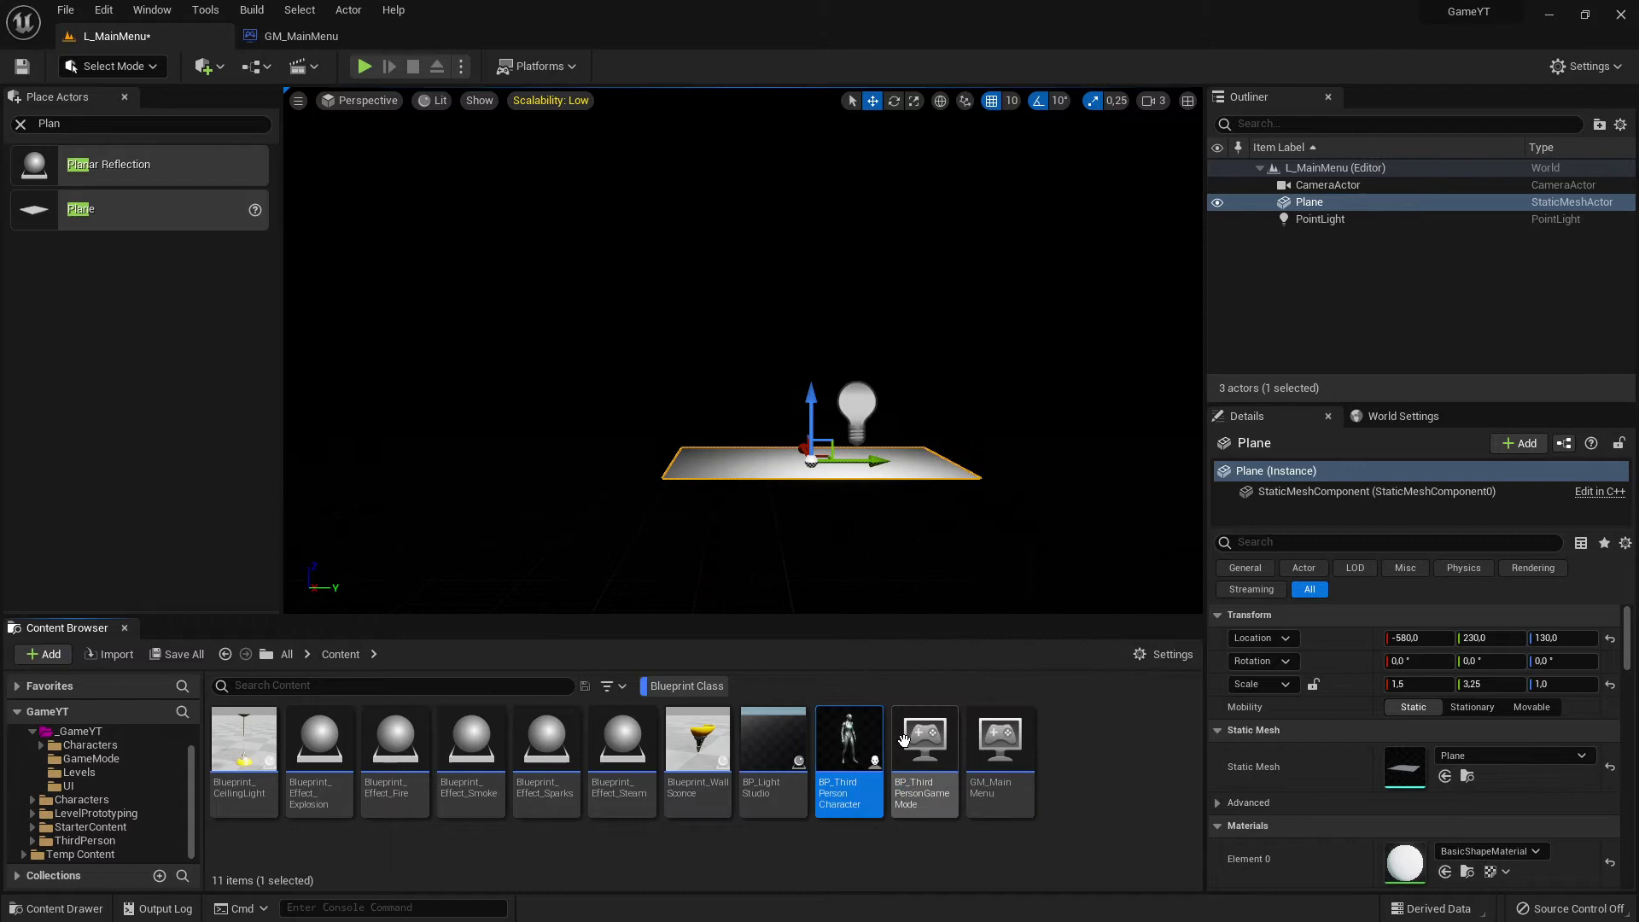
pyautogui.rightClick(851, 739)
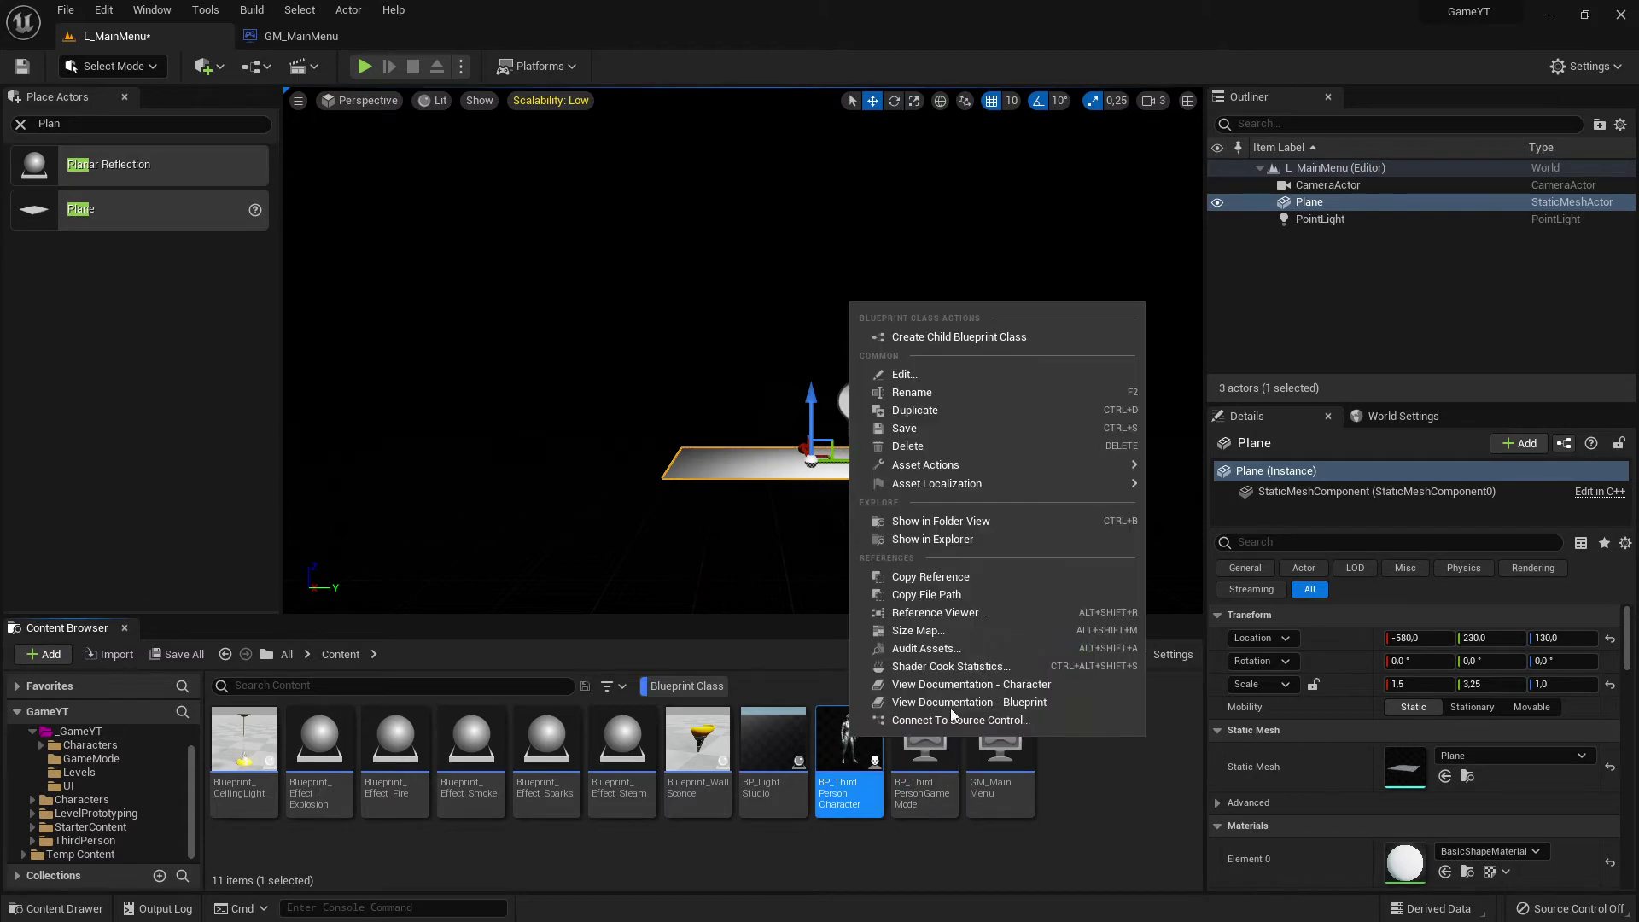
pyautogui.click(935, 522)
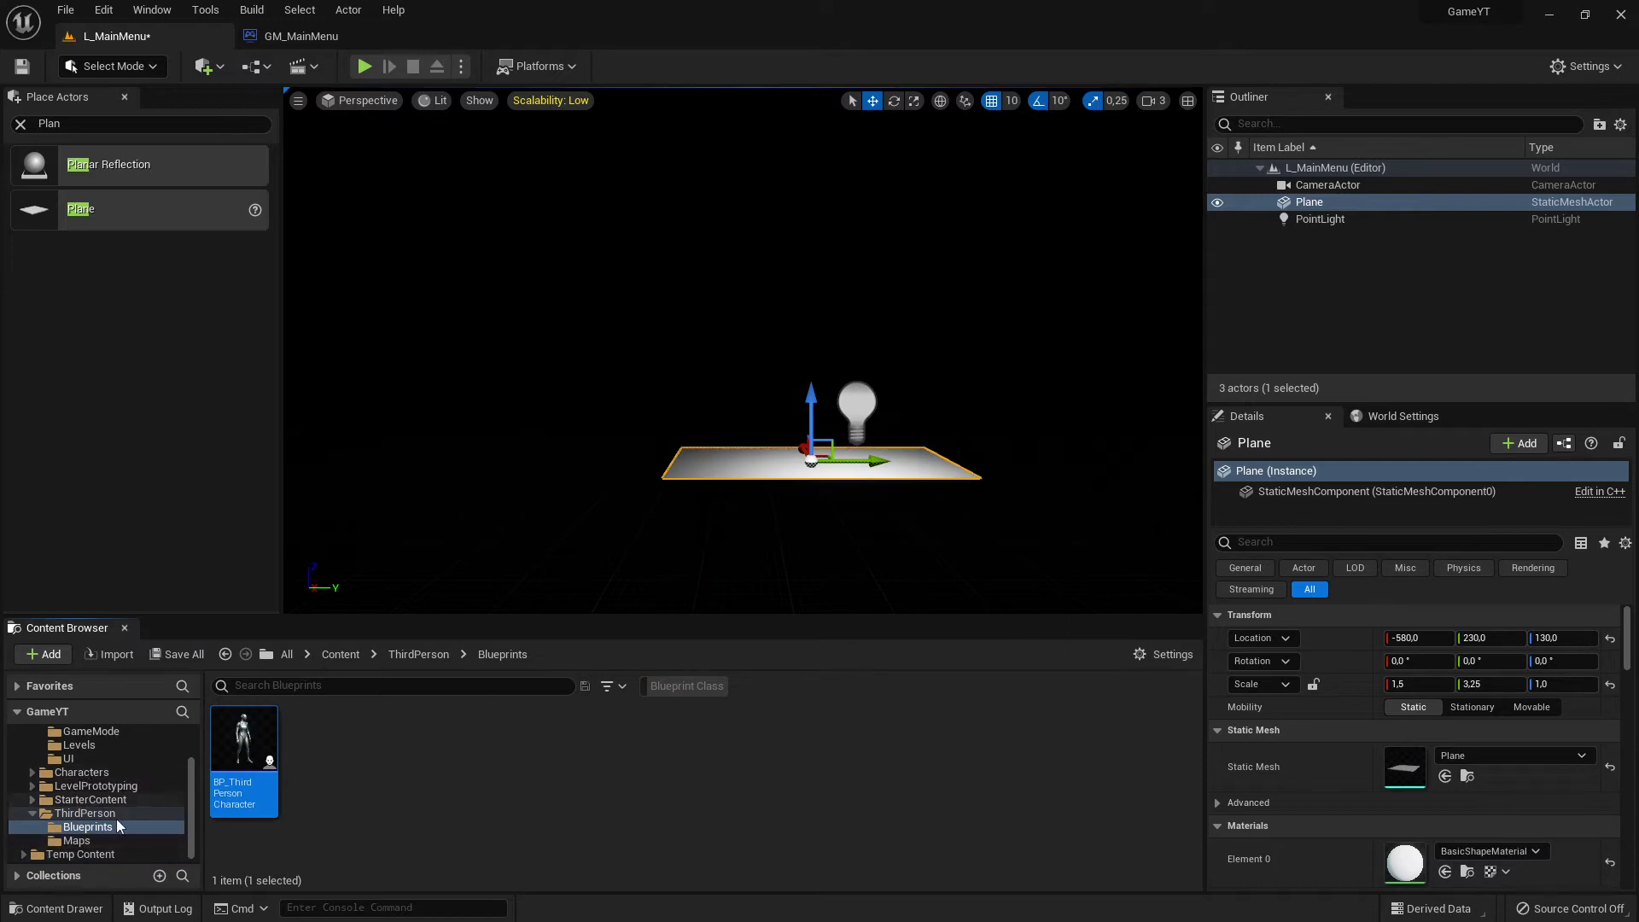
# Examine the _GameYT and ThirdPerson folders in the project's folder tree, and collapse ThirdPerson.
pyautogui.scroll(3, 144, 816)
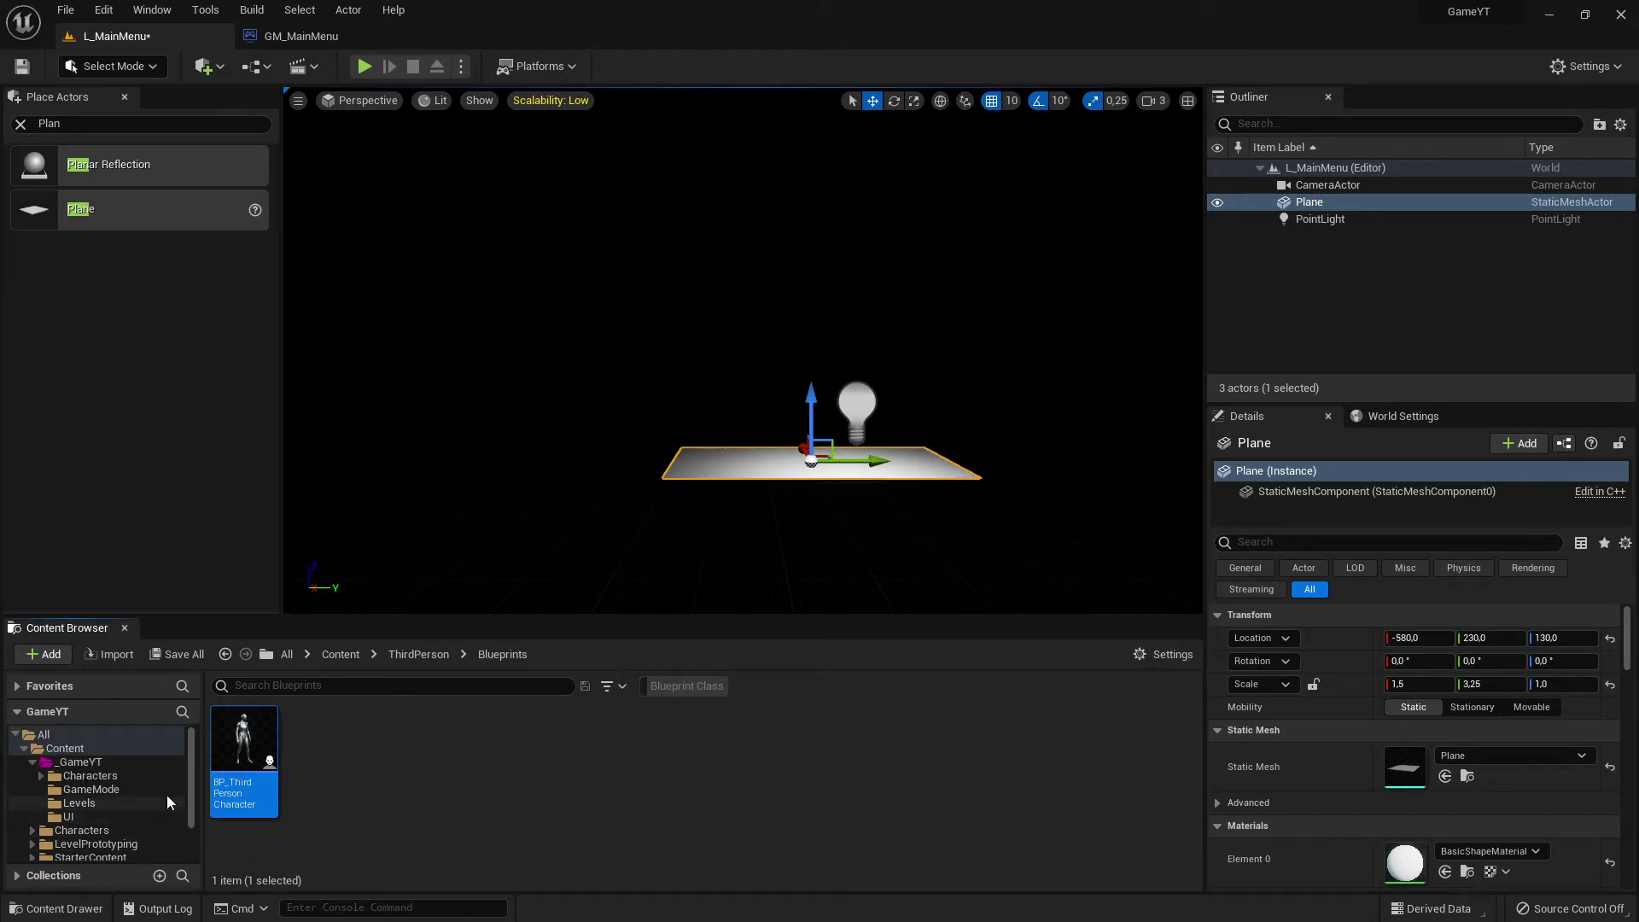
pyautogui.click(130, 761)
pyautogui.scroll(-1, 119, 777)
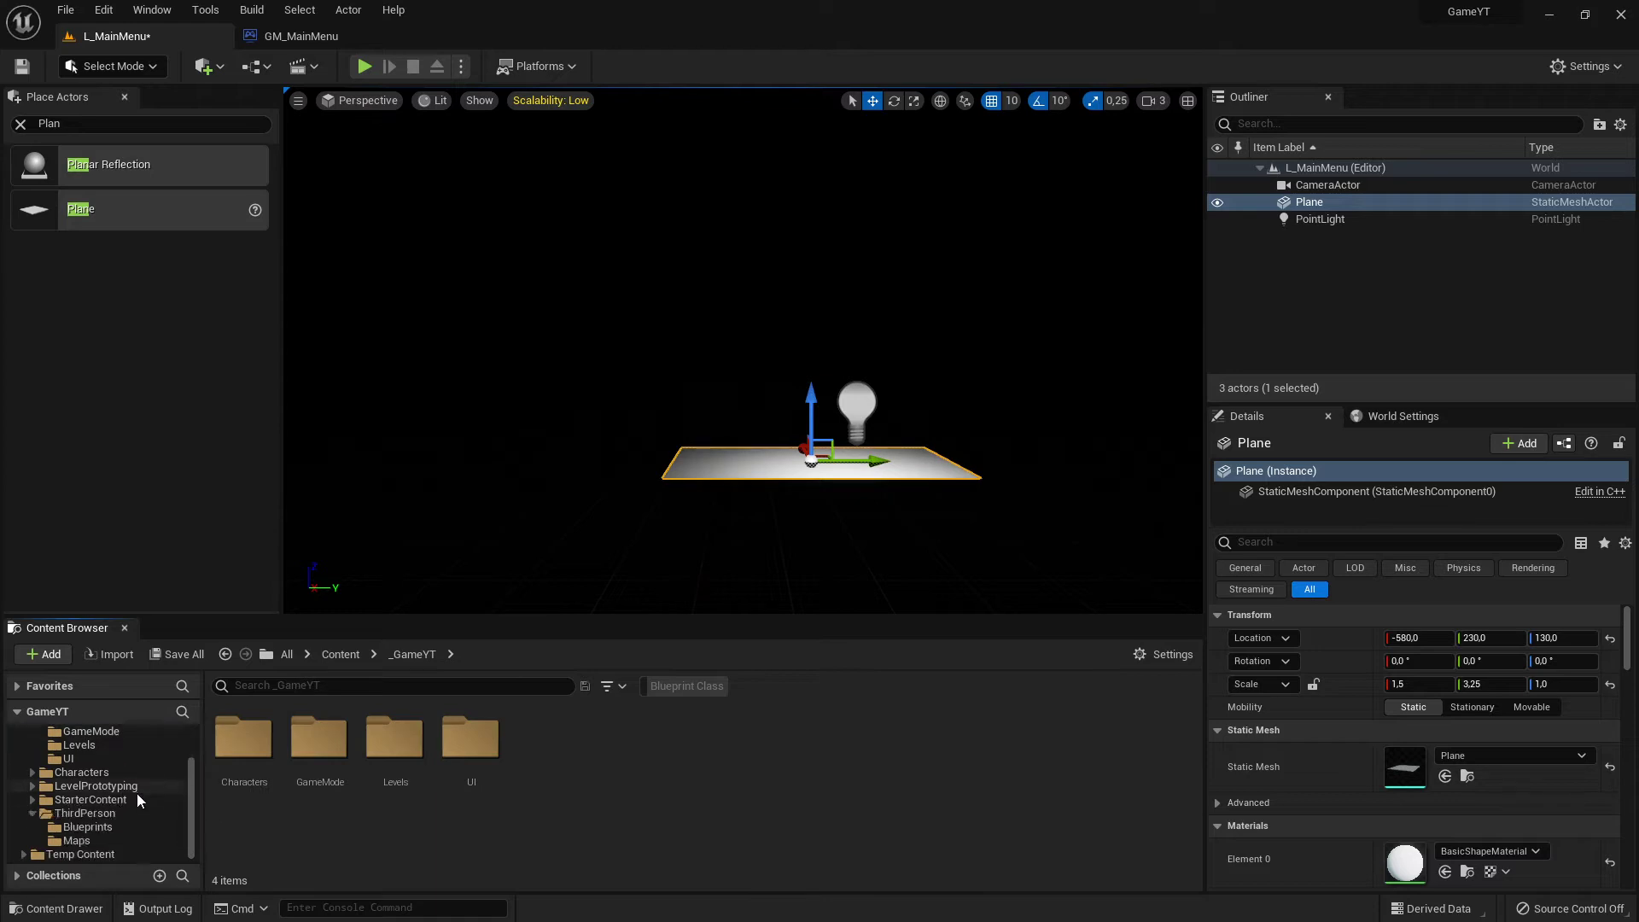
pyautogui.scroll(-3, 112, 820)
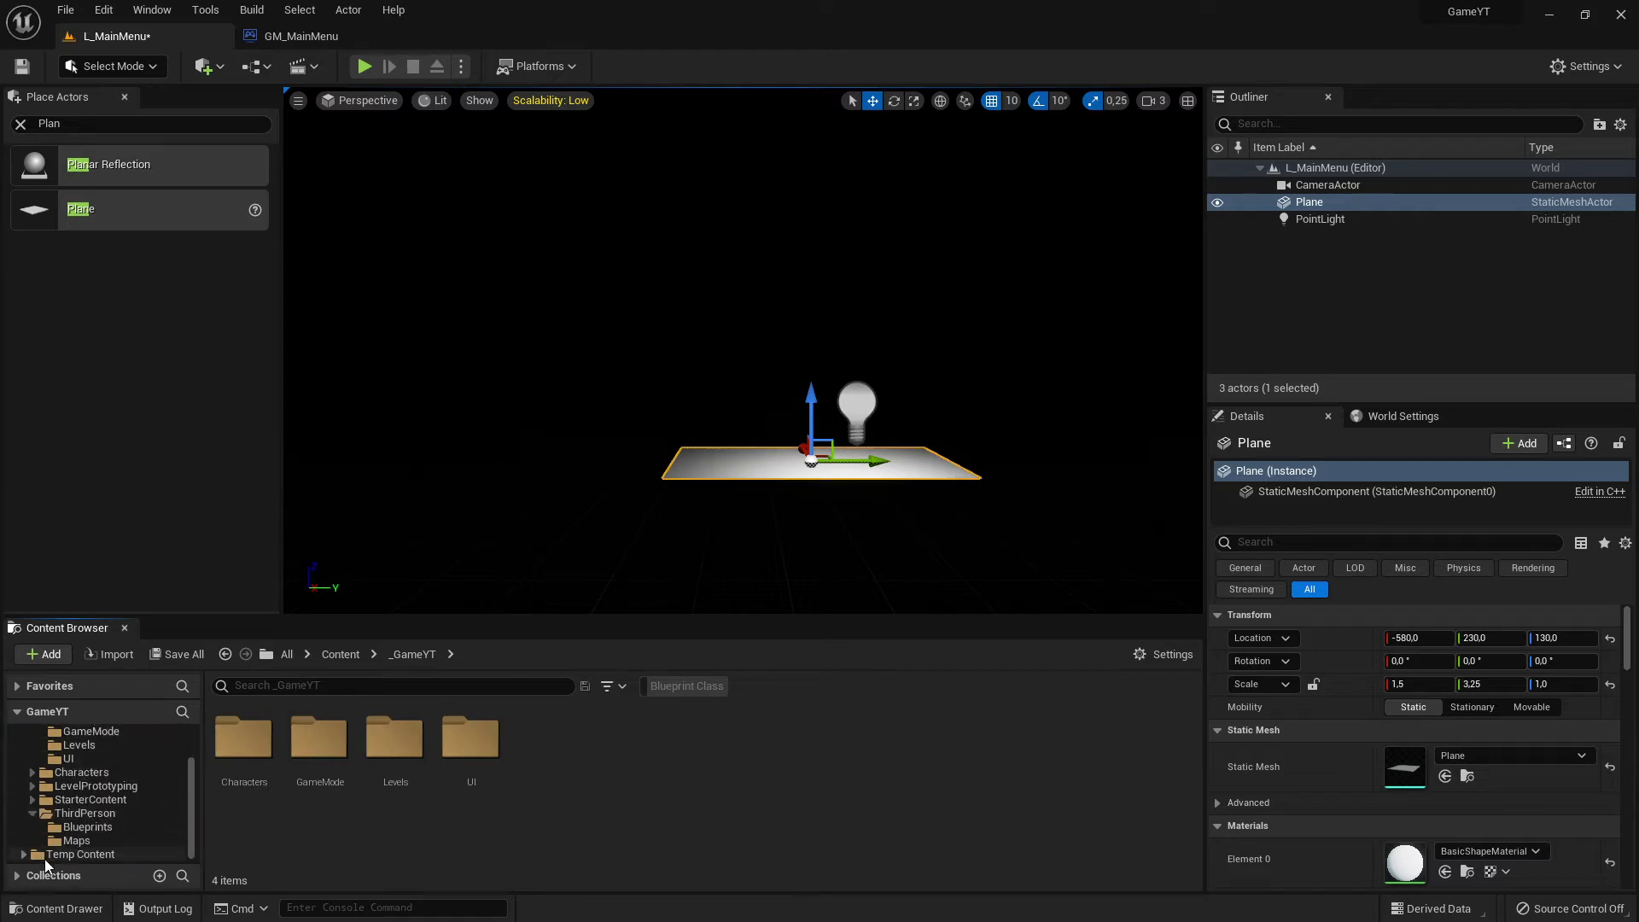
pyautogui.click(102, 814)
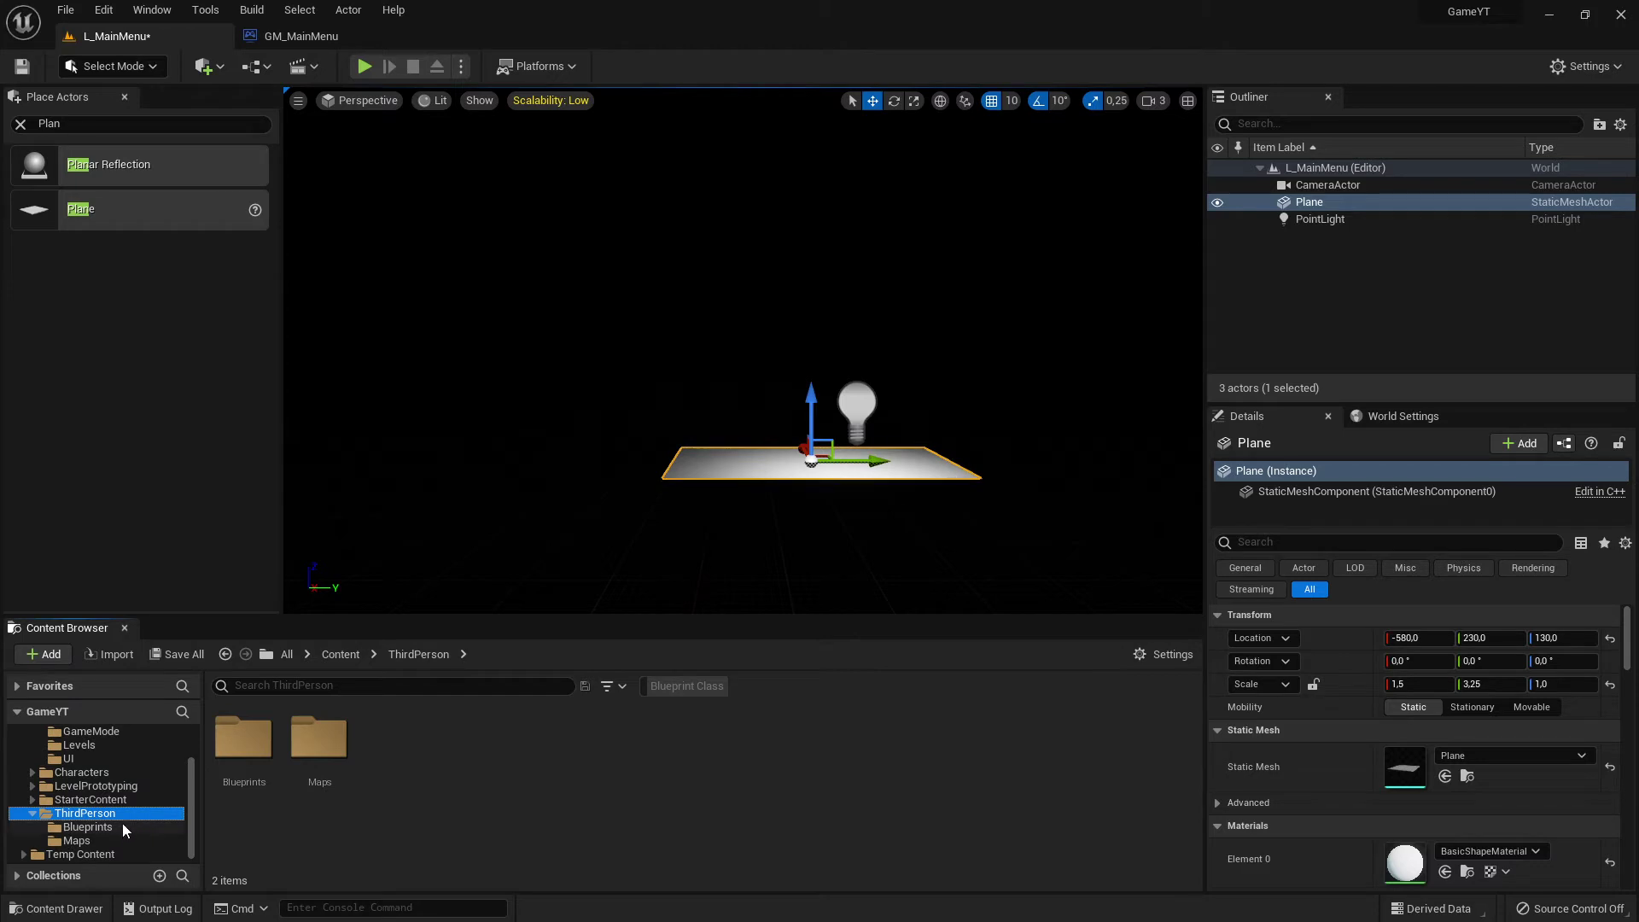
pyautogui.scroll(3, 123, 823)
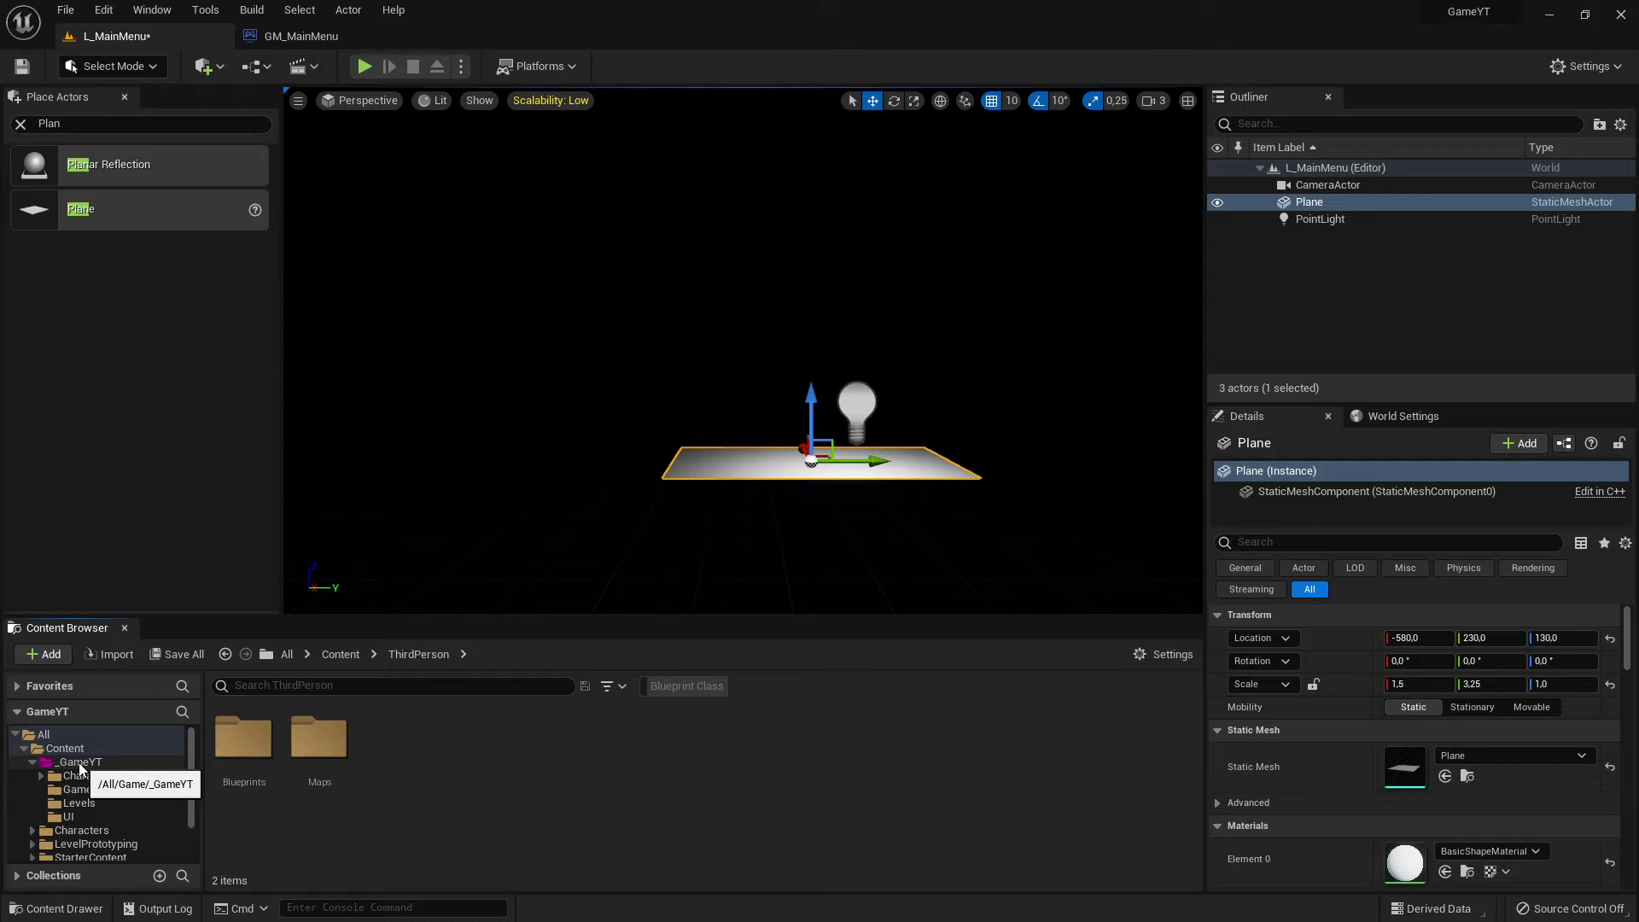
pyautogui.click(106, 764)
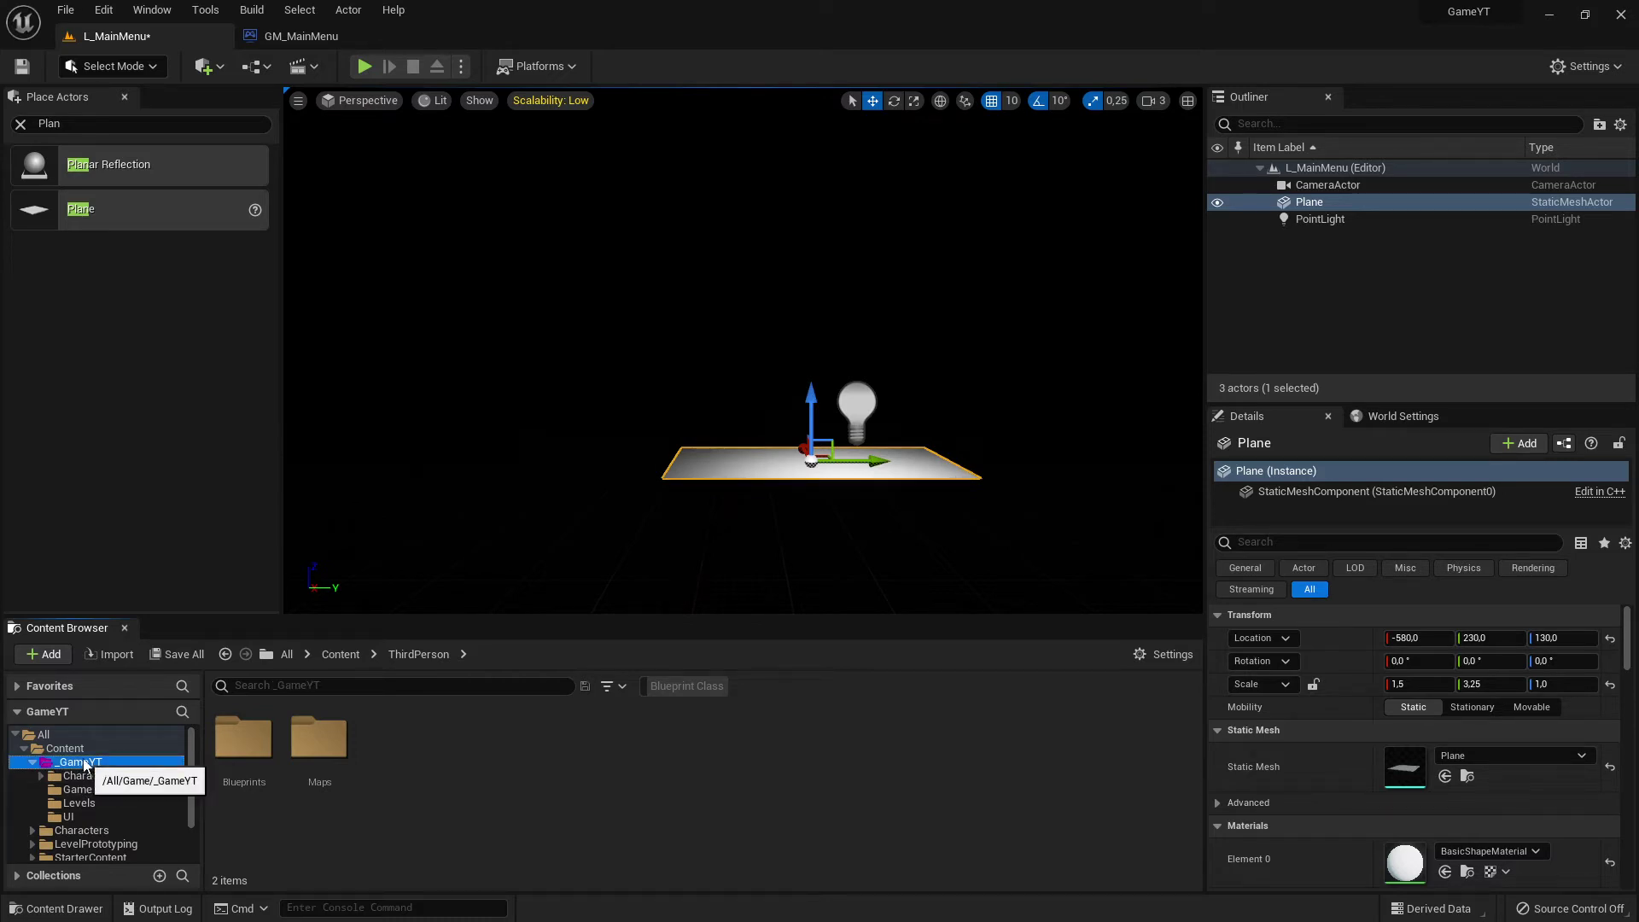
pyautogui.scroll(-2, 120, 798)
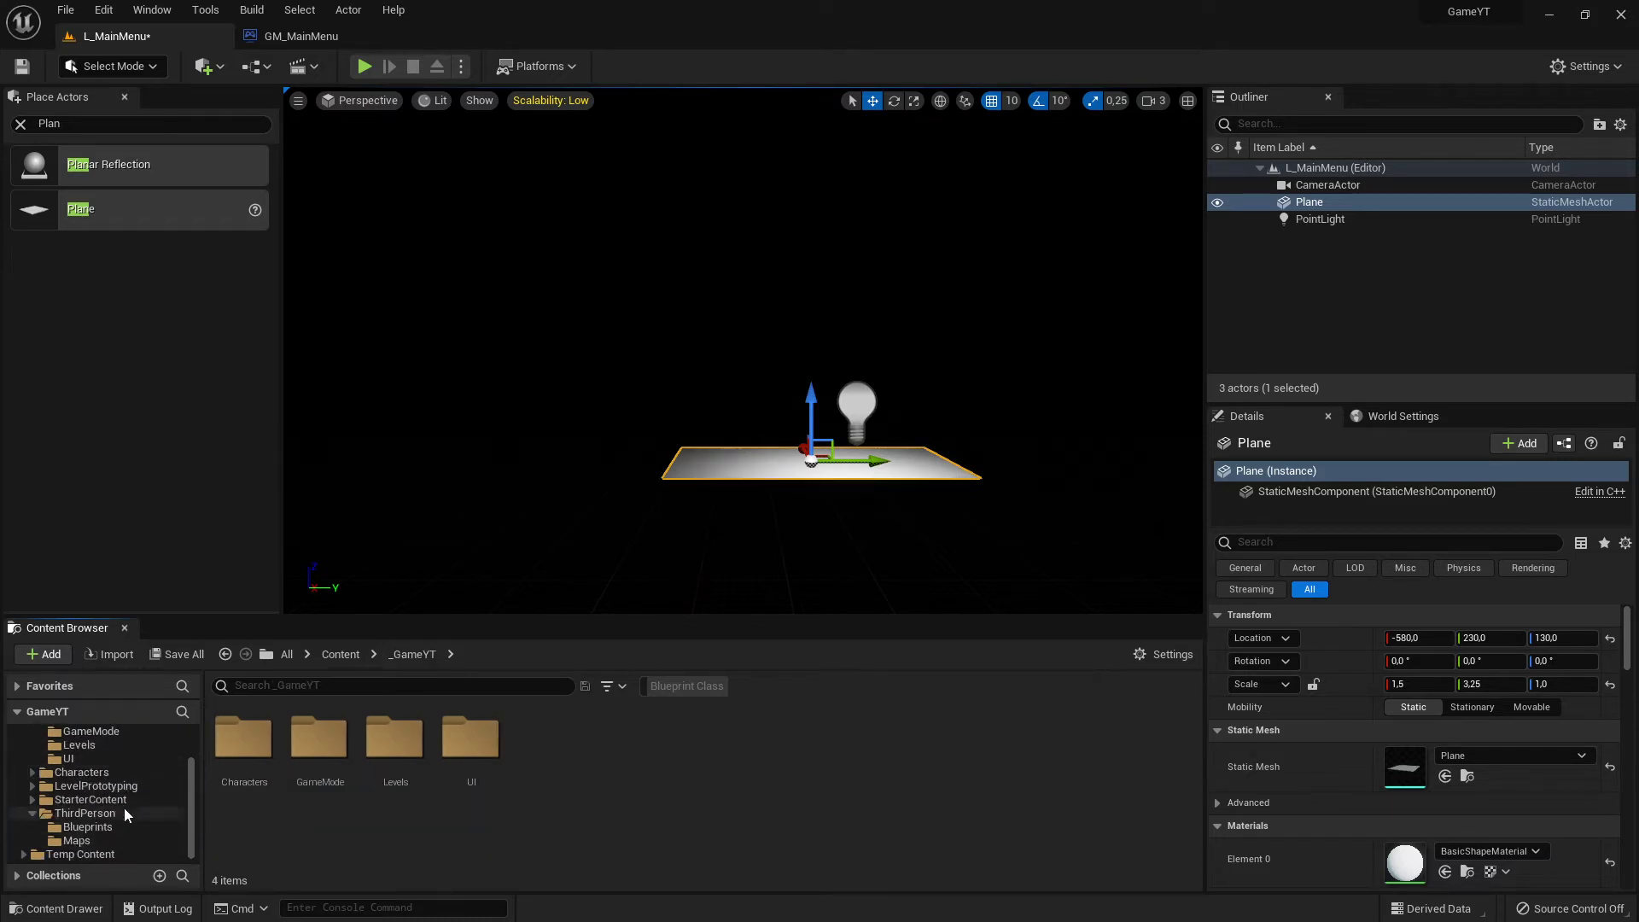
pyautogui.click(33, 814)
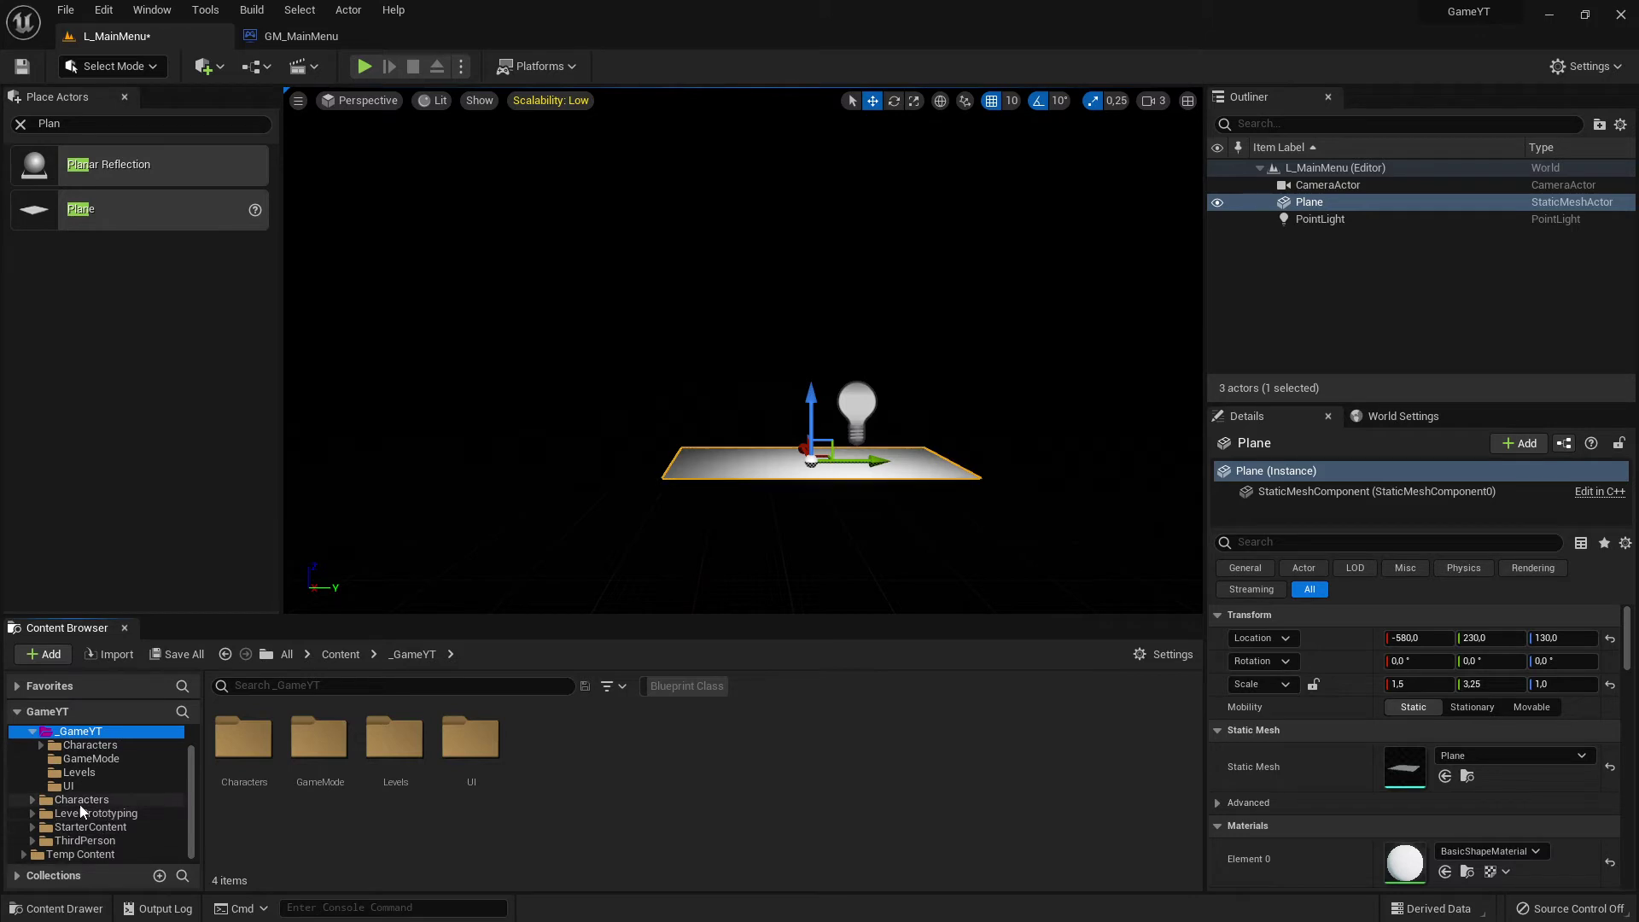
# Check the mannequin subfolders of Content's Characters folder and move that Characters folder into _GameYT.
pyautogui.click(84, 801)
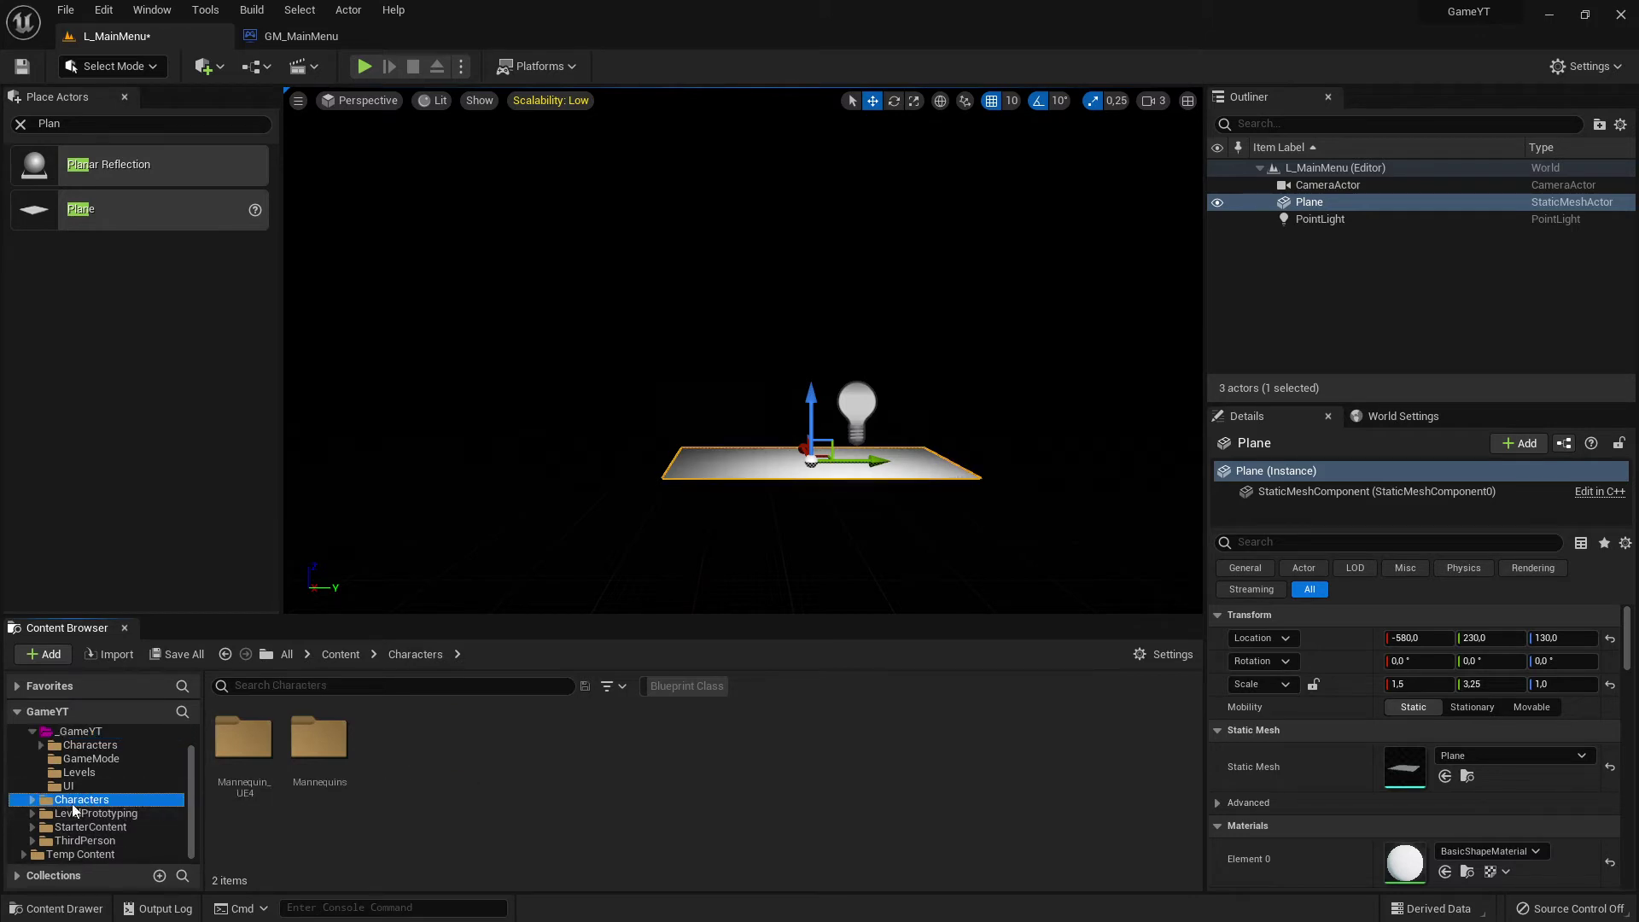
pyautogui.click(33, 800)
pyautogui.click(33, 800)
pyautogui.click(243, 746)
pyautogui.click(318, 789)
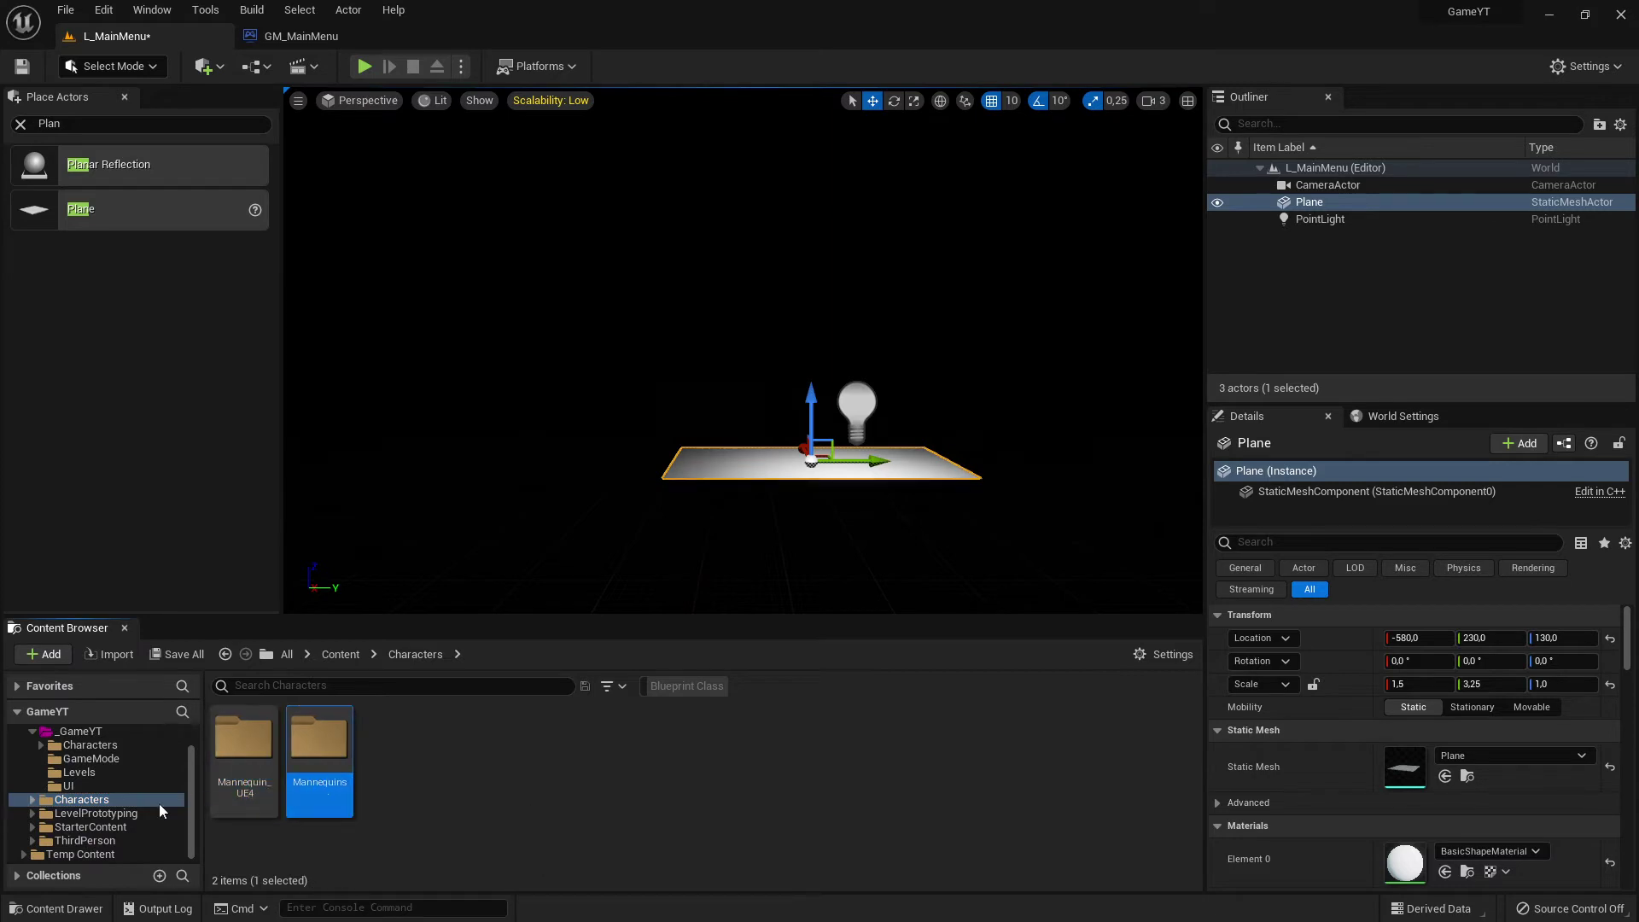
pyautogui.moveTo(66, 799); pyautogui.dragTo(72, 732)
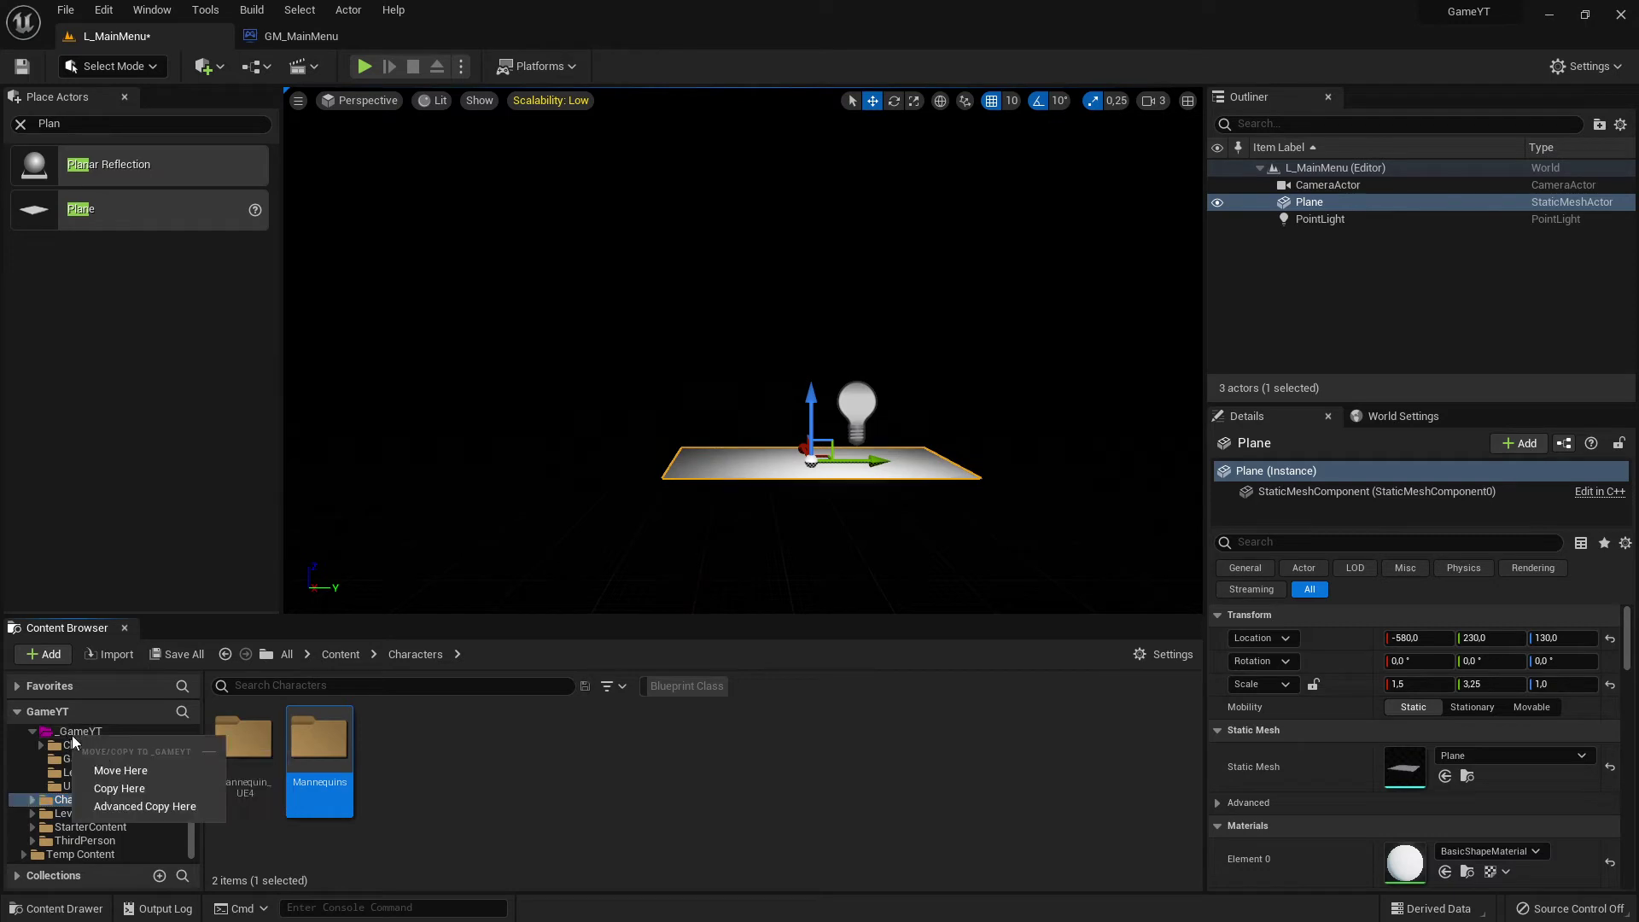
pyautogui.click(121, 771)
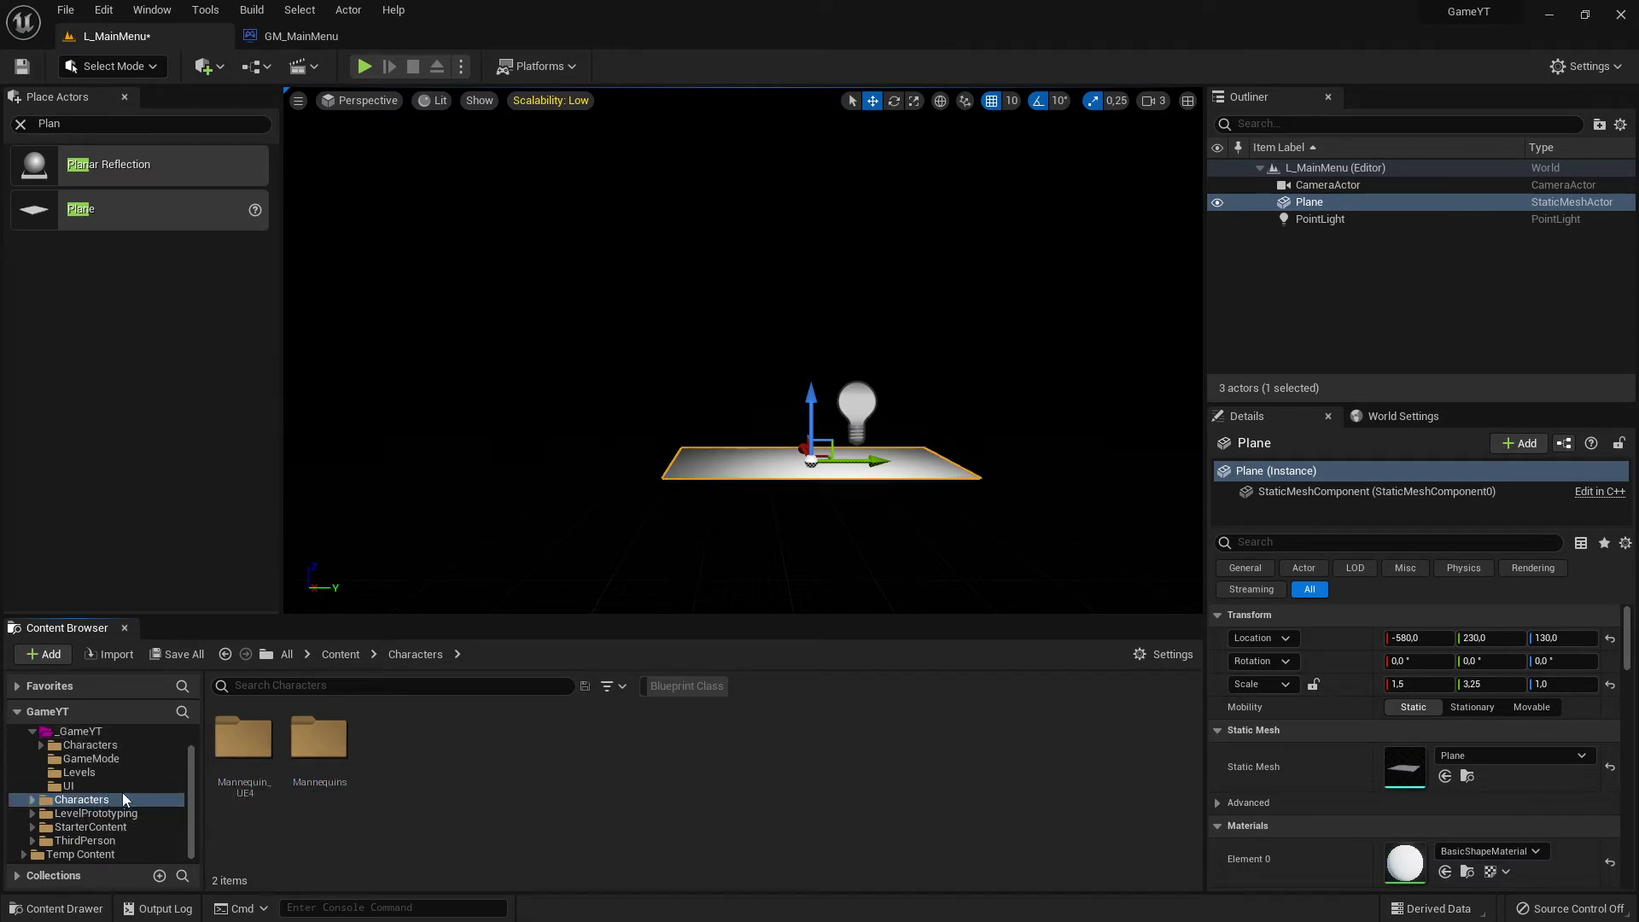
# Move the Blueprints folder from ThirdPerson into the Characters folder of _GameYT.
pyautogui.moveTo(190, 770); pyautogui.dragTo(201, 852)
pyautogui.click(86, 840)
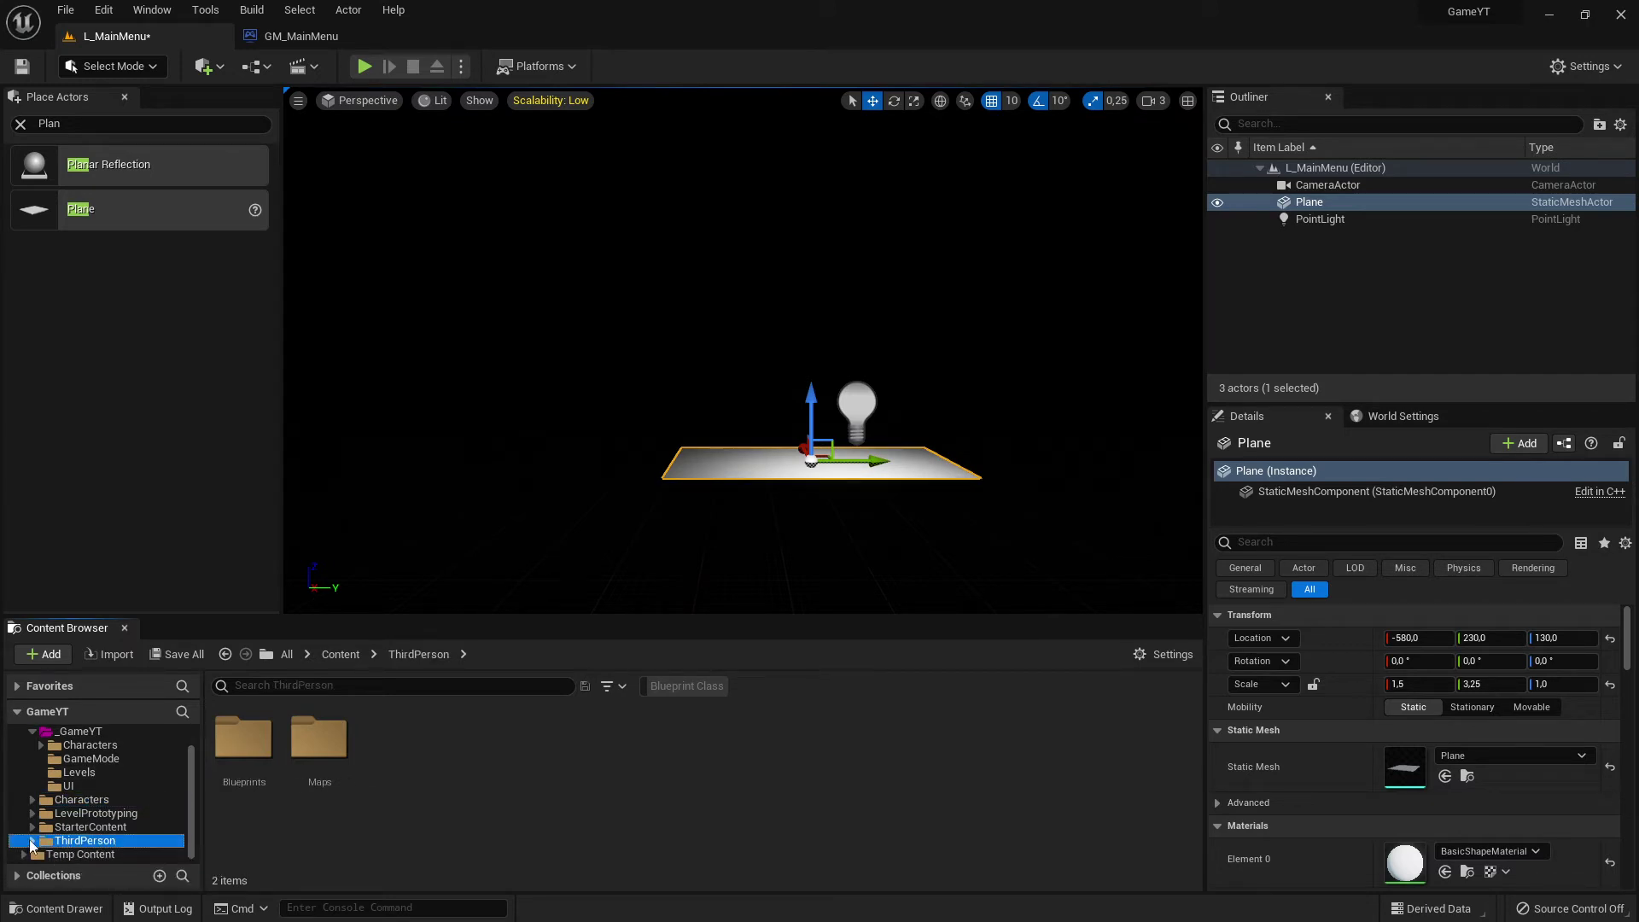
pyautogui.doubleClick(118, 836)
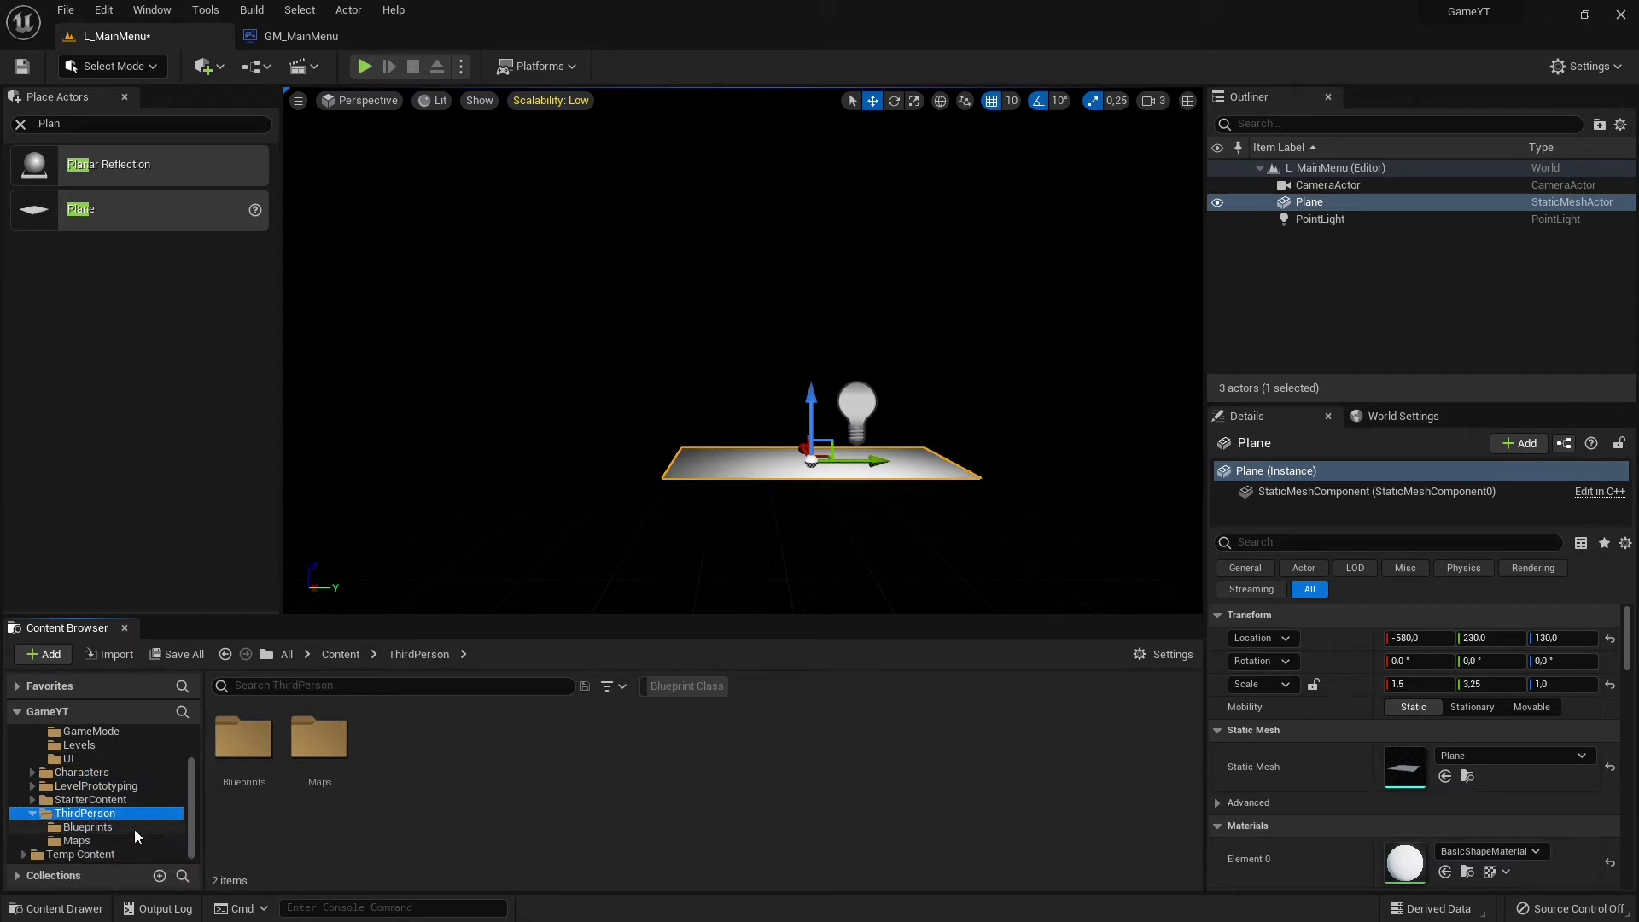
pyautogui.scroll(3, 135, 828)
pyautogui.moveTo(249, 748); pyautogui.dragTo(85, 778)
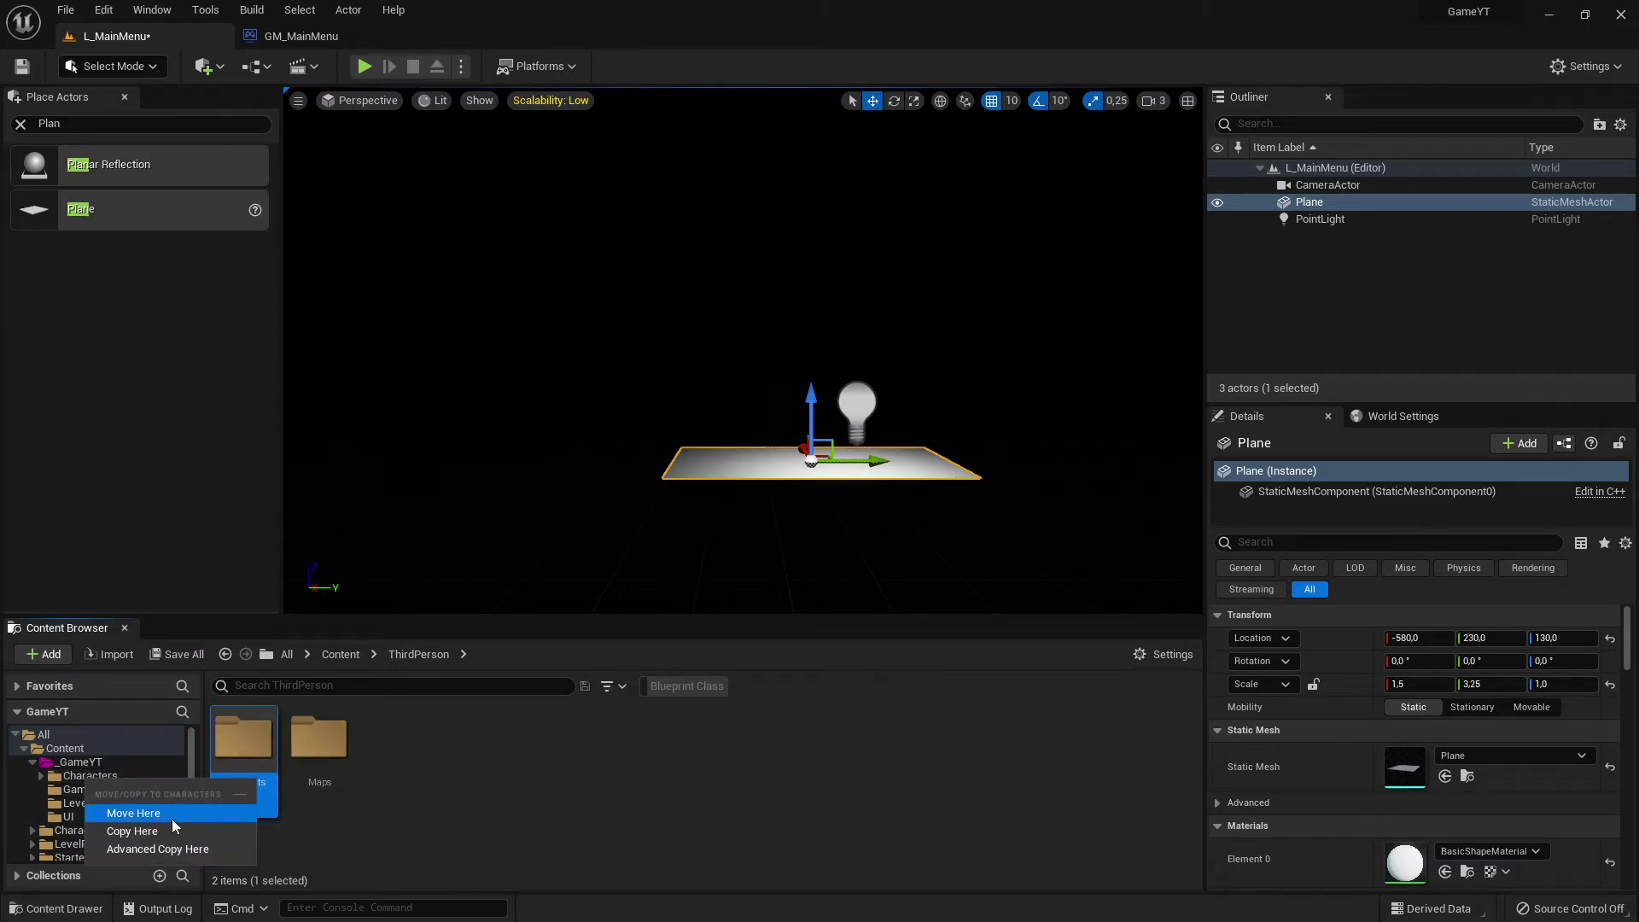
pyautogui.click(162, 816)
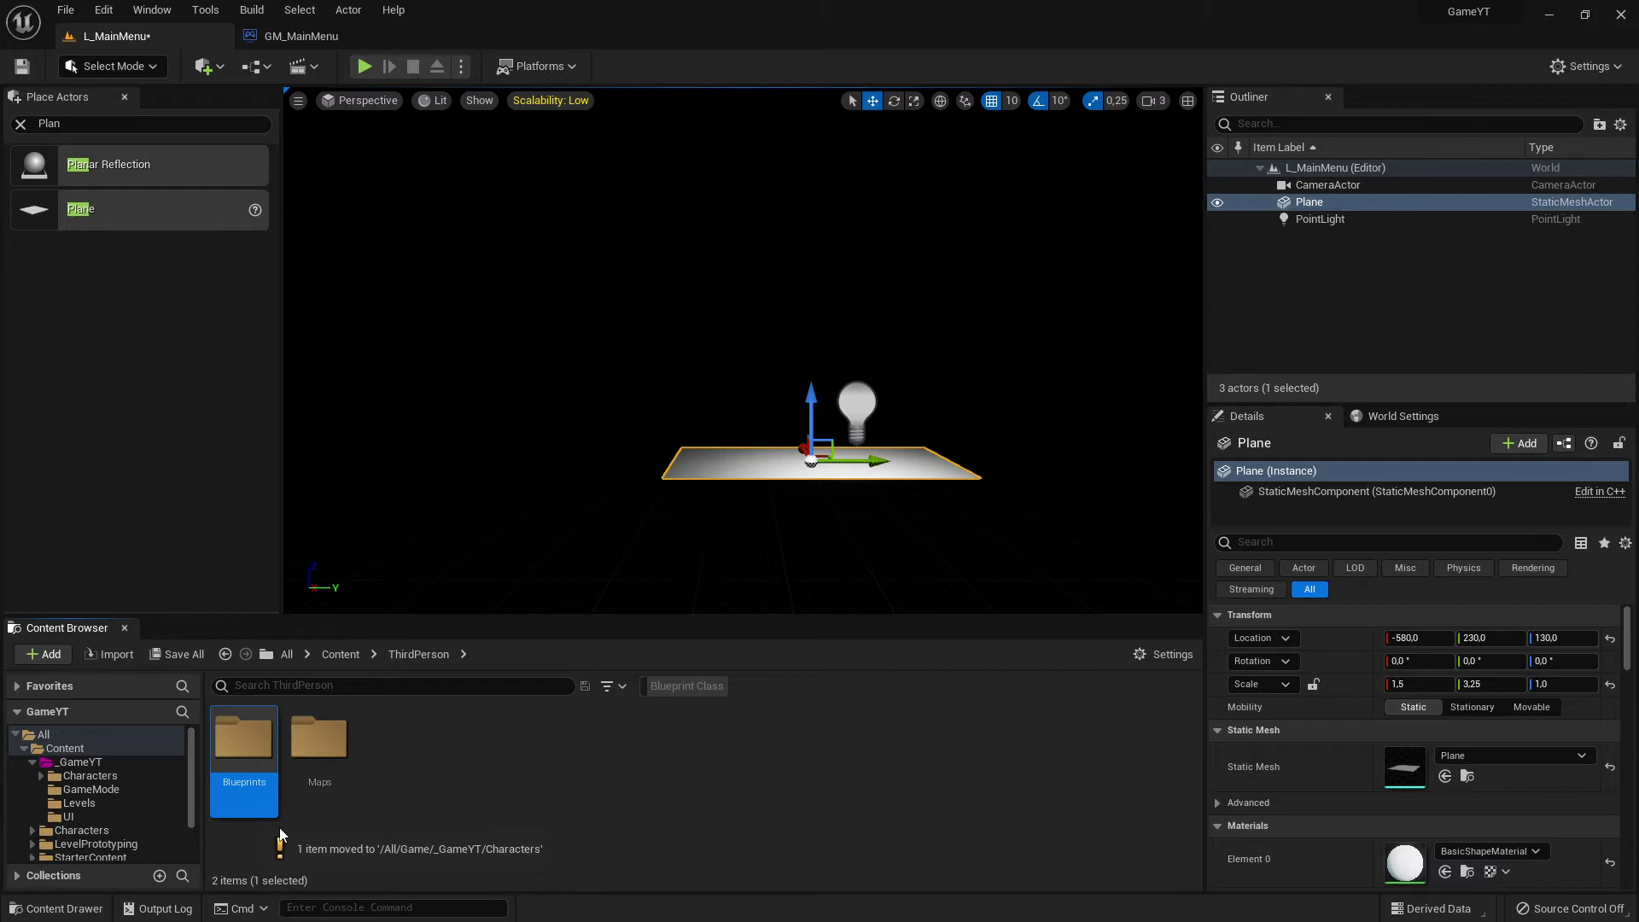
# Recheck the ThirdPerson entries in the folder tree and open the _GameYT folder.
pyautogui.scroll(-2, 143, 818)
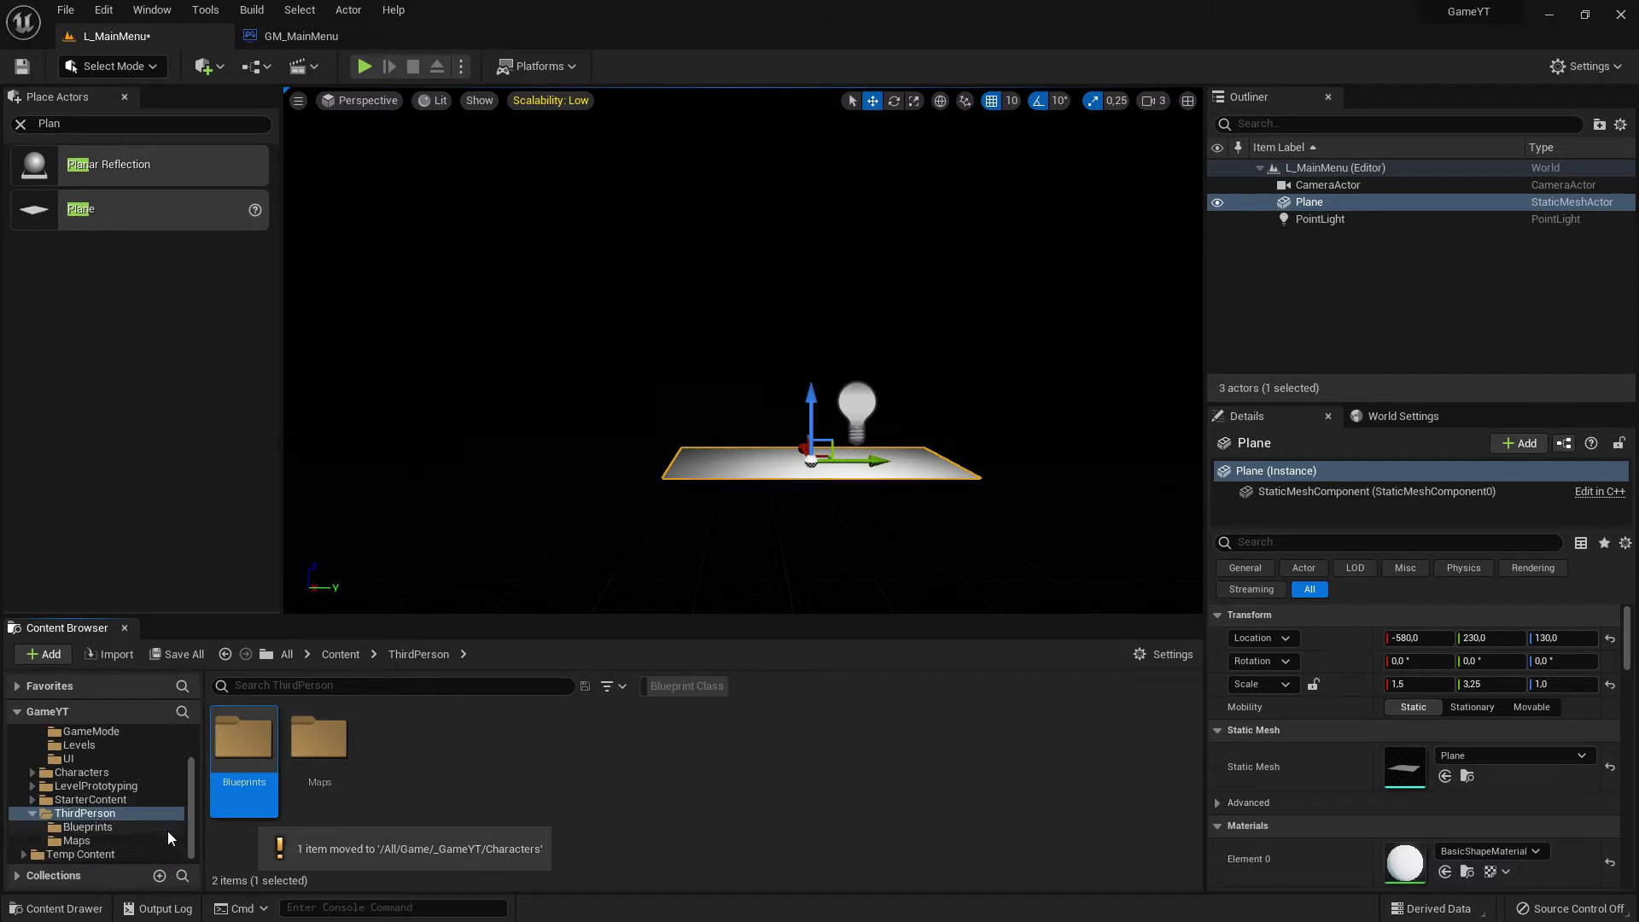
pyautogui.scroll(2, 132, 807)
pyautogui.click(96, 764)
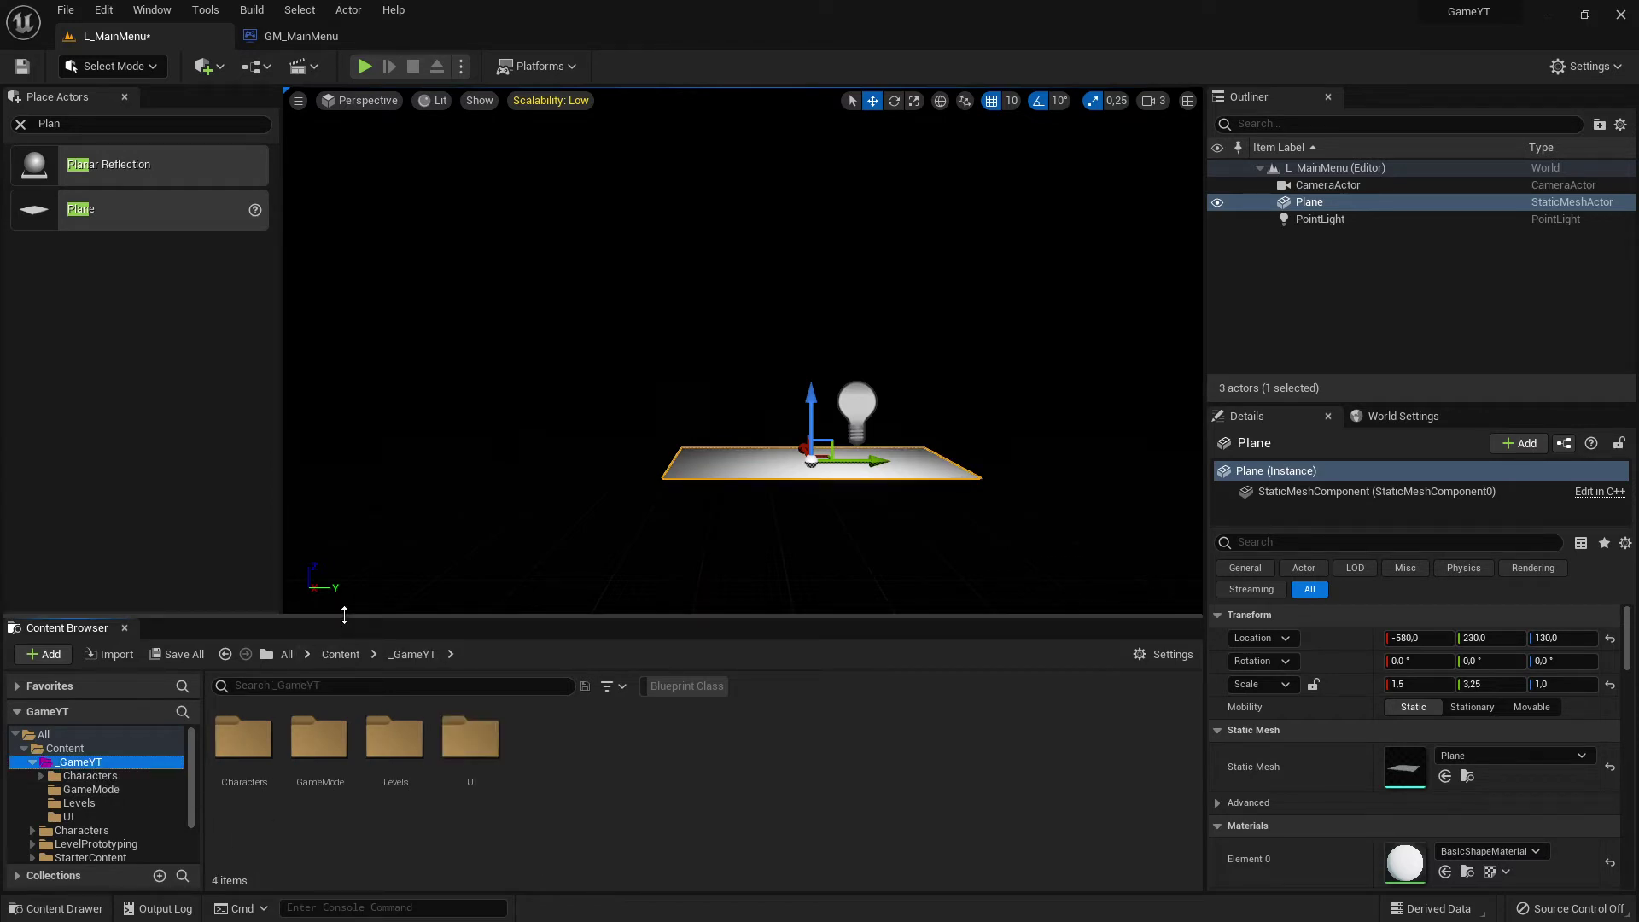
# Examine the Characters subfolders in _GameYT and the Maps and Blueprints folders in ThirdPerson.
pyautogui.moveTo(345, 617); pyautogui.dragTo(347, 586)
pyautogui.doubleClick(243, 713)
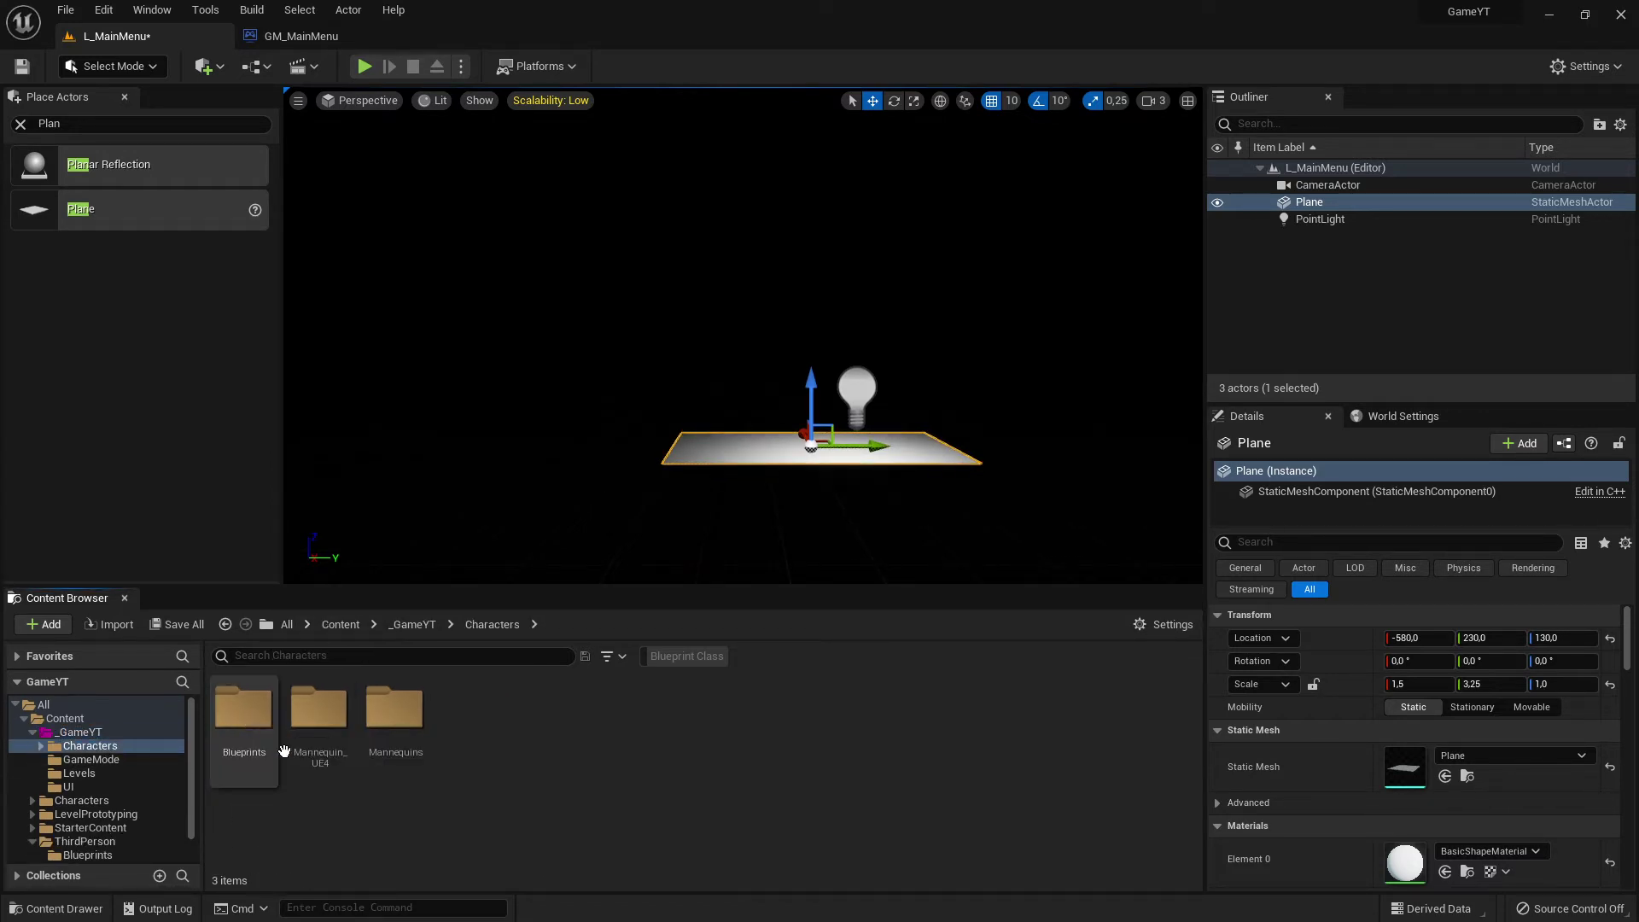
pyautogui.doubleClick(240, 713)
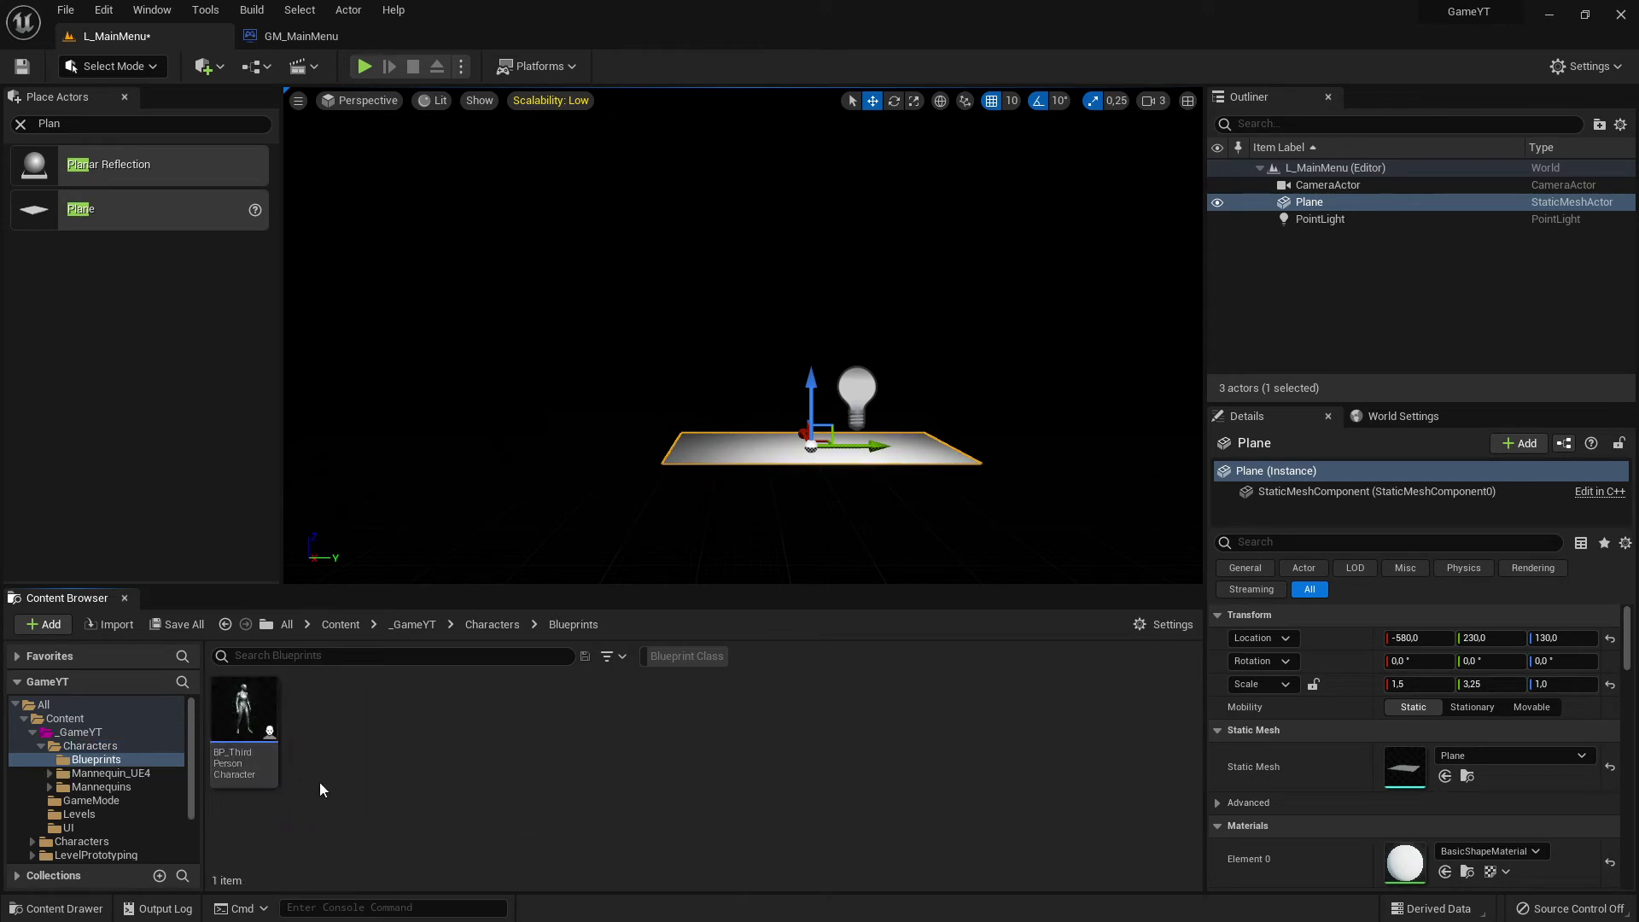
pyautogui.click(90, 746)
pyautogui.click(79, 731)
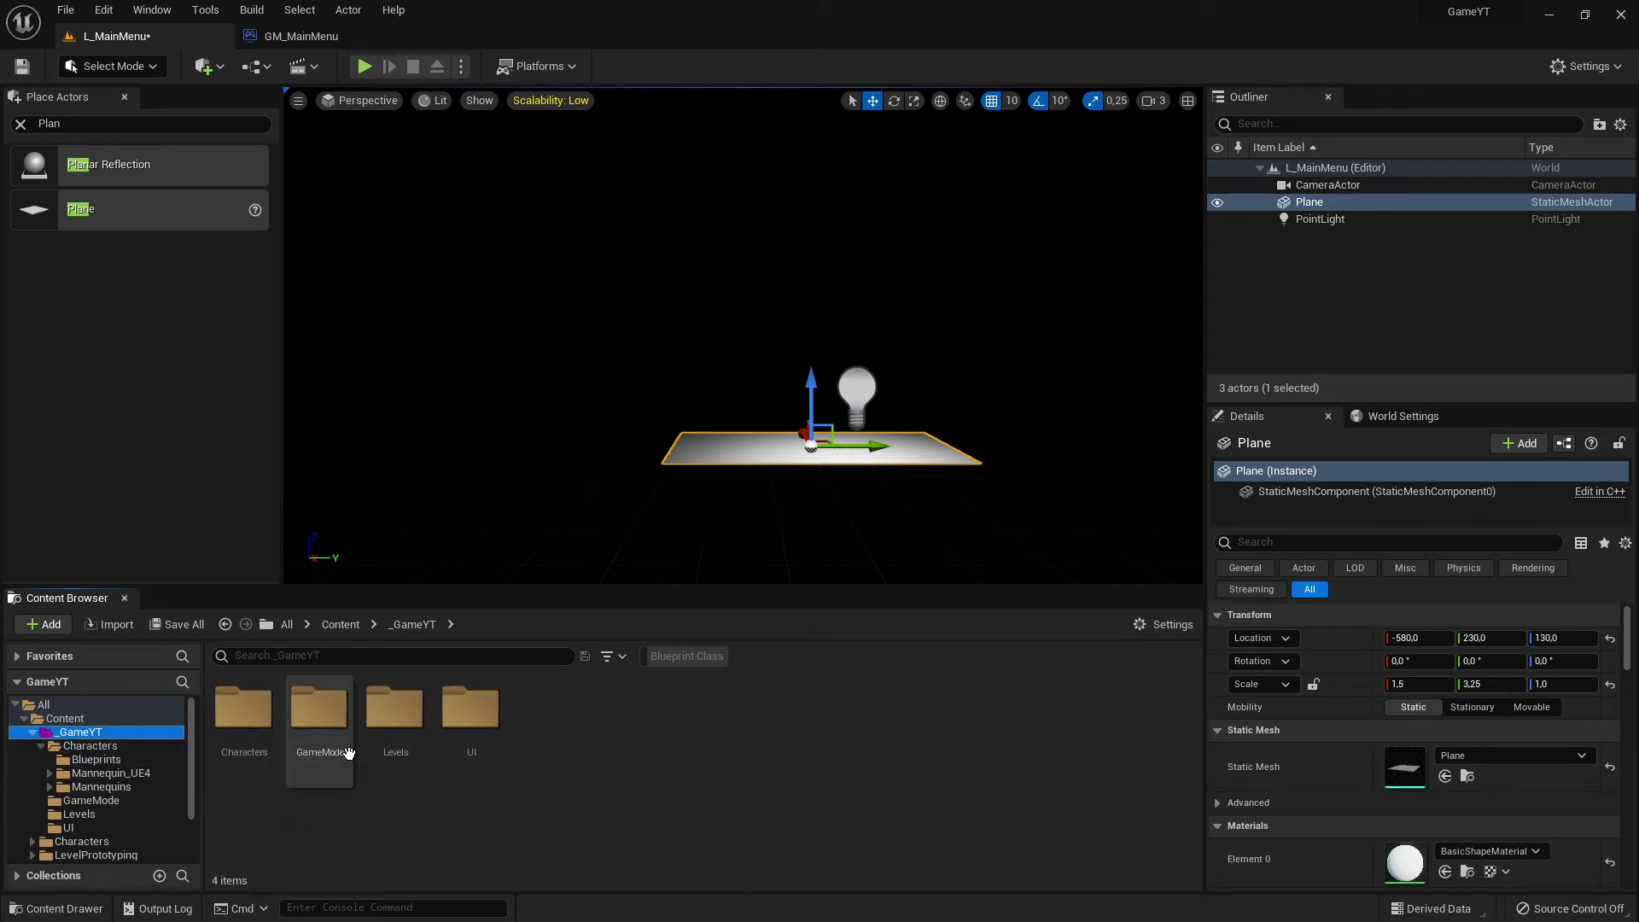
pyautogui.doubleClick(244, 713)
pyautogui.doubleClick(319, 712)
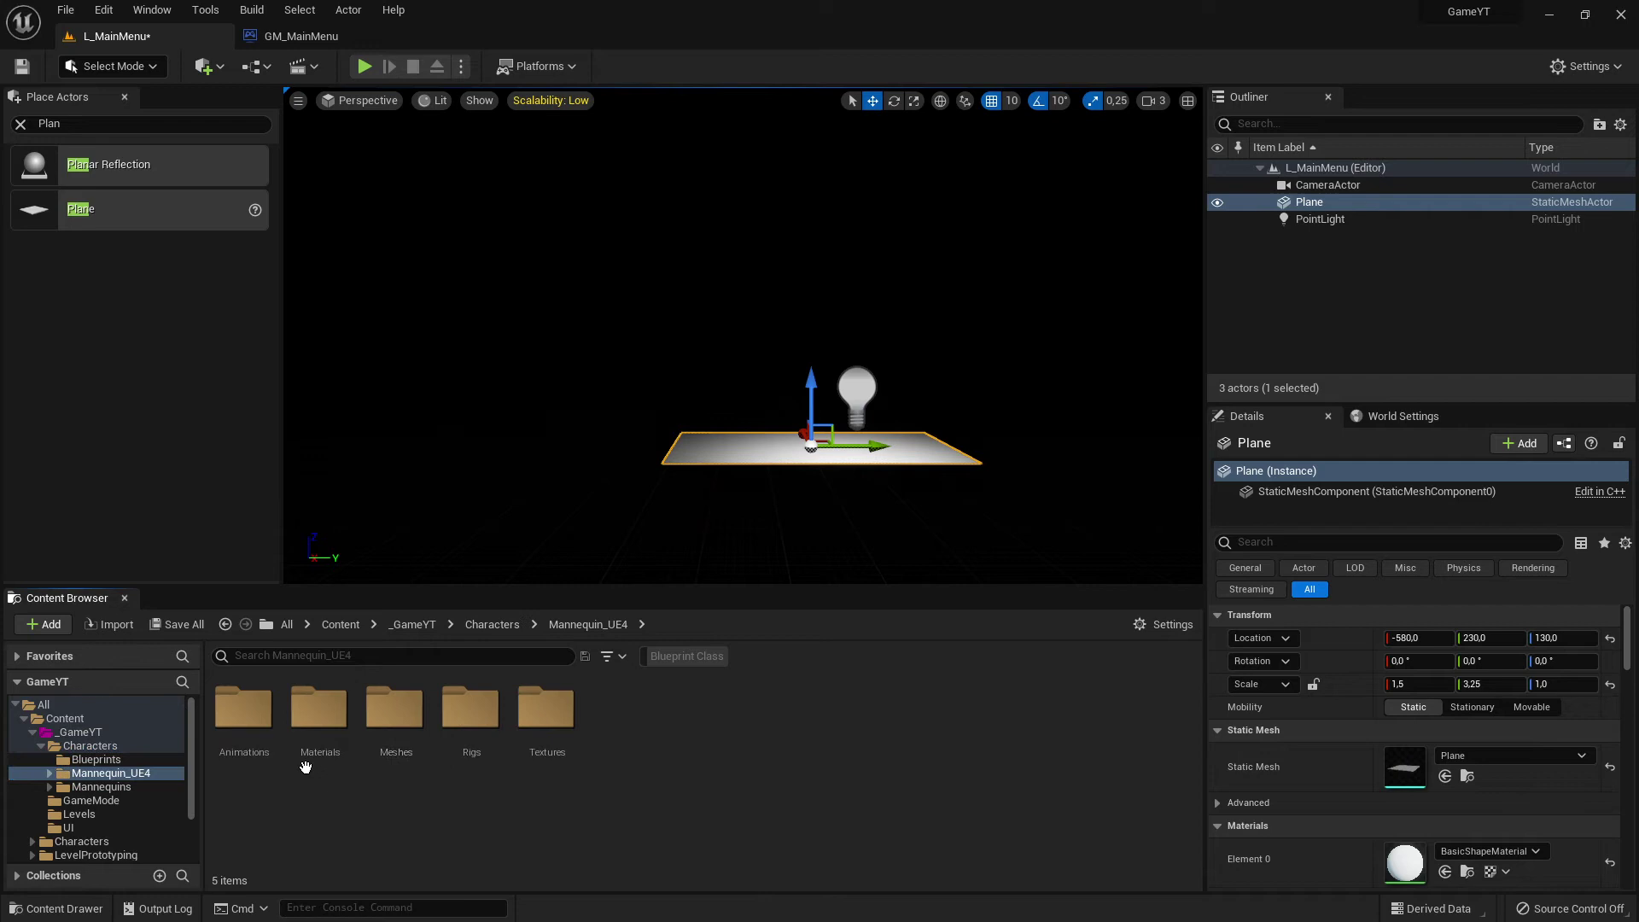
pyautogui.click(81, 745)
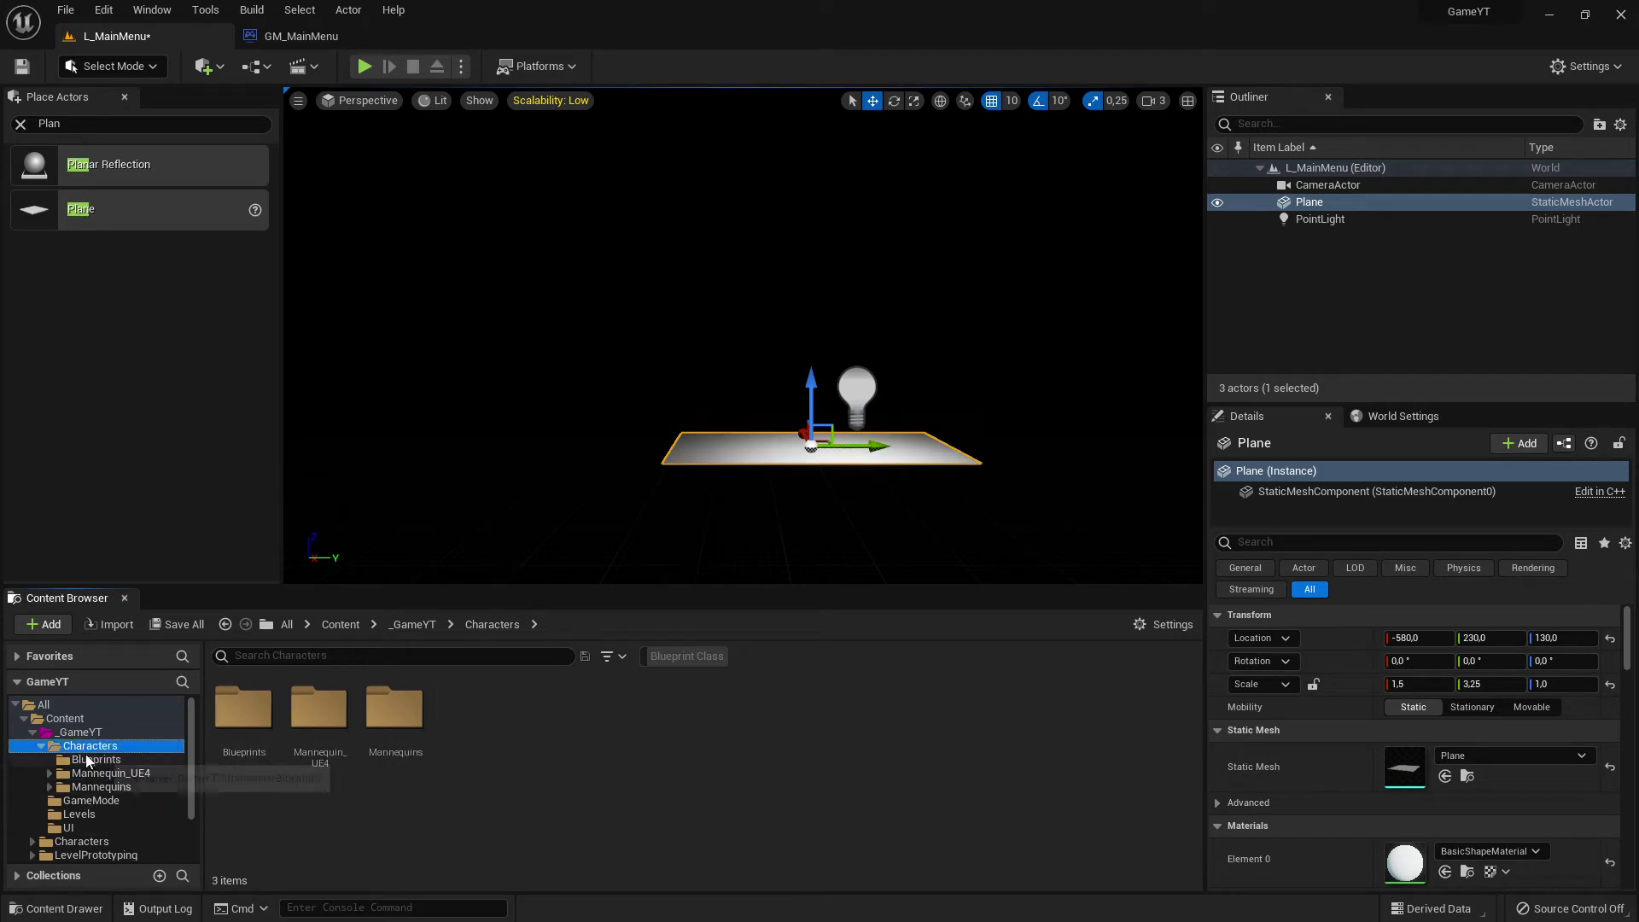
pyautogui.click(79, 732)
pyautogui.click(33, 733)
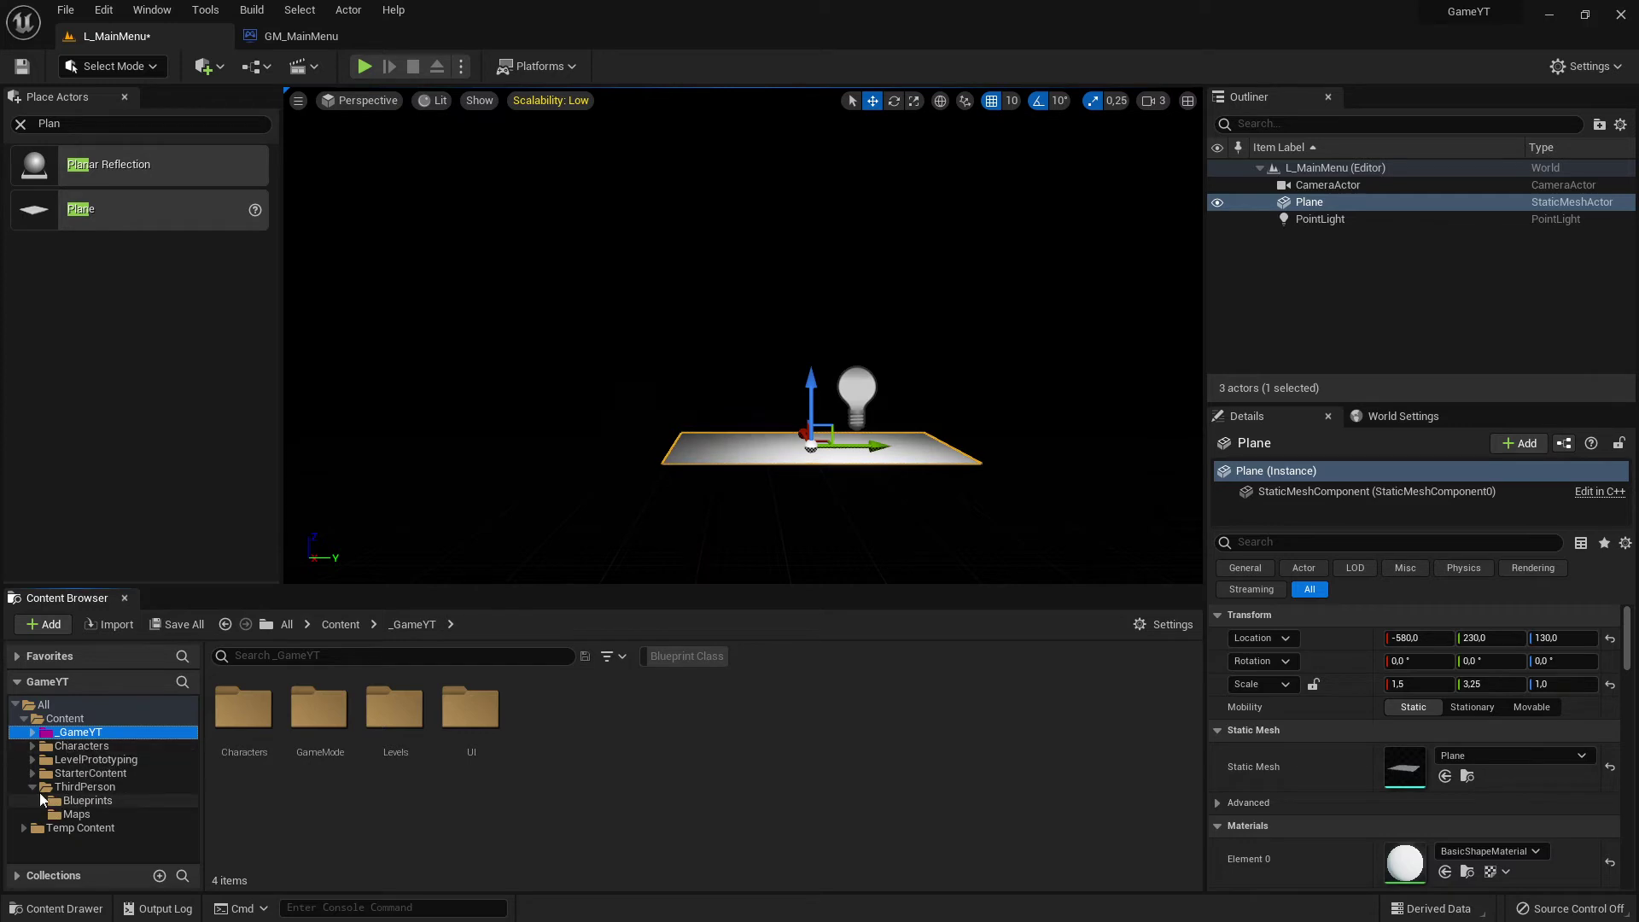
pyautogui.click(75, 815)
pyautogui.click(92, 802)
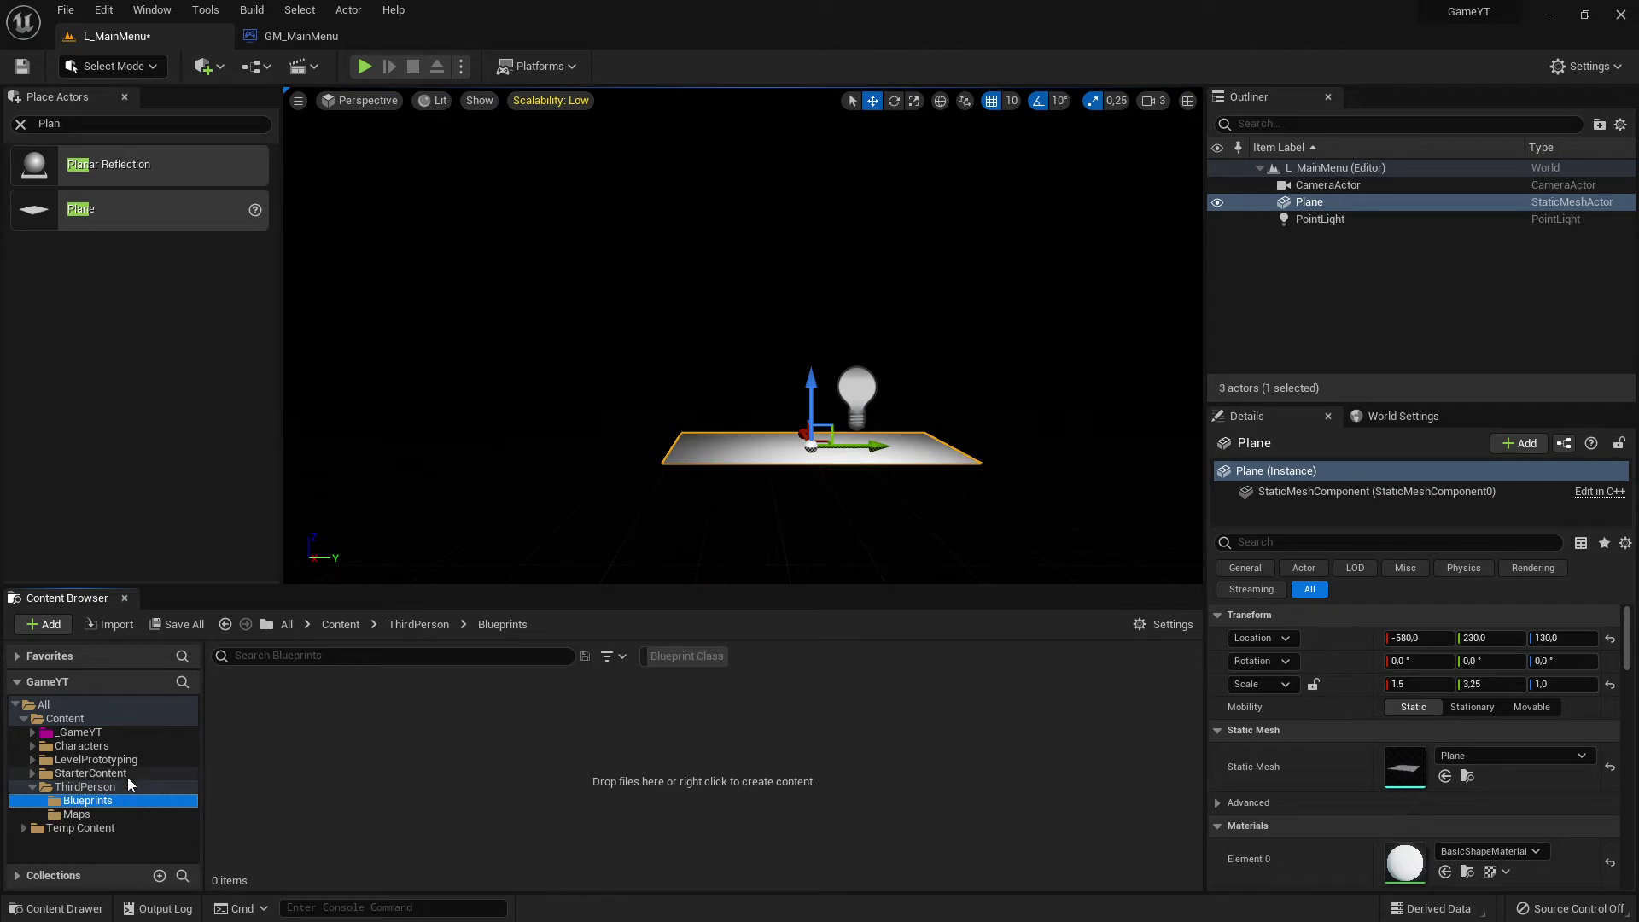
# Fix up the redirectors in the whole Content folder.
pyautogui.click(34, 732)
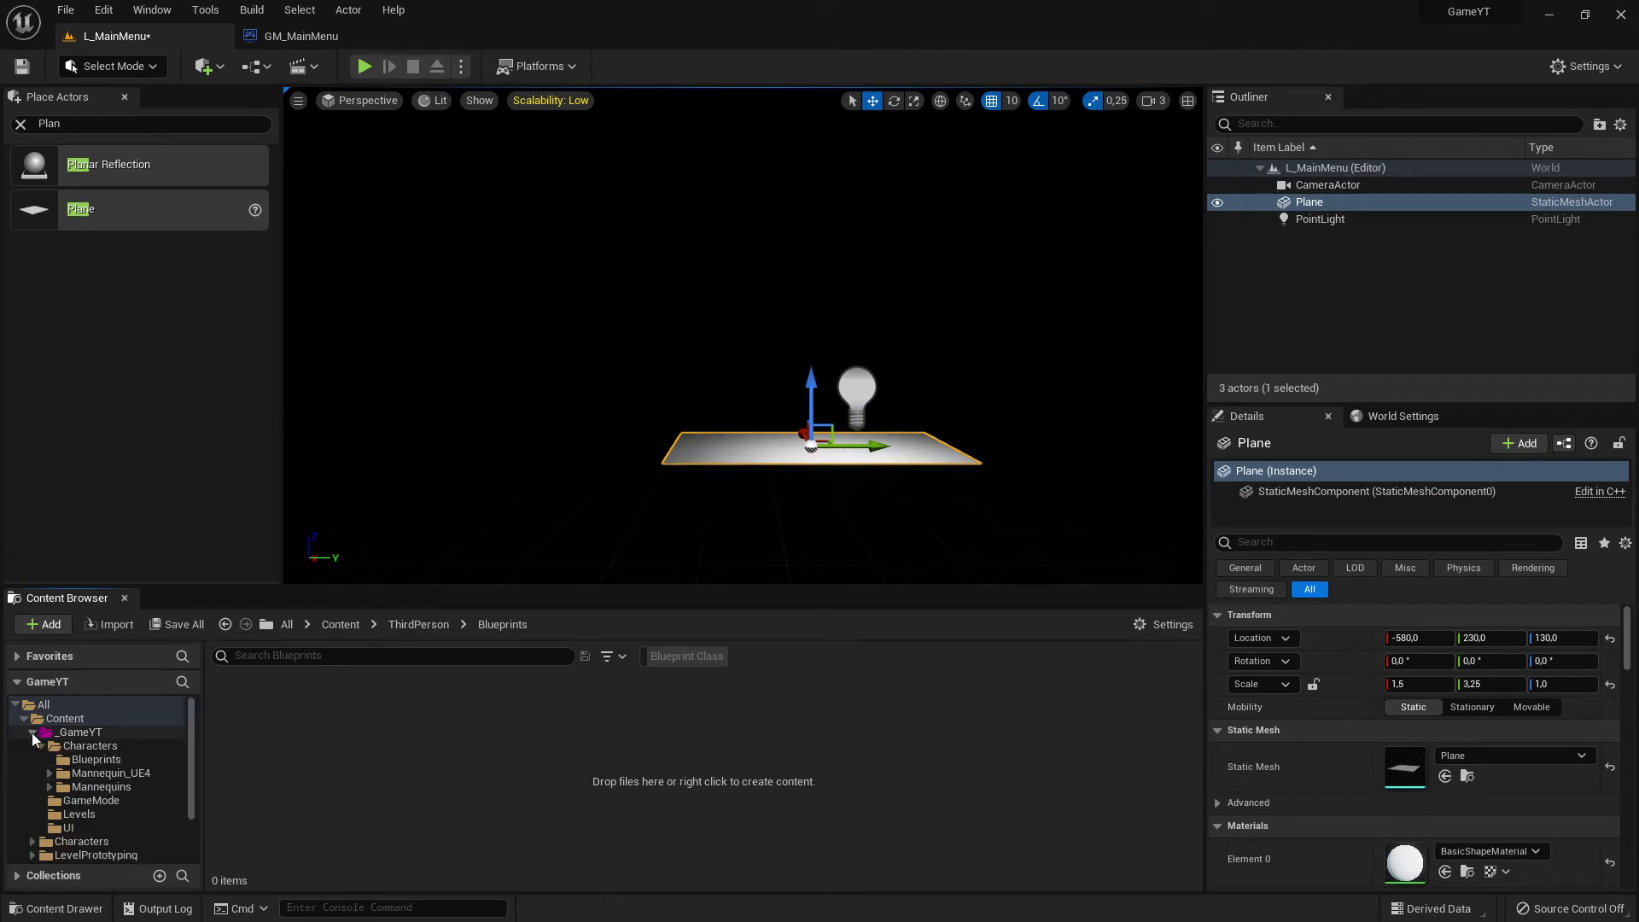
pyautogui.click(65, 718)
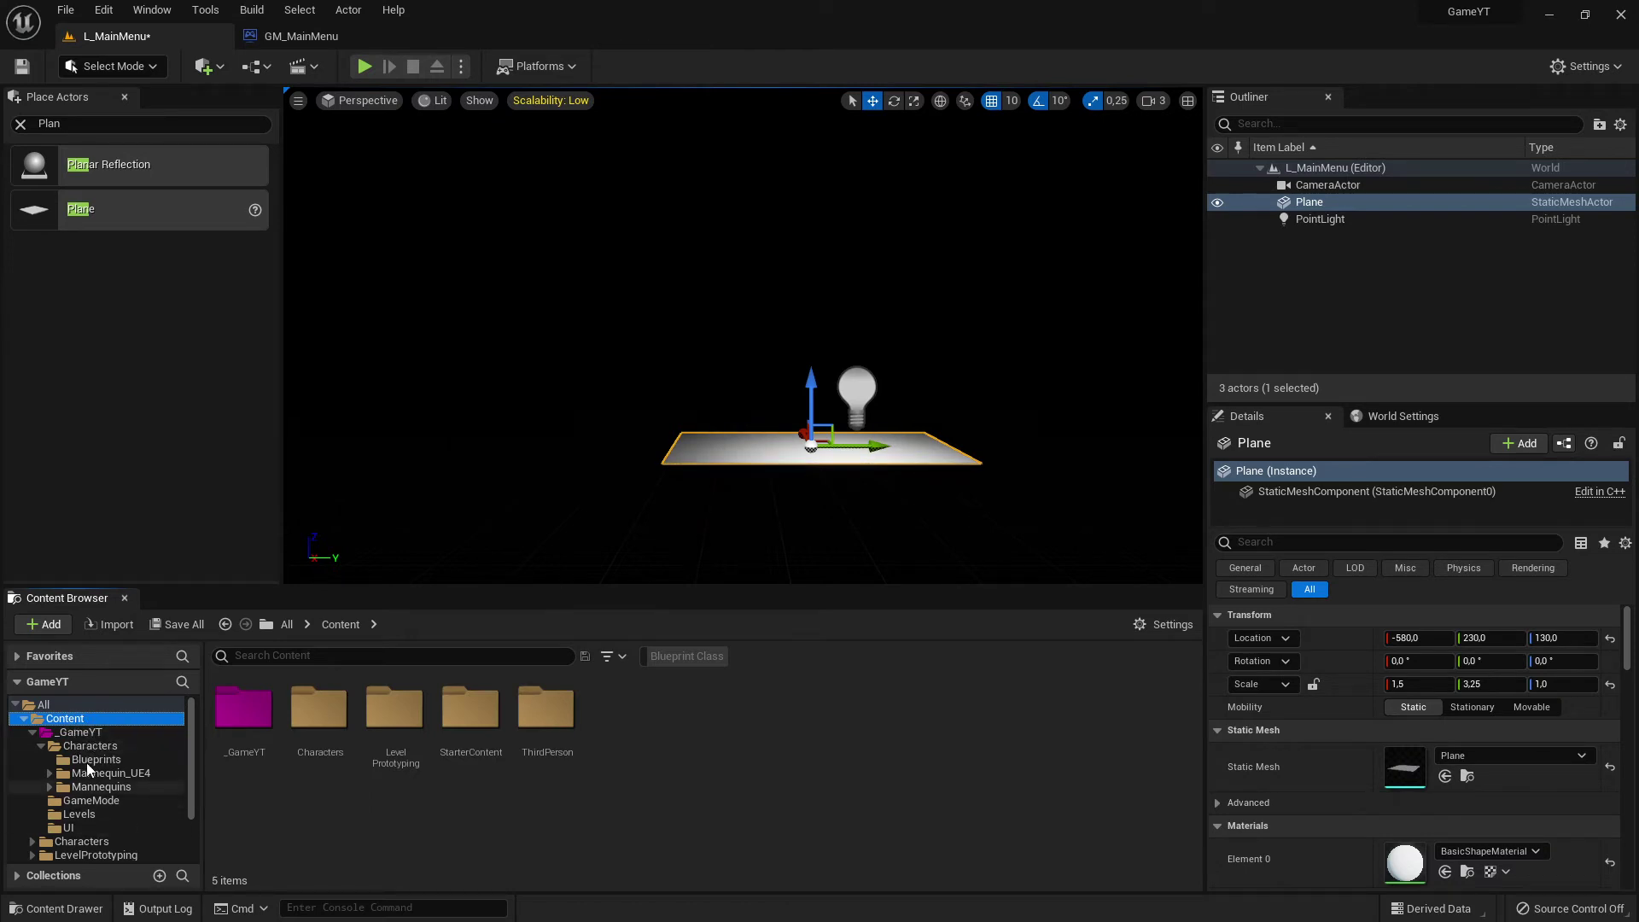
pyautogui.rightClick(63, 723)
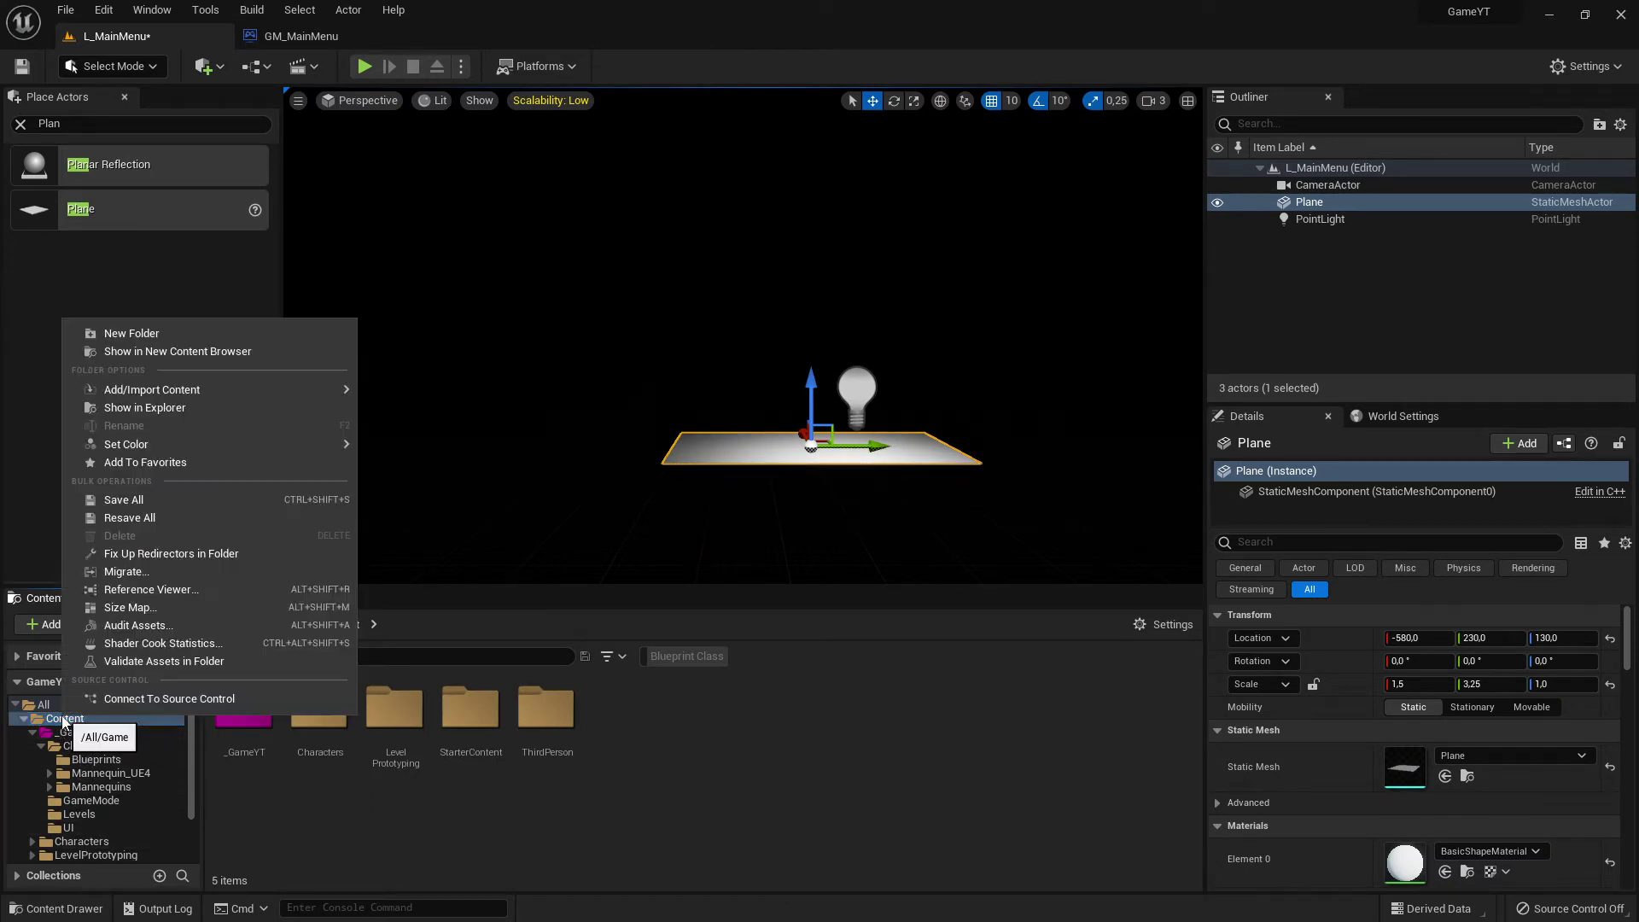
pyautogui.click(177, 555)
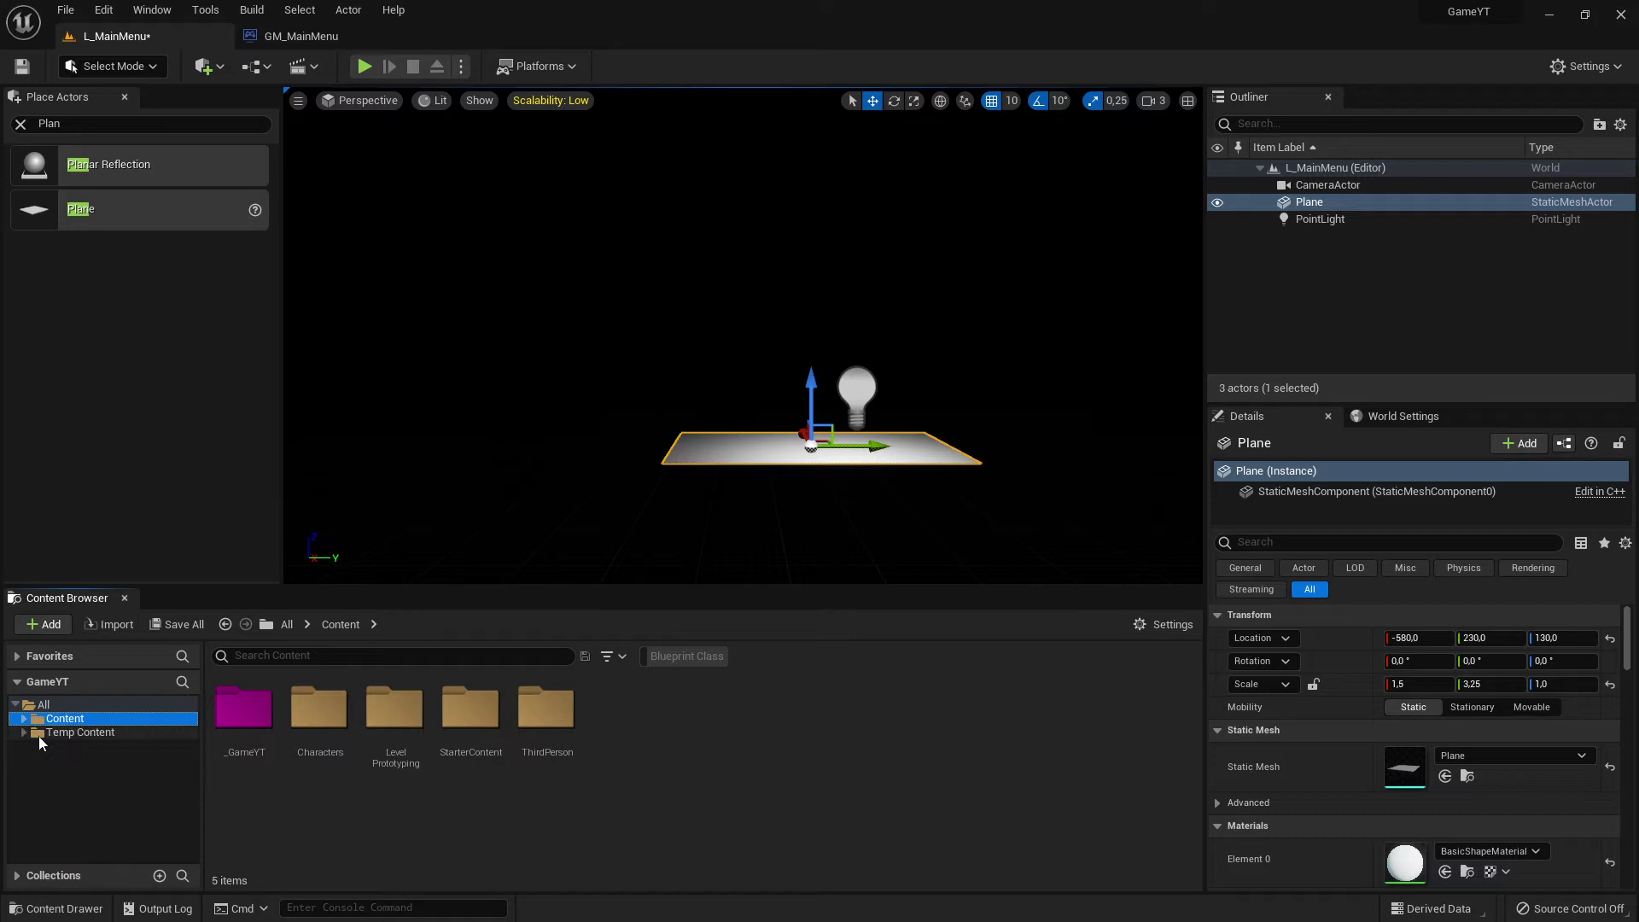
# Delete the Blueprints folder inside ThirdPerson.
pyautogui.click(25, 719)
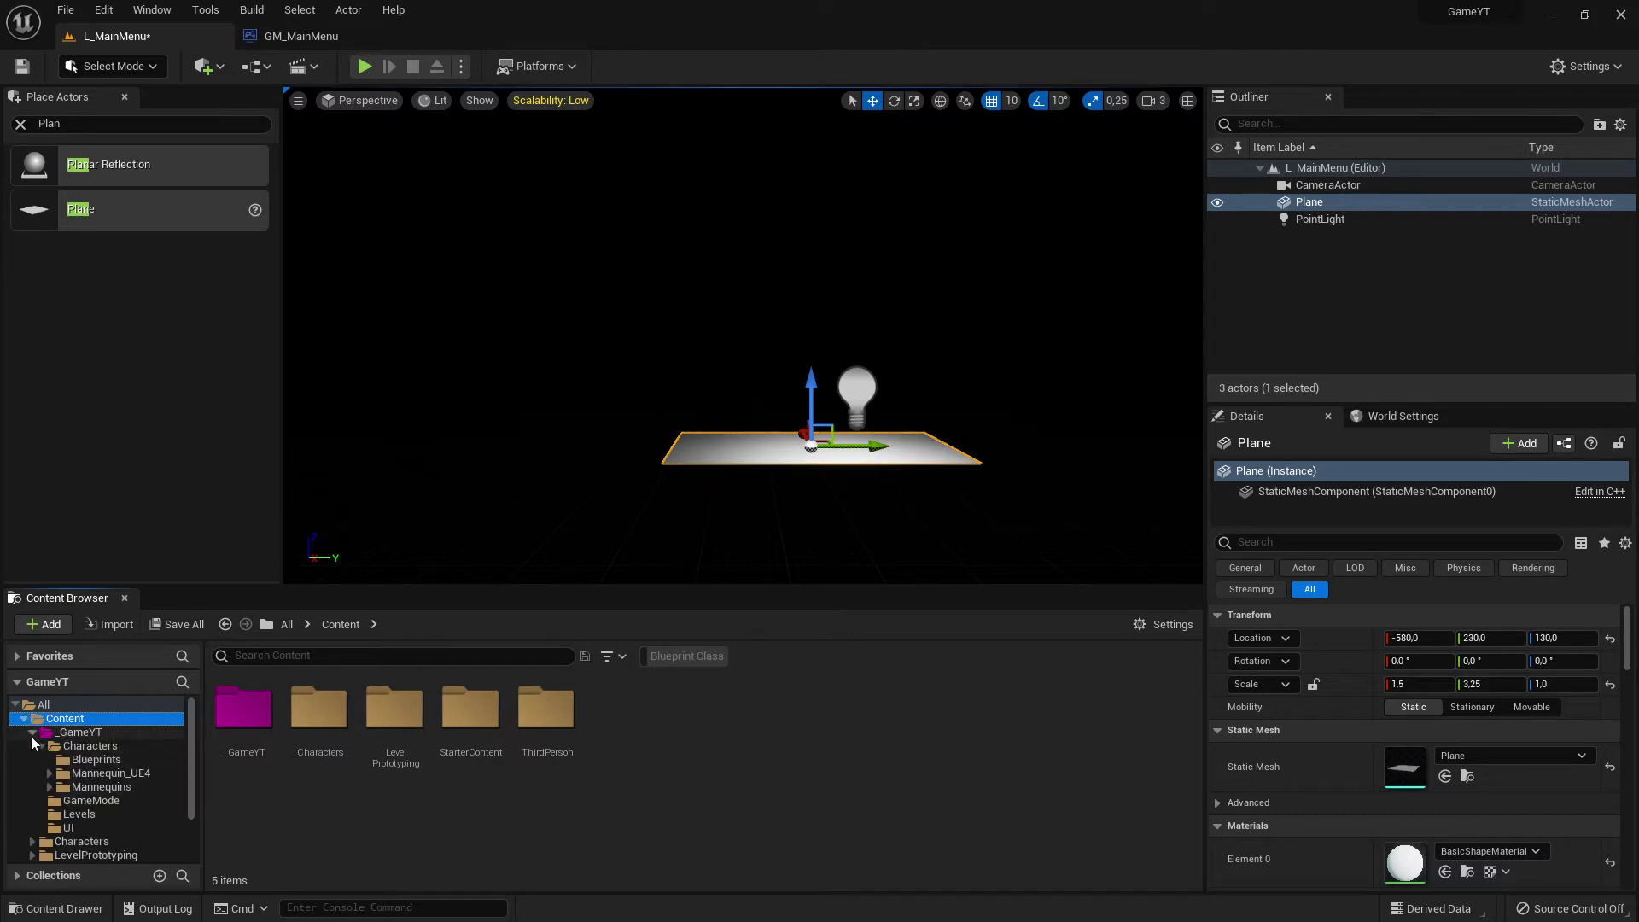
pyautogui.click(33, 732)
pyautogui.click(115, 811)
pyautogui.click(133, 802)
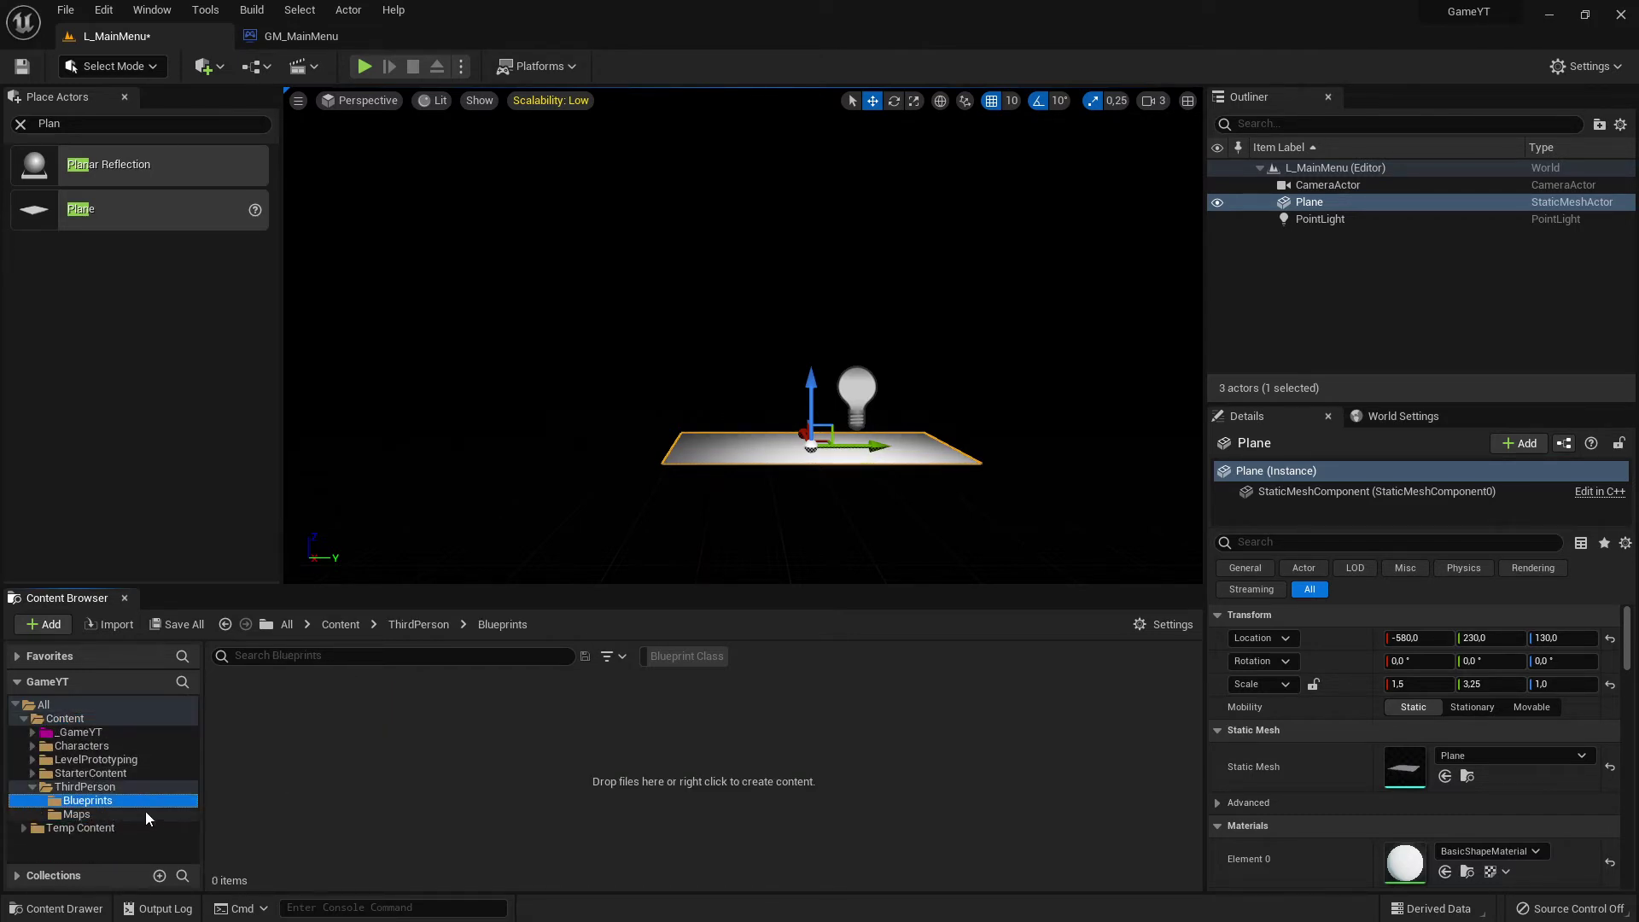
pyautogui.rightClick(109, 802)
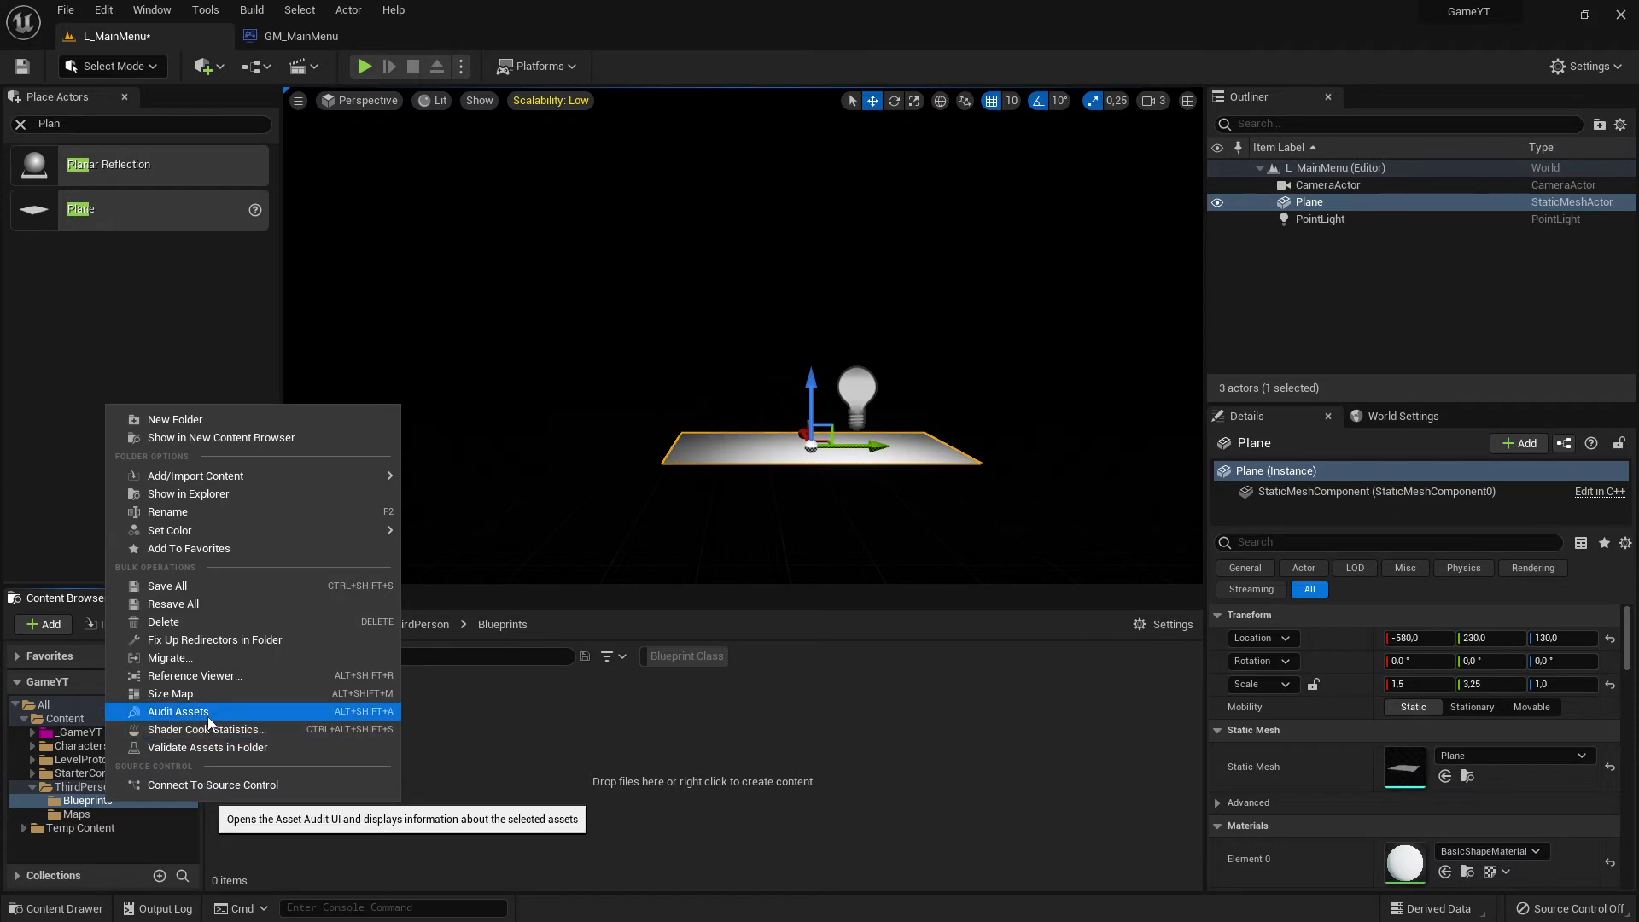
pyautogui.click(185, 622)
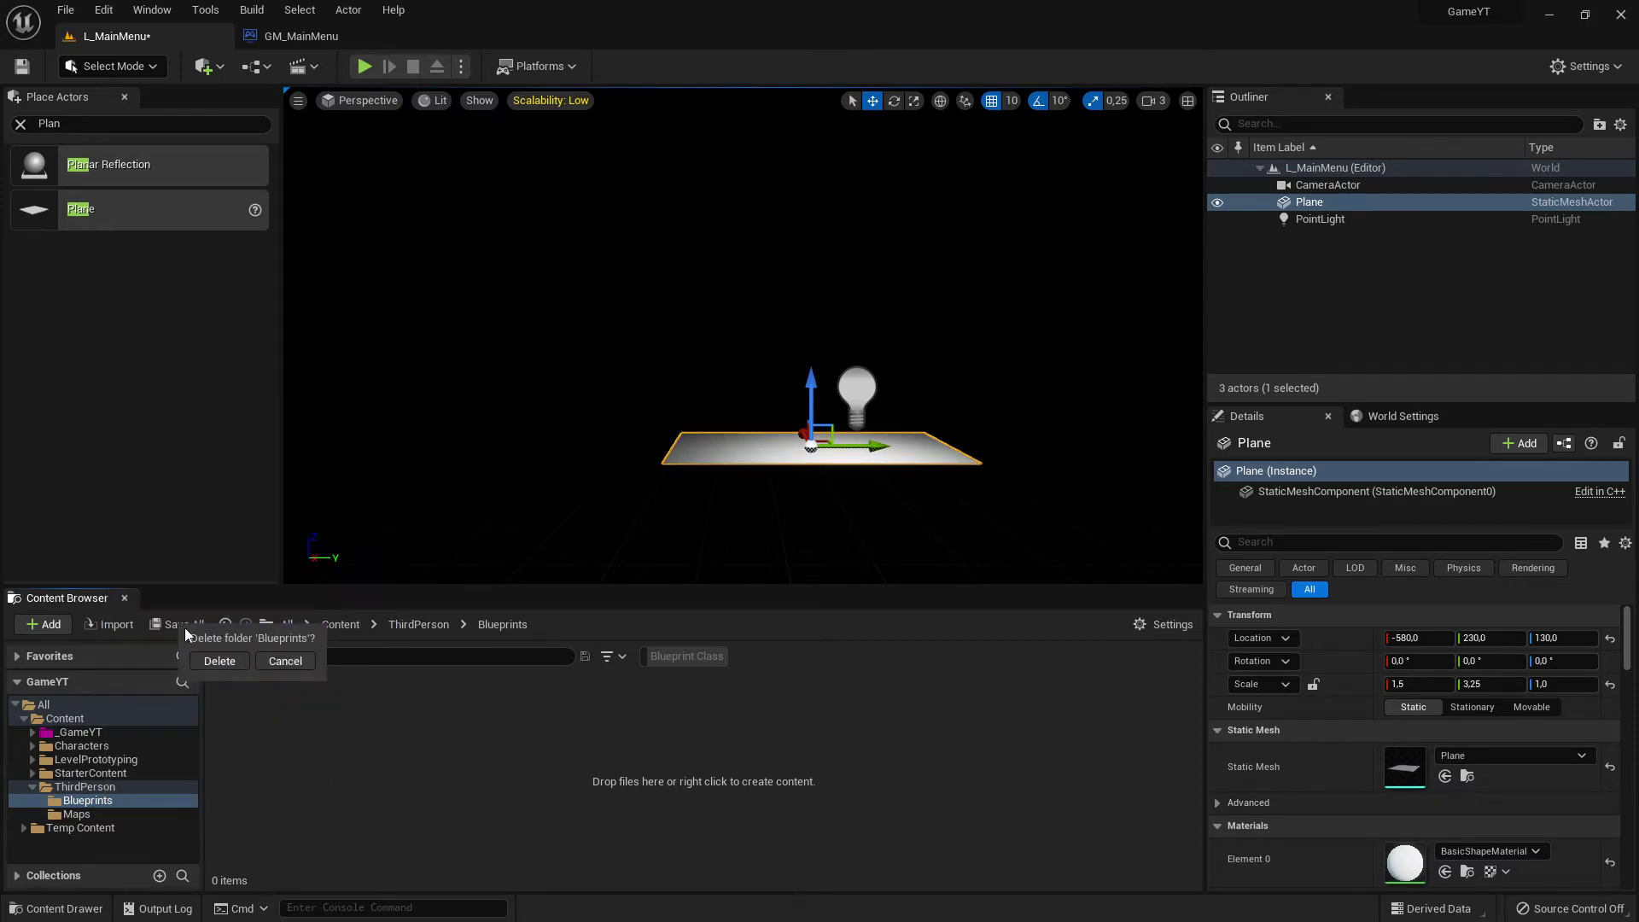
pyautogui.click(220, 661)
# Try to delete the old Characters folder located directly under Content.
pyautogui.click(136, 786)
pyautogui.click(135, 777)
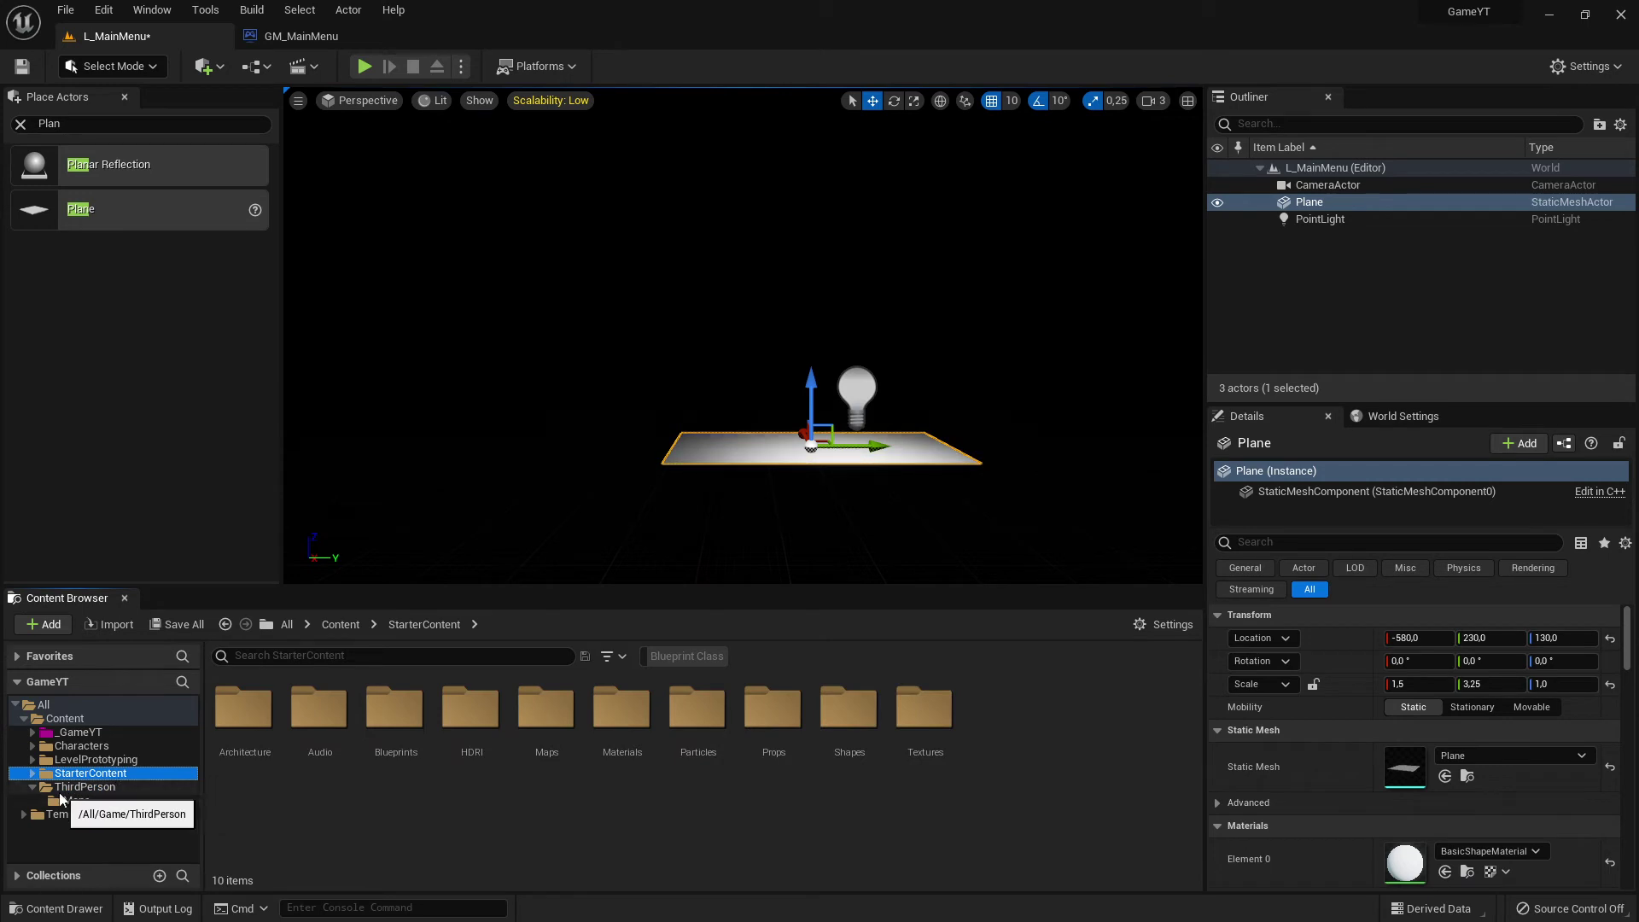
pyautogui.click(112, 747)
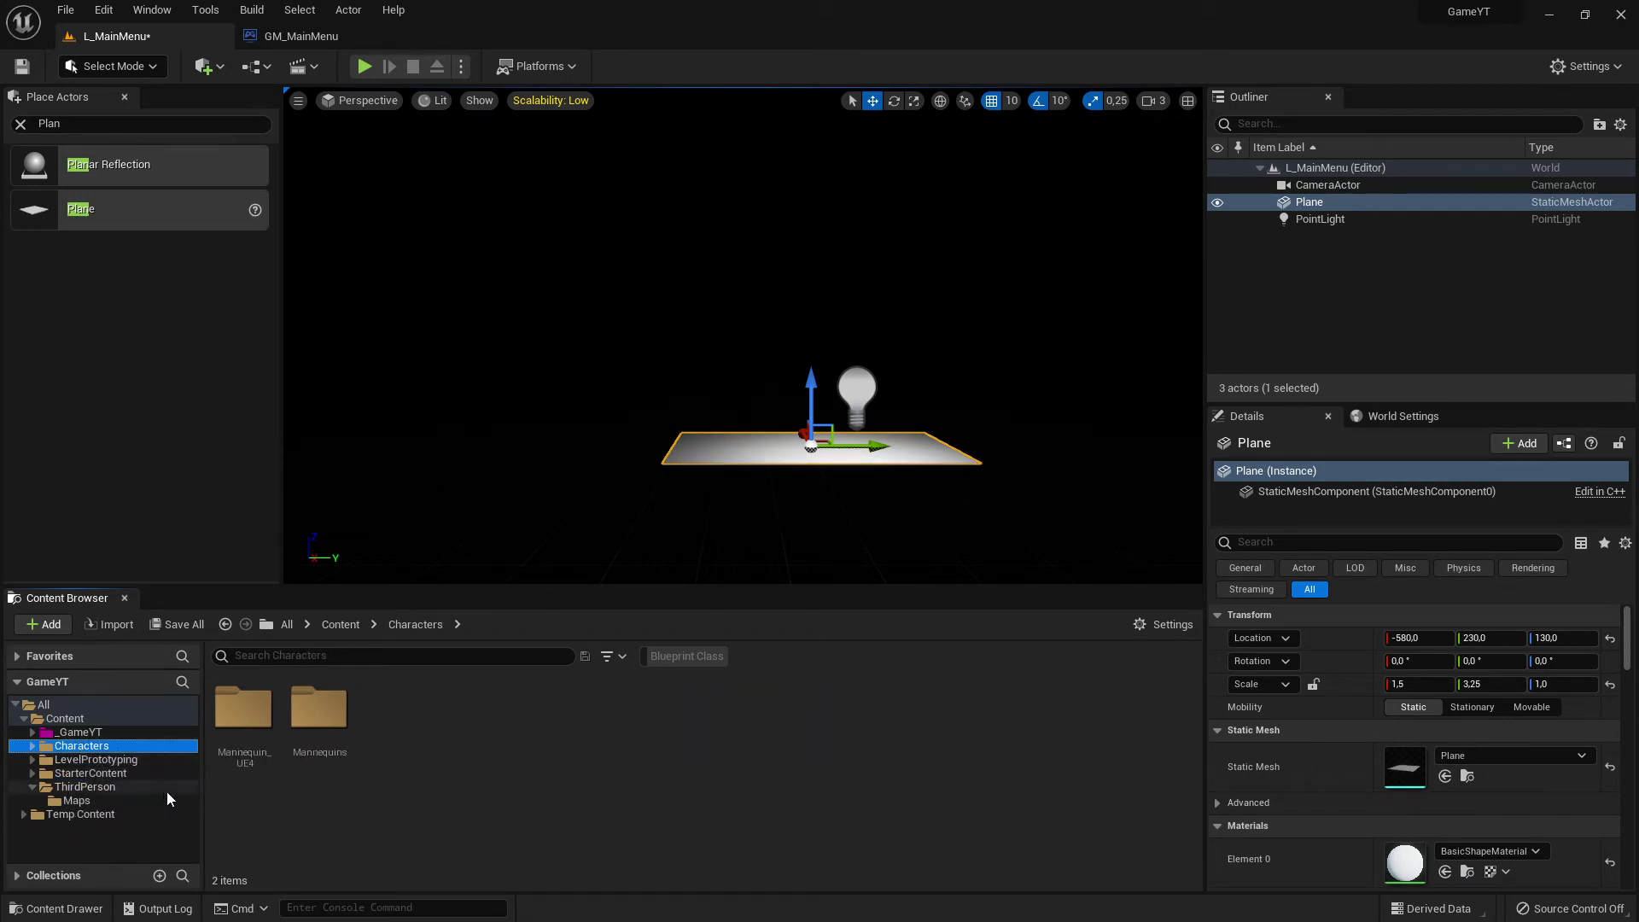
pyautogui.click(33, 745)
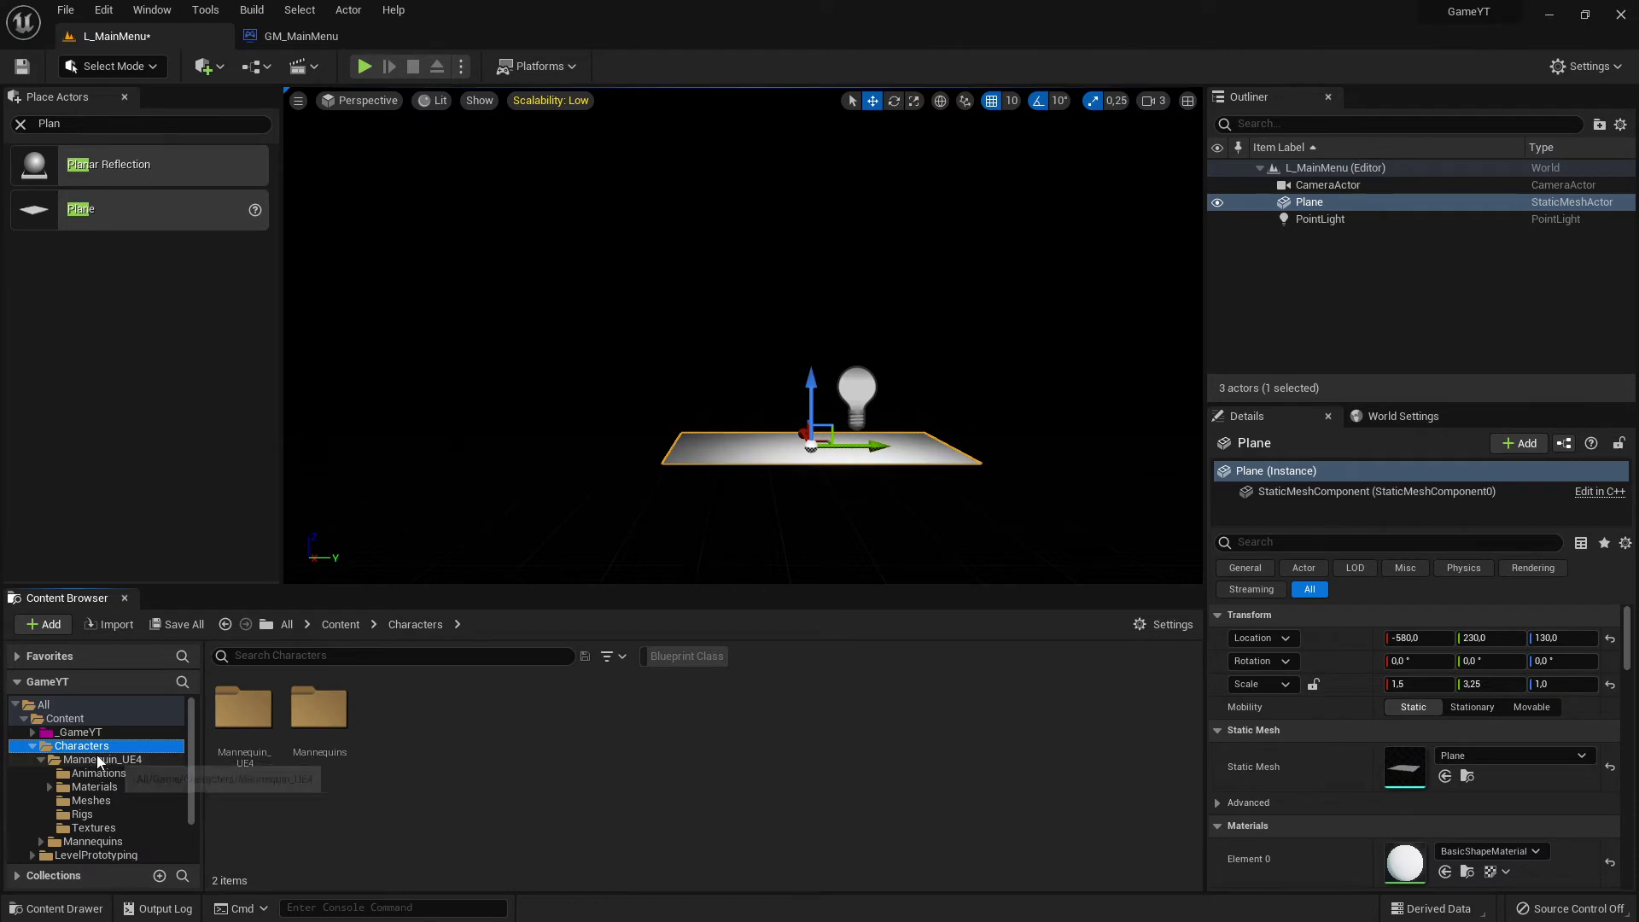
pyautogui.click(32, 746)
pyautogui.rightClick(113, 747)
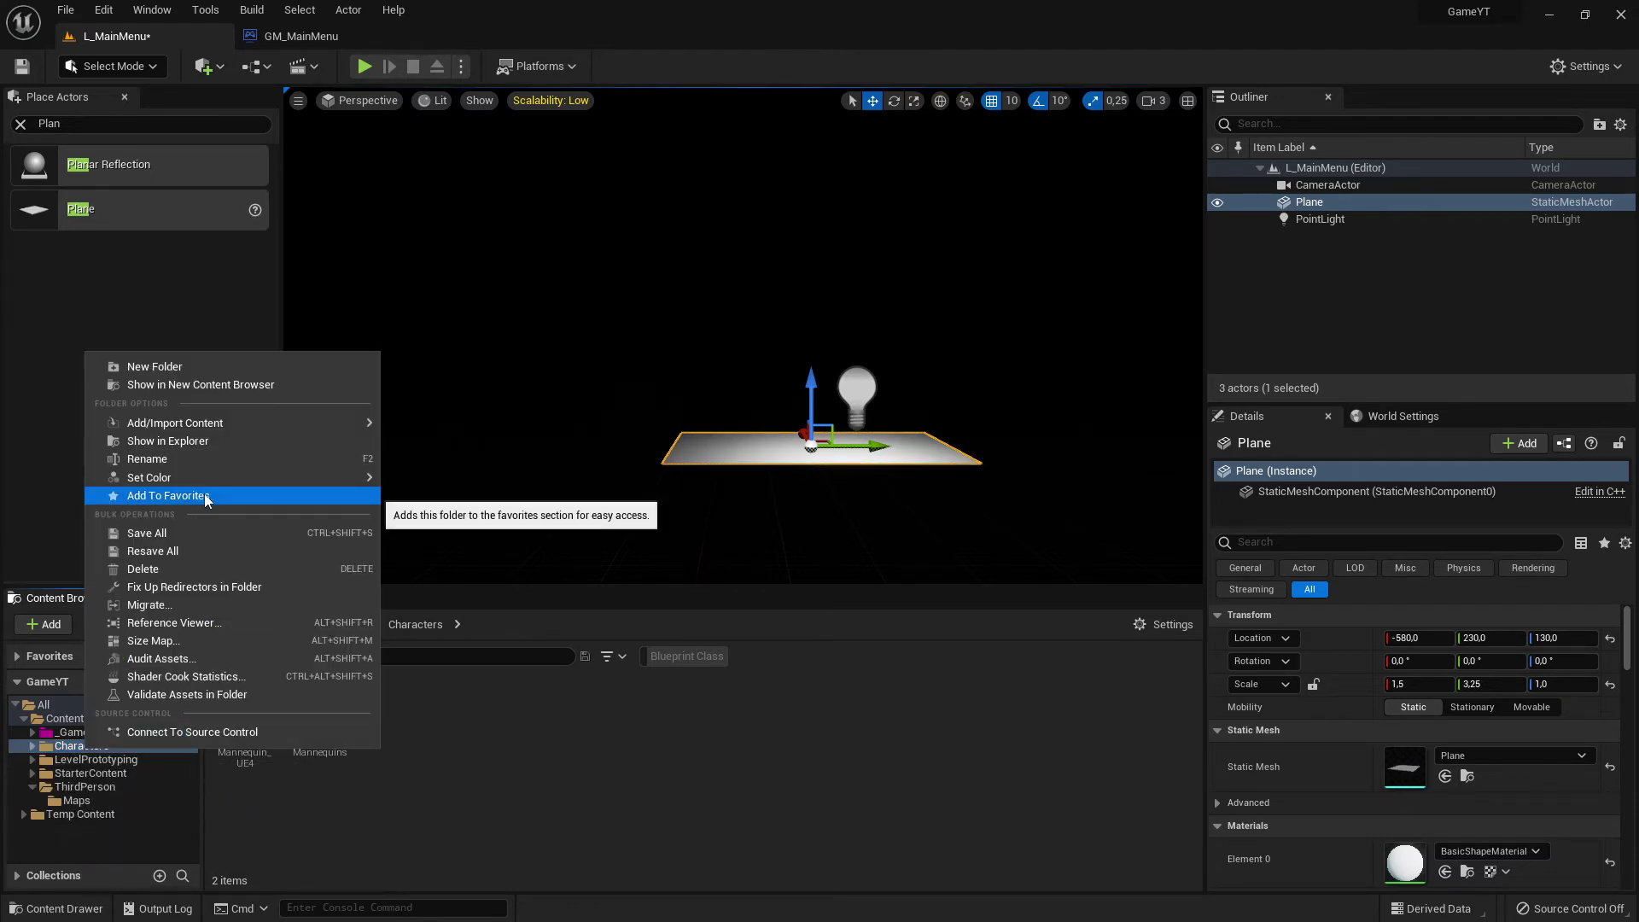
pyautogui.click(206, 570)
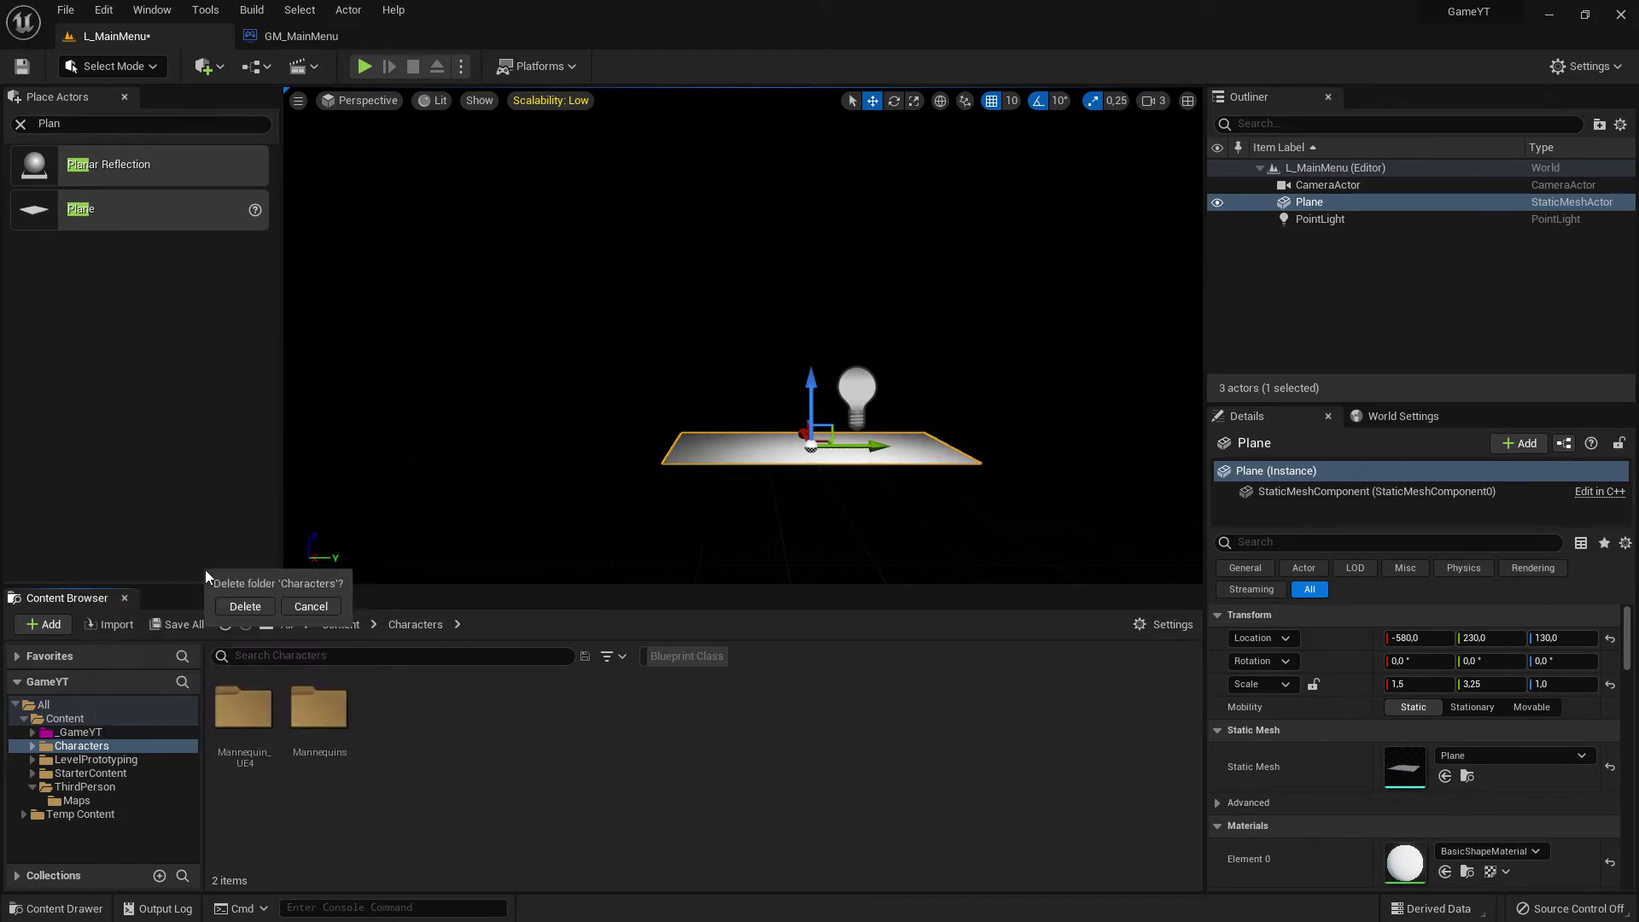
pyautogui.click(249, 608)
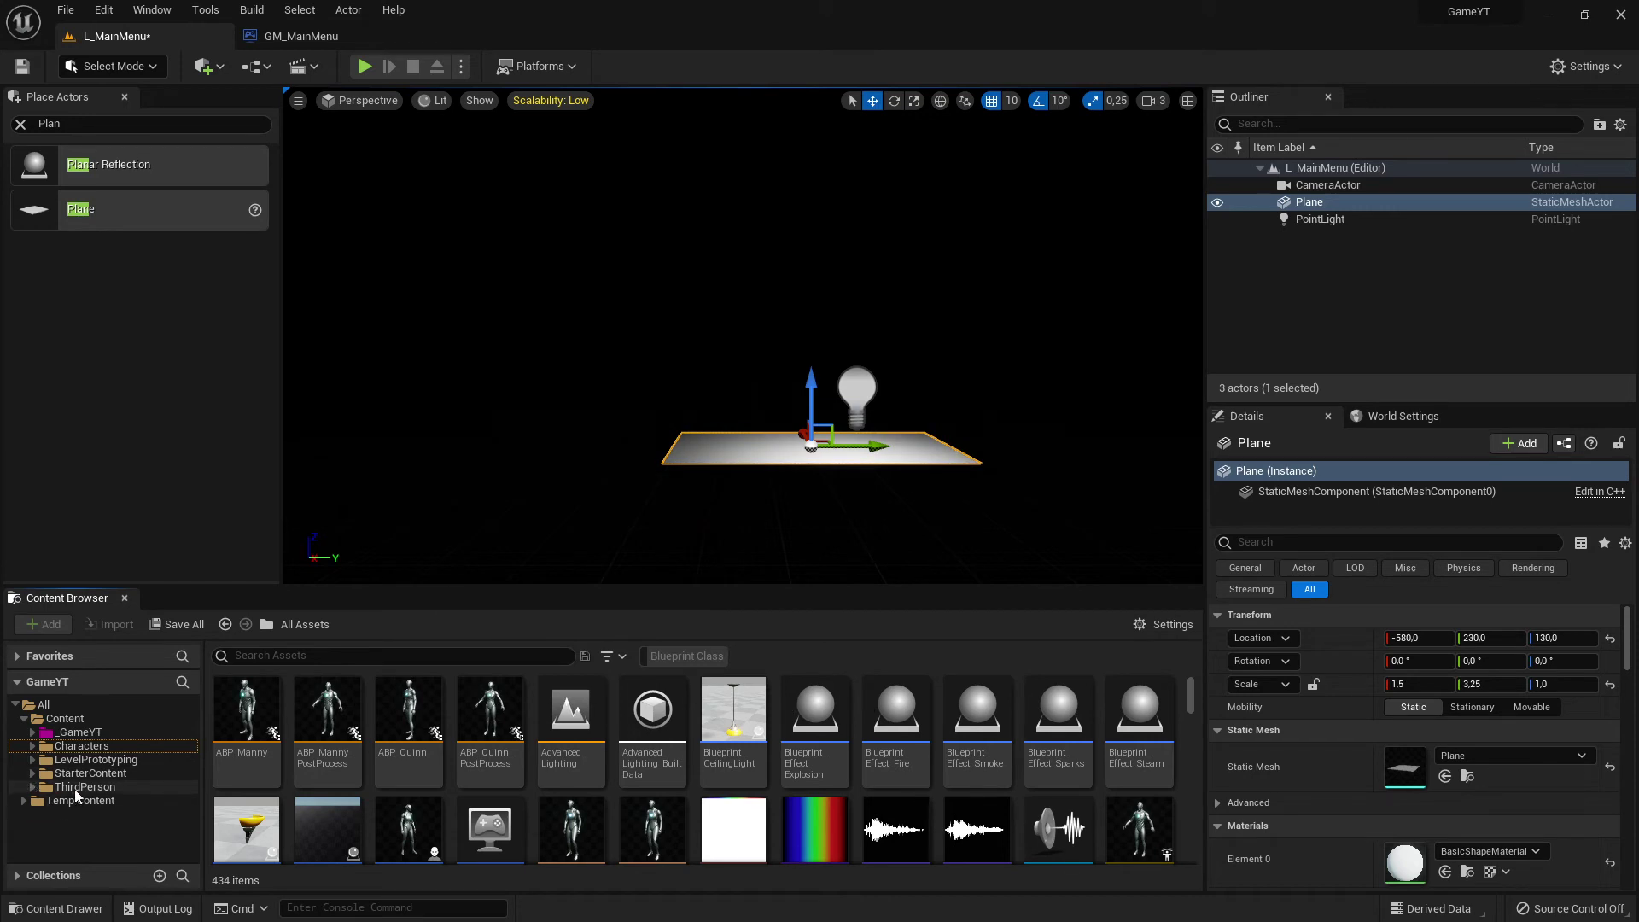
# Place BP_ThirdPersonCharacter from the Blueprints folder of _GameYT's Characters into the level near the plane.
pyautogui.click(70, 733)
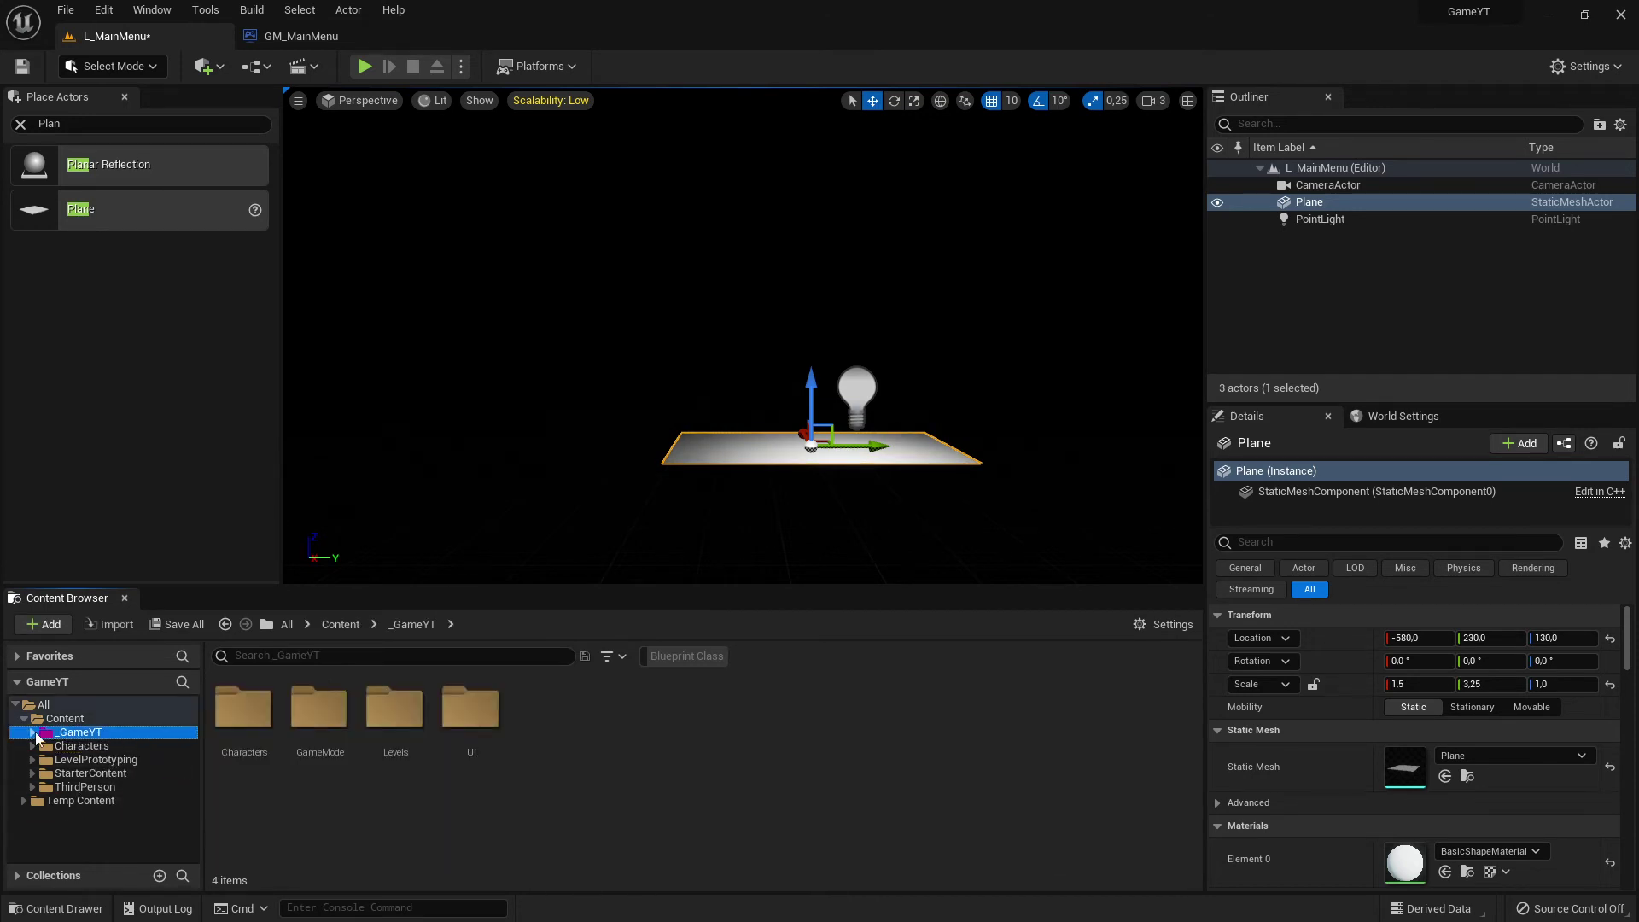
pyautogui.click(32, 731)
pyautogui.click(90, 745)
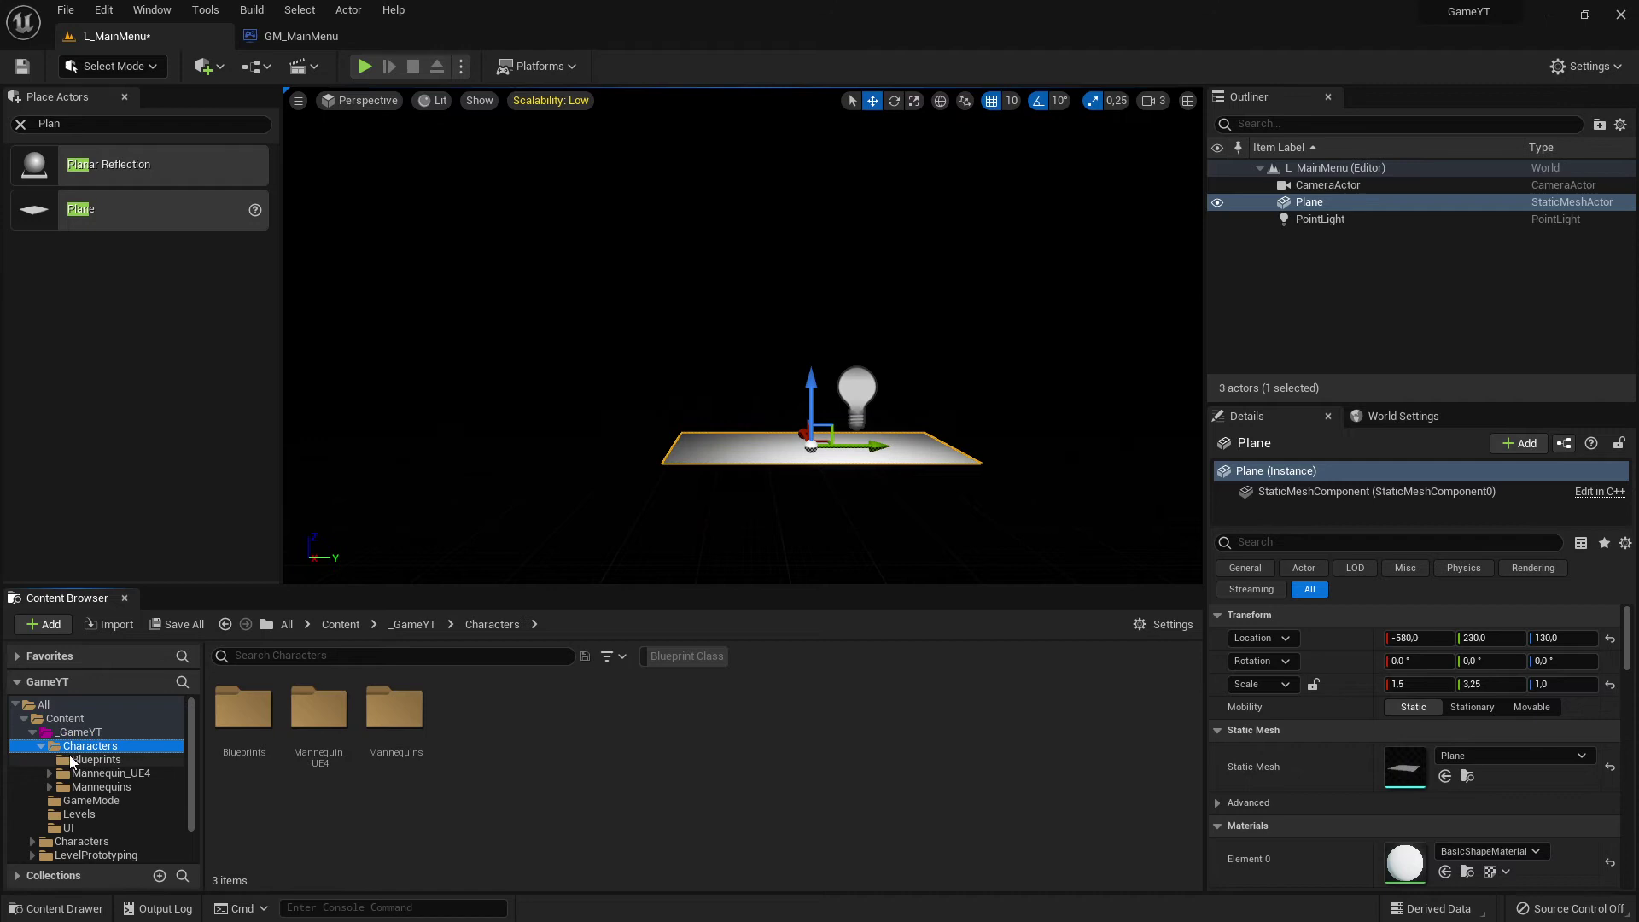
pyautogui.click(41, 745)
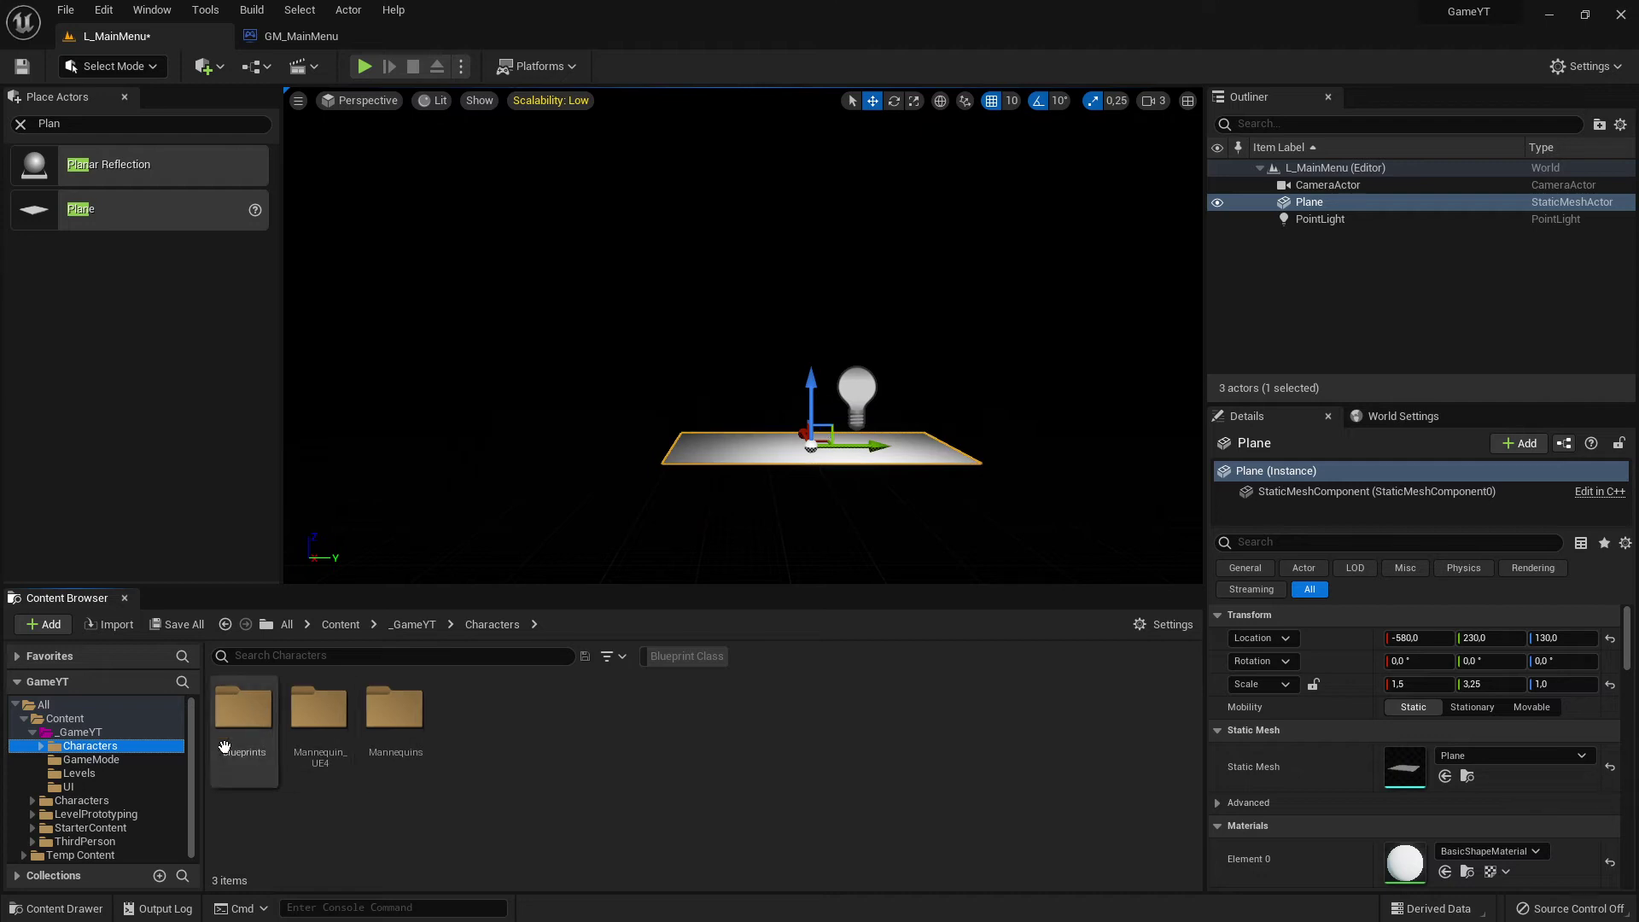
pyautogui.doubleClick(232, 721)
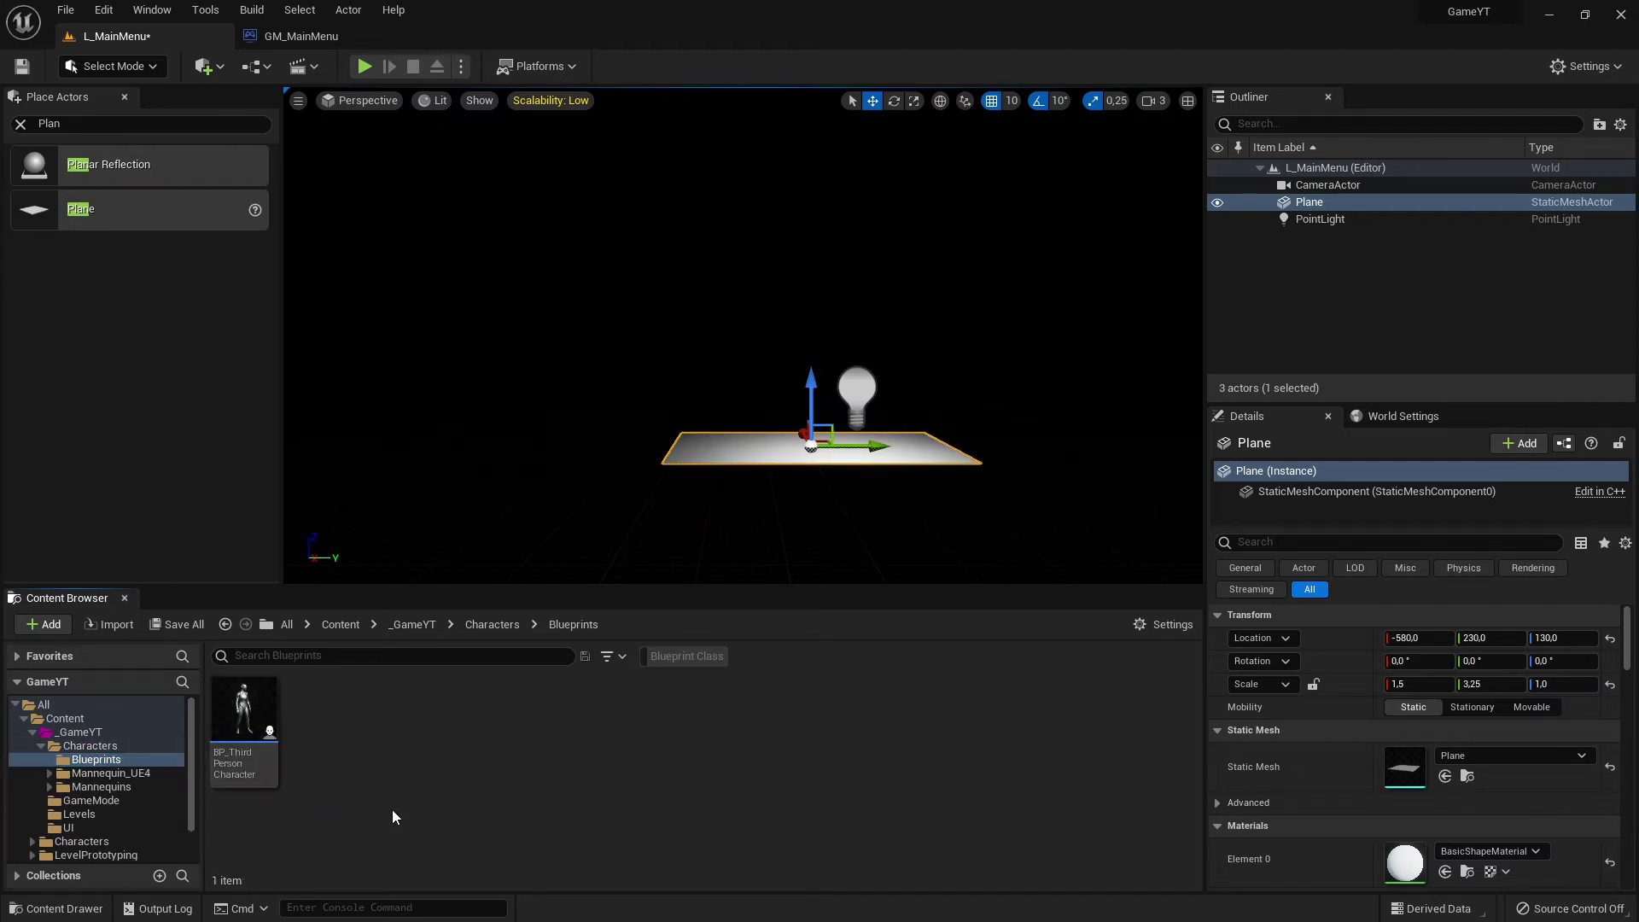
pyautogui.moveTo(244, 715); pyautogui.dragTo(811, 348)
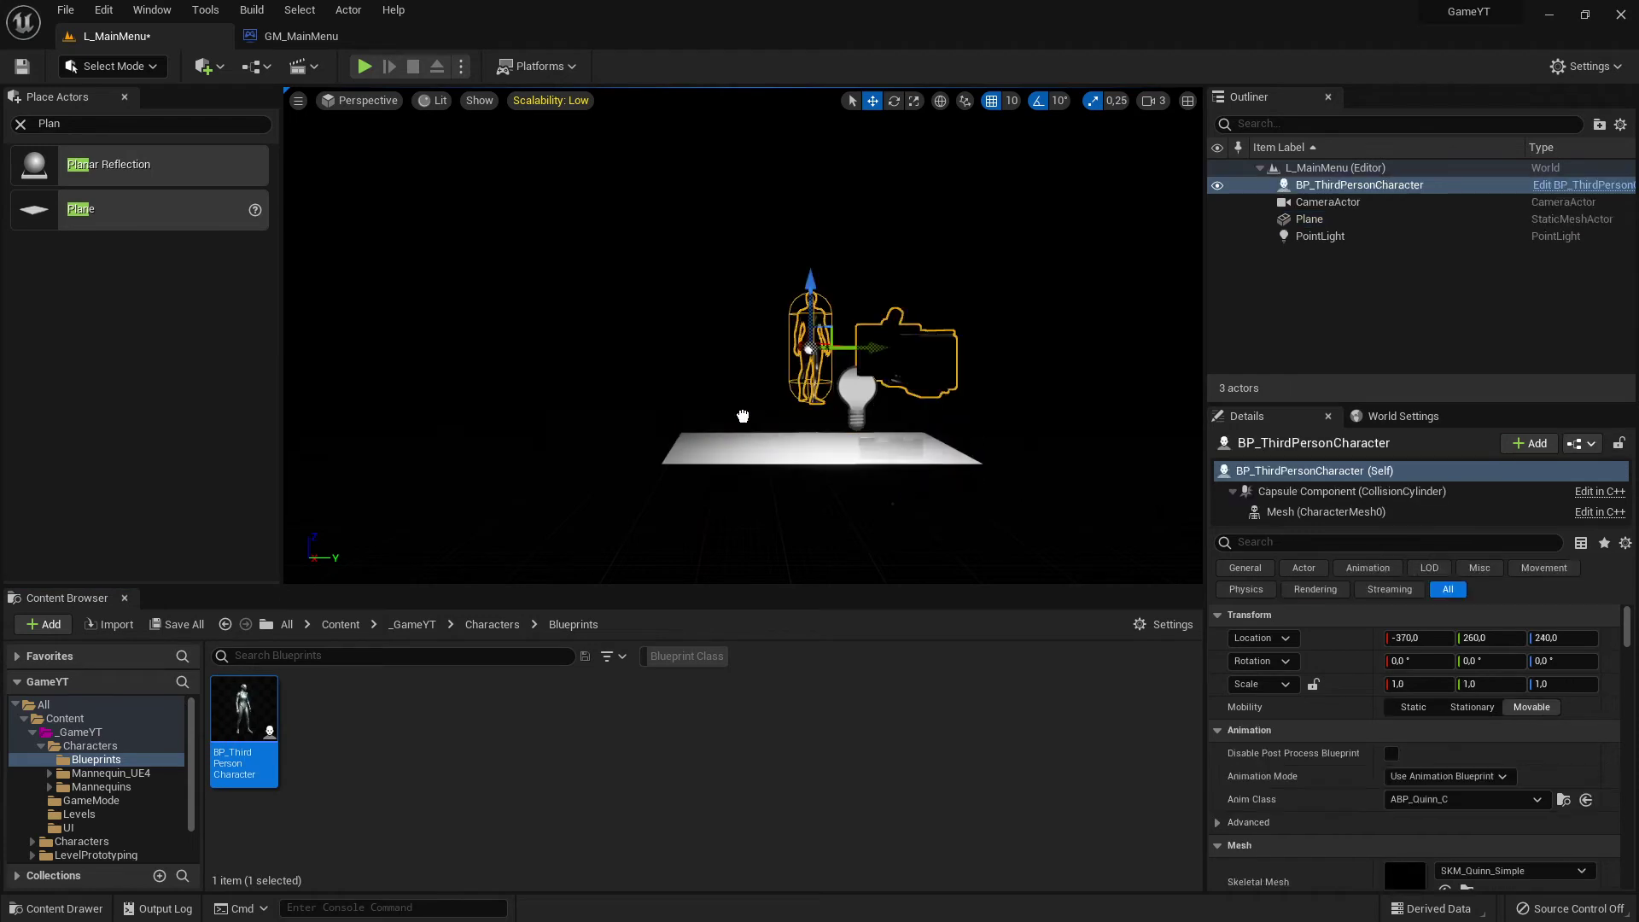
# Rotate the third-person character 180° about its vertical axis so it faces the camera actor.
pyautogui.moveTo(743, 417); pyautogui.dragTo(676, 352, button='right')
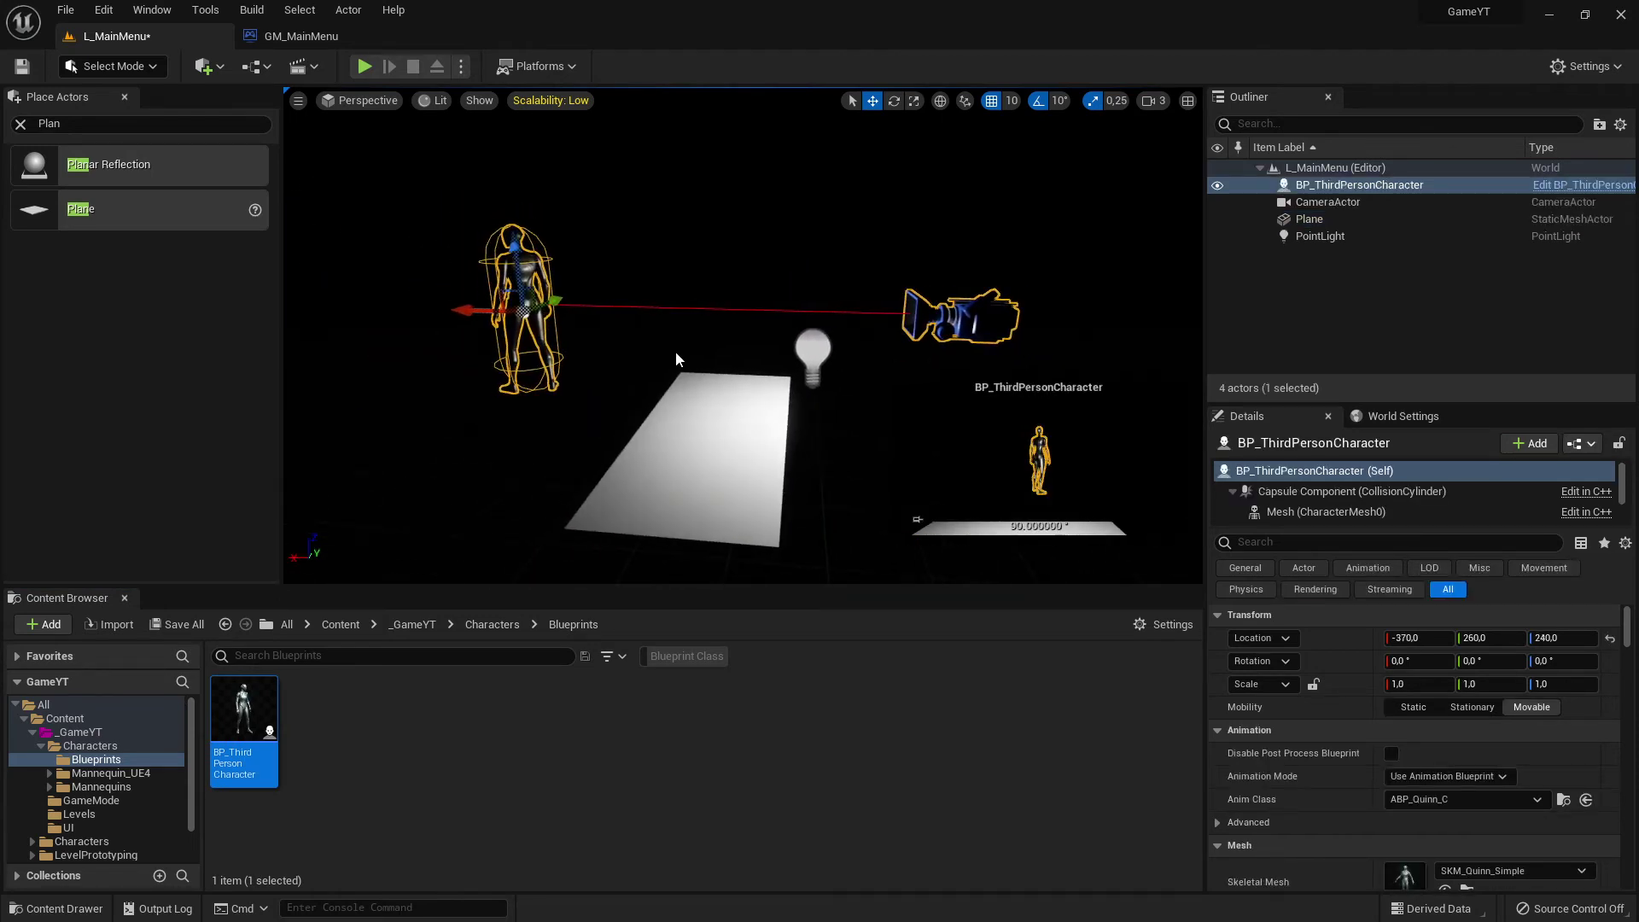
pyautogui.moveTo(645, 406); pyautogui.dragTo(734, 393, button='right')
pyautogui.click(734, 303)
pyautogui.moveTo(734, 304); pyautogui.dragTo(610, 384, button='right')
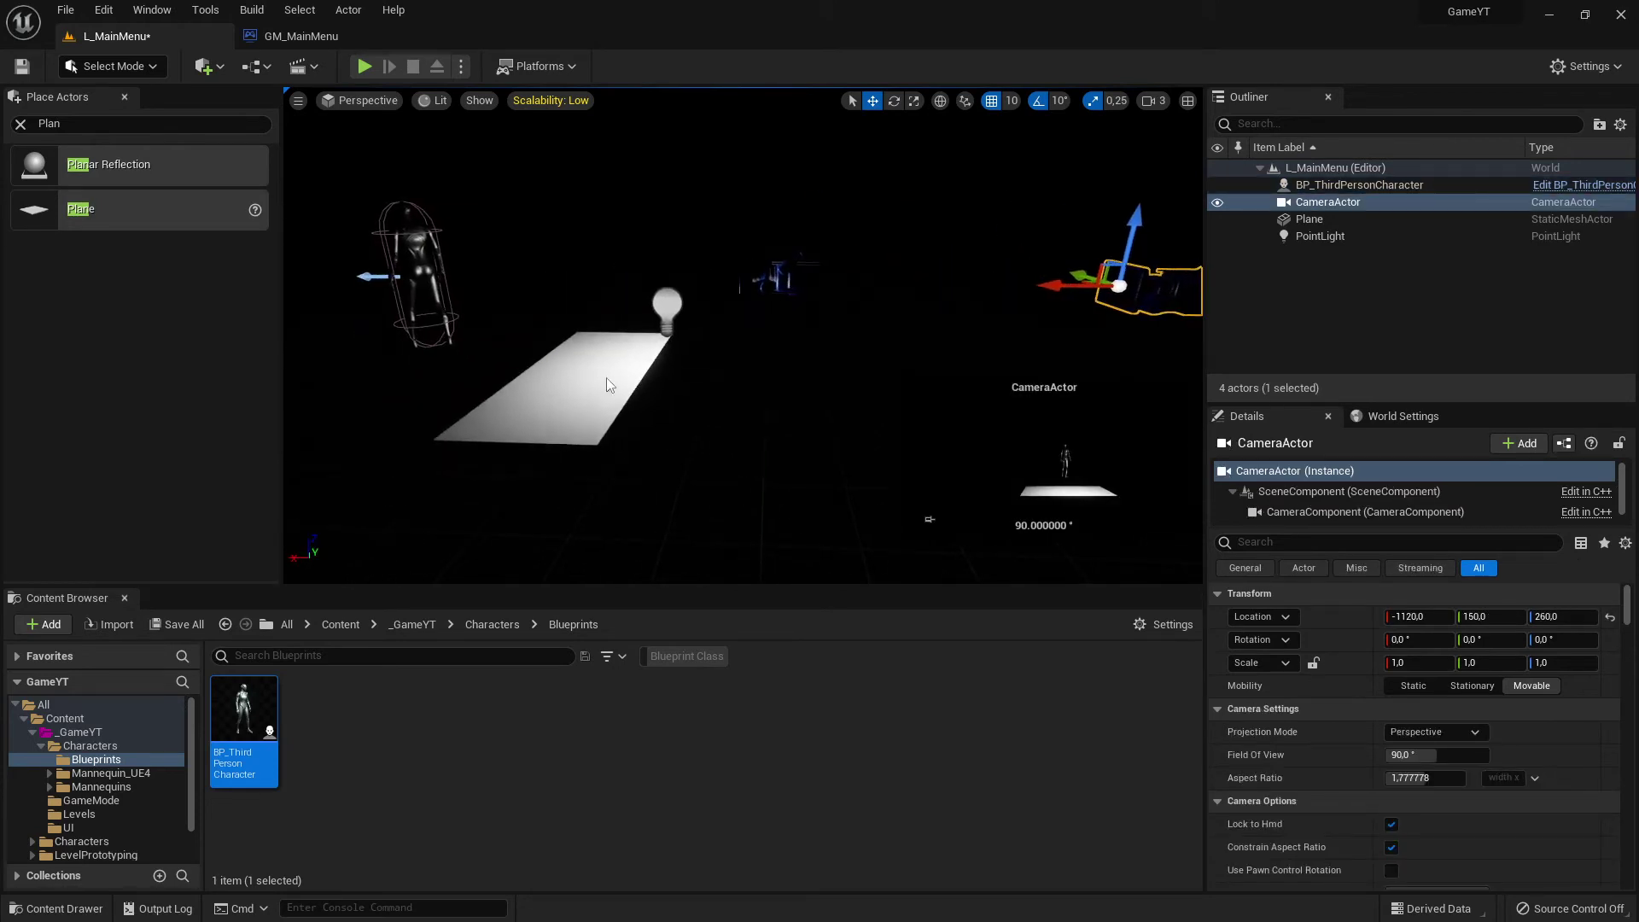
pyautogui.click(424, 290)
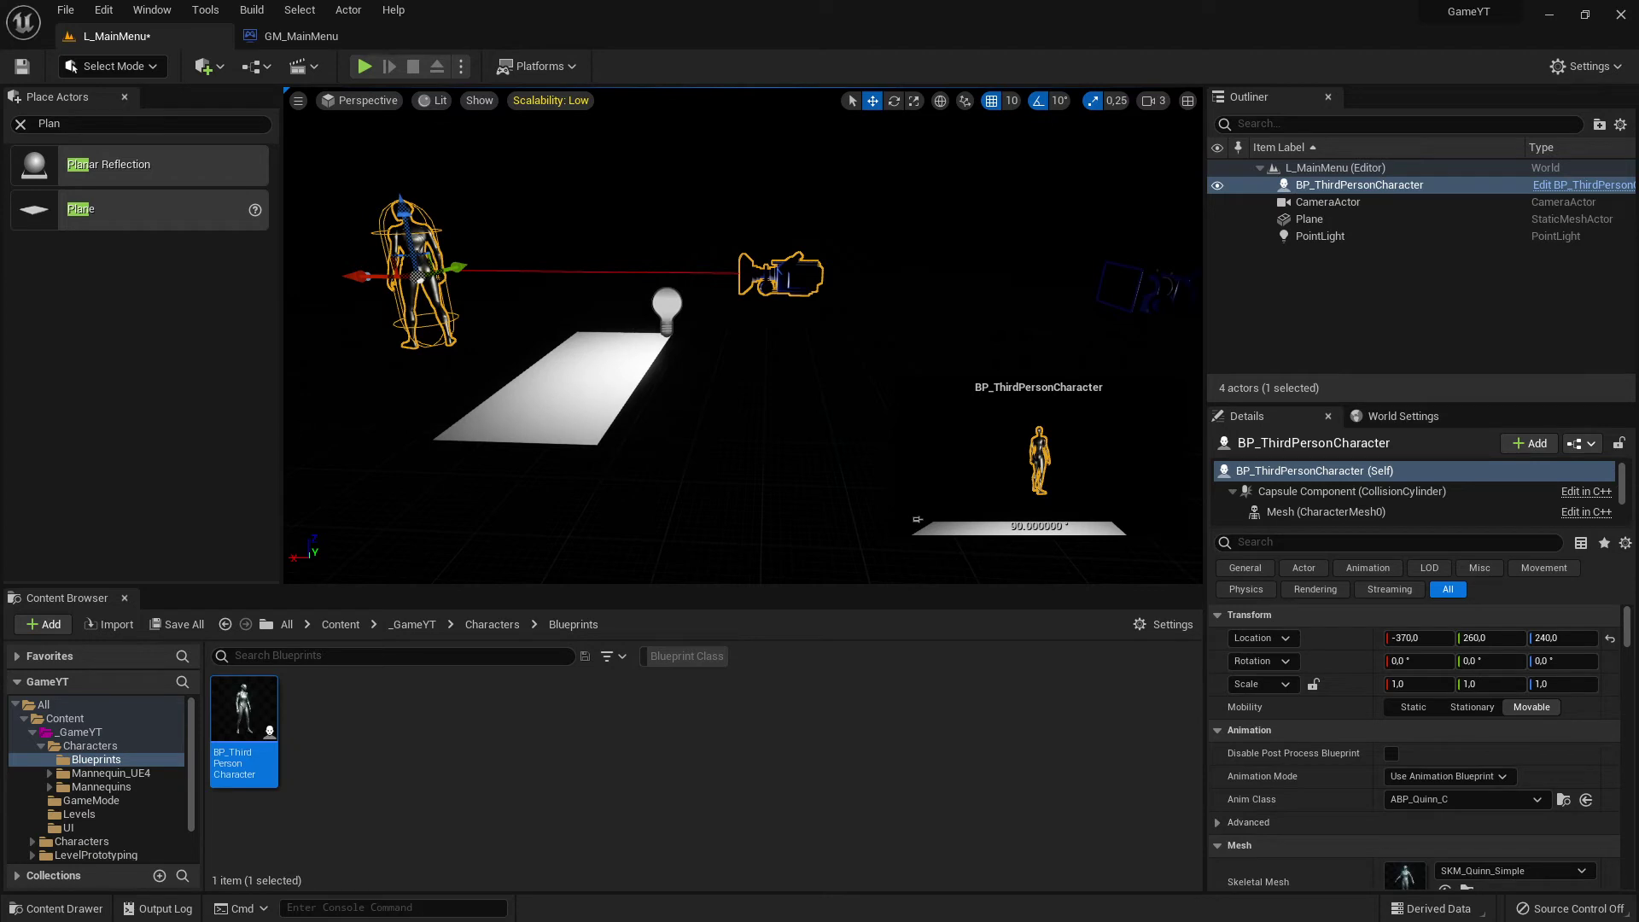
pyautogui.moveTo(550, 391)
pyautogui.mouseDown(button='right')
pyautogui.moveTo(512, 391)
pyautogui.moveTo(549, 391)
pyautogui.moveTo(503, 371)
pyautogui.moveTo(551, 391)
pyautogui.mouseUp(button='right')
pyautogui.press('e')
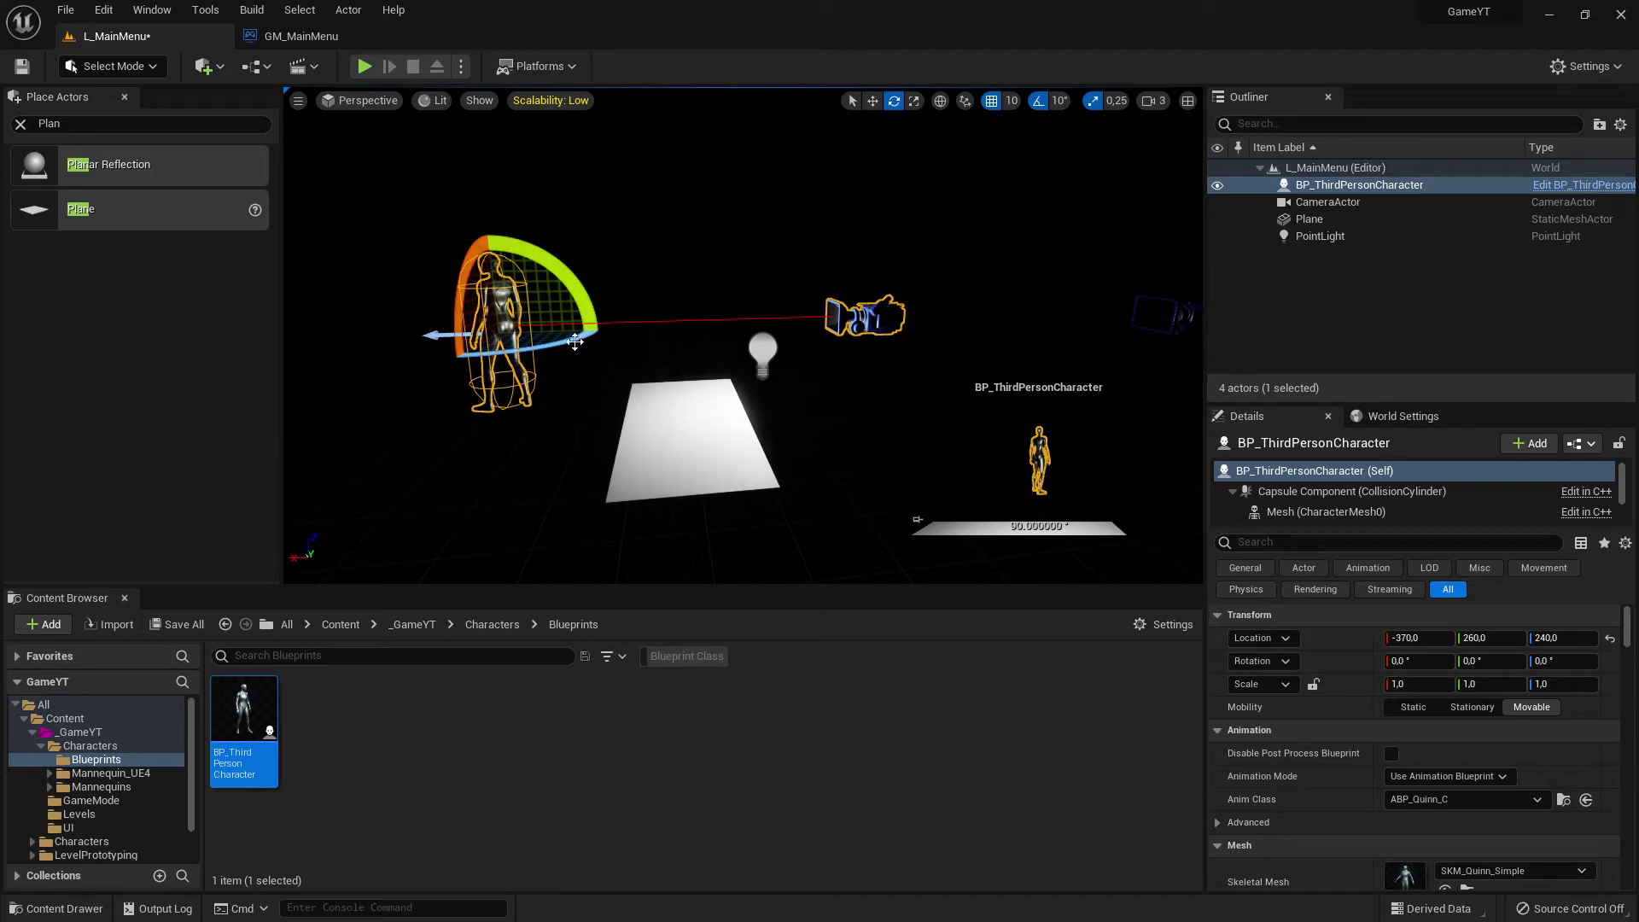
pyautogui.moveTo(563, 337); pyautogui.dragTo(781, 338)
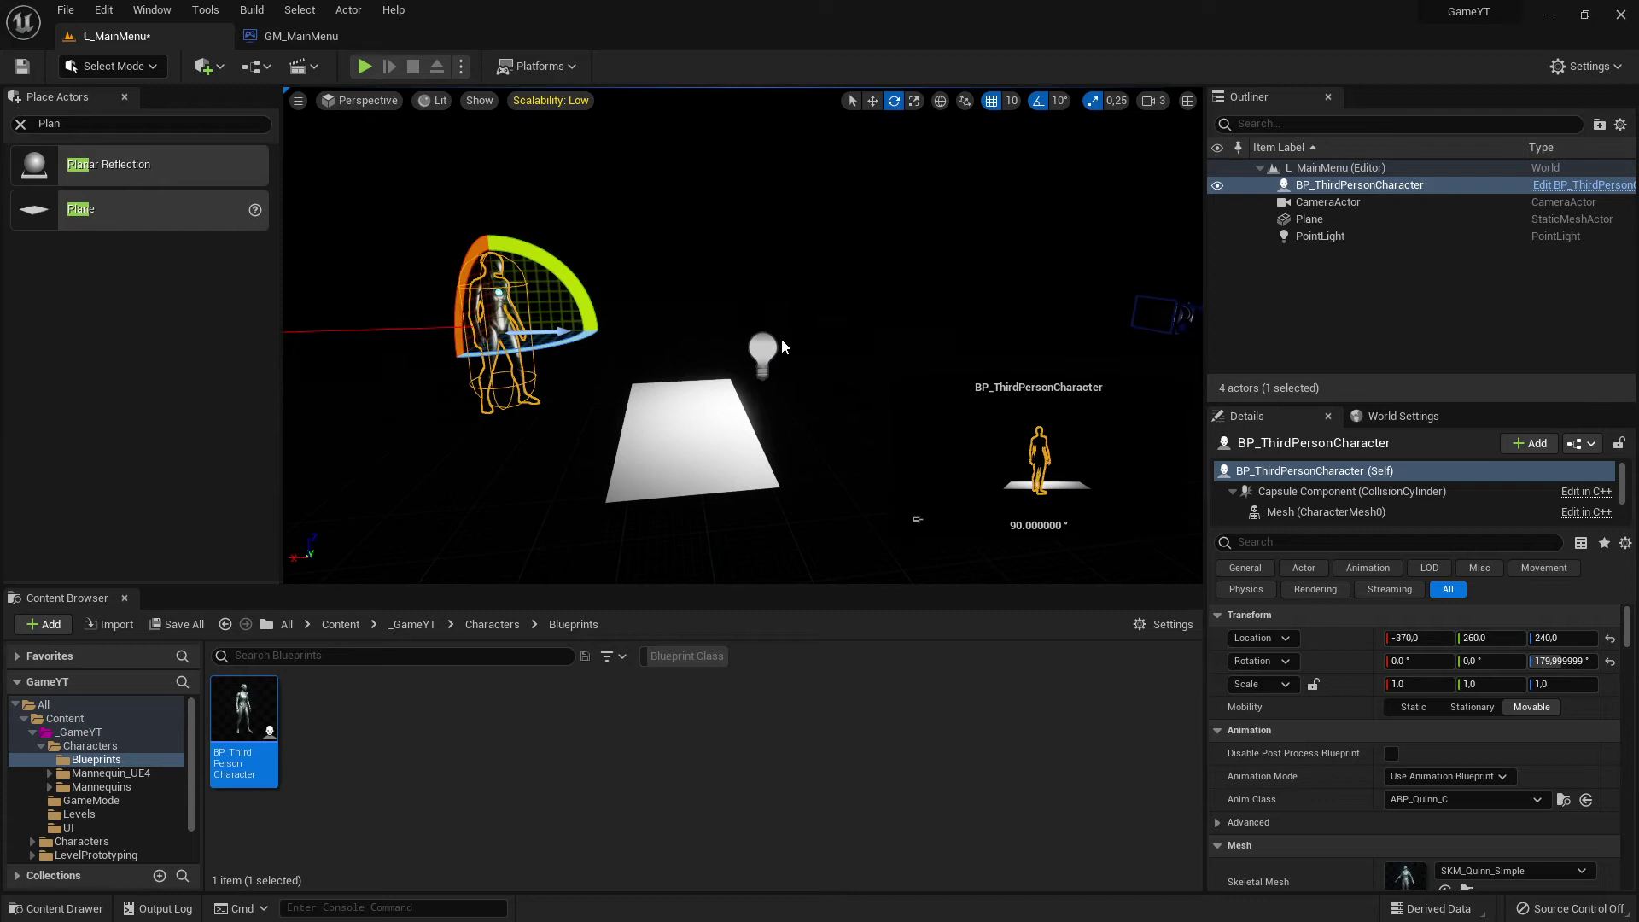
pyautogui.moveTo(781, 338)
pyautogui.mouseDown(button='right')
pyautogui.moveTo(781, 298)
pyautogui.moveTo(768, 347)
pyautogui.mouseUp(button='right')
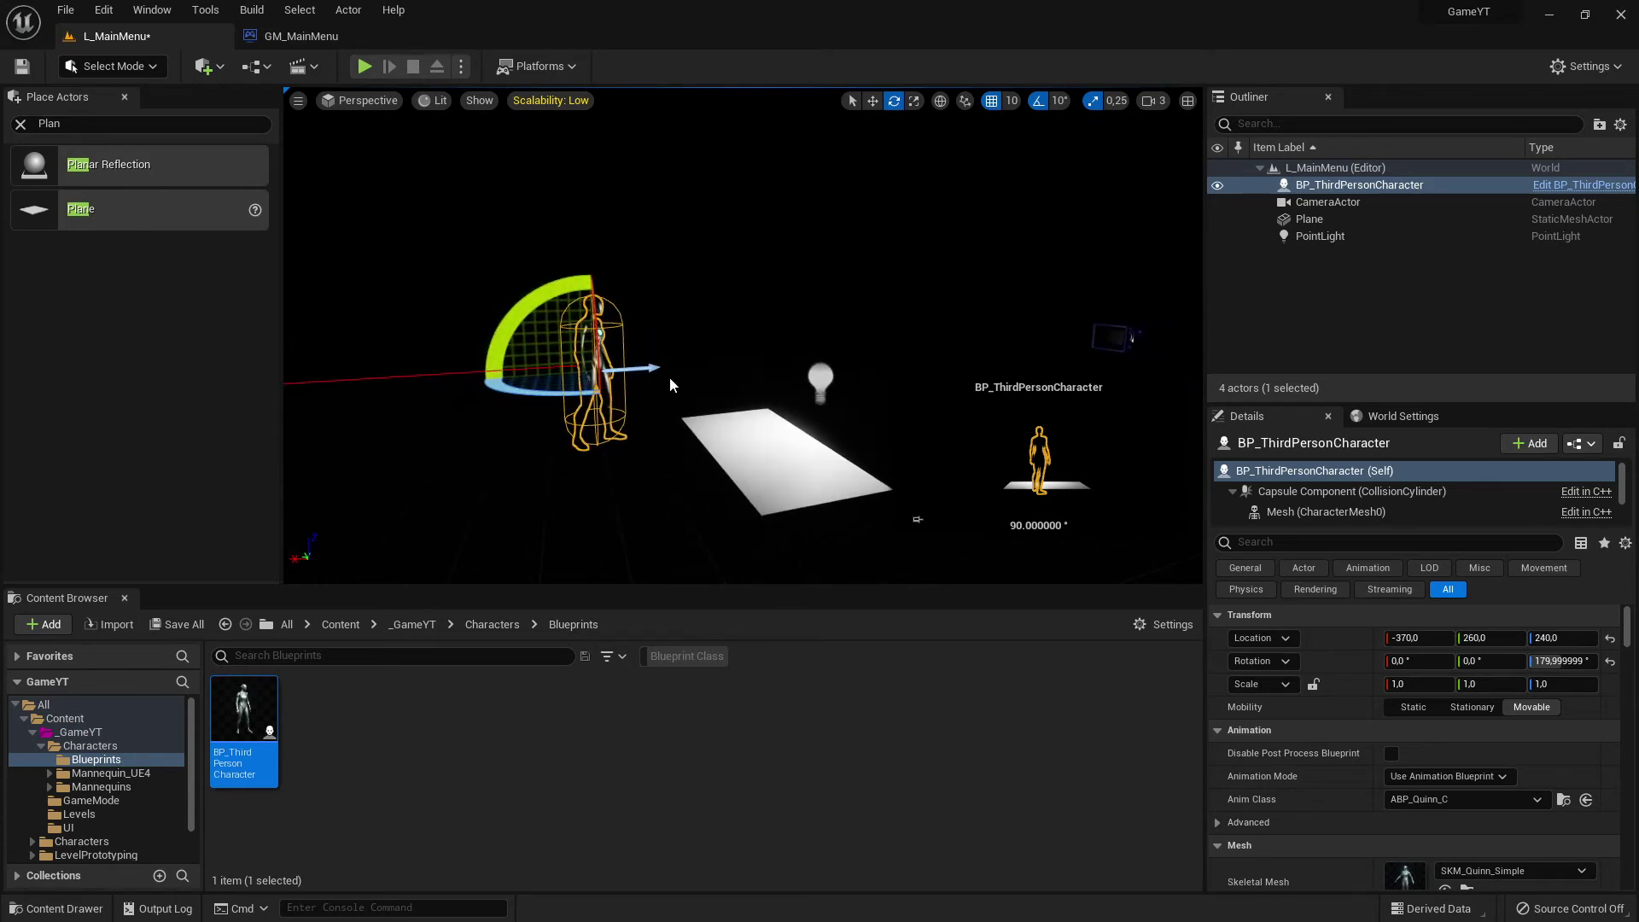
# Move the third-person character over the floor plane, to about X -560 and Y 210.
pyautogui.press('w')
pyautogui.moveTo(669, 376); pyautogui.dragTo(705, 347, button='right')
pyautogui.moveTo(860, 345); pyautogui.dragTo(732, 359)
pyautogui.moveTo(732, 358)
pyautogui.mouseDown(button='right')
pyautogui.moveTo(841, 393)
pyautogui.moveTo(715, 348)
pyautogui.mouseUp(button='right')
pyautogui.moveTo(528, 360); pyautogui.dragTo(753, 356)
pyautogui.moveTo(753, 356); pyautogui.dragTo(862, 359, button='right')
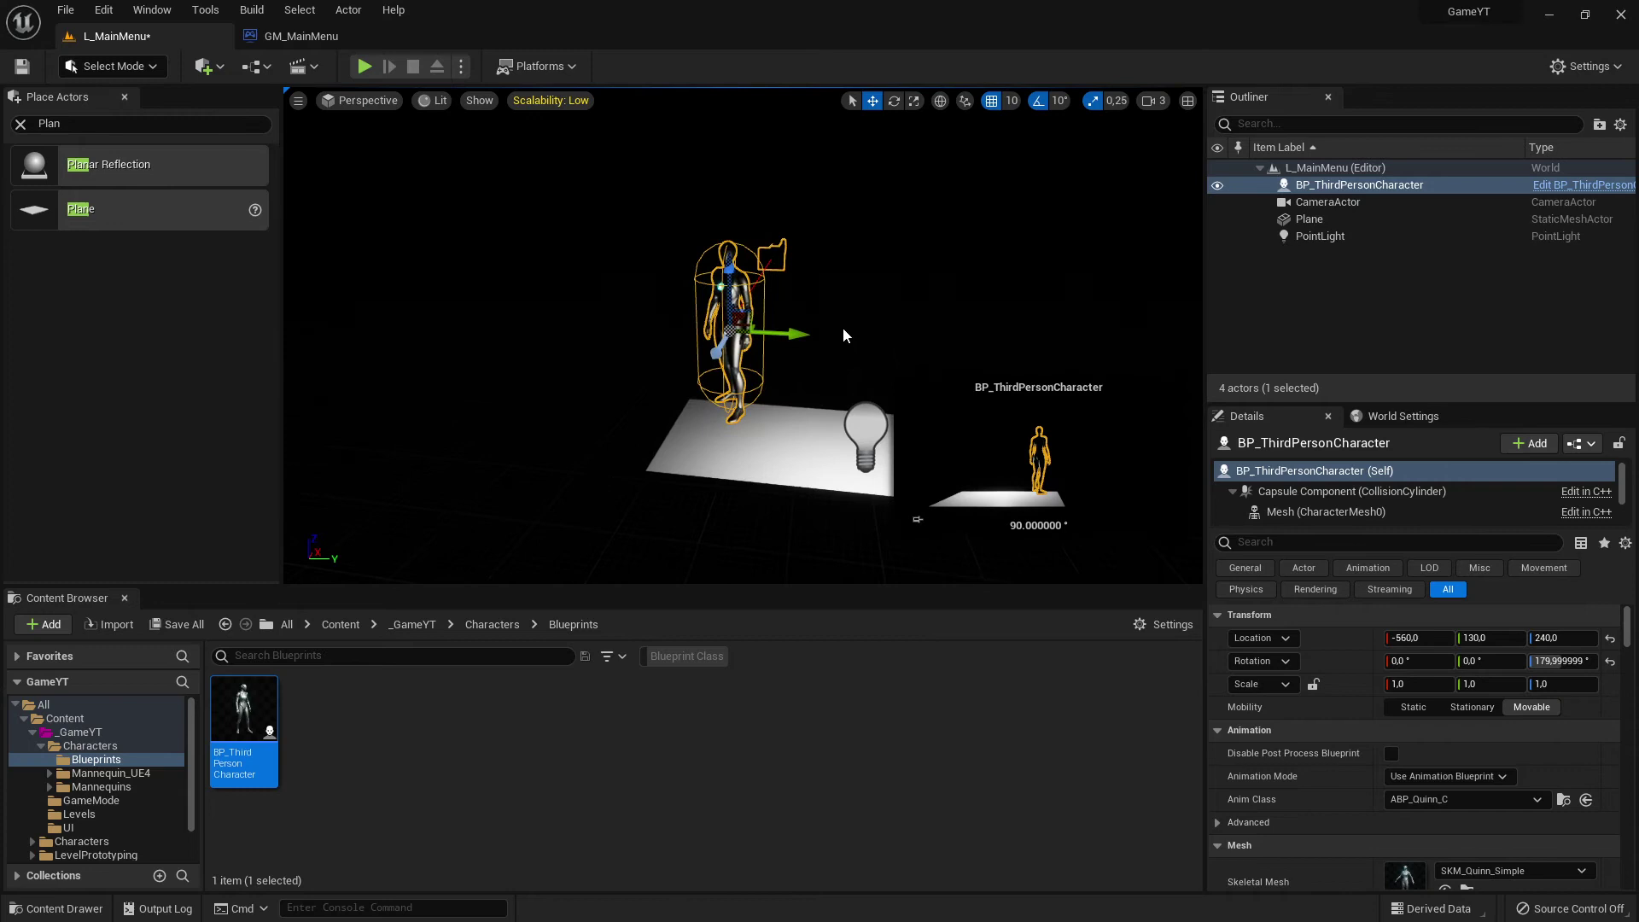
pyautogui.moveTo(802, 333); pyautogui.dragTo(896, 334)
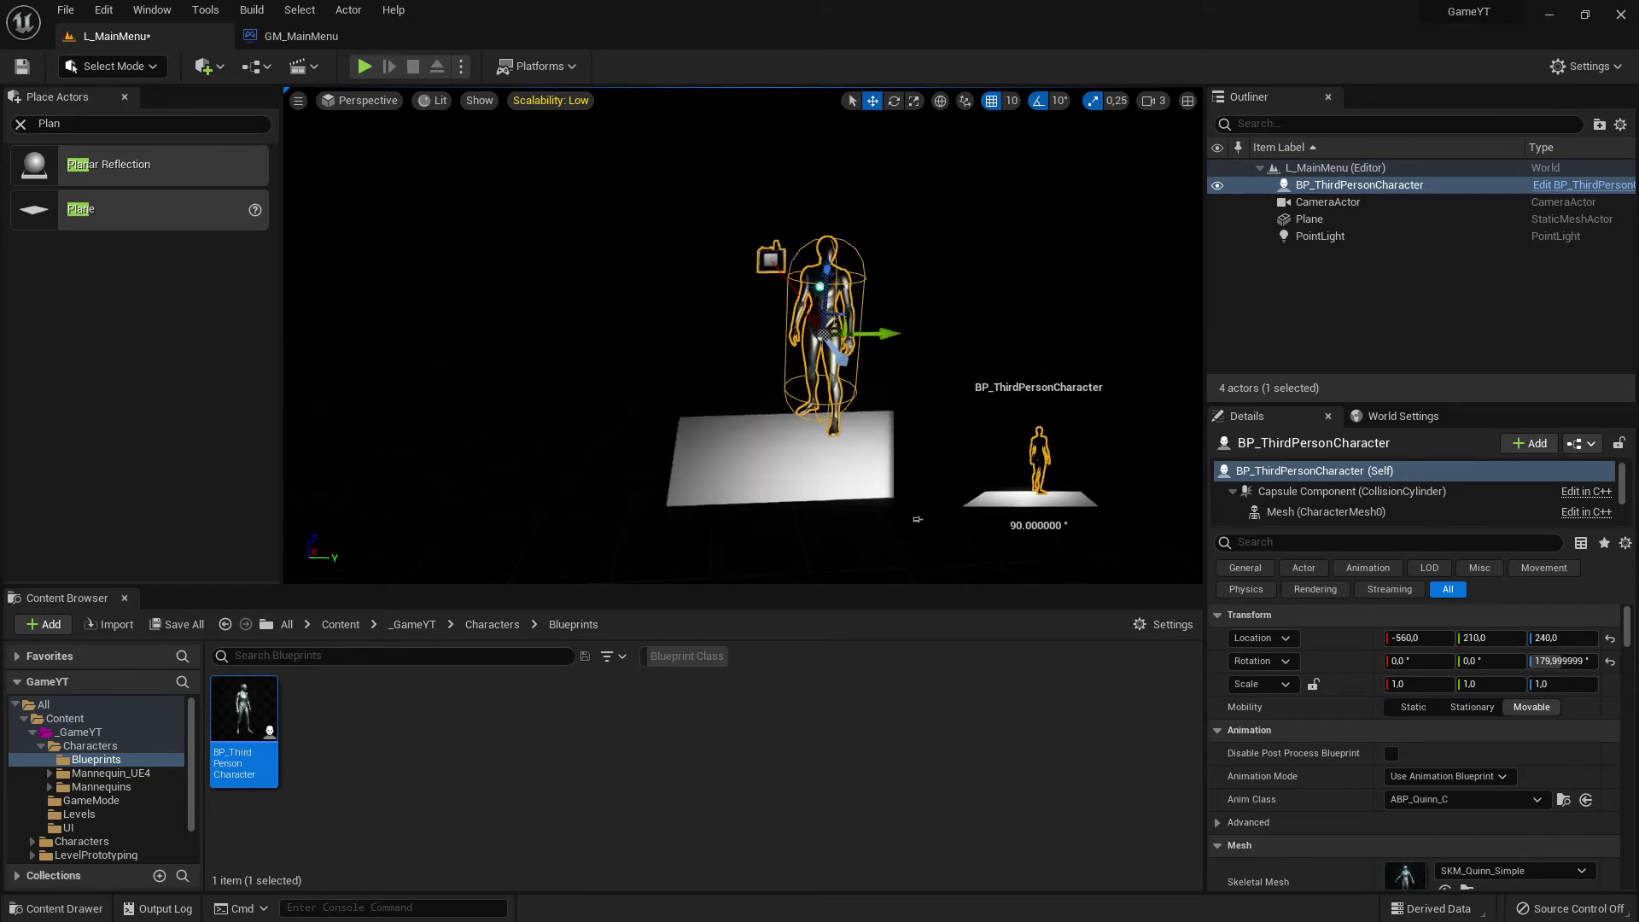
pyautogui.moveTo(702, 361); pyautogui.dragTo(845, 401, button='right')
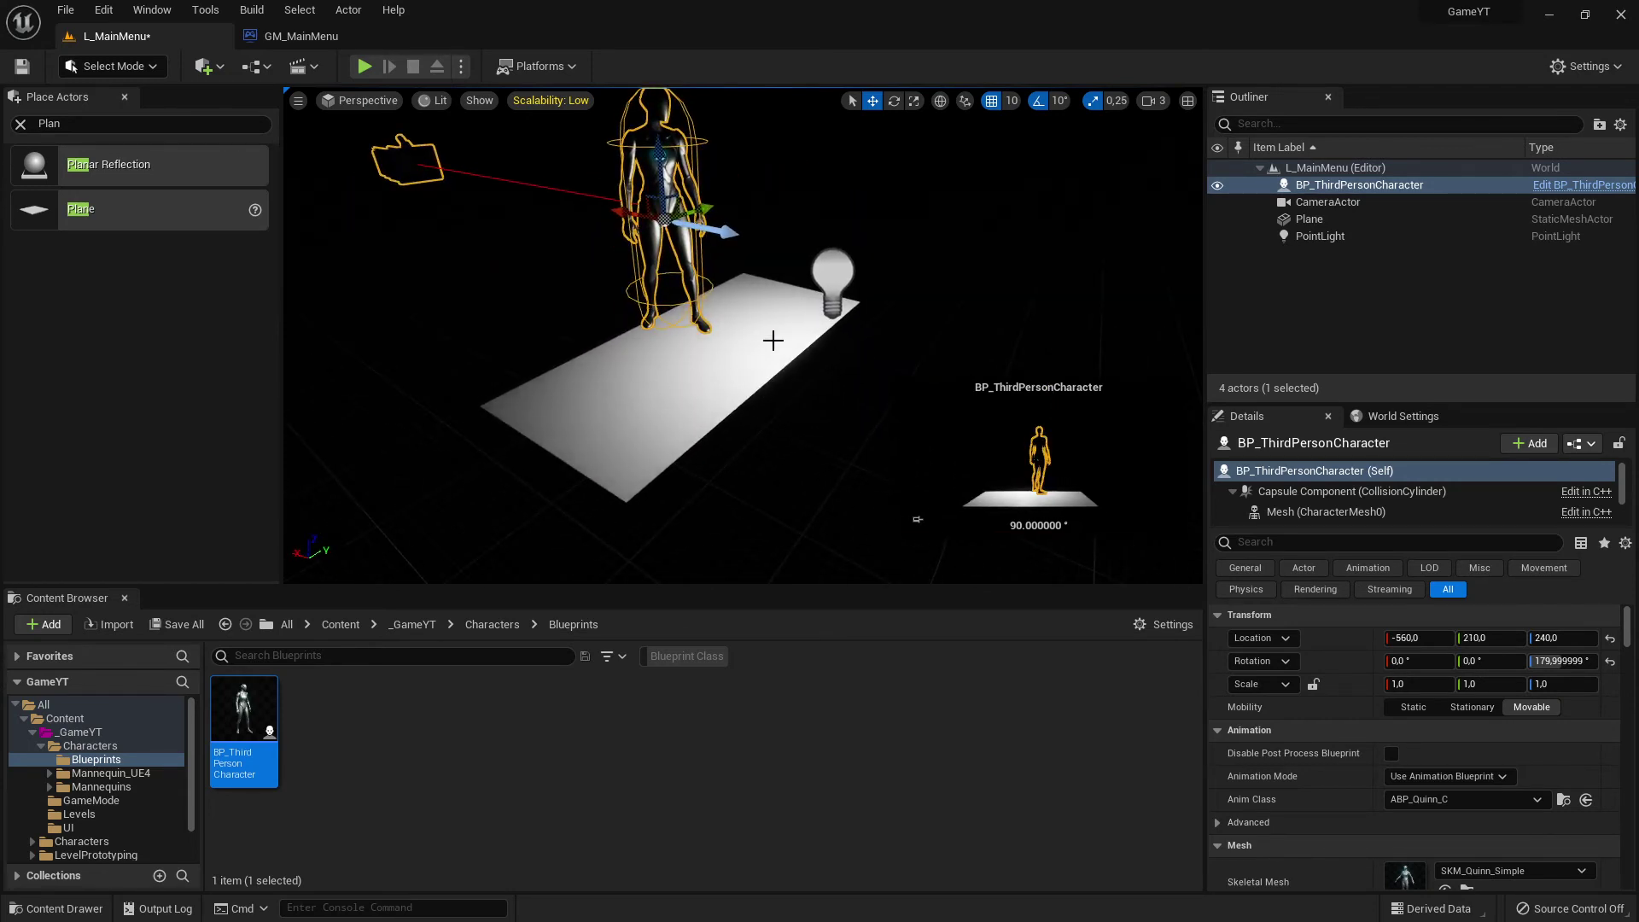
# Lift the third-person character above the floor plane and snap it down onto the surface below.
pyautogui.moveTo(758, 179)
pyautogui.mouseDown(button='right')
pyautogui.moveTo(631, 179)
pyautogui.moveTo(742, 162)
pyautogui.moveTo(758, 180)
pyautogui.mouseUp(button='right')
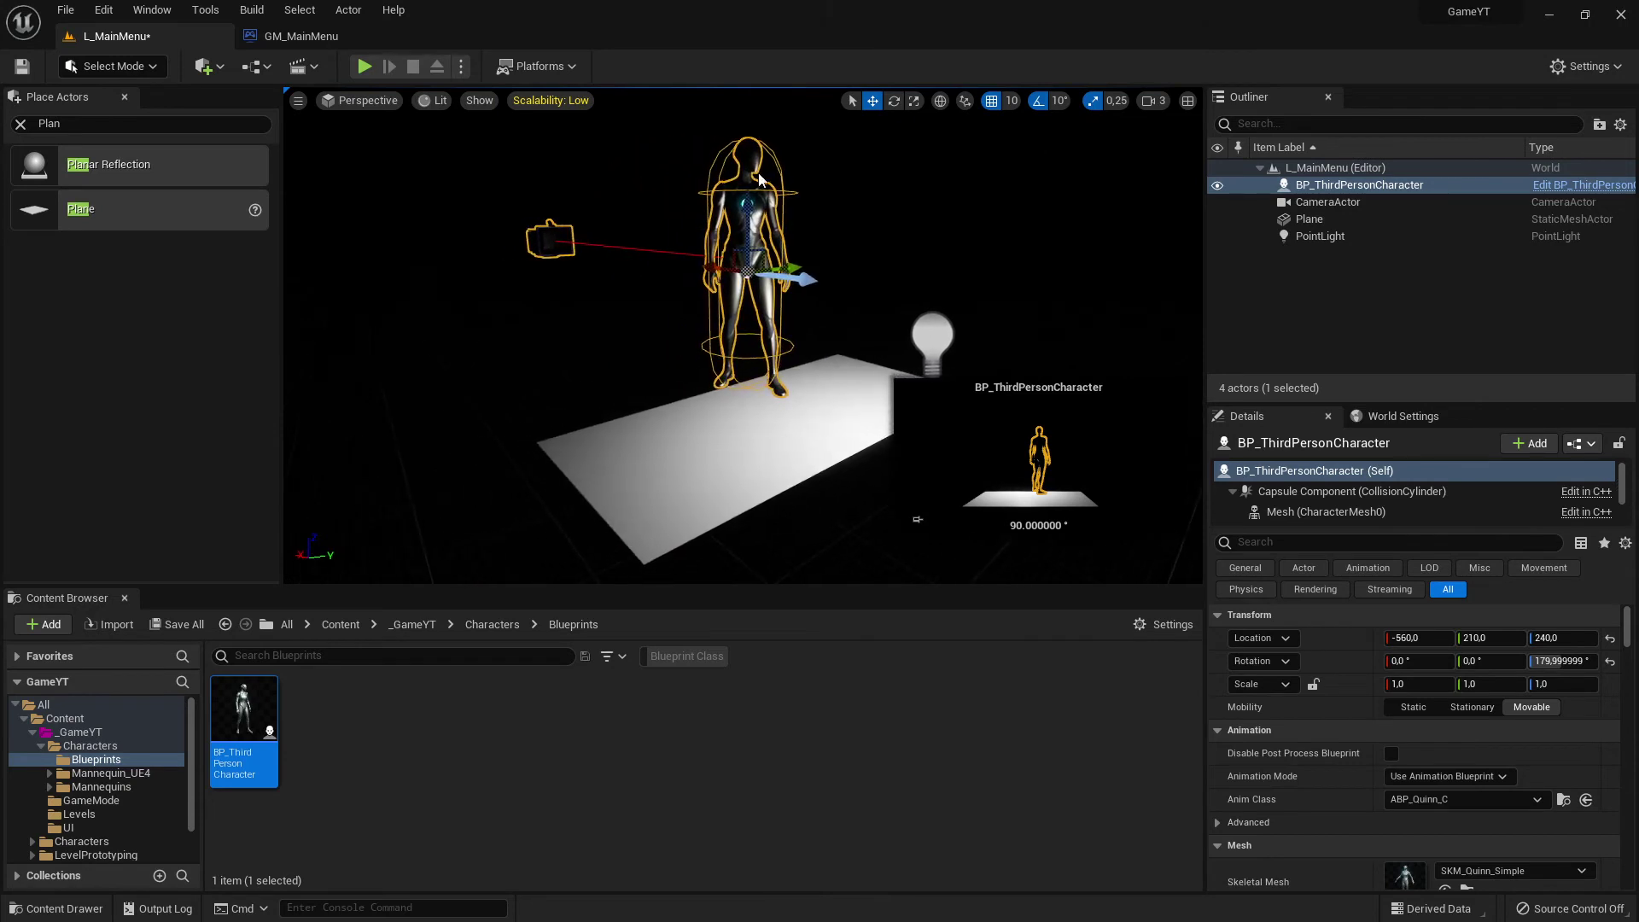
pyautogui.moveTo(750, 228); pyautogui.dragTo(764, 175)
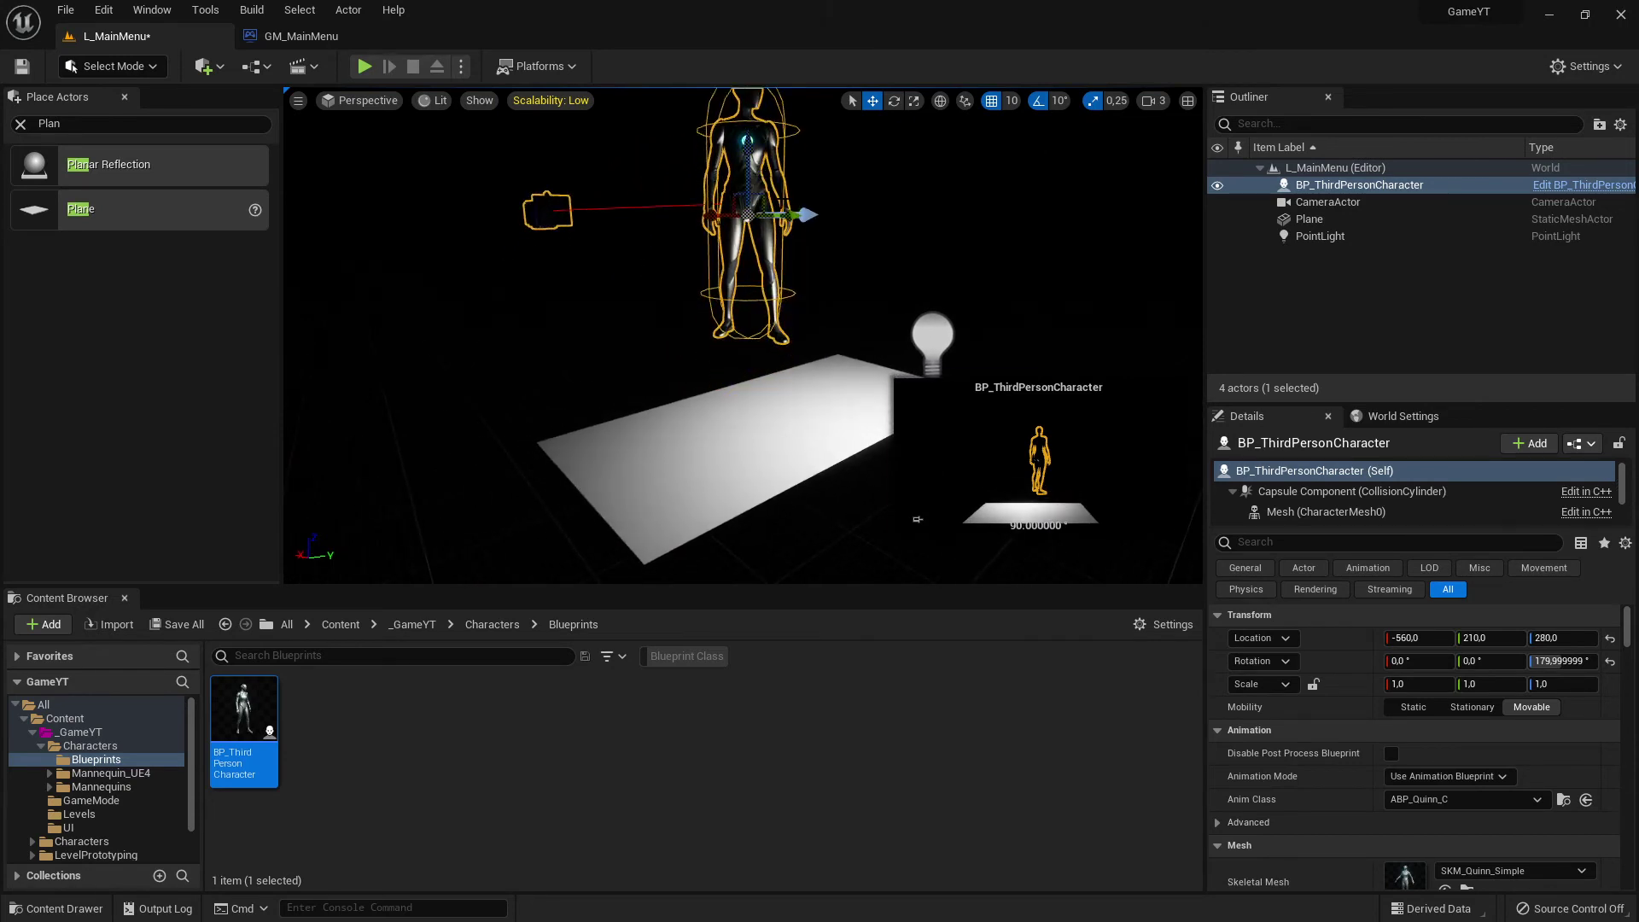
pyautogui.press('End')
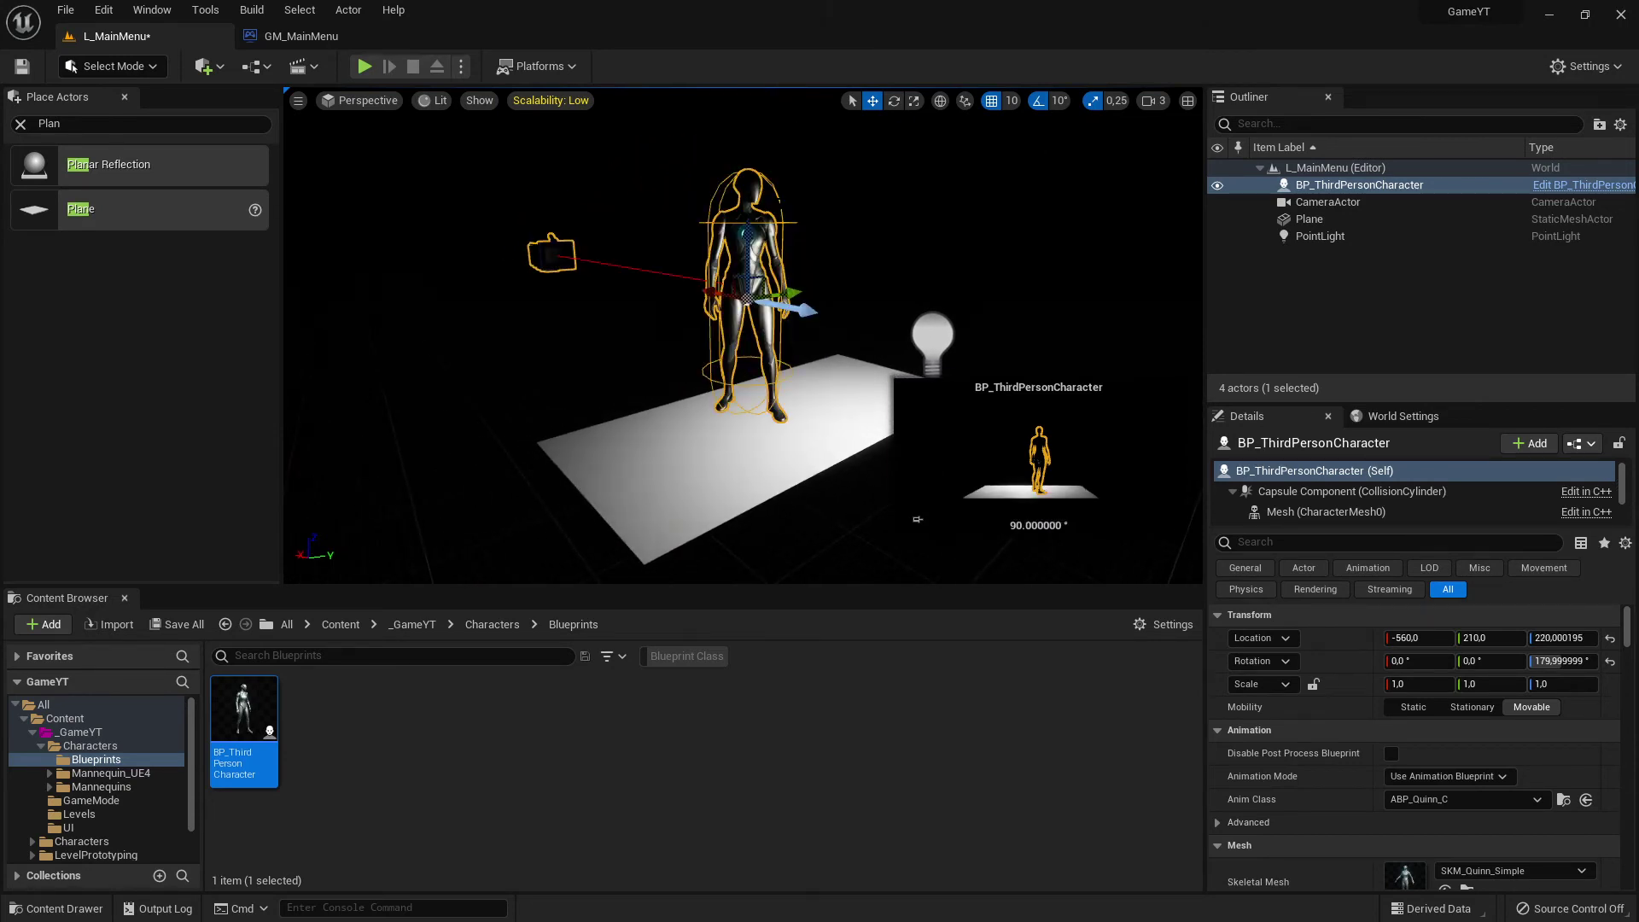
pyautogui.moveTo(678, 201); pyautogui.dragTo(528, 258, button='right')
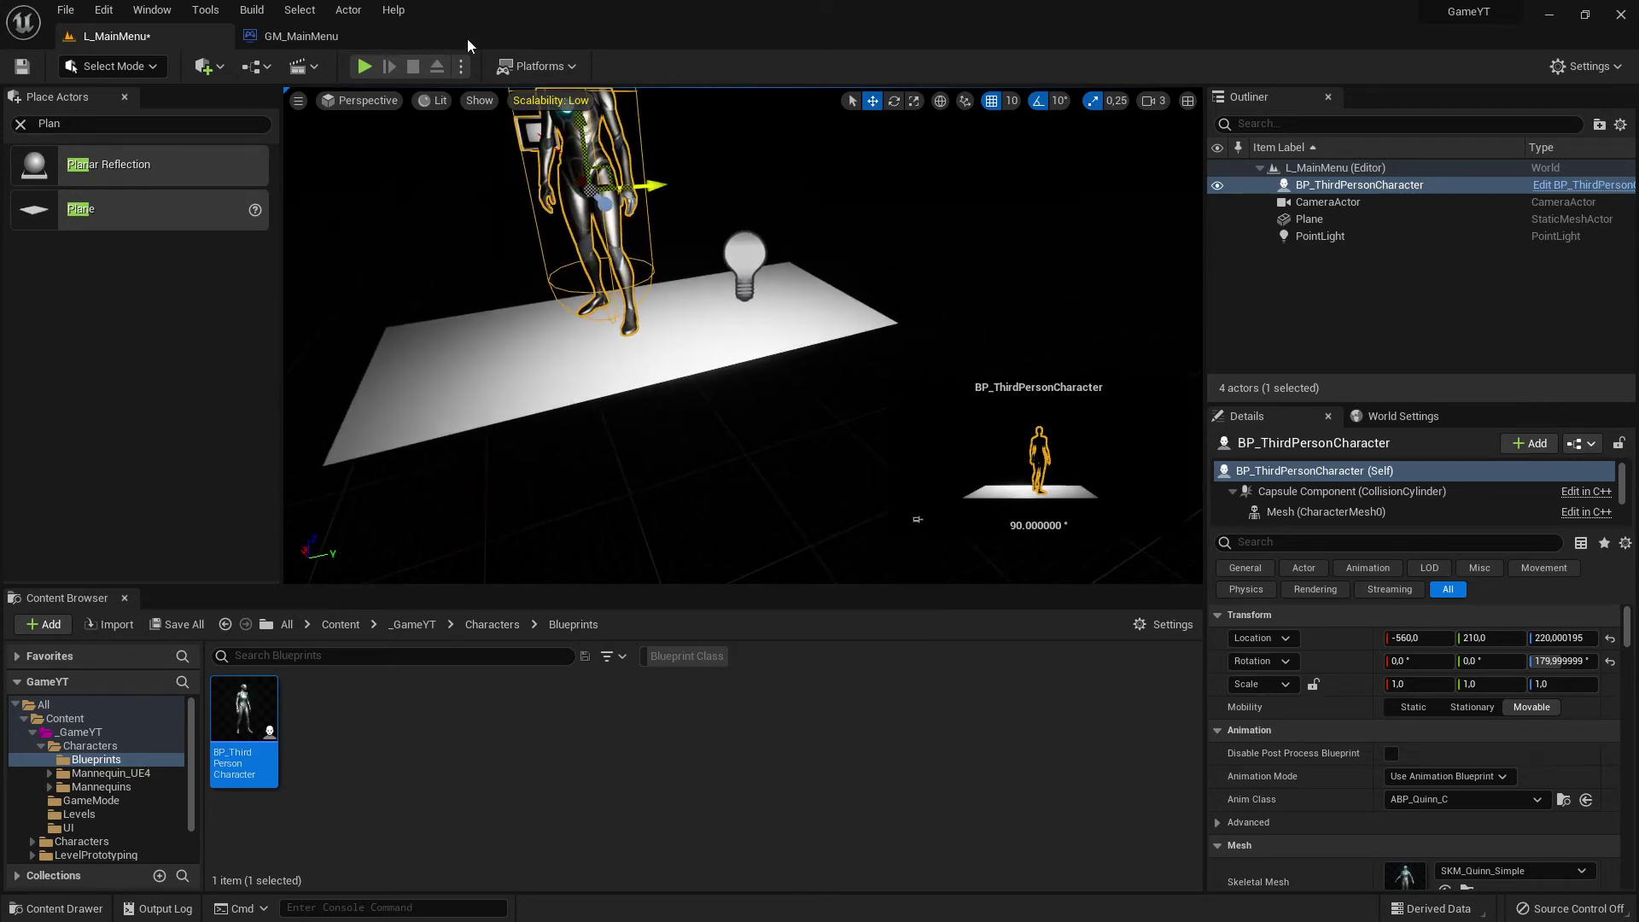
# Preview the main menu level in play mode to check the character behind the Start and Quit buttons.
pyautogui.click(364, 66)
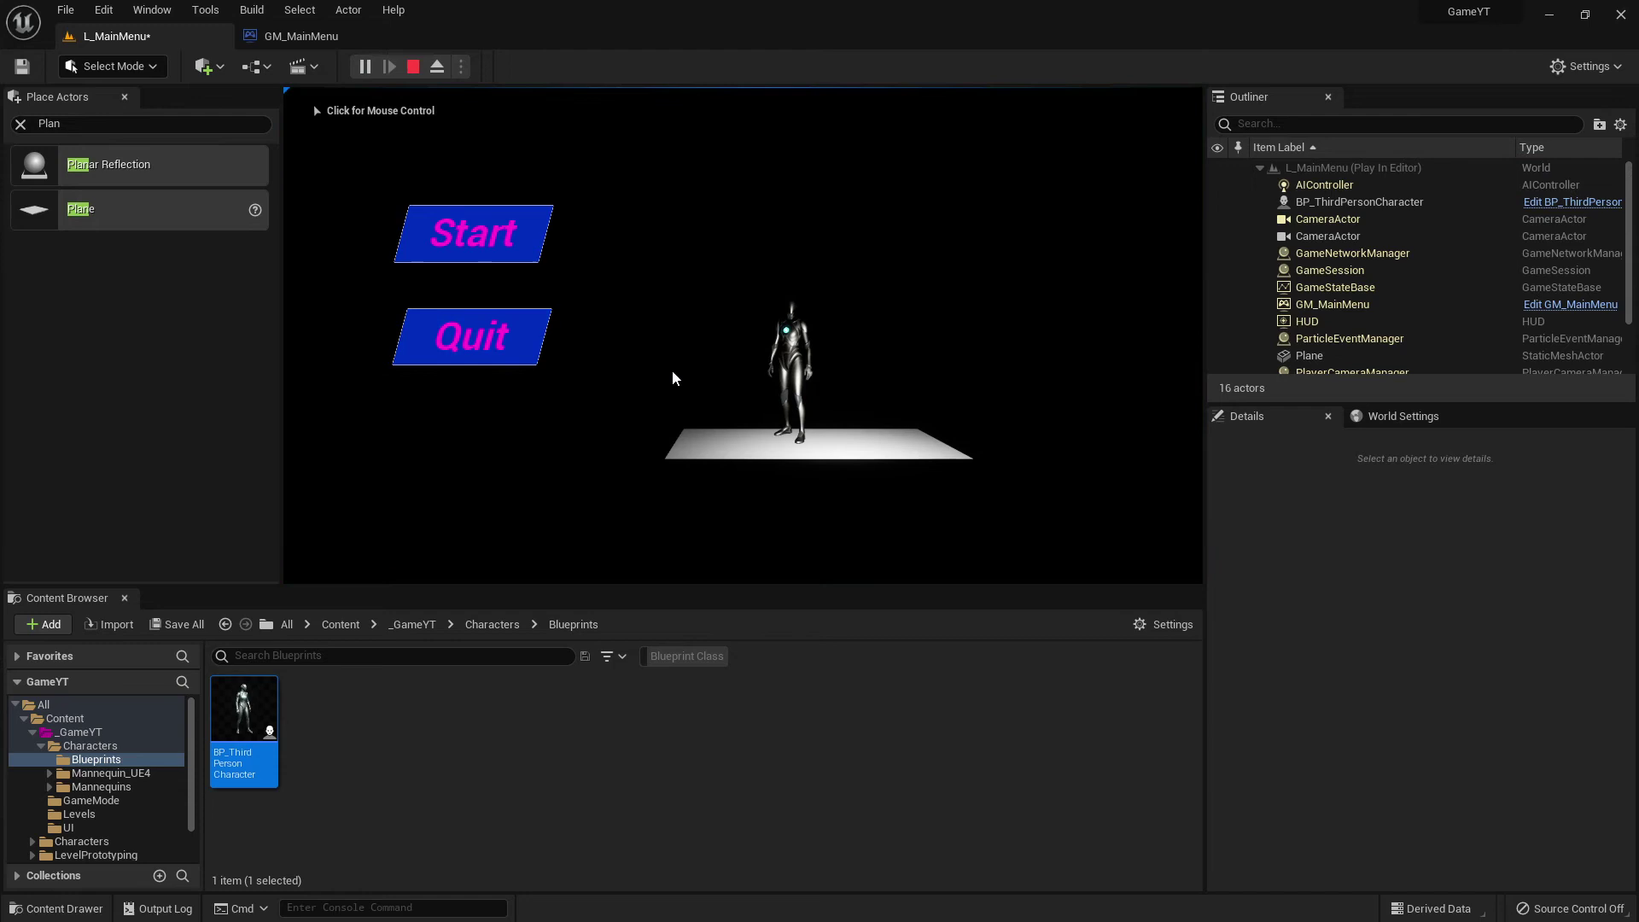
pyautogui.click(726, 346)
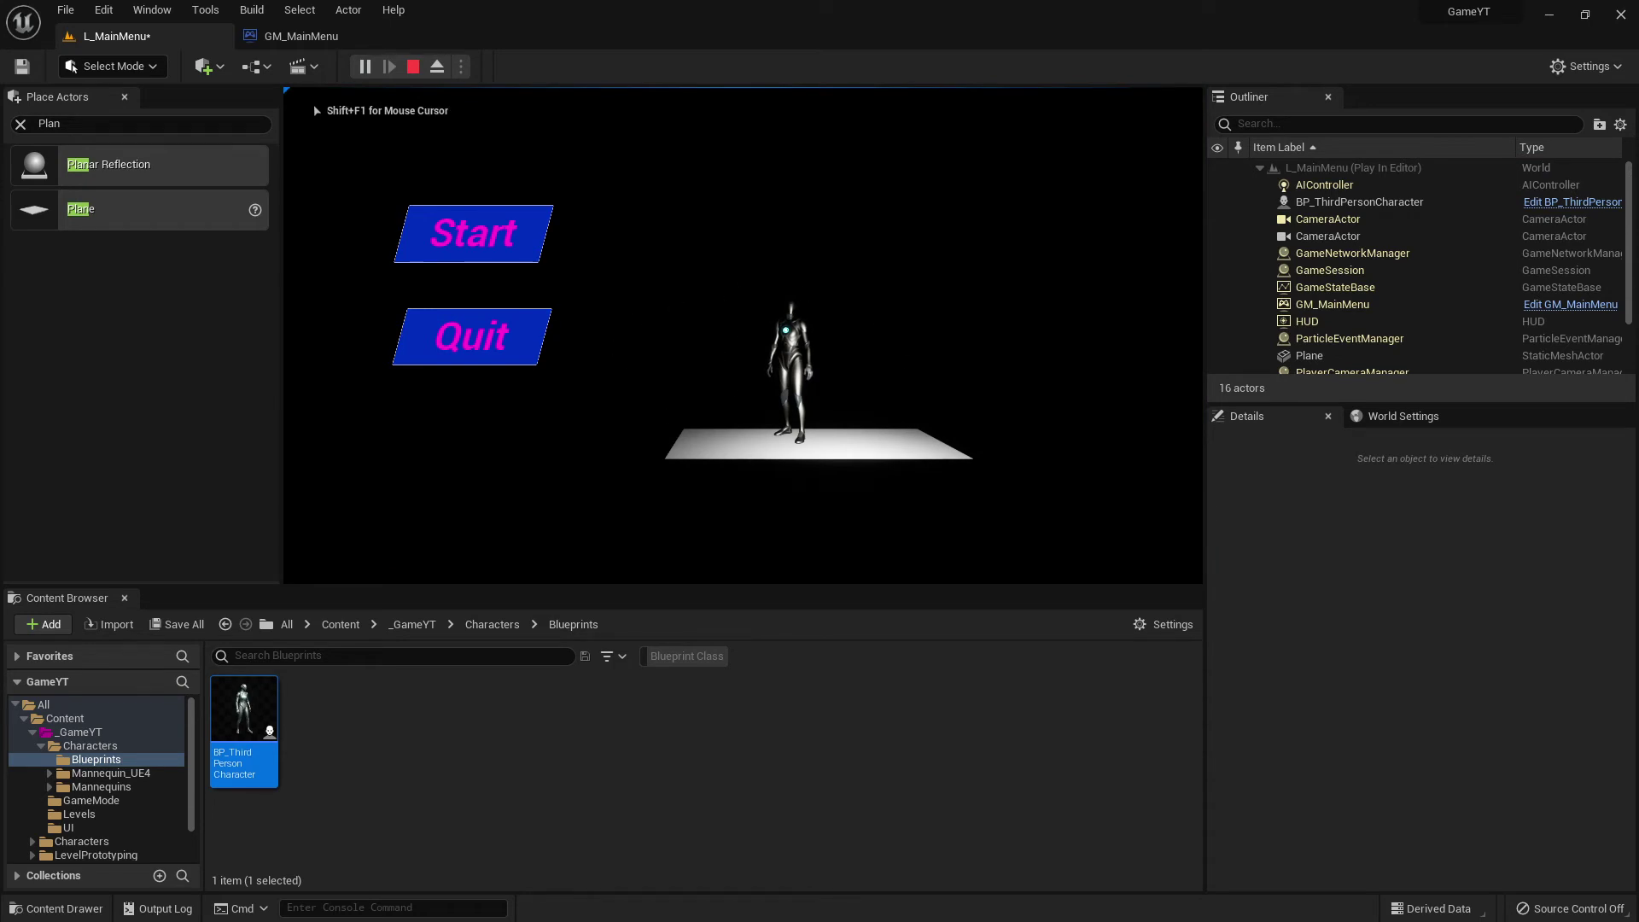
pyautogui.press('Escape')
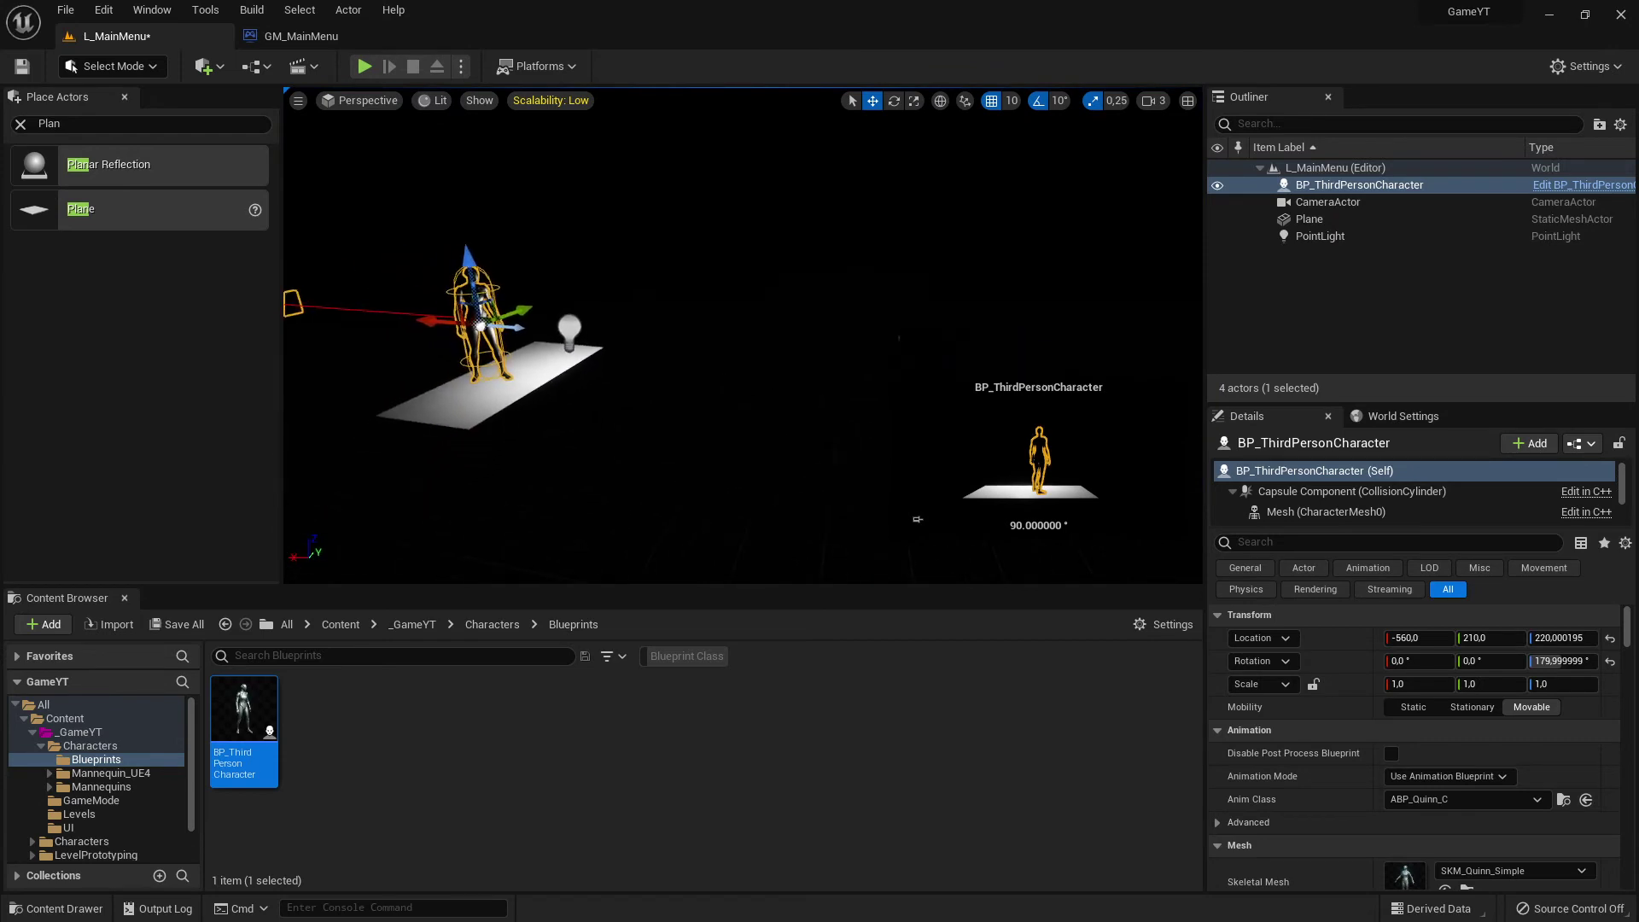
# Move the camera actor closer to the character, to X -960 and Y 180, and preview the framing in play mode.
pyautogui.moveTo(694, 326); pyautogui.dragTo(751, 290)
pyautogui.click(851, 335)
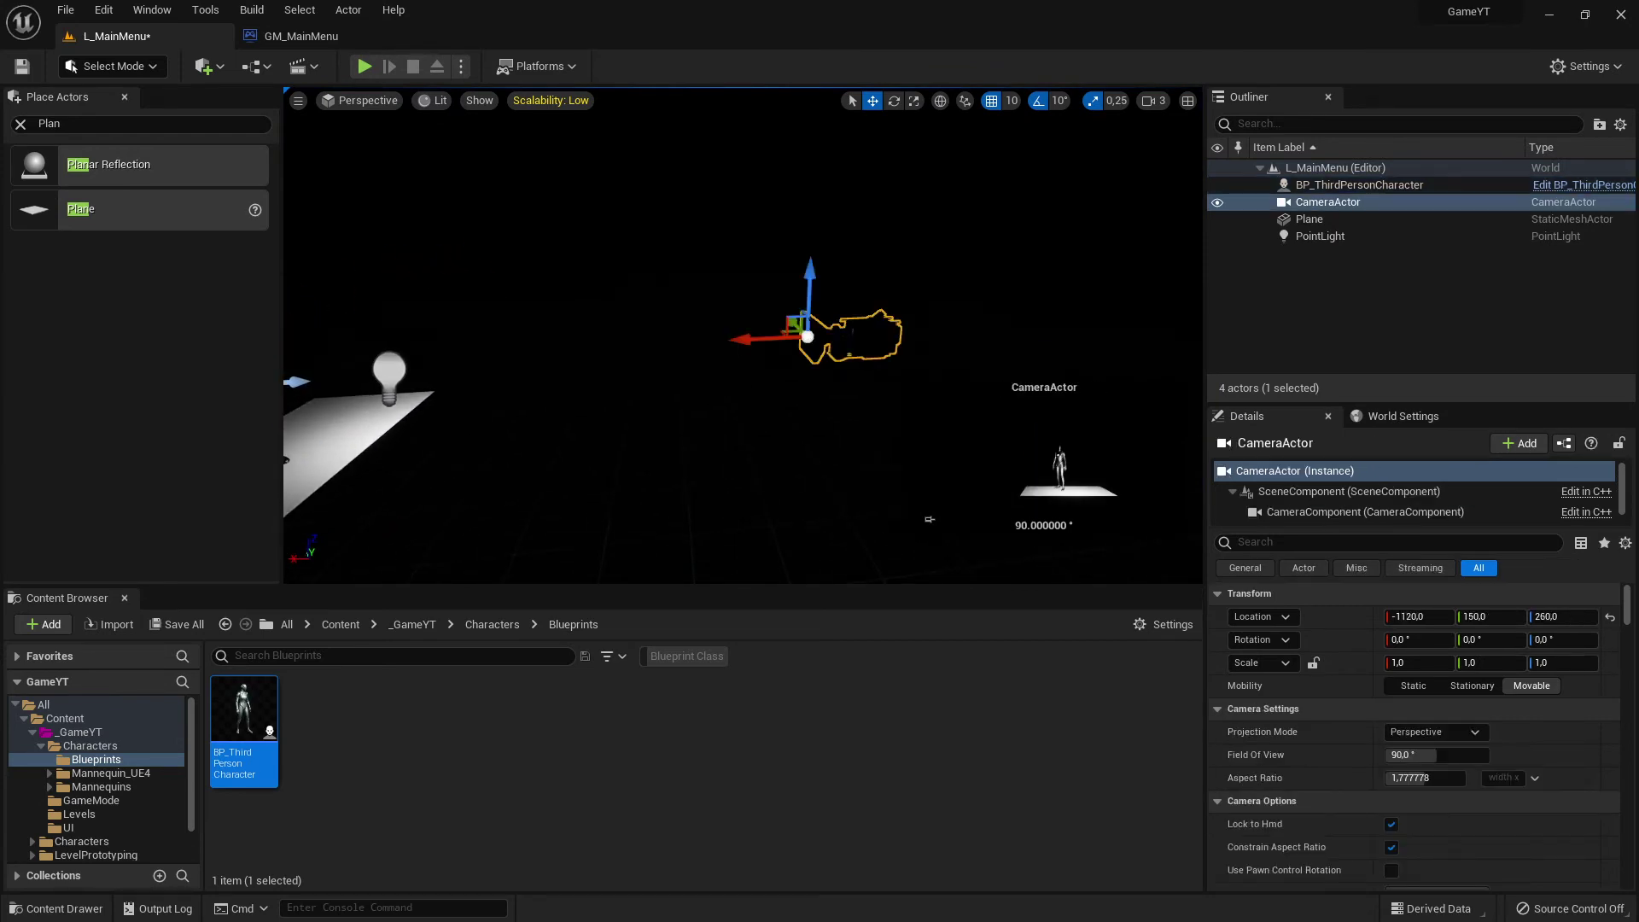
pyautogui.moveTo(696, 370); pyautogui.dragTo(741, 344, button='right')
pyautogui.moveTo(558, 386)
pyautogui.mouseDown(button='right')
pyautogui.moveTo(614, 375)
pyautogui.moveTo(538, 403)
pyautogui.moveTo(557, 386)
pyautogui.mouseUp(button='right')
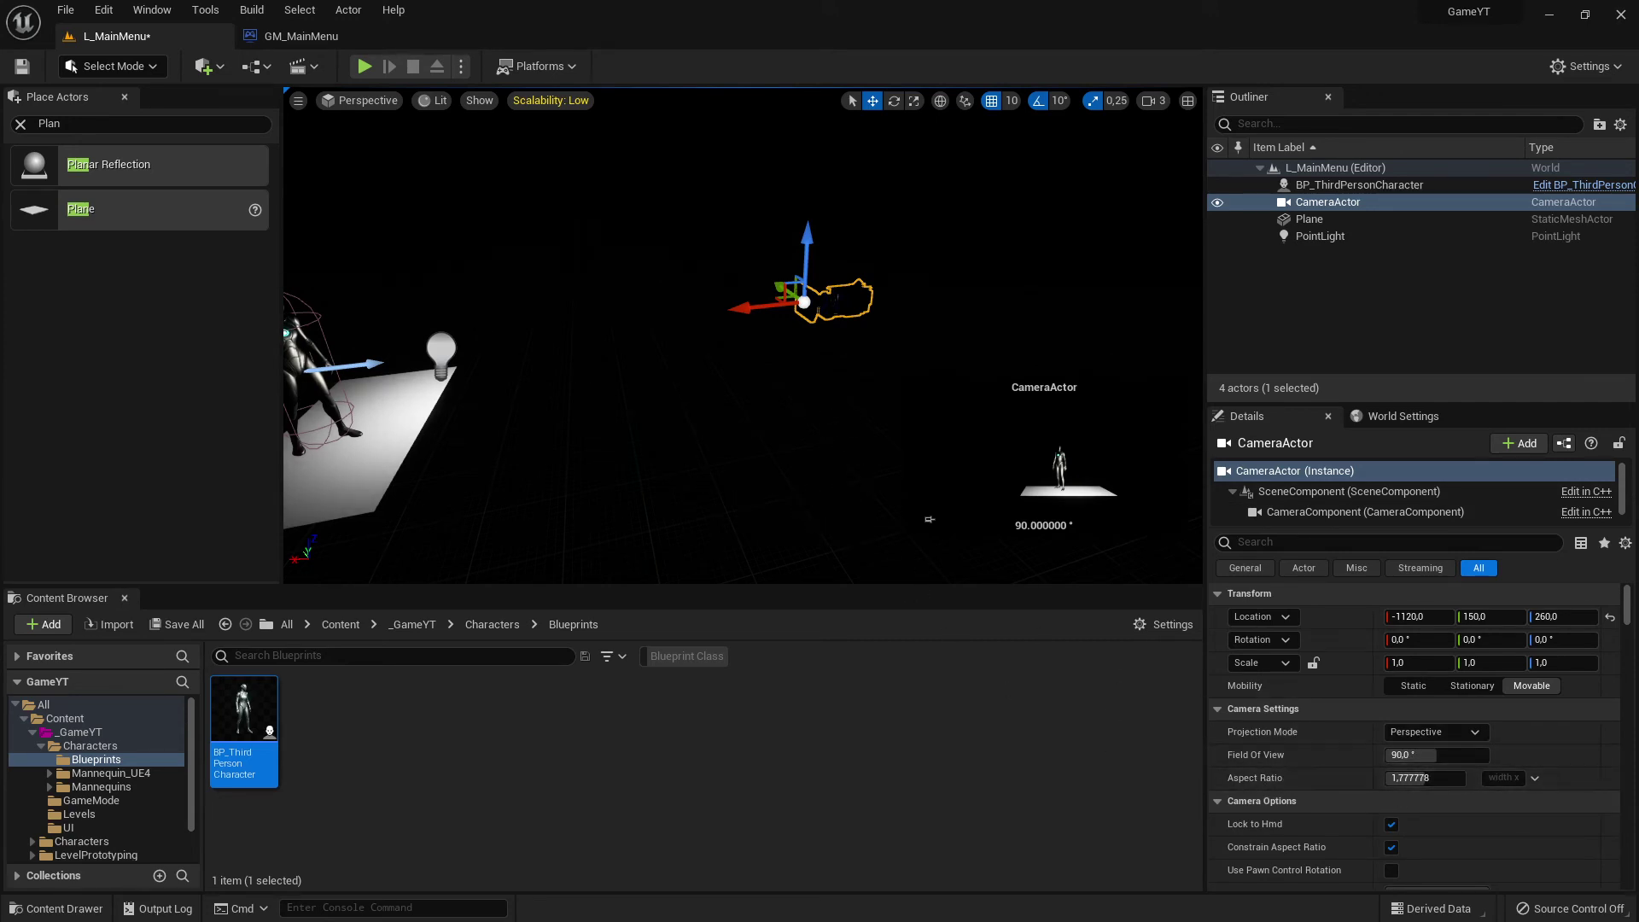
pyautogui.moveTo(742, 336); pyautogui.dragTo(720, 359, button='right')
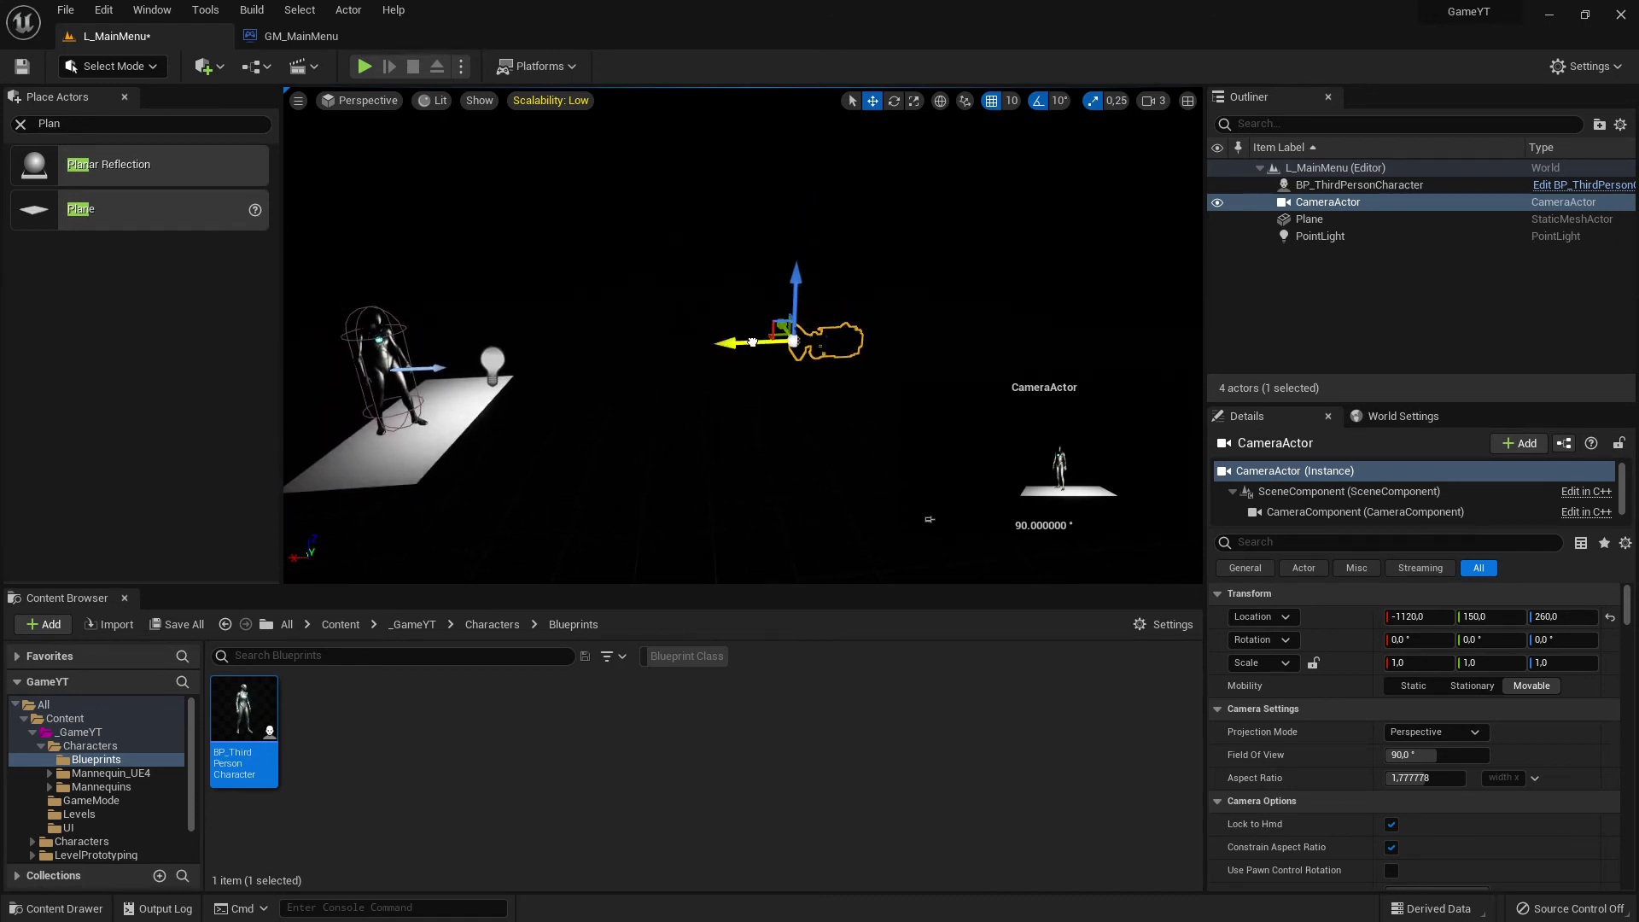
pyautogui.moveTo(752, 343); pyautogui.dragTo(630, 347)
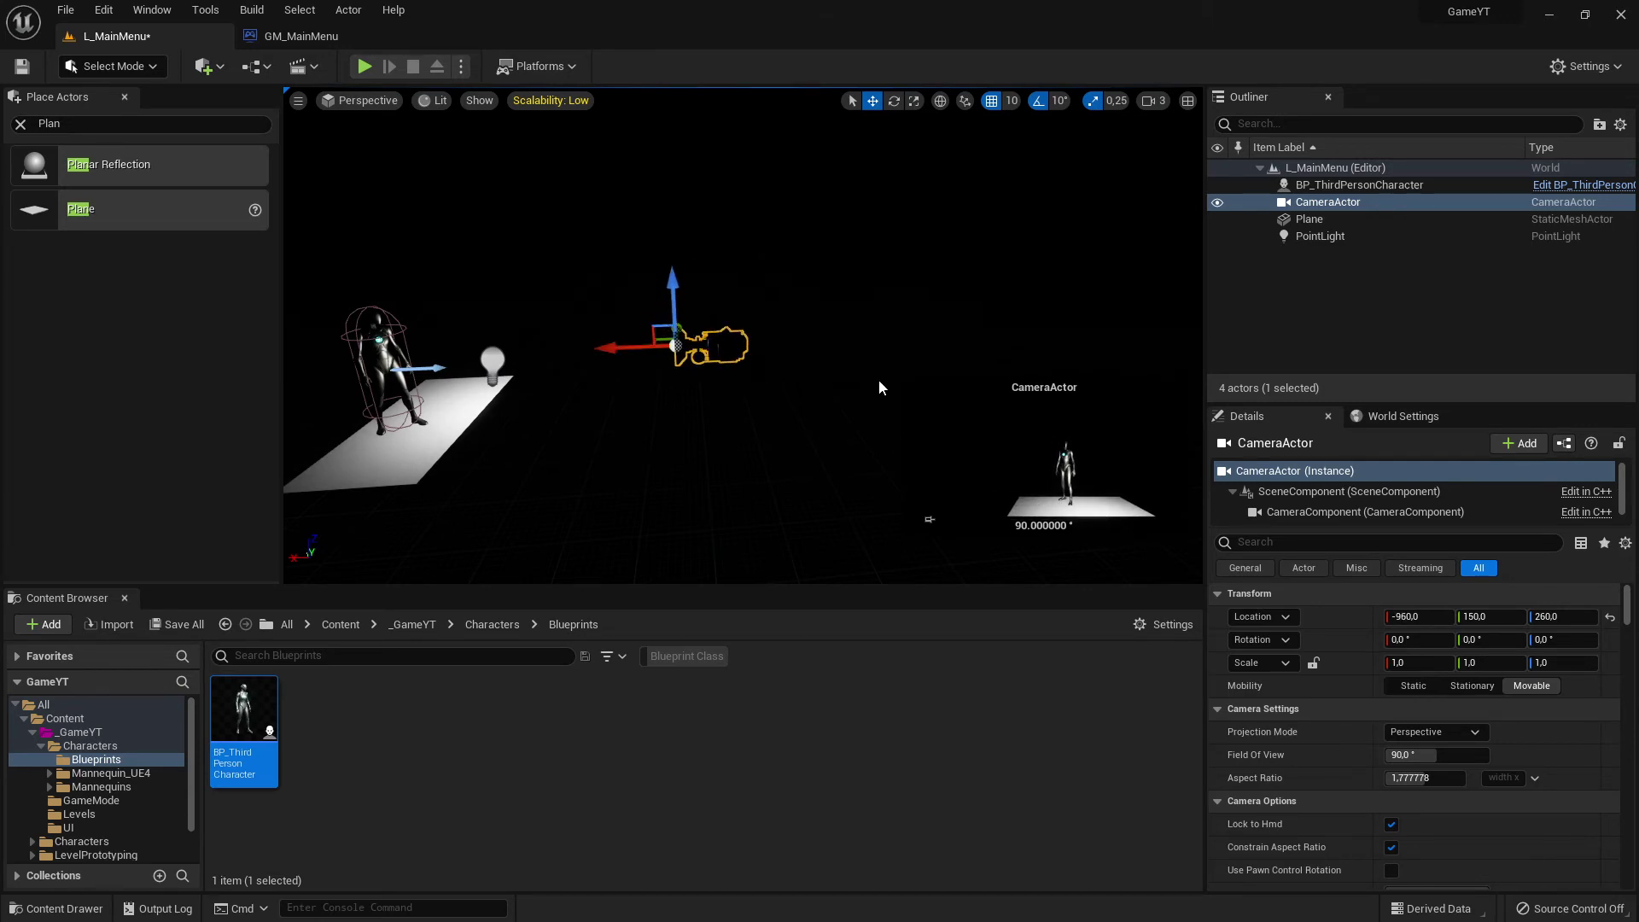
pyautogui.moveTo(919, 314)
pyautogui.mouseDown(button='right')
pyautogui.moveTo(768, 315)
pyautogui.moveTo(918, 315)
pyautogui.mouseUp(button='right')
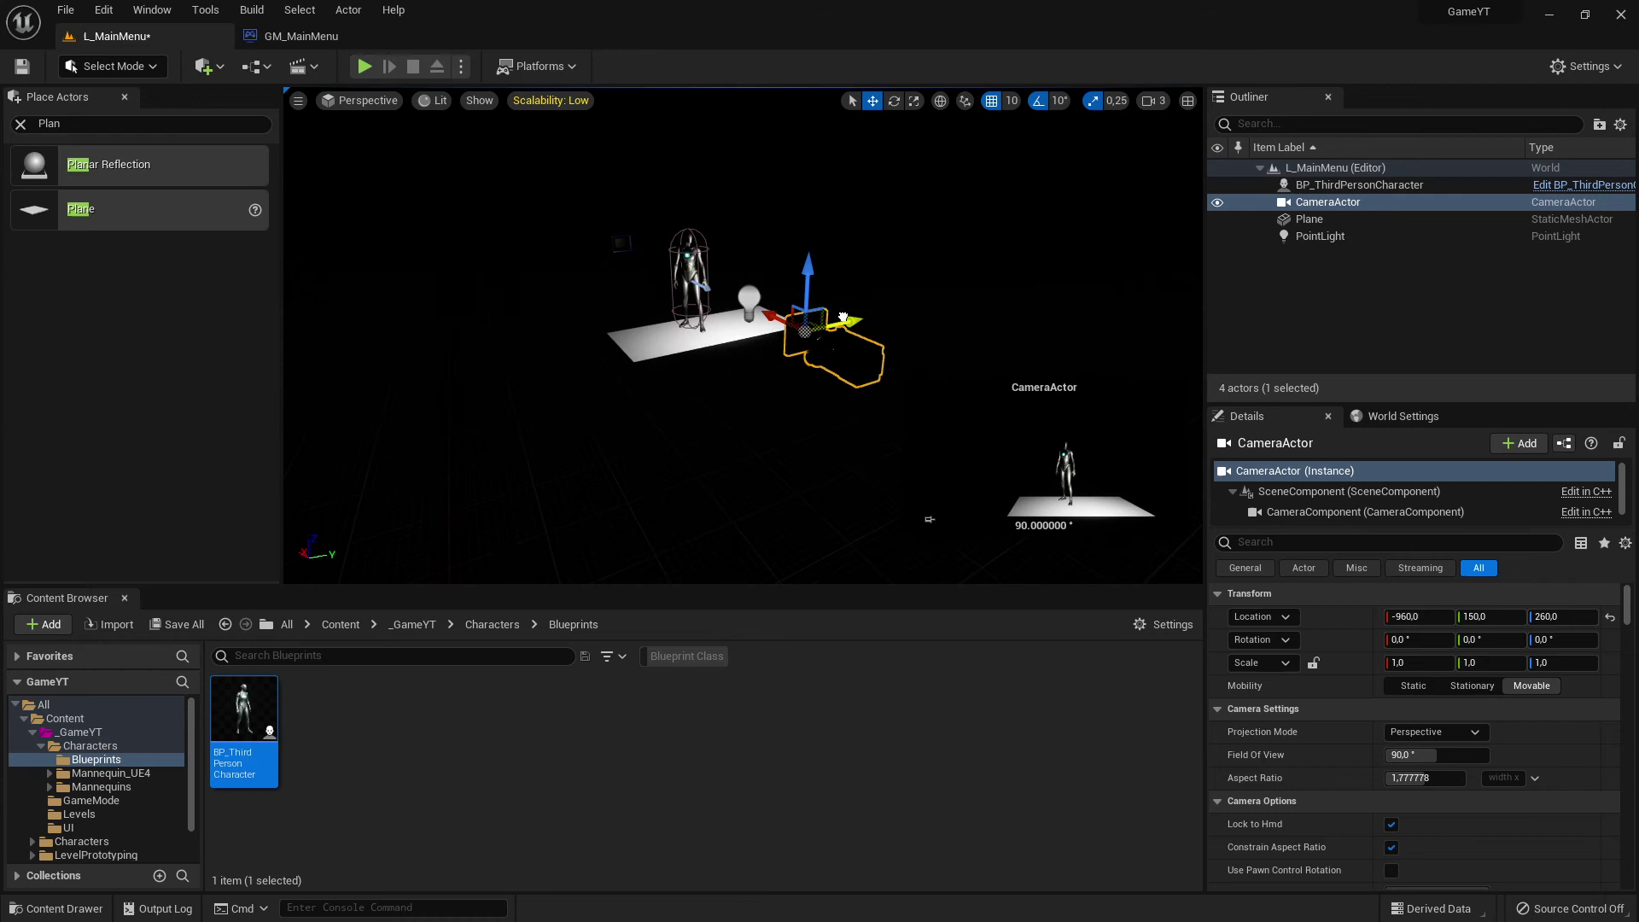
pyautogui.moveTo(843, 317)
pyautogui.mouseDown()
pyautogui.moveTo(881, 309)
pyautogui.moveTo(862, 318)
pyautogui.mouseUp()
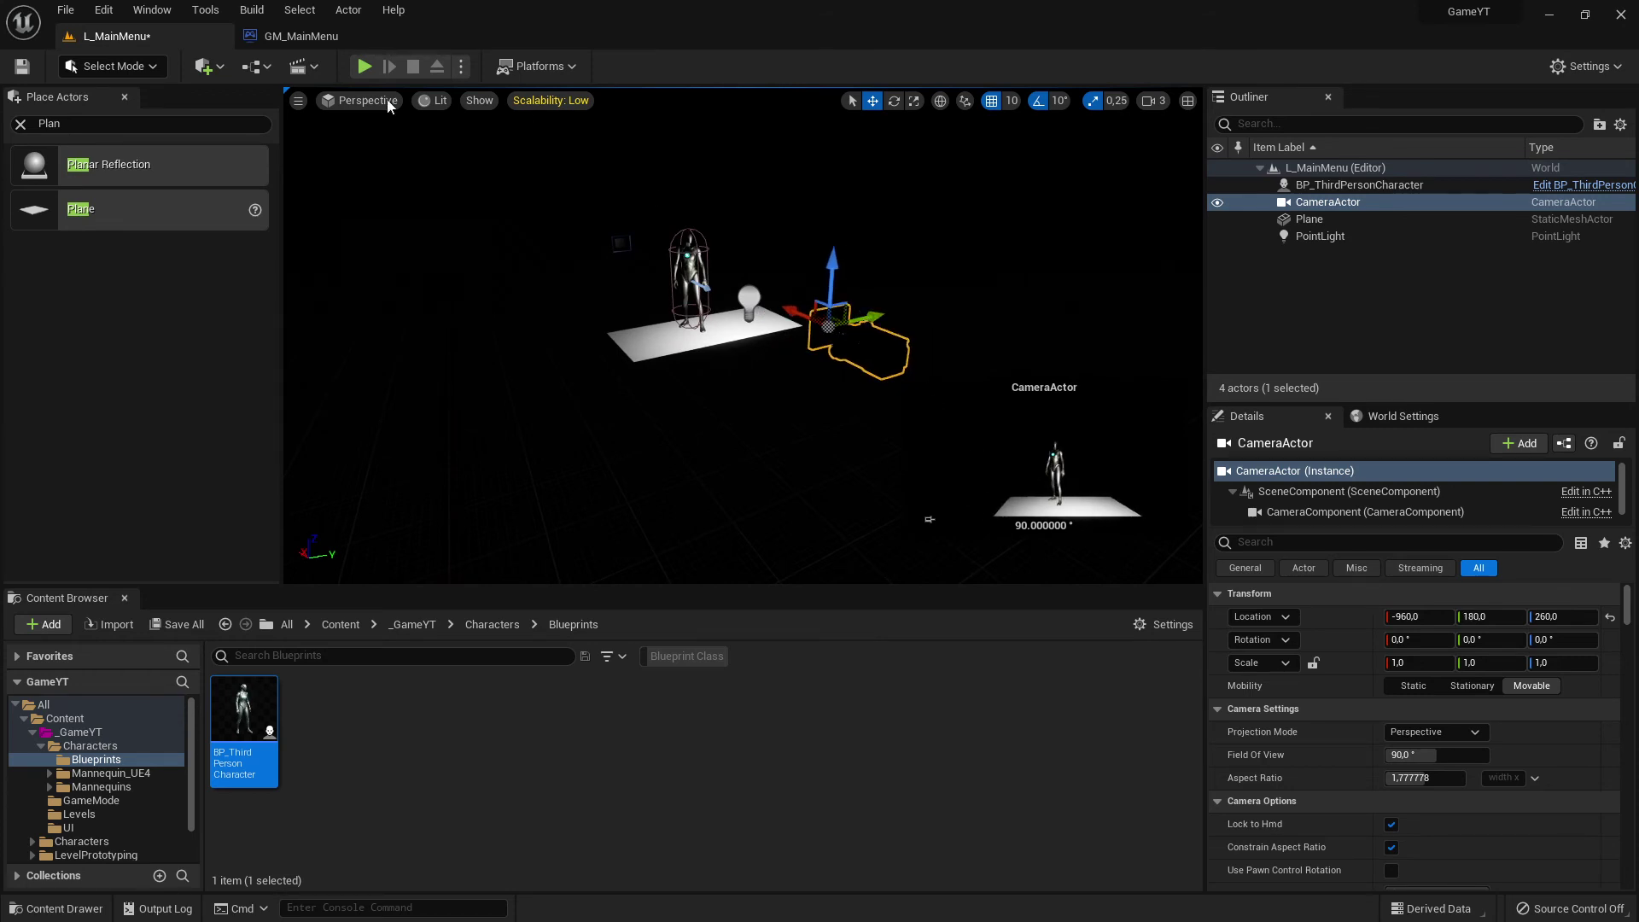
pyautogui.click(365, 66)
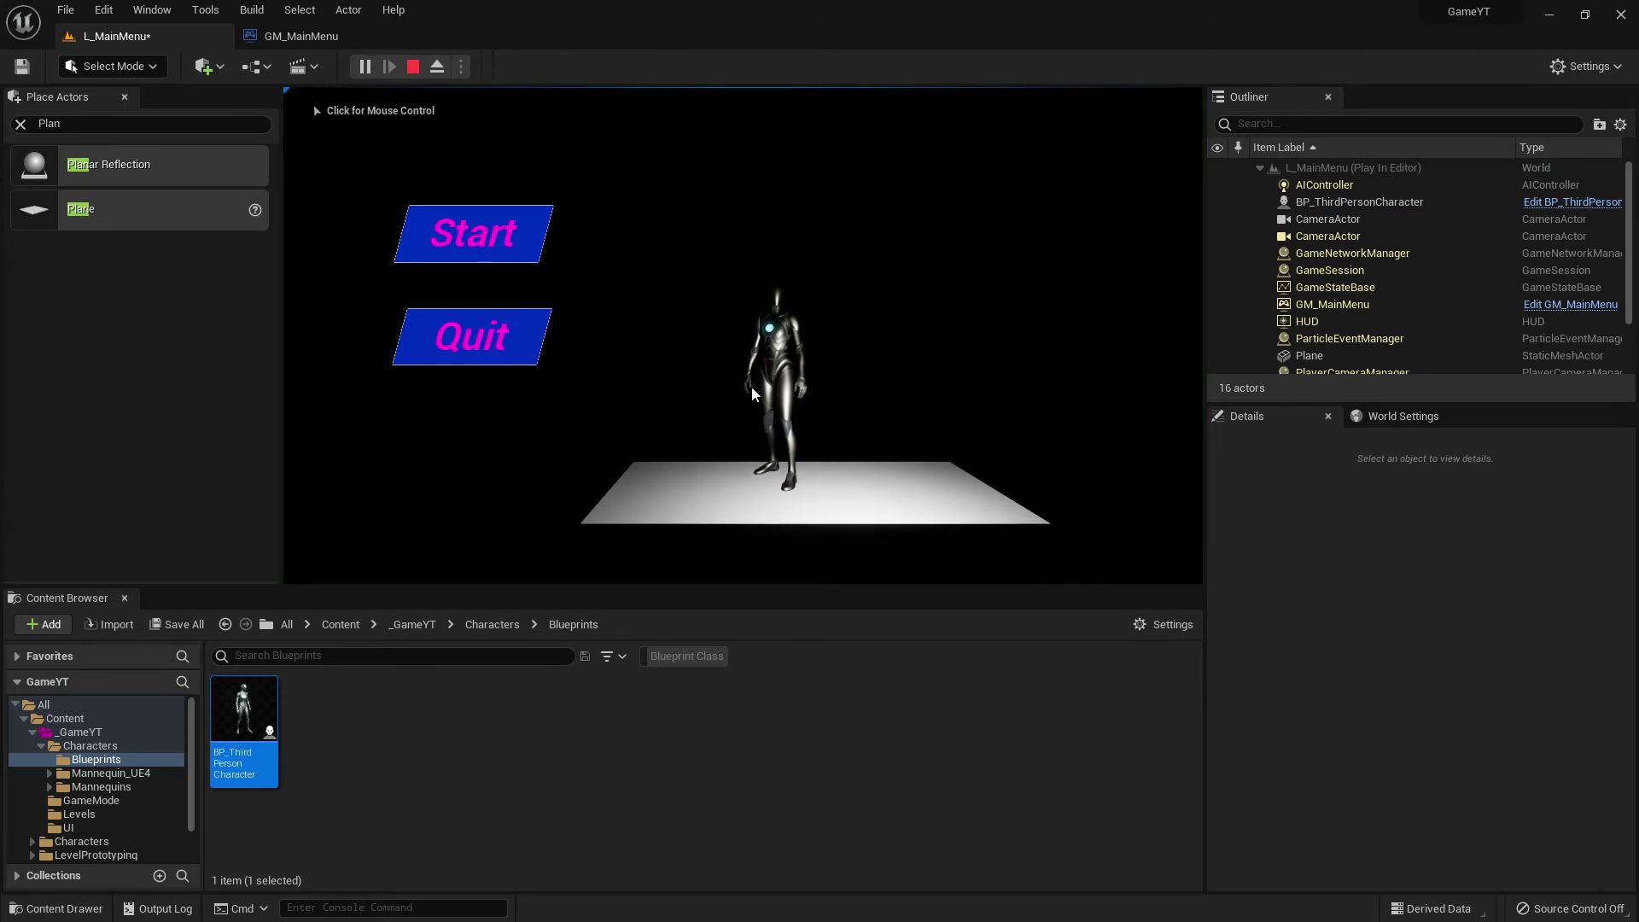
pyautogui.press('Escape')
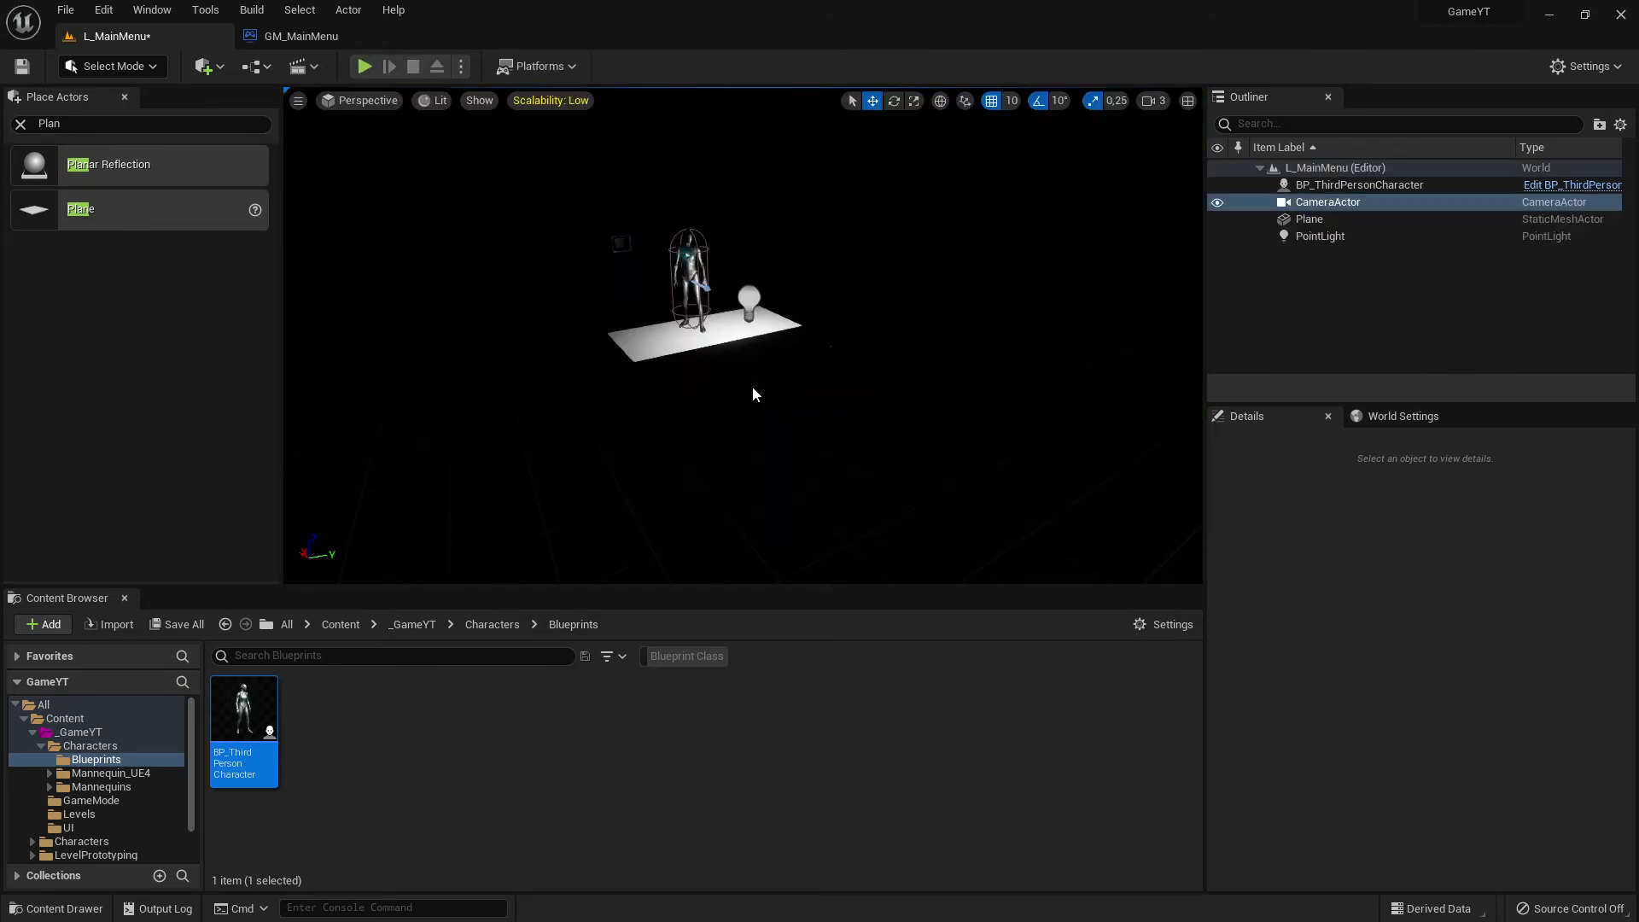
# Shift the camera actor sideways to Y 160 and preview the menu in play mode.
pyautogui.moveTo(743, 335); pyautogui.dragTo(887, 335, button='right')
pyautogui.moveTo(930, 519); pyautogui.dragTo(930, 519, button='right')
pyautogui.moveTo(778, 420); pyautogui.dragTo(752, 417)
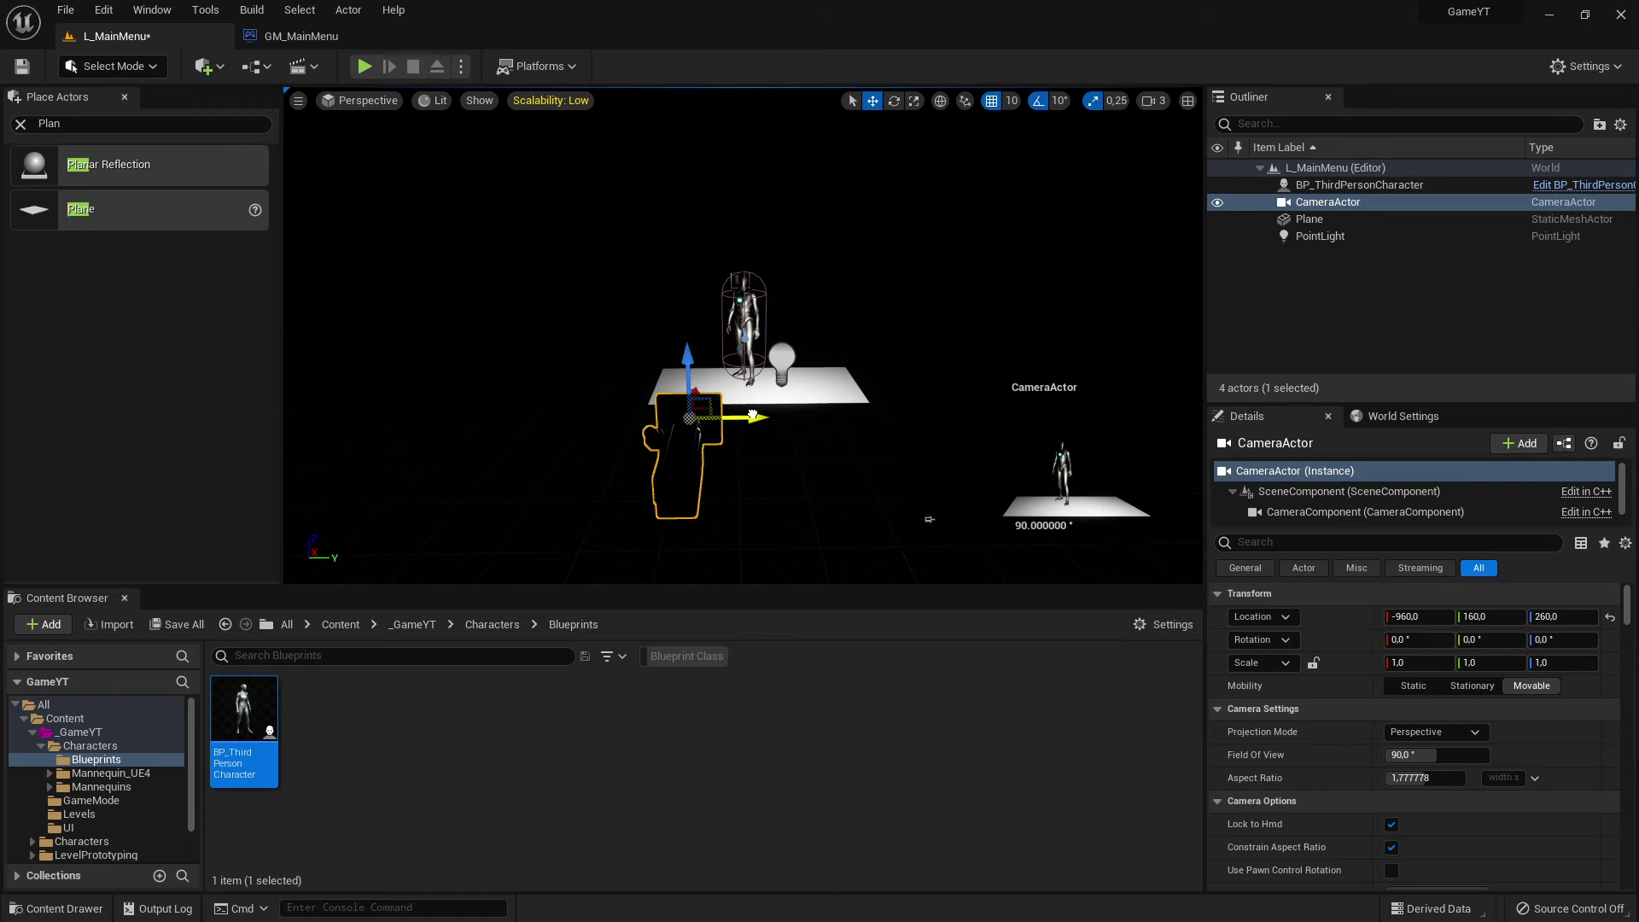
pyautogui.click(362, 65)
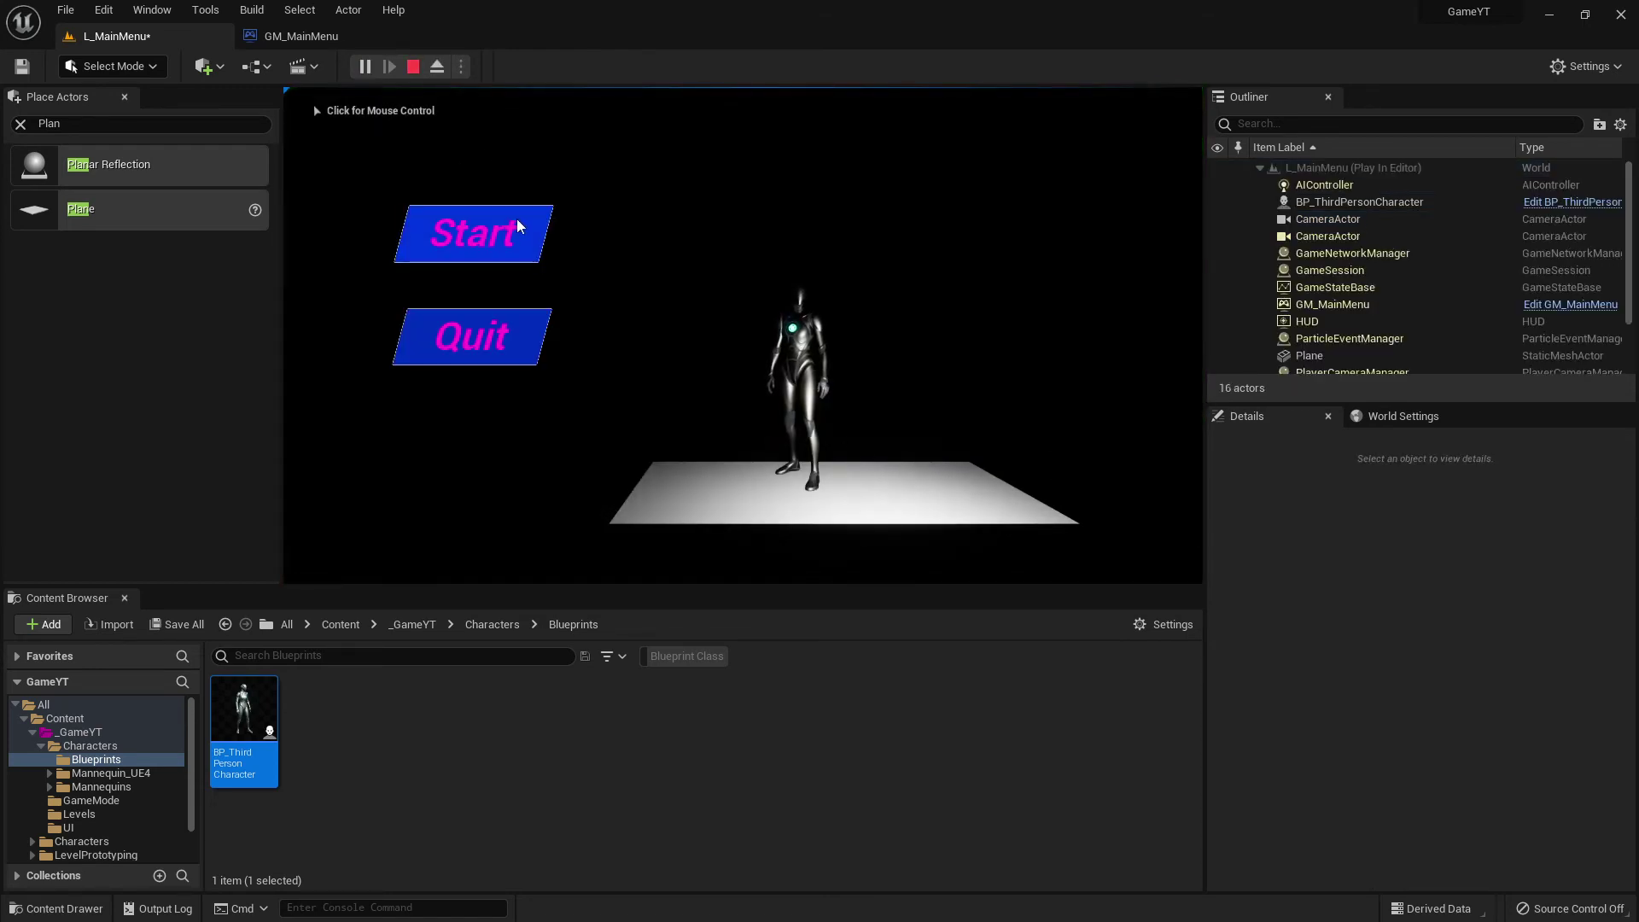
pyautogui.press('Escape')
# Move the camera actor forward to X -930 and preview the menu in play mode.
pyautogui.moveTo(463, 236); pyautogui.dragTo(1110, 236, button='right')
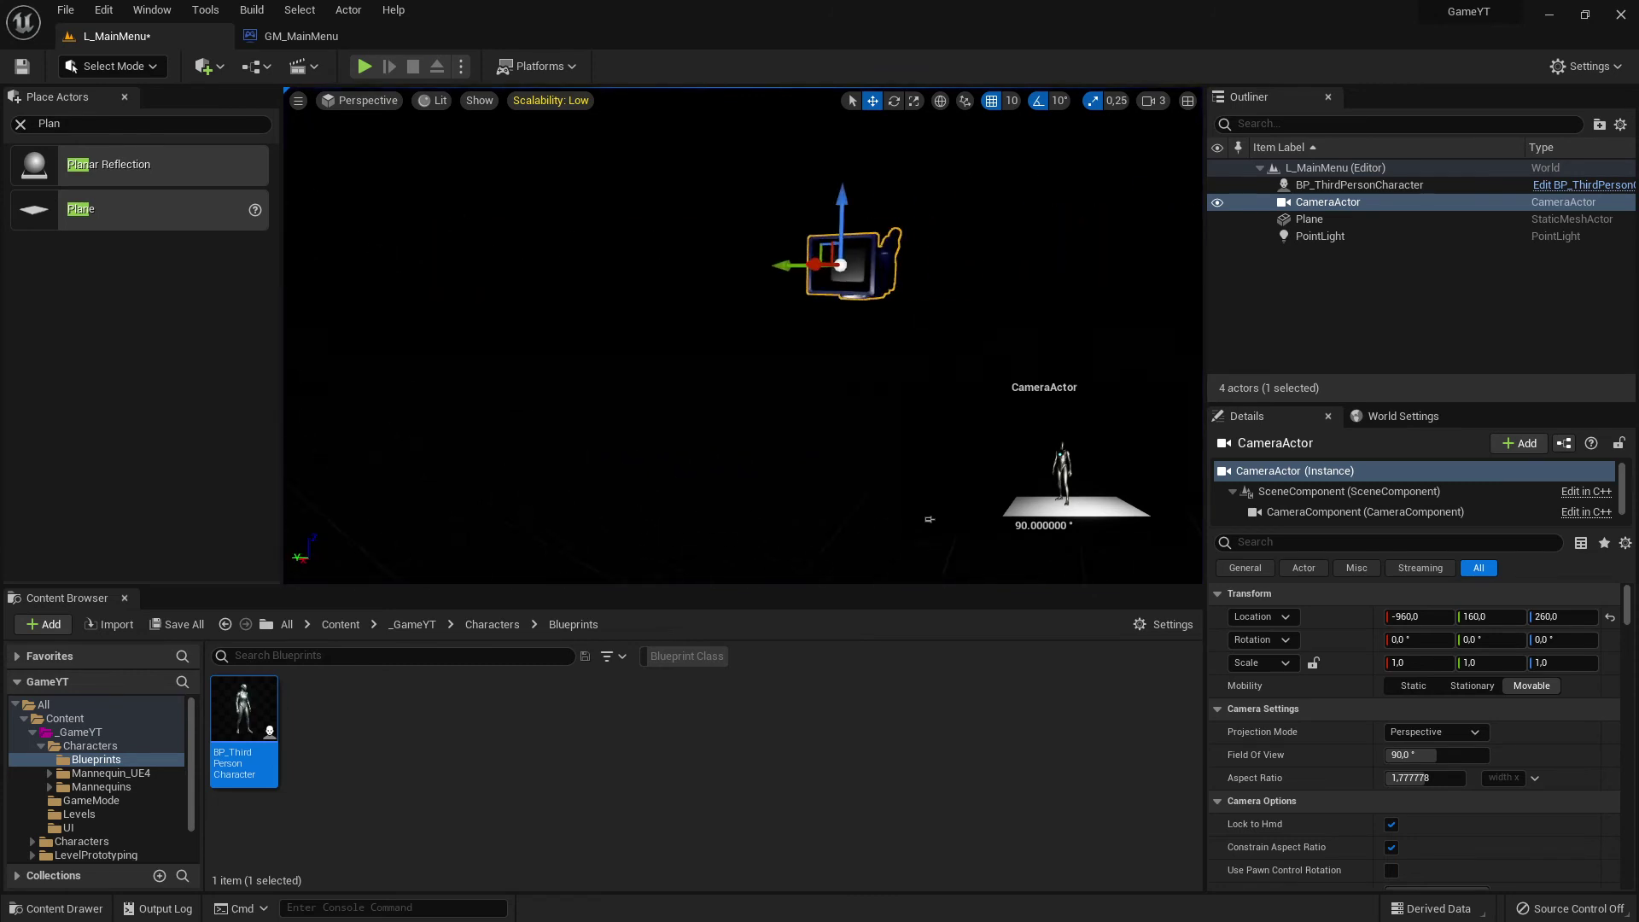
pyautogui.moveTo(742, 248); pyautogui.dragTo(541, 249, button='right')
pyautogui.moveTo(667, 301); pyautogui.dragTo(630, 320)
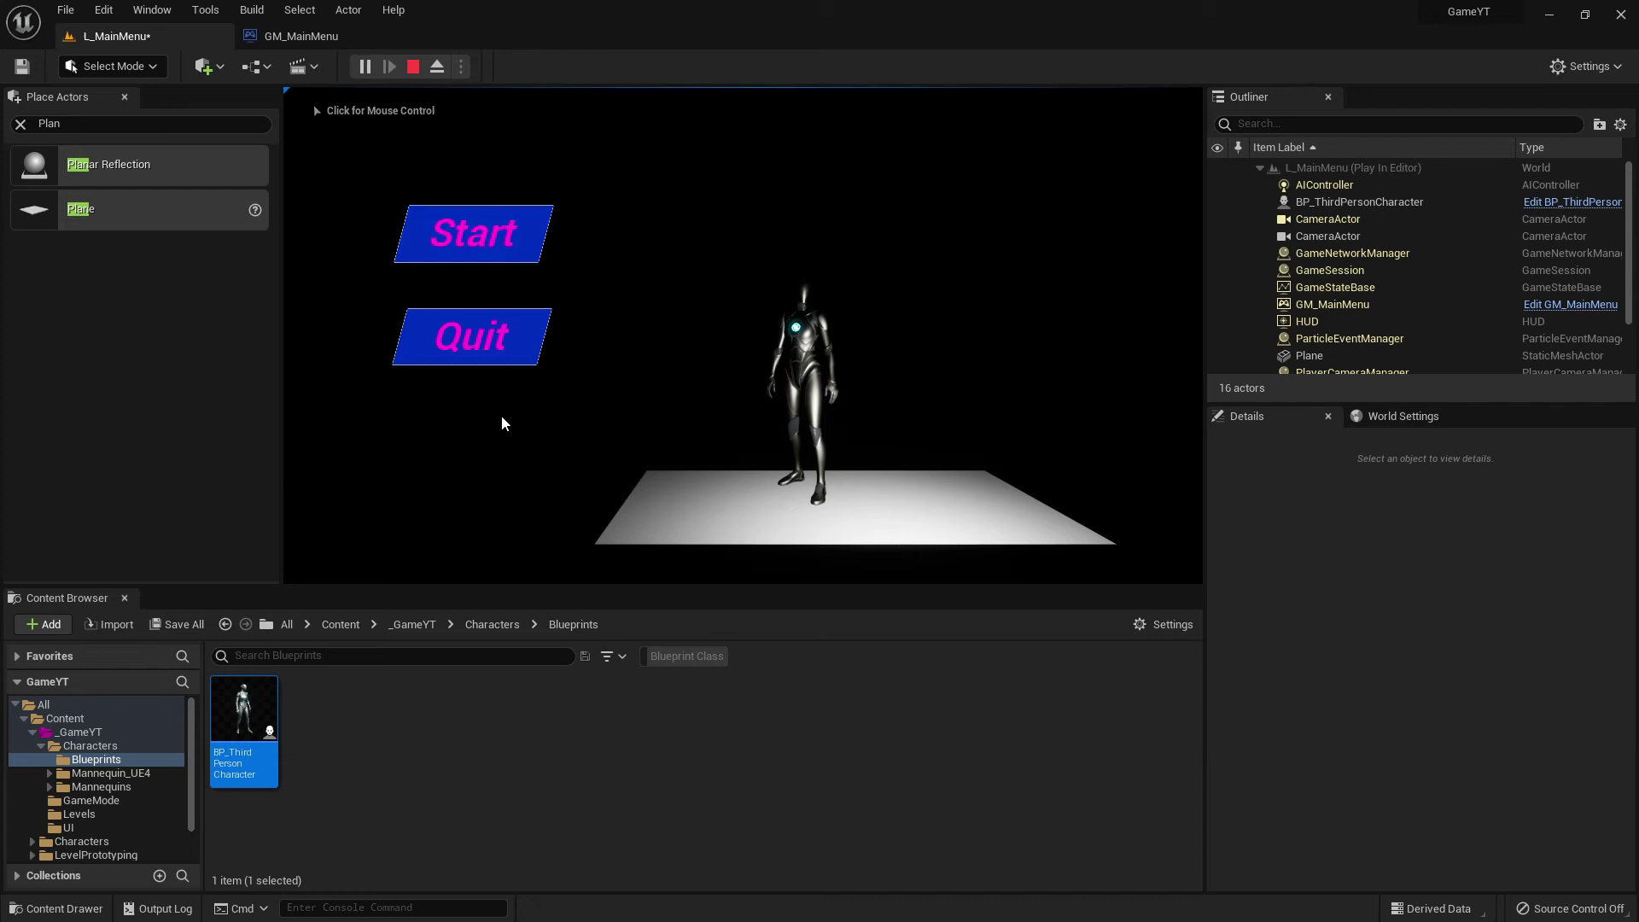
pyautogui.press('Escape')
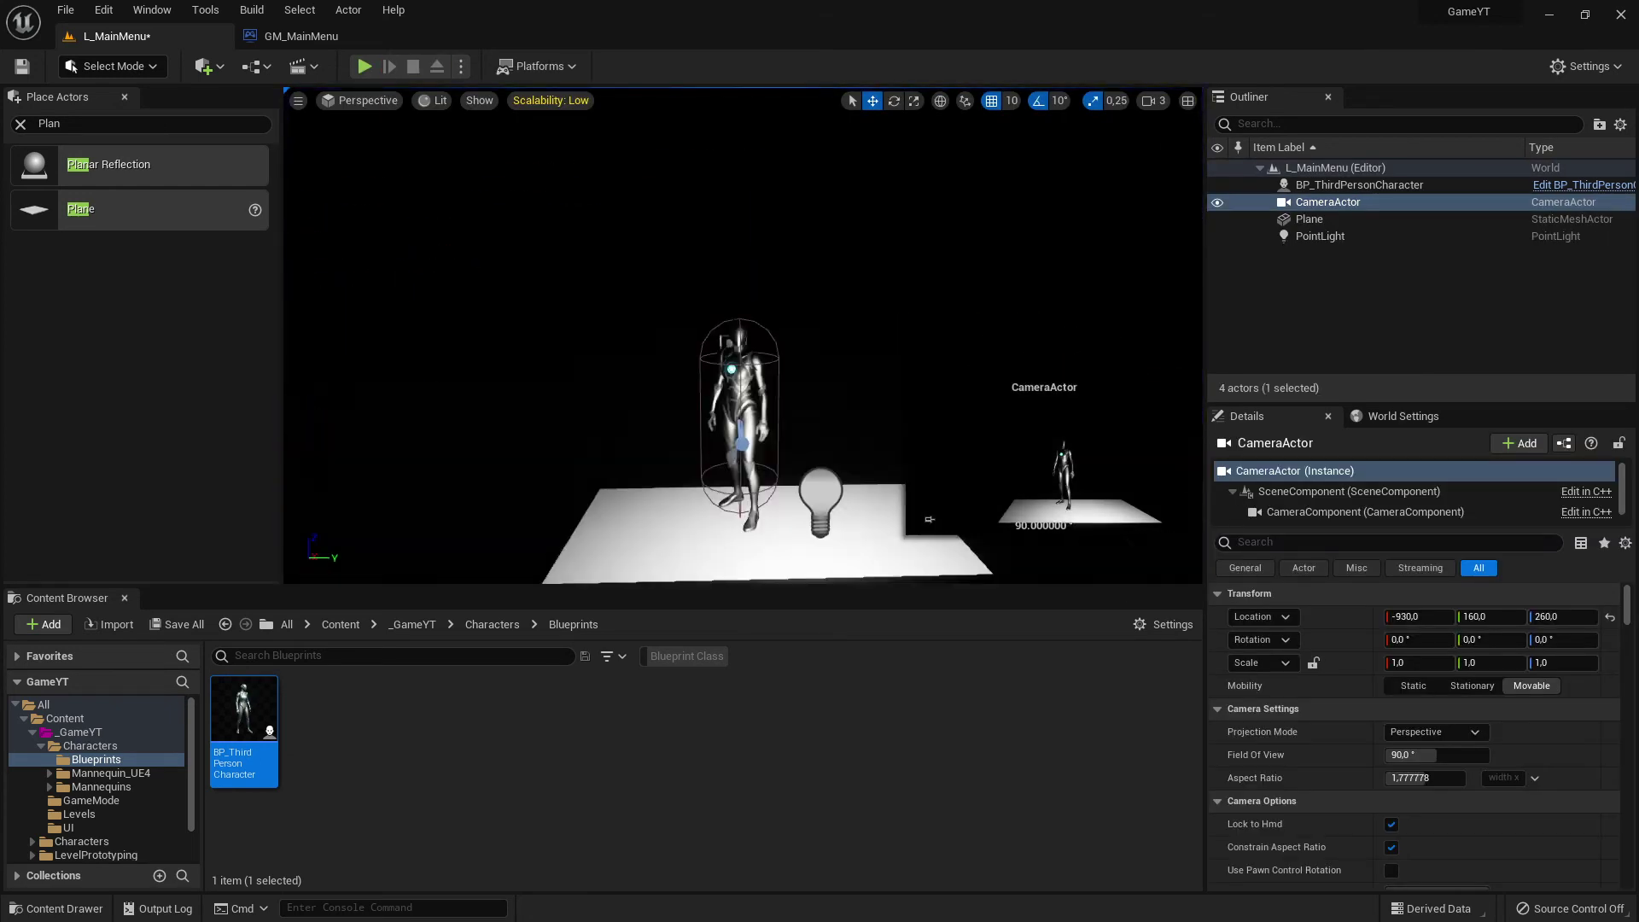
# Shift the camera actor sideways to Y 150 and check the menu framing in play mode.
pyautogui.press('s')
pyautogui.moveTo(741, 335); pyautogui.dragTo(734, 439, button='right')
pyautogui.moveTo(719, 301); pyautogui.dragTo(700, 302)
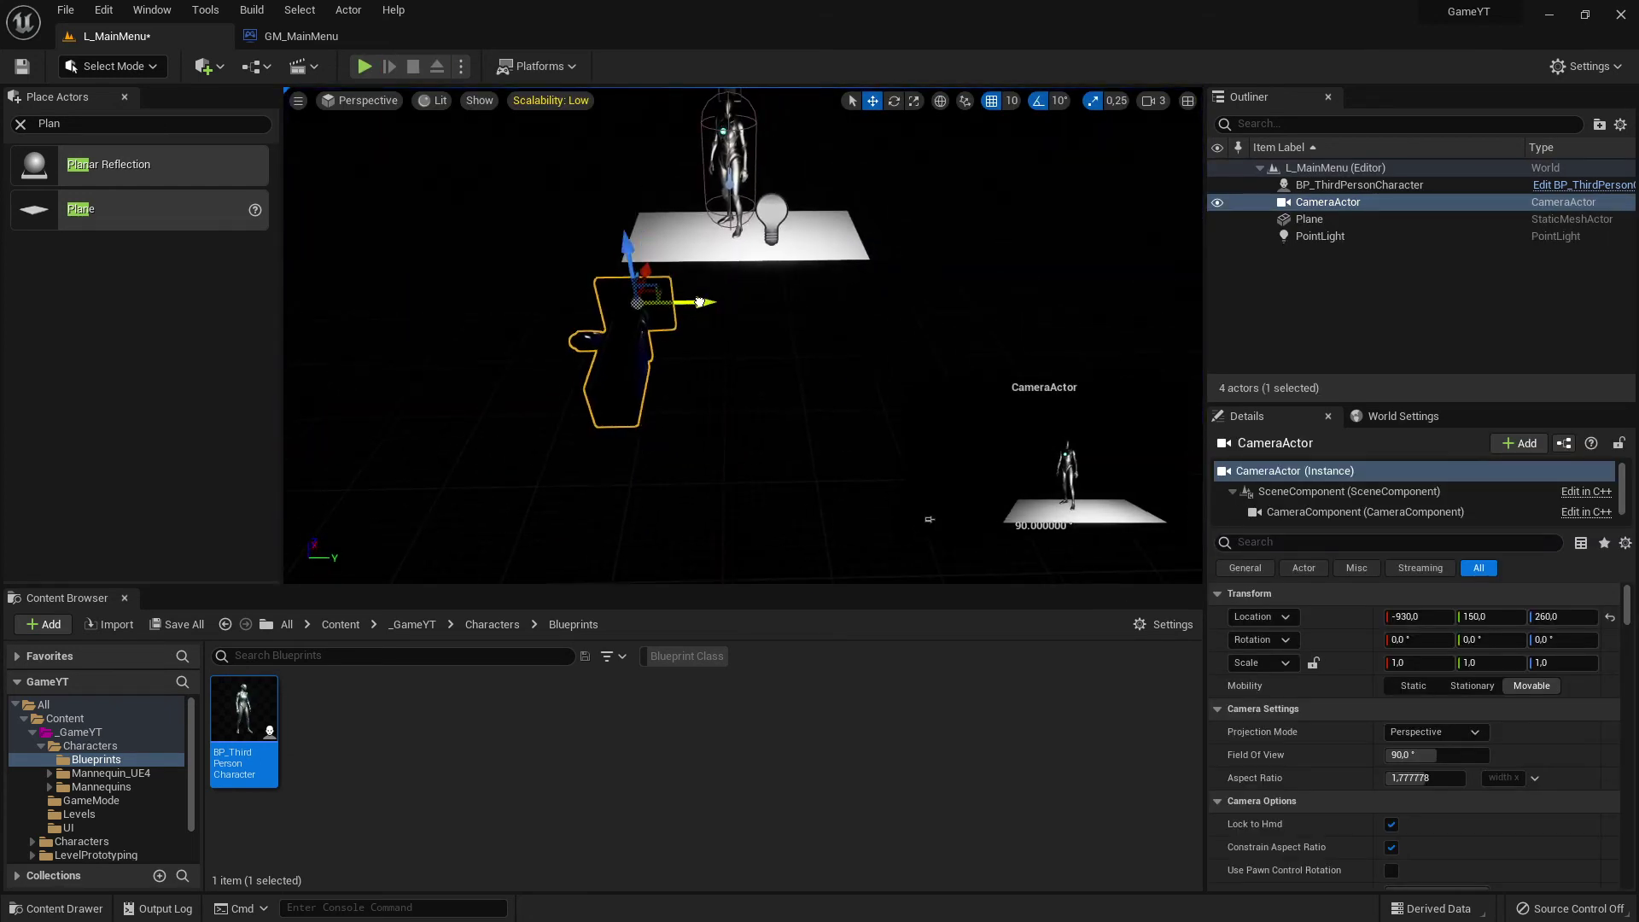
pyautogui.click(364, 66)
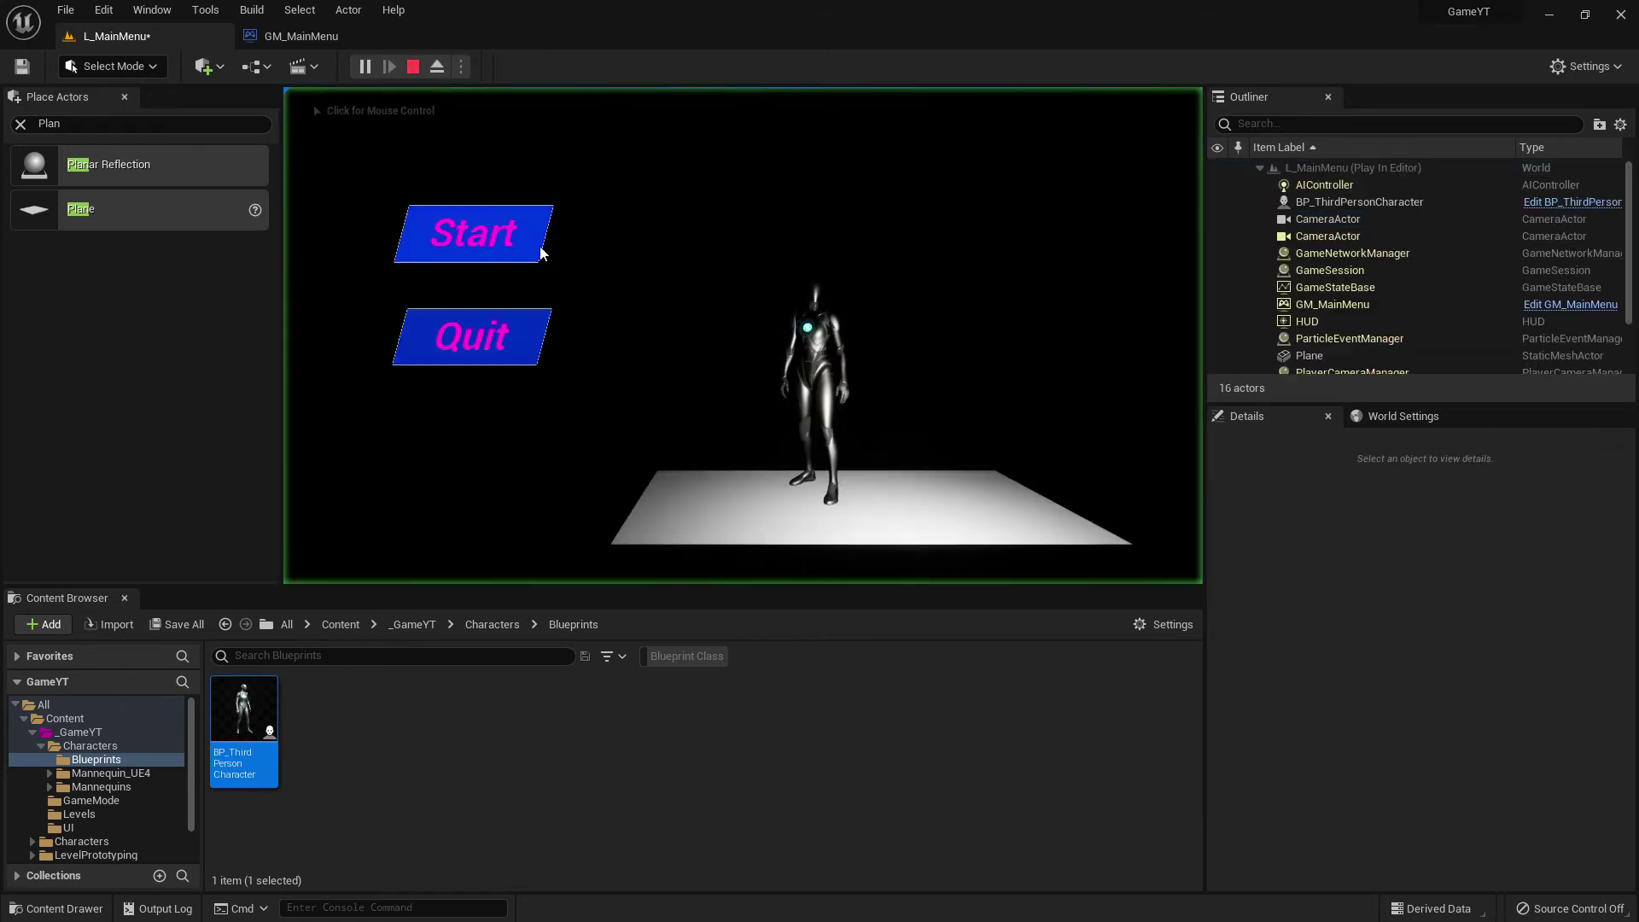
pyautogui.press('Escape')
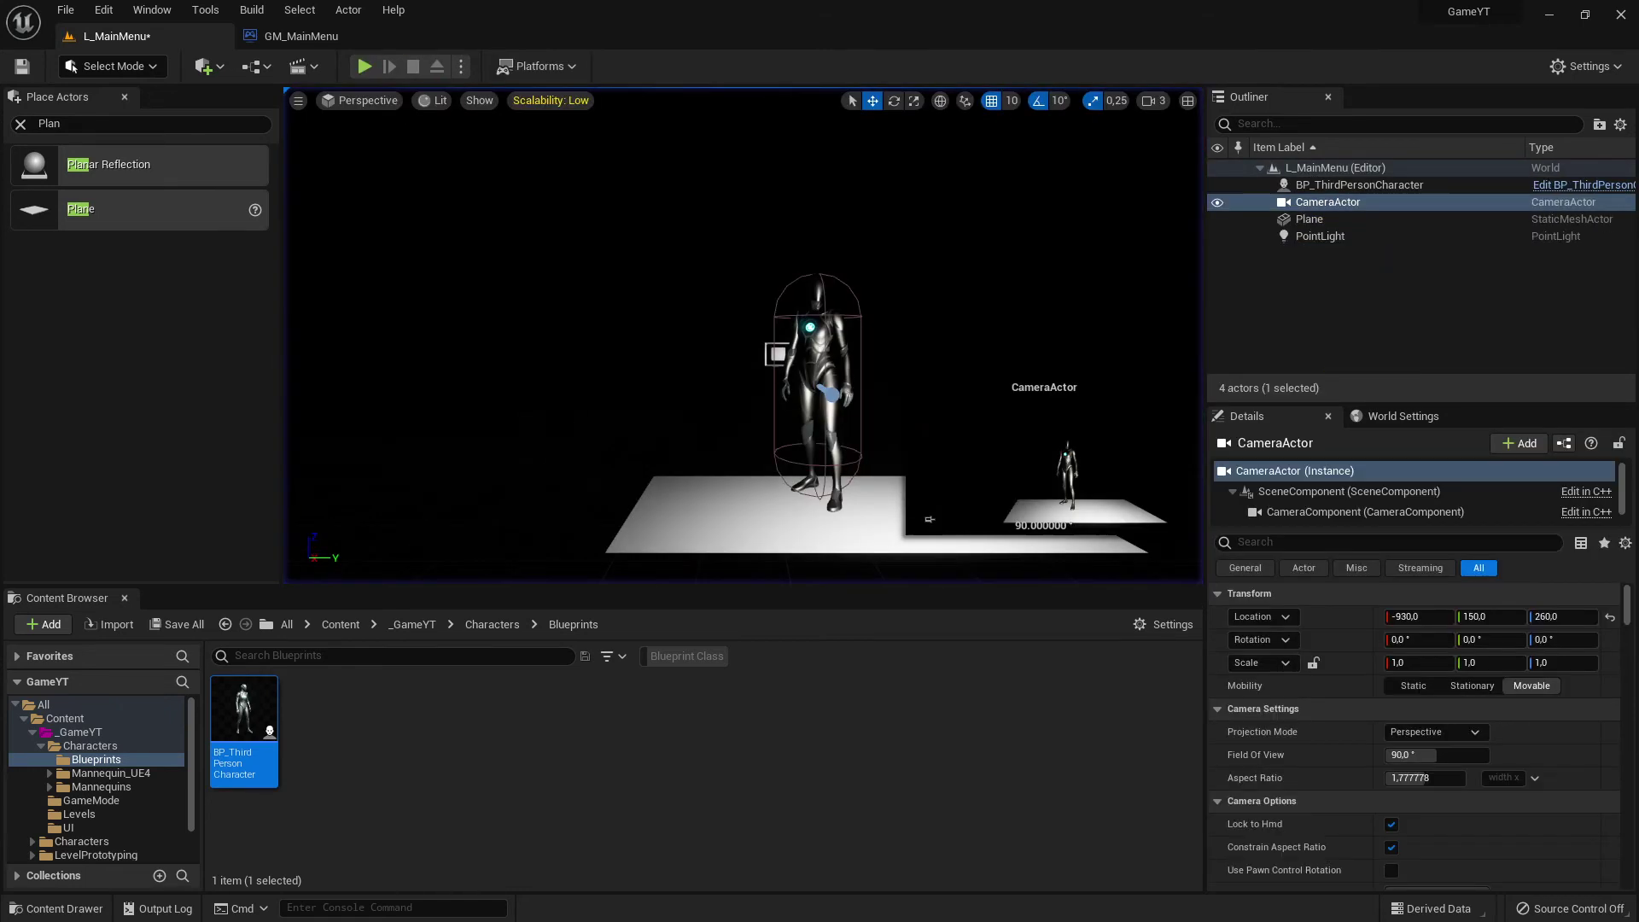
# Raise the point light beside the character to a height of Z 310.
pyautogui.moveTo(654, 316)
pyautogui.mouseDown(button='right')
pyautogui.moveTo(600, 316)
pyautogui.moveTo(653, 316)
pyautogui.mouseUp(button='right')
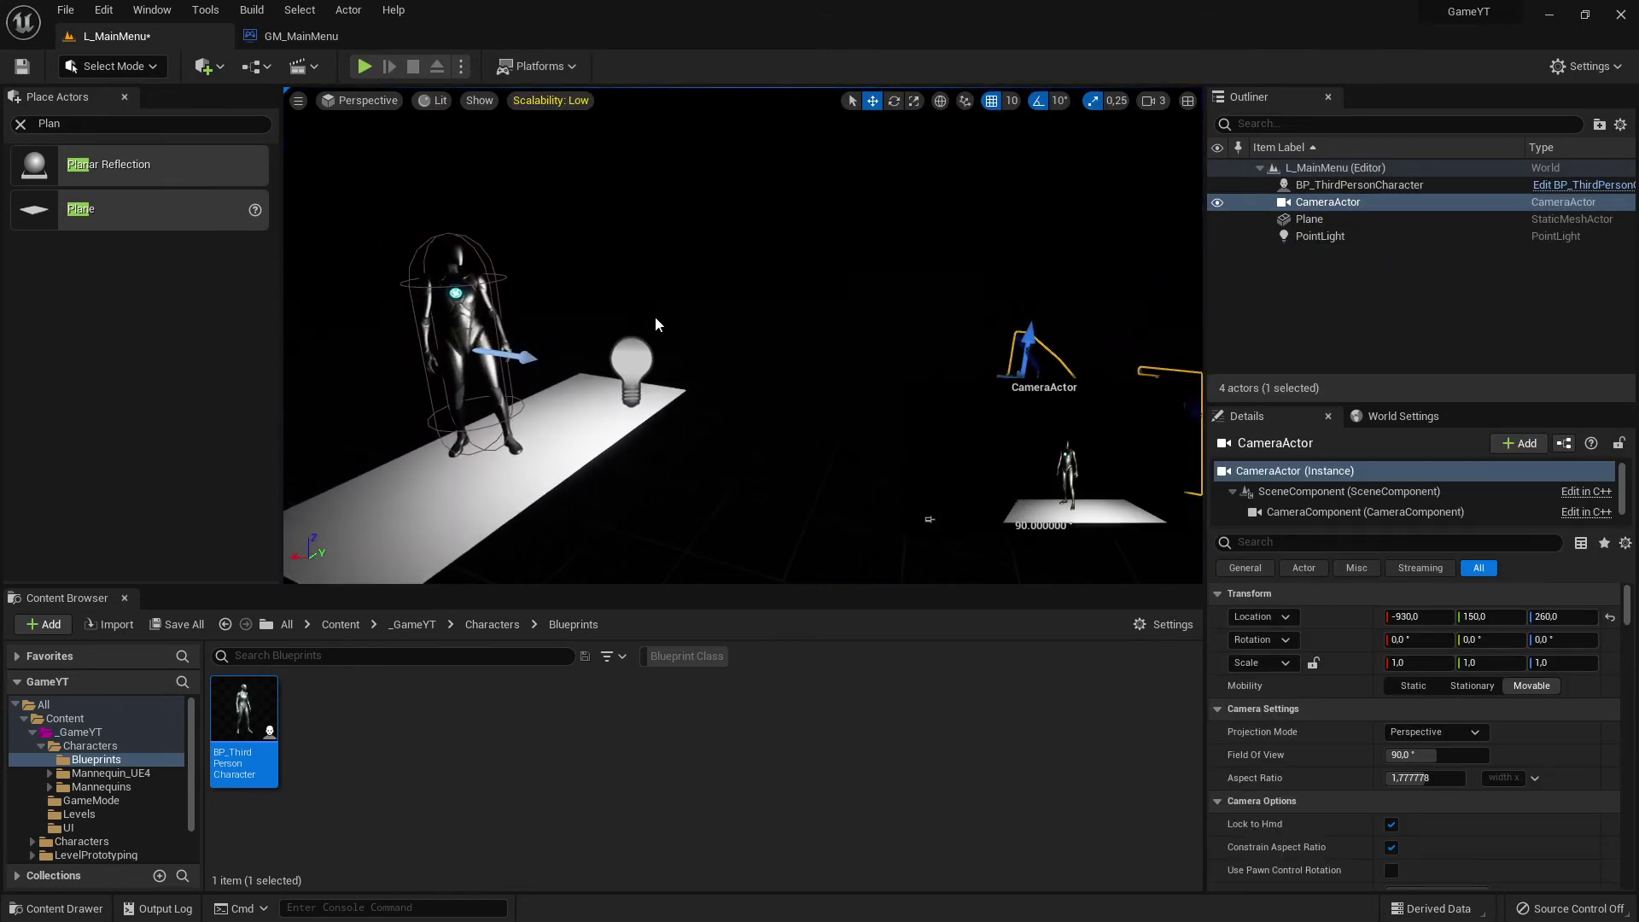
pyautogui.click(630, 362)
pyautogui.moveTo(625, 329); pyautogui.dragTo(605, 171)
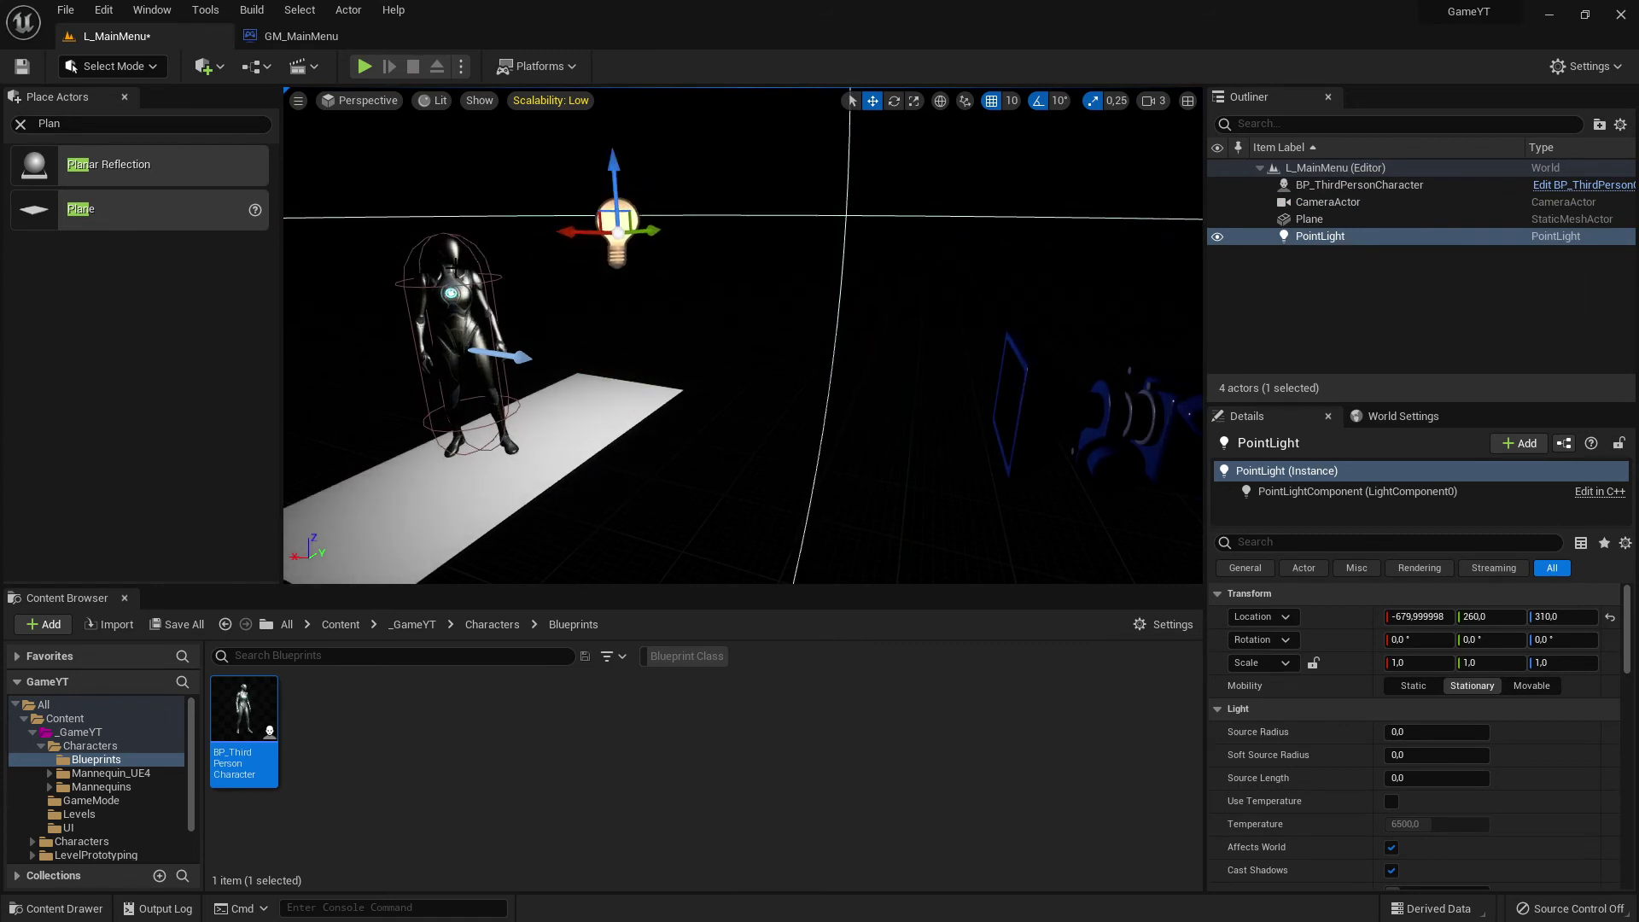
pyautogui.moveTo(453, 266); pyautogui.dragTo(529, 235, button='right')
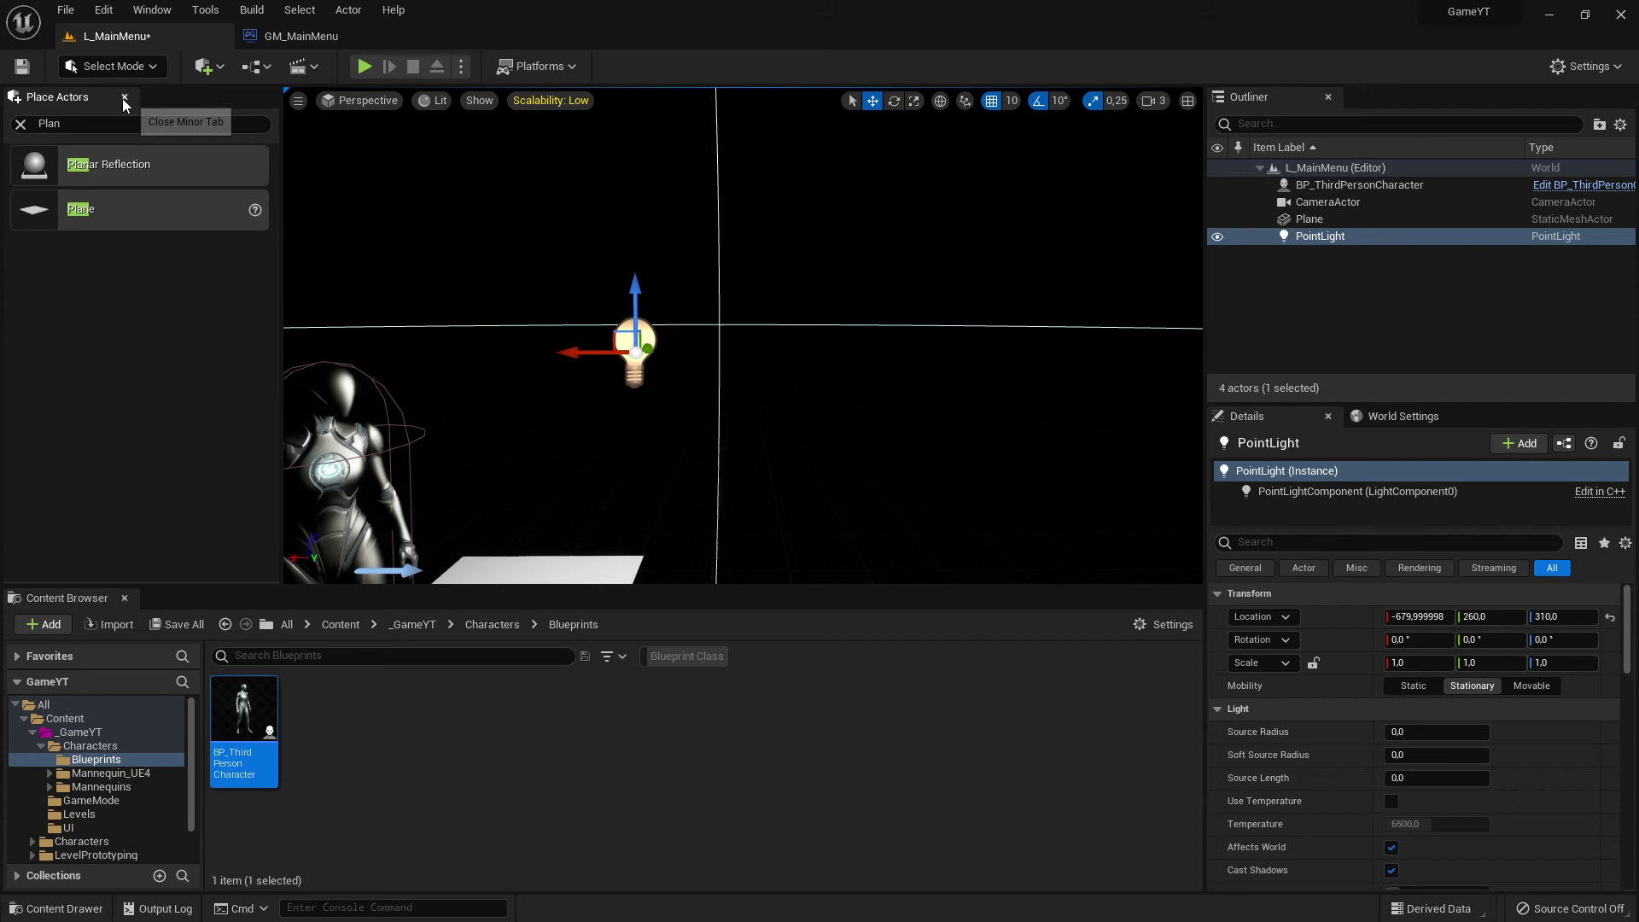
# Close the Place Actors and Content Browser panels to enlarge the viewport, and preview the relit menu scene.
pyautogui.click(124, 98)
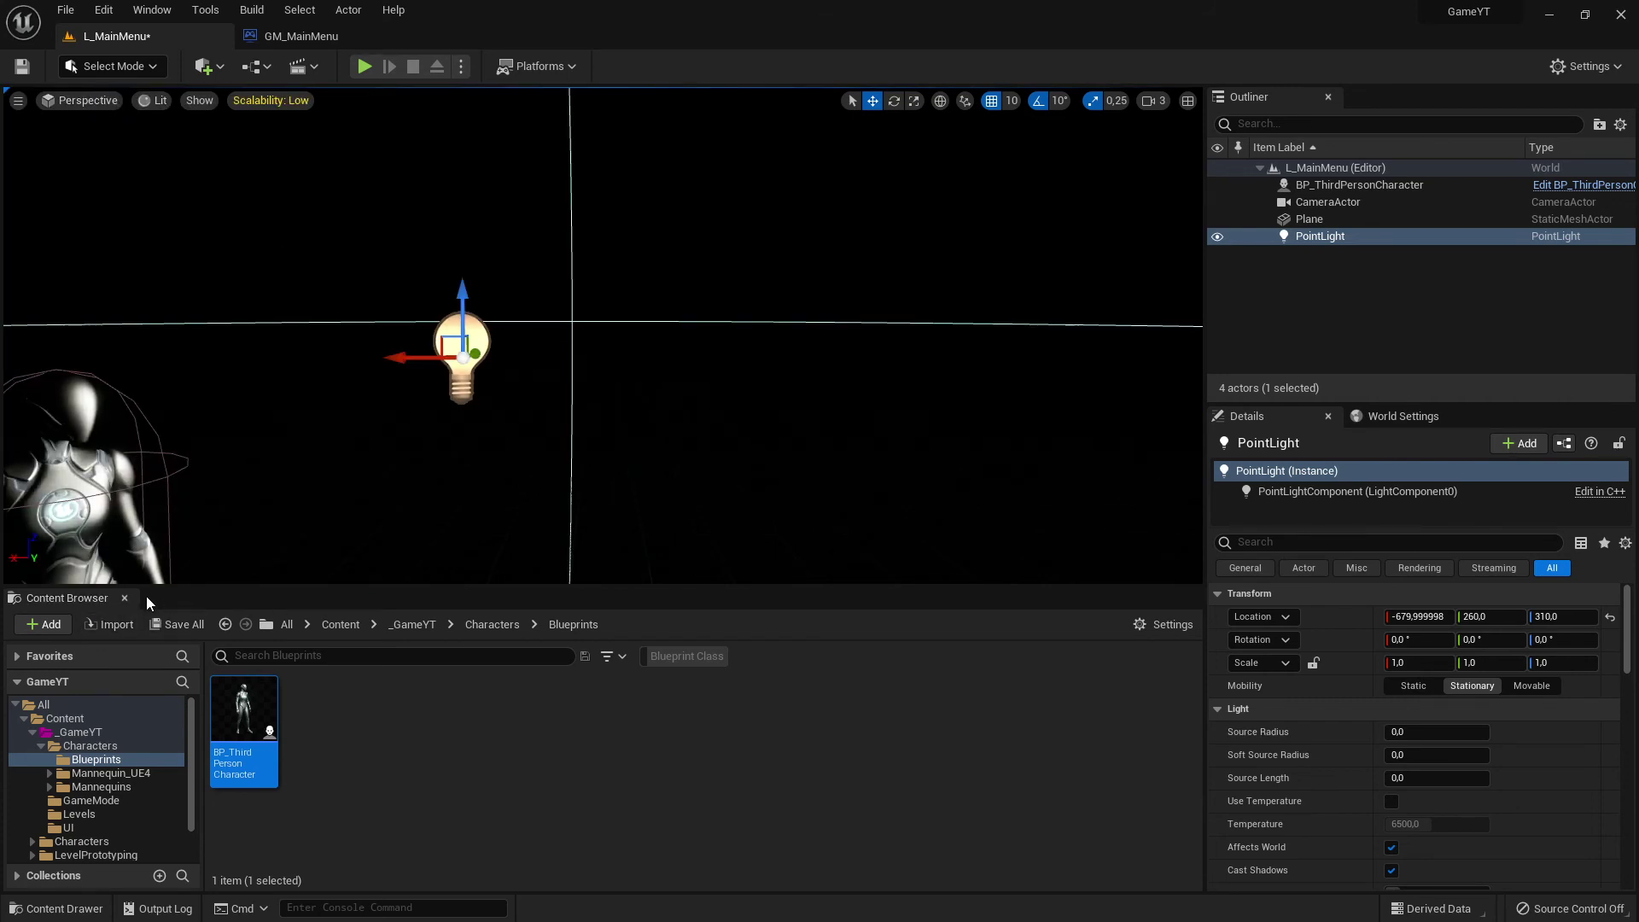
pyautogui.click(124, 598)
pyautogui.moveTo(512, 427); pyautogui.dragTo(247, 453, button='right')
pyautogui.press('d')
pyautogui.press('w')
pyautogui.moveTo(273, 514); pyautogui.dragTo(135, 250, button='right')
pyautogui.click(364, 66)
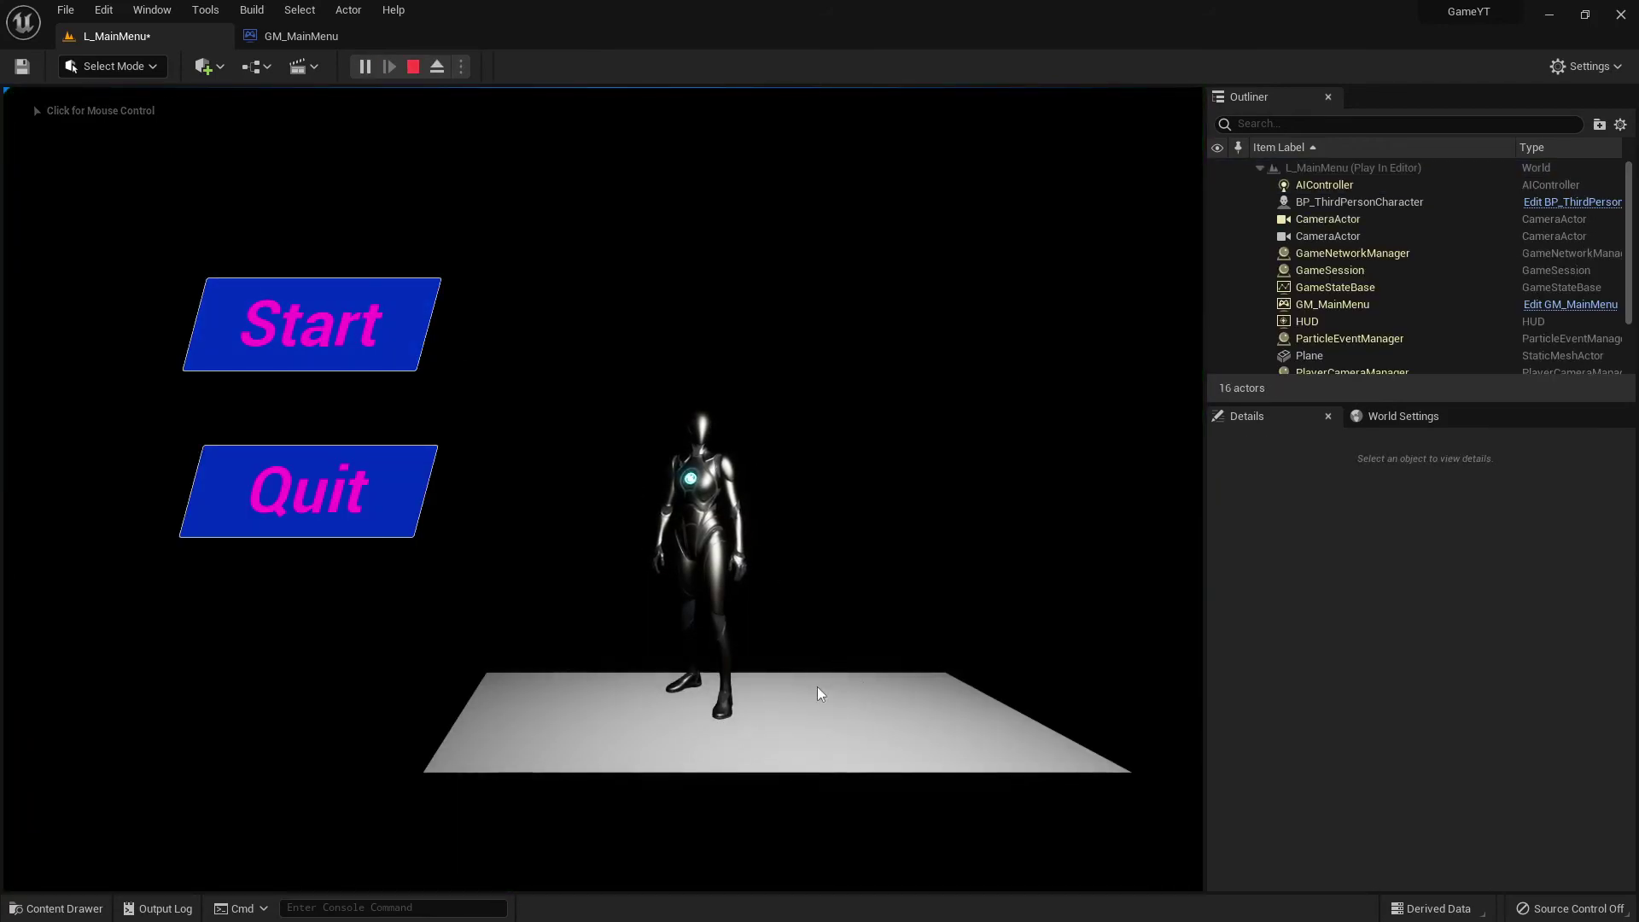
pyautogui.press('Escape')
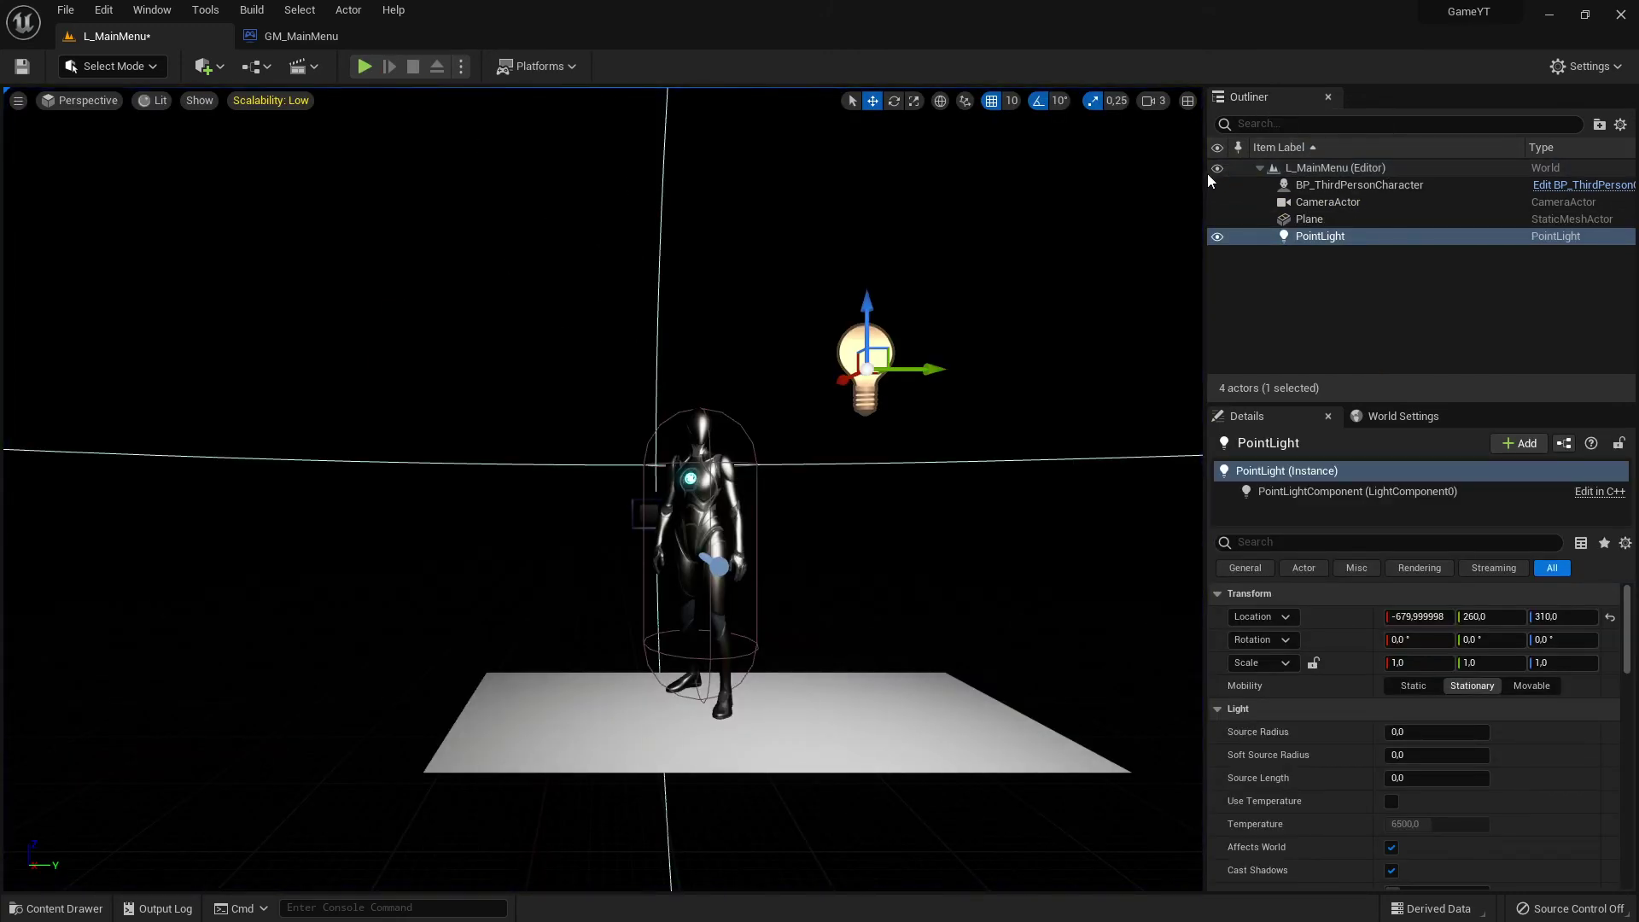
# Widen the viewport by narrowing the Outliner and Details area, and preview the menu at the larger size.
pyautogui.moveTo(1204, 173); pyautogui.dragTo(1350, 173)
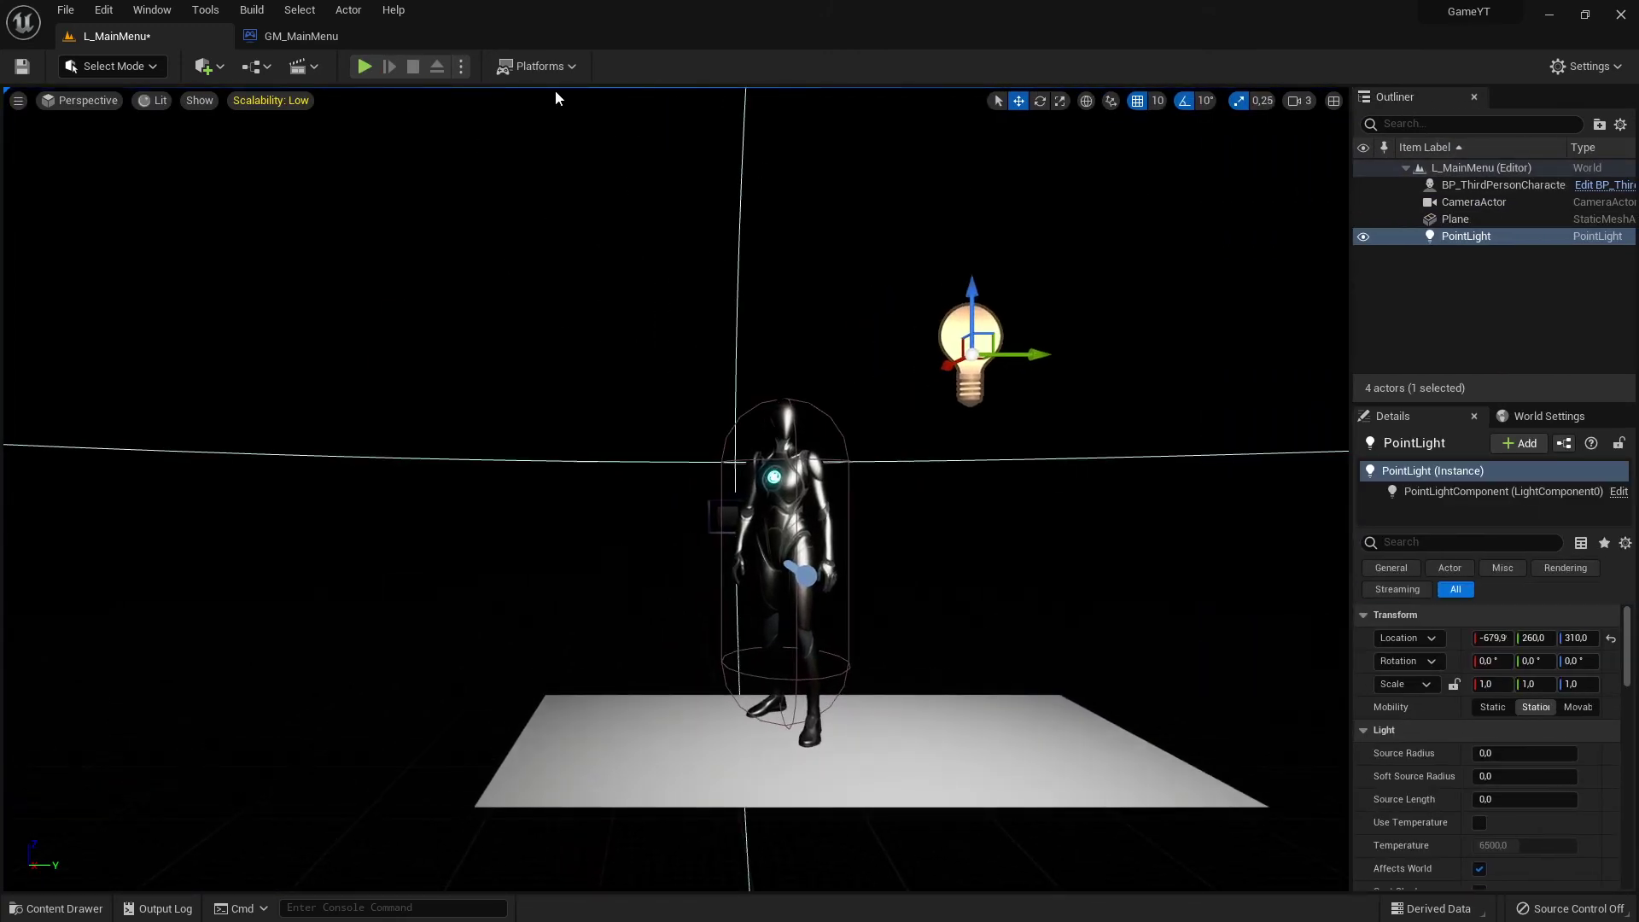
pyautogui.click(374, 66)
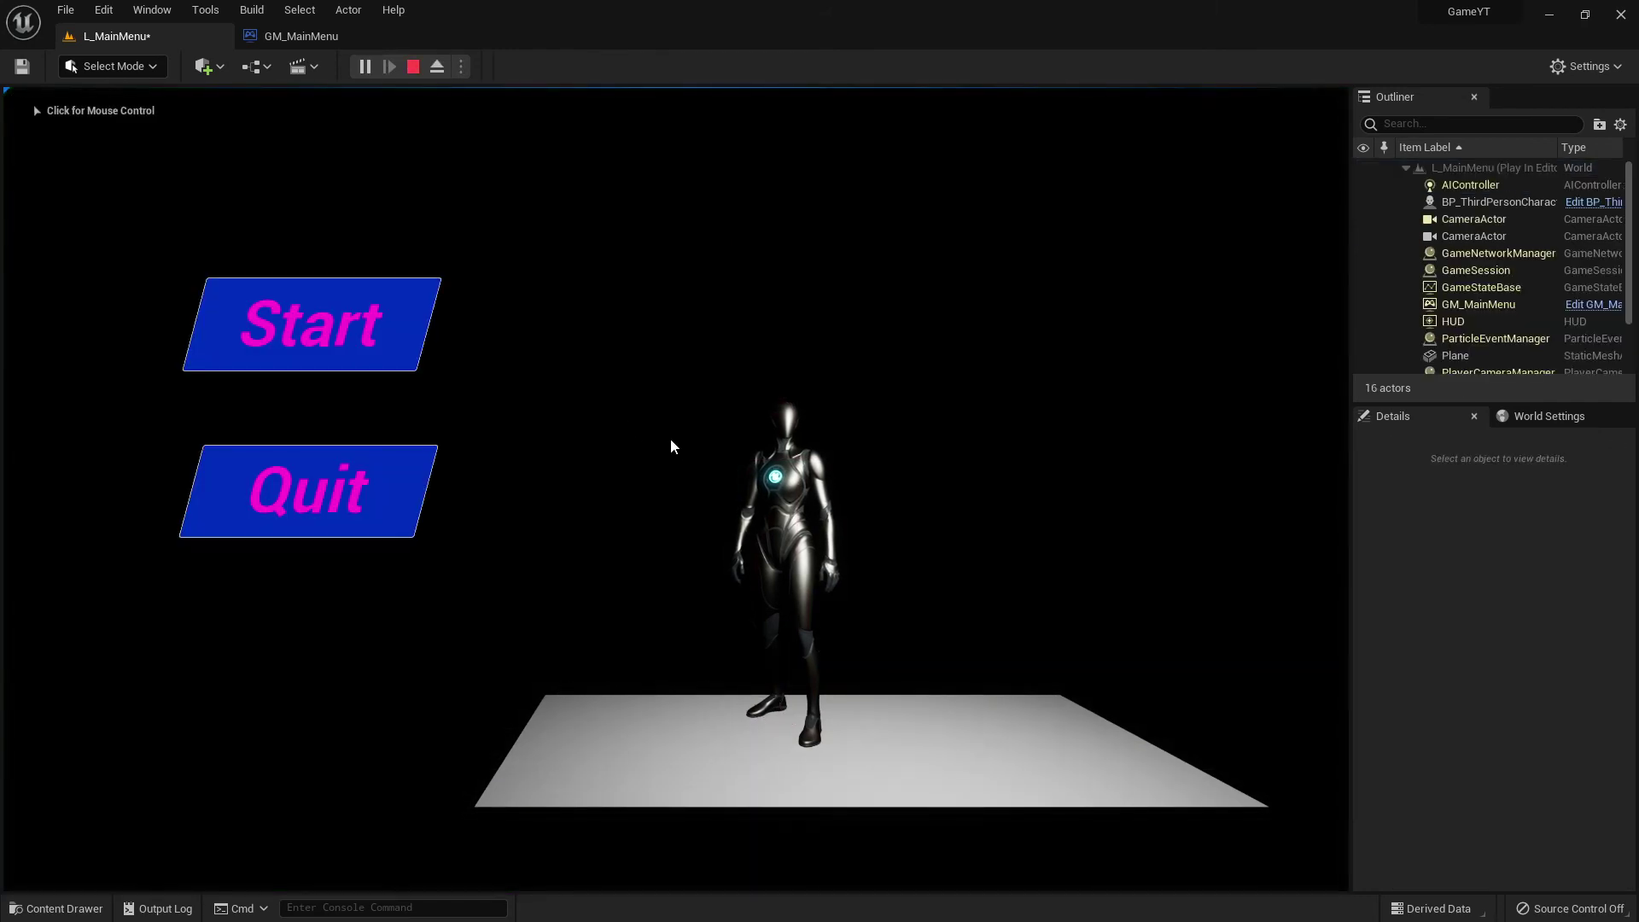
pyautogui.press('Escape')
# Shift the camera actor sideways to Y 130 and preview the character's placement beside the menu buttons.
pyautogui.moveTo(745, 442); pyautogui.dragTo(682, 476, button='right')
pyautogui.click(730, 513)
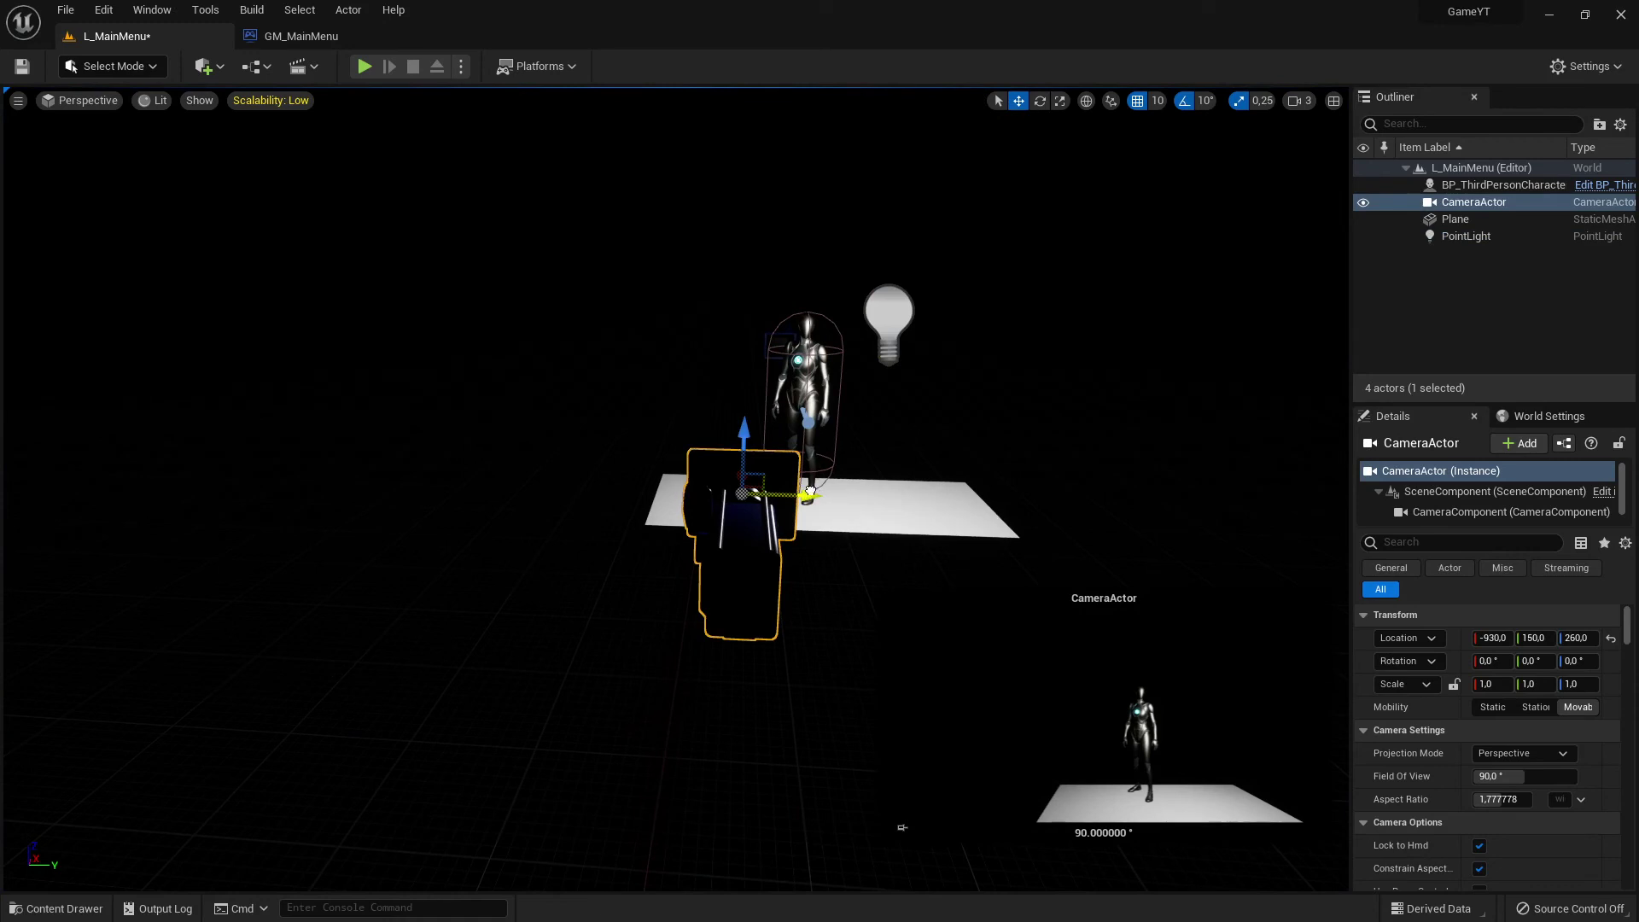
pyautogui.moveTo(810, 492); pyautogui.dragTo(773, 492)
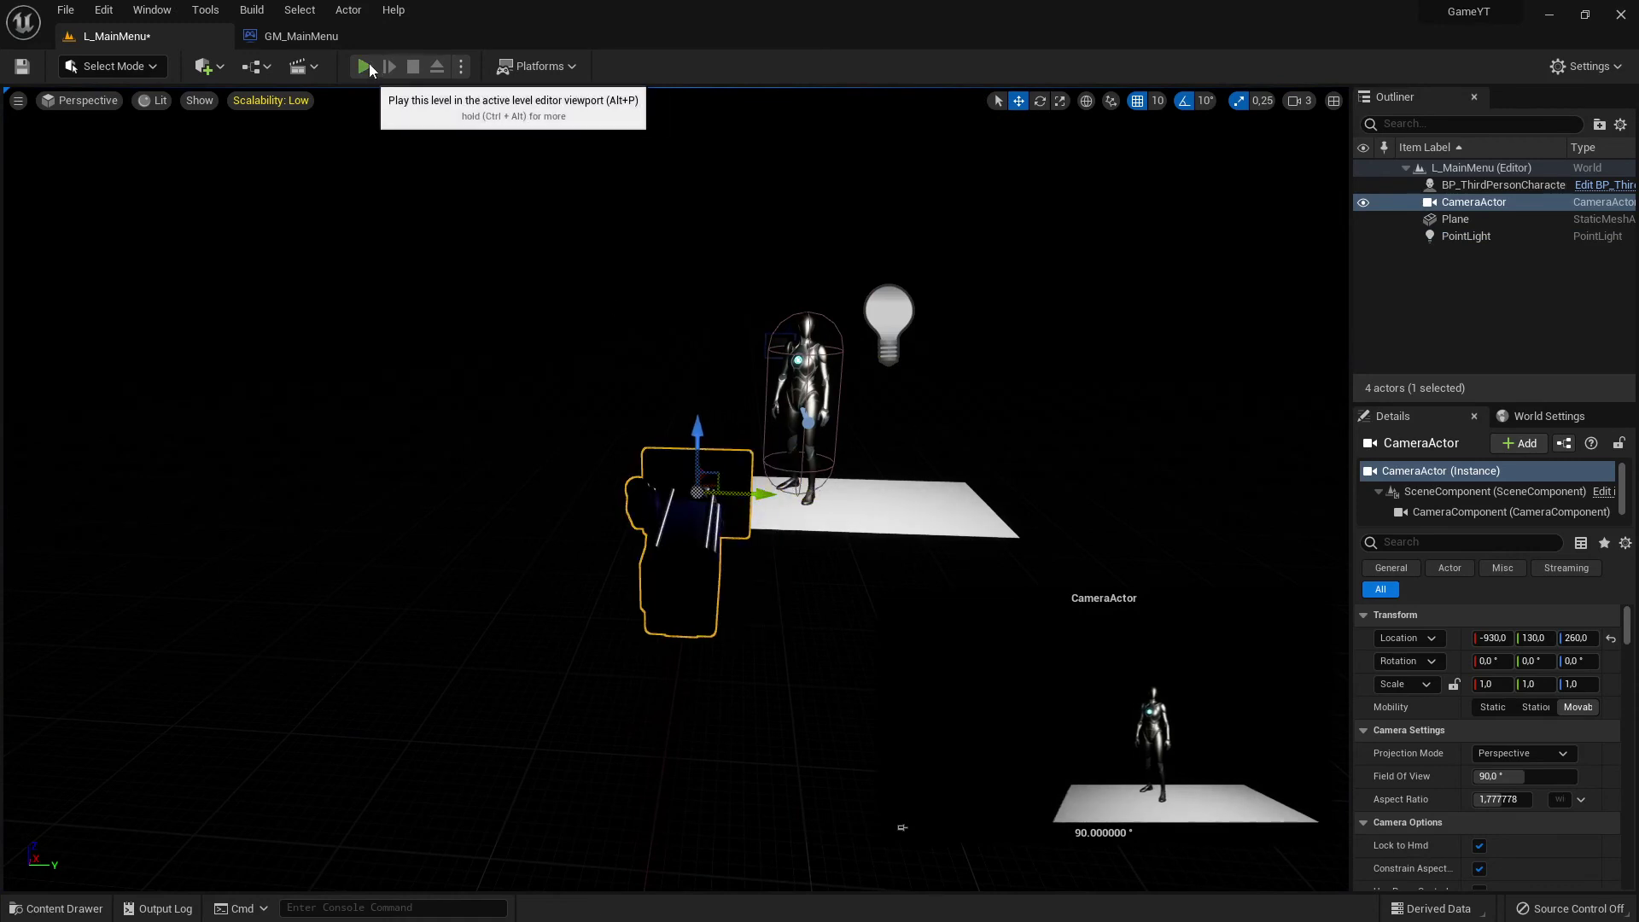
pyautogui.click(364, 65)
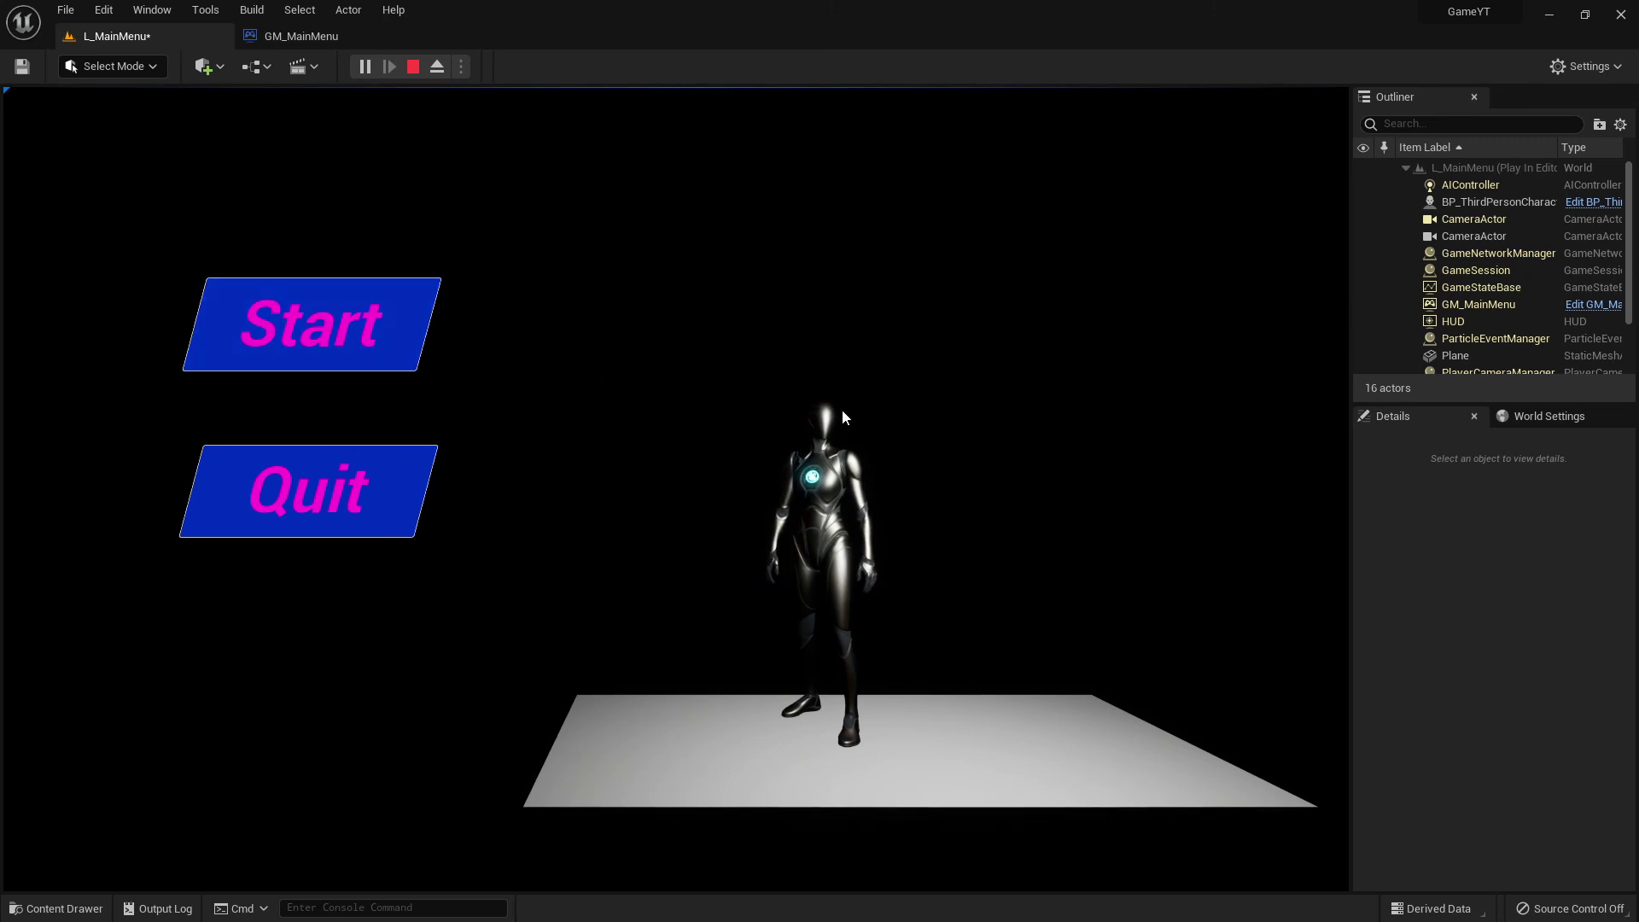
pyautogui.press('Escape')
pyautogui.press('w')
pyautogui.moveTo(841, 418); pyautogui.dragTo(947, 435, button='right')
pyautogui.press('s')
pyautogui.press('w')
pyautogui.press('s')
pyautogui.press('a')
pyautogui.moveTo(777, 439); pyautogui.dragTo(764, 444, button='right')
pyautogui.moveTo(764, 366); pyautogui.dragTo(764, 365, button='right')
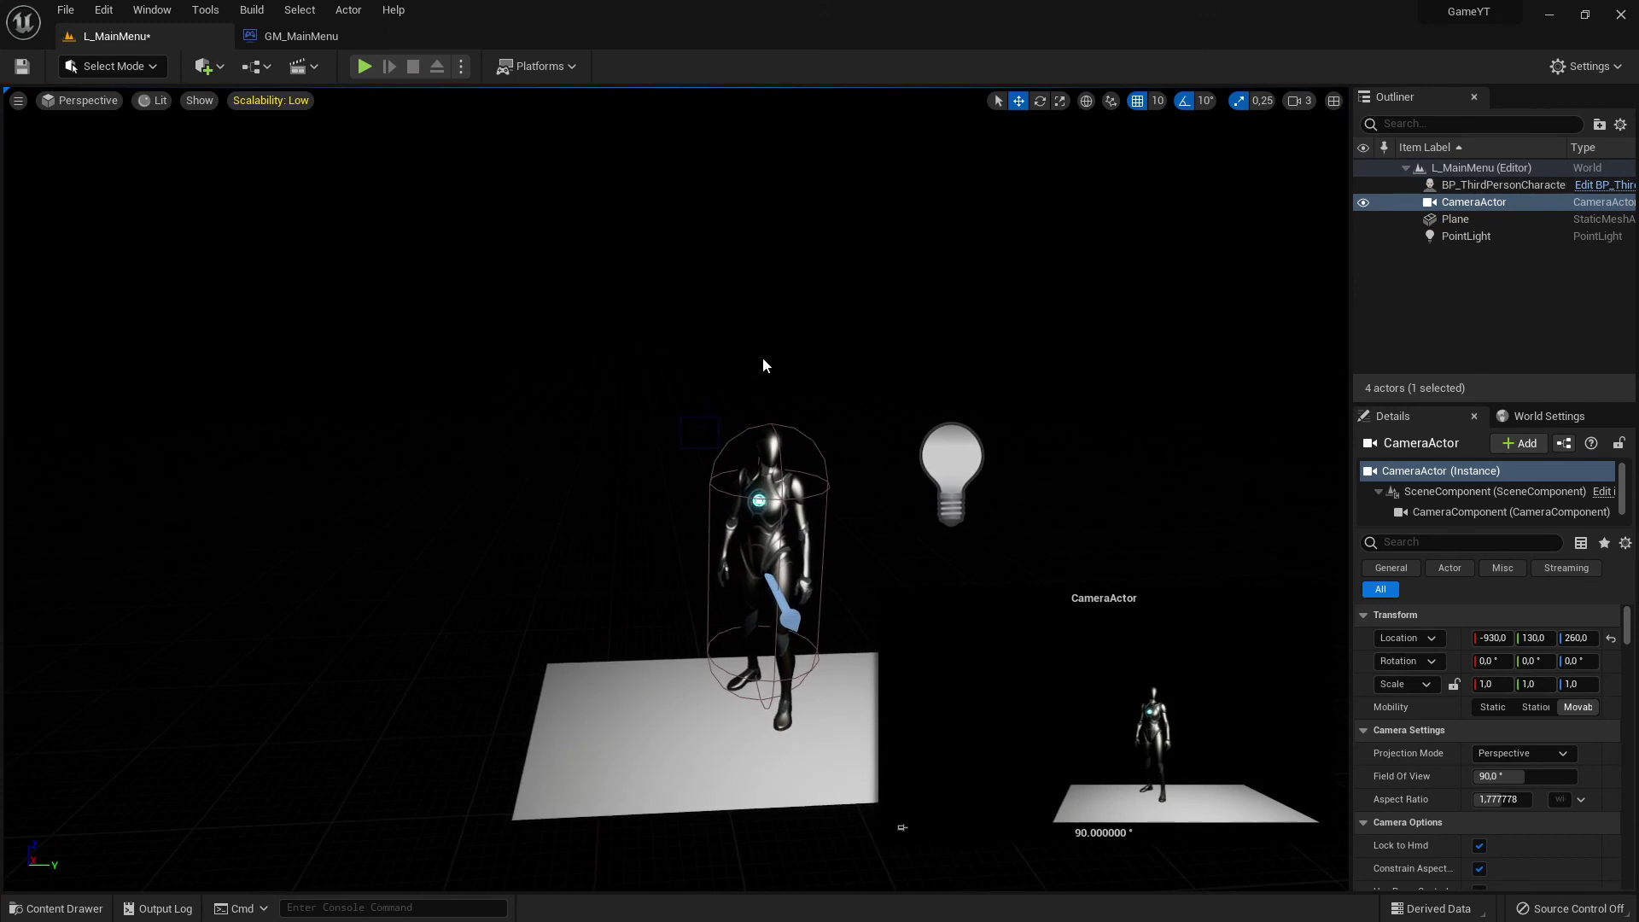
# Preview the main menu level, test the Start button beside the character, and end the preview.
pyautogui.moveTo(688, 329); pyautogui.dragTo(668, 338, button='right')
pyautogui.click(364, 65)
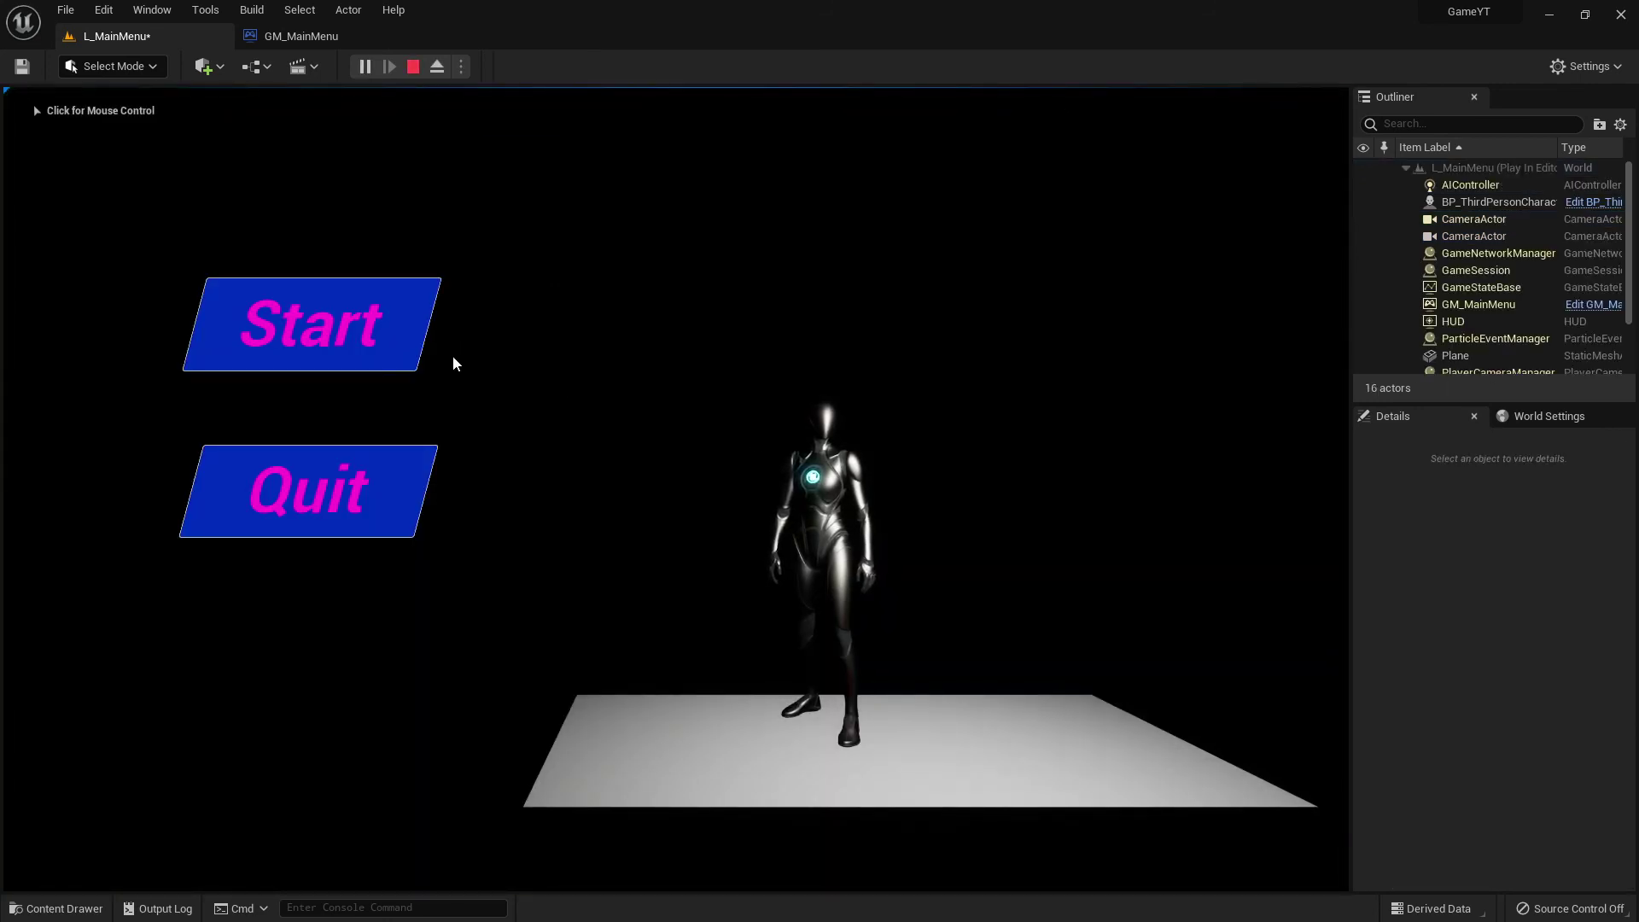
pyautogui.click(329, 312)
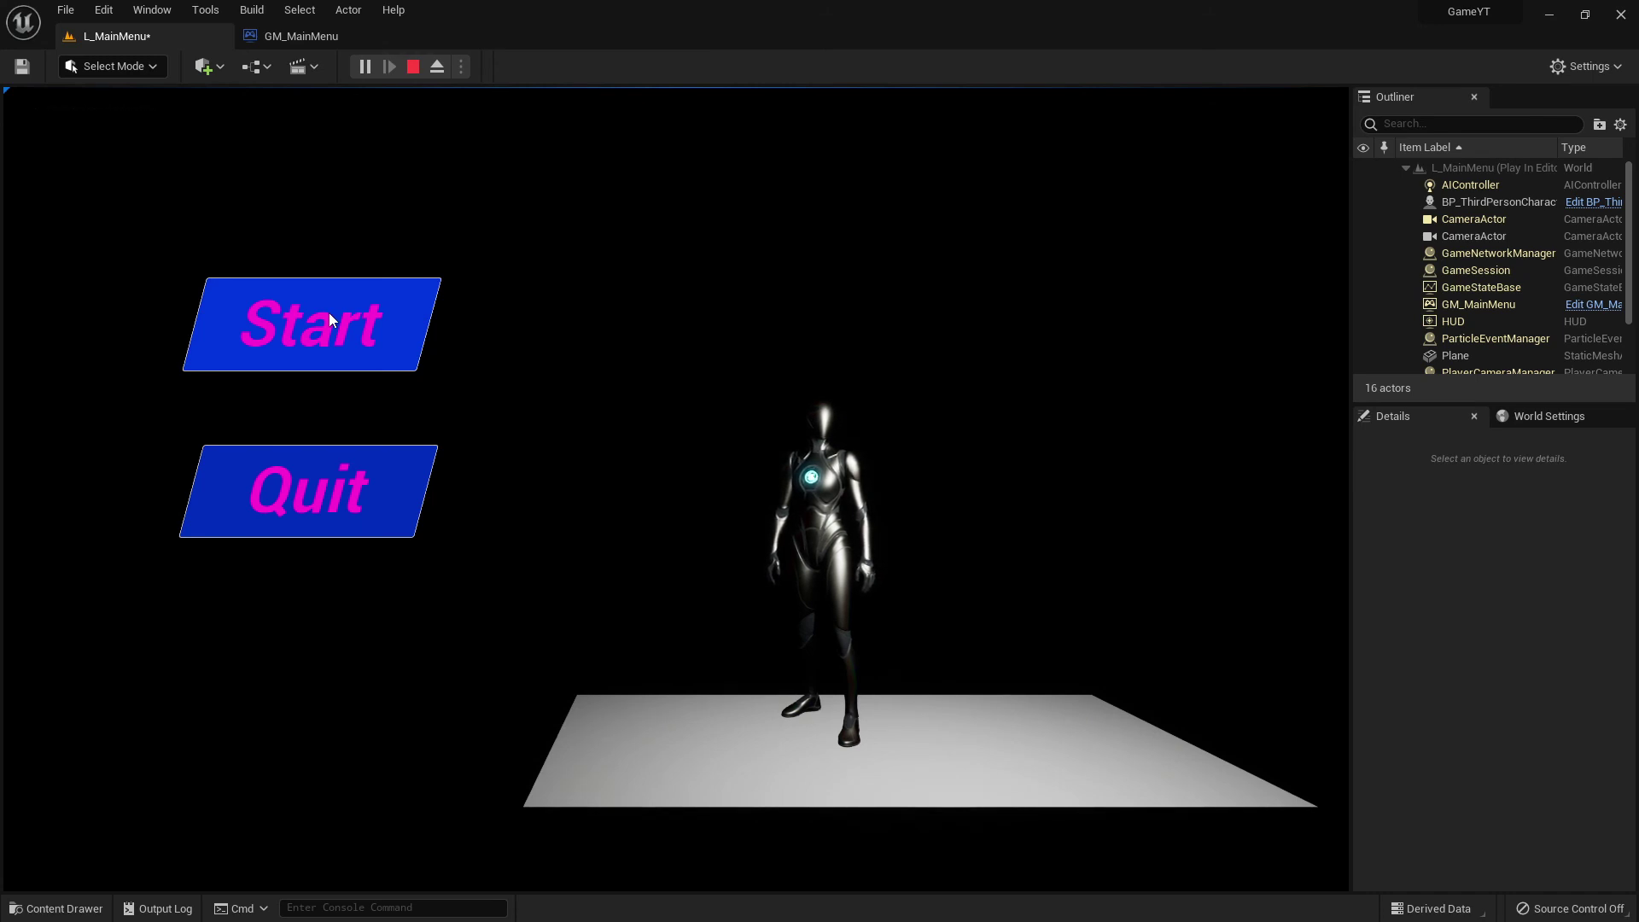
pyautogui.click(392, 304)
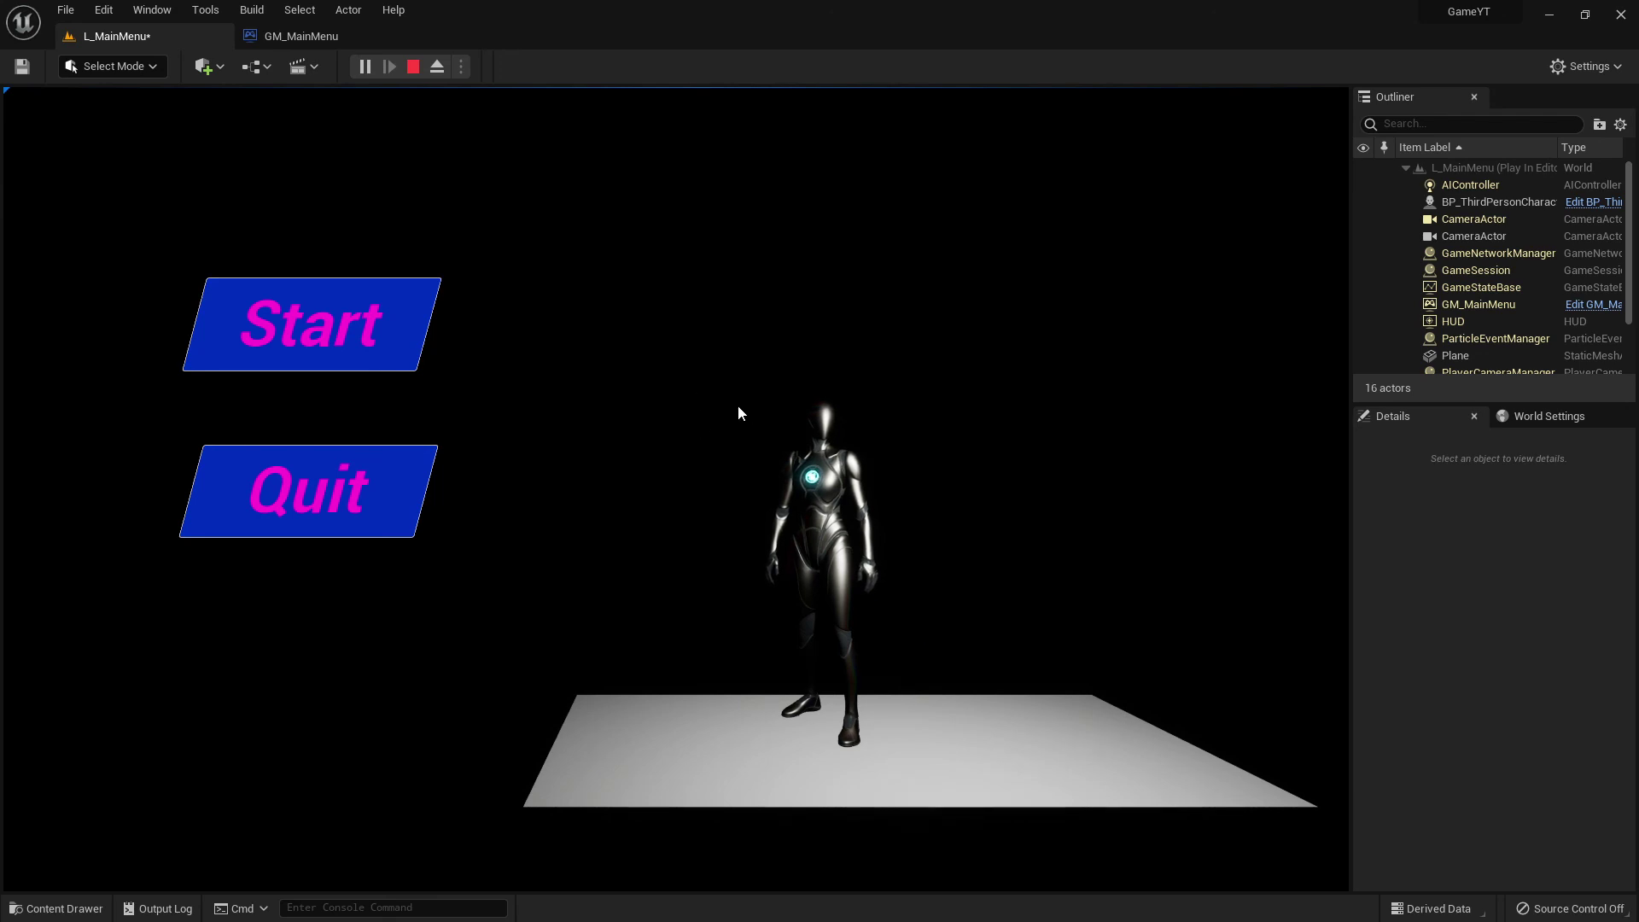
pyautogui.press('Escape')
pyautogui.click(301, 36)
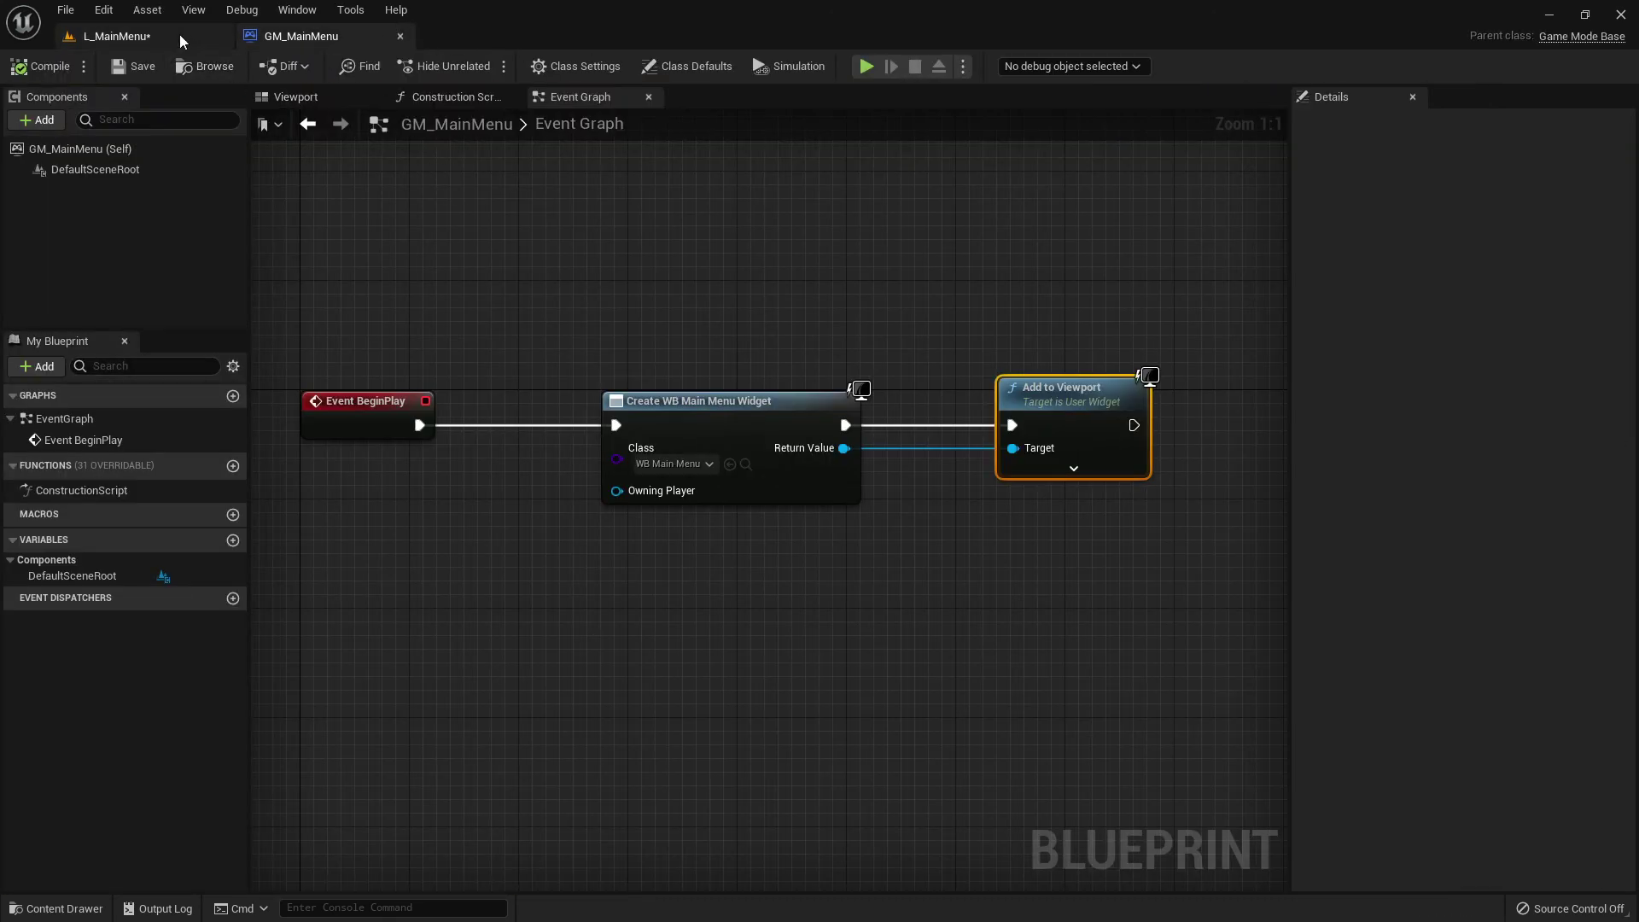
pyautogui.click(179, 35)
pyautogui.click(299, 35)
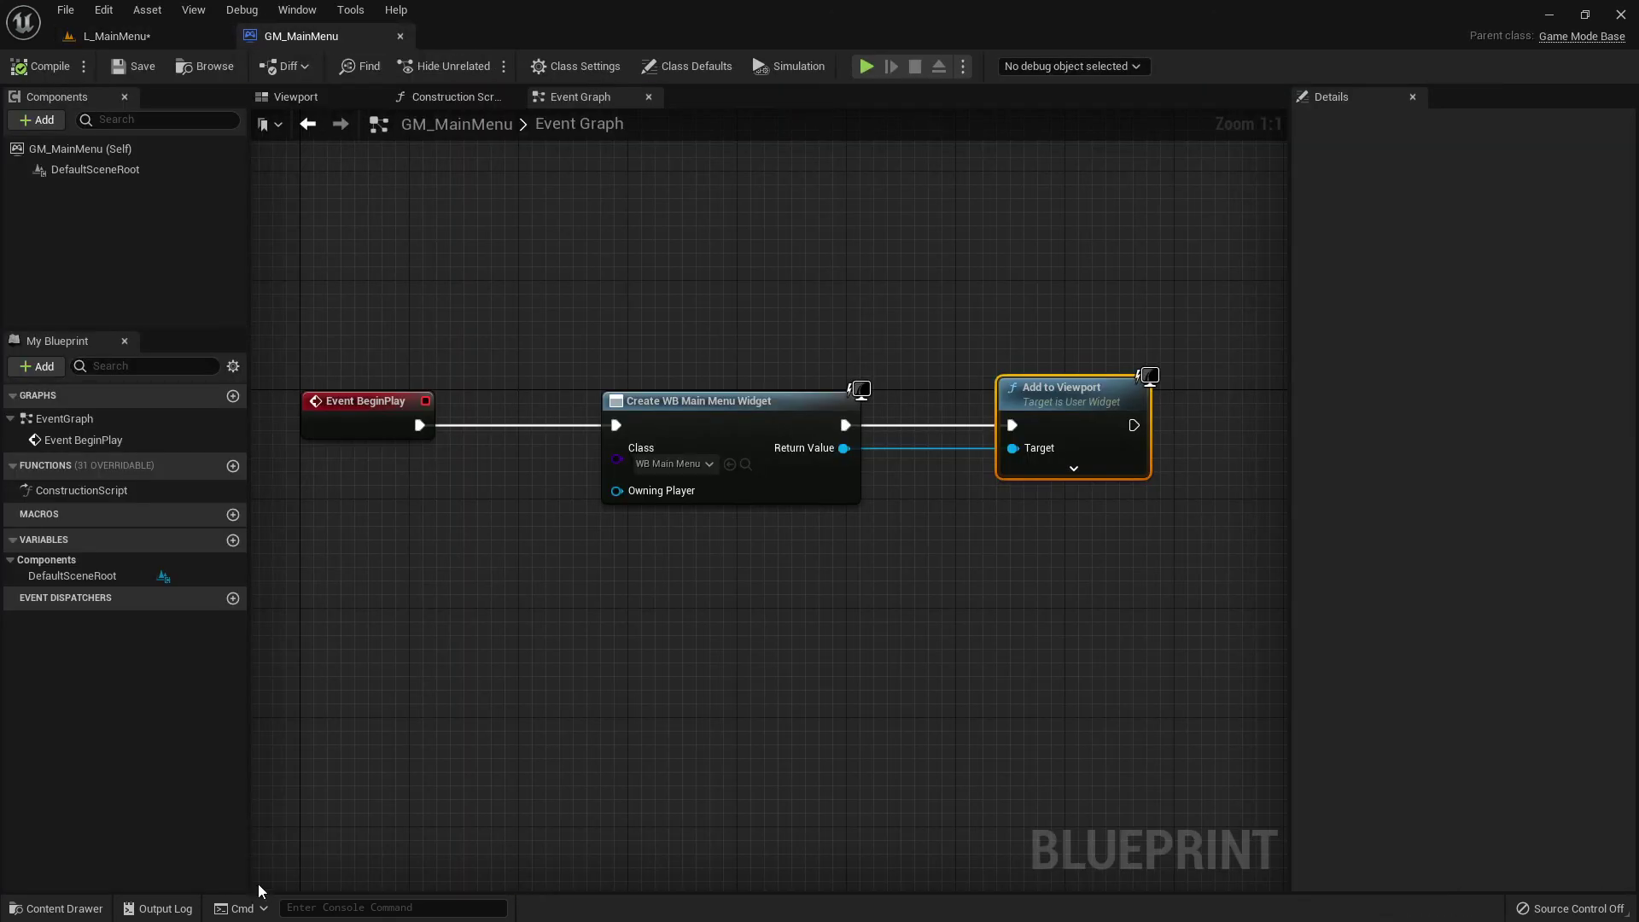
pyautogui.click(128, 36)
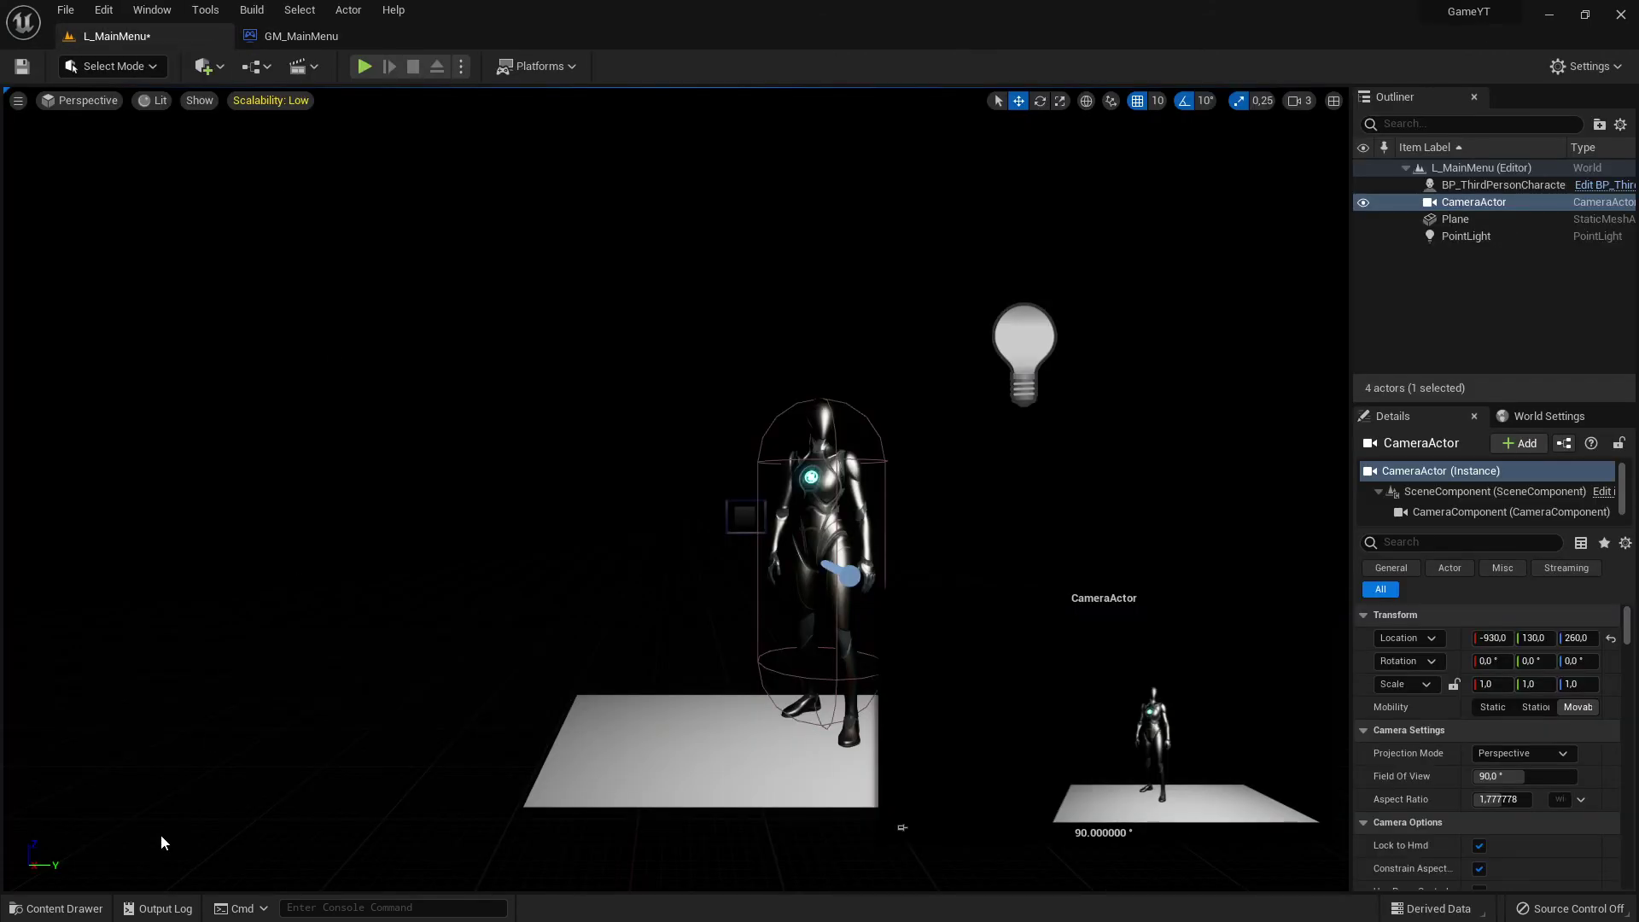
# Dock the Content Drawer in the layout and filter all project assets to show only Level assets.
pyautogui.click(58, 908)
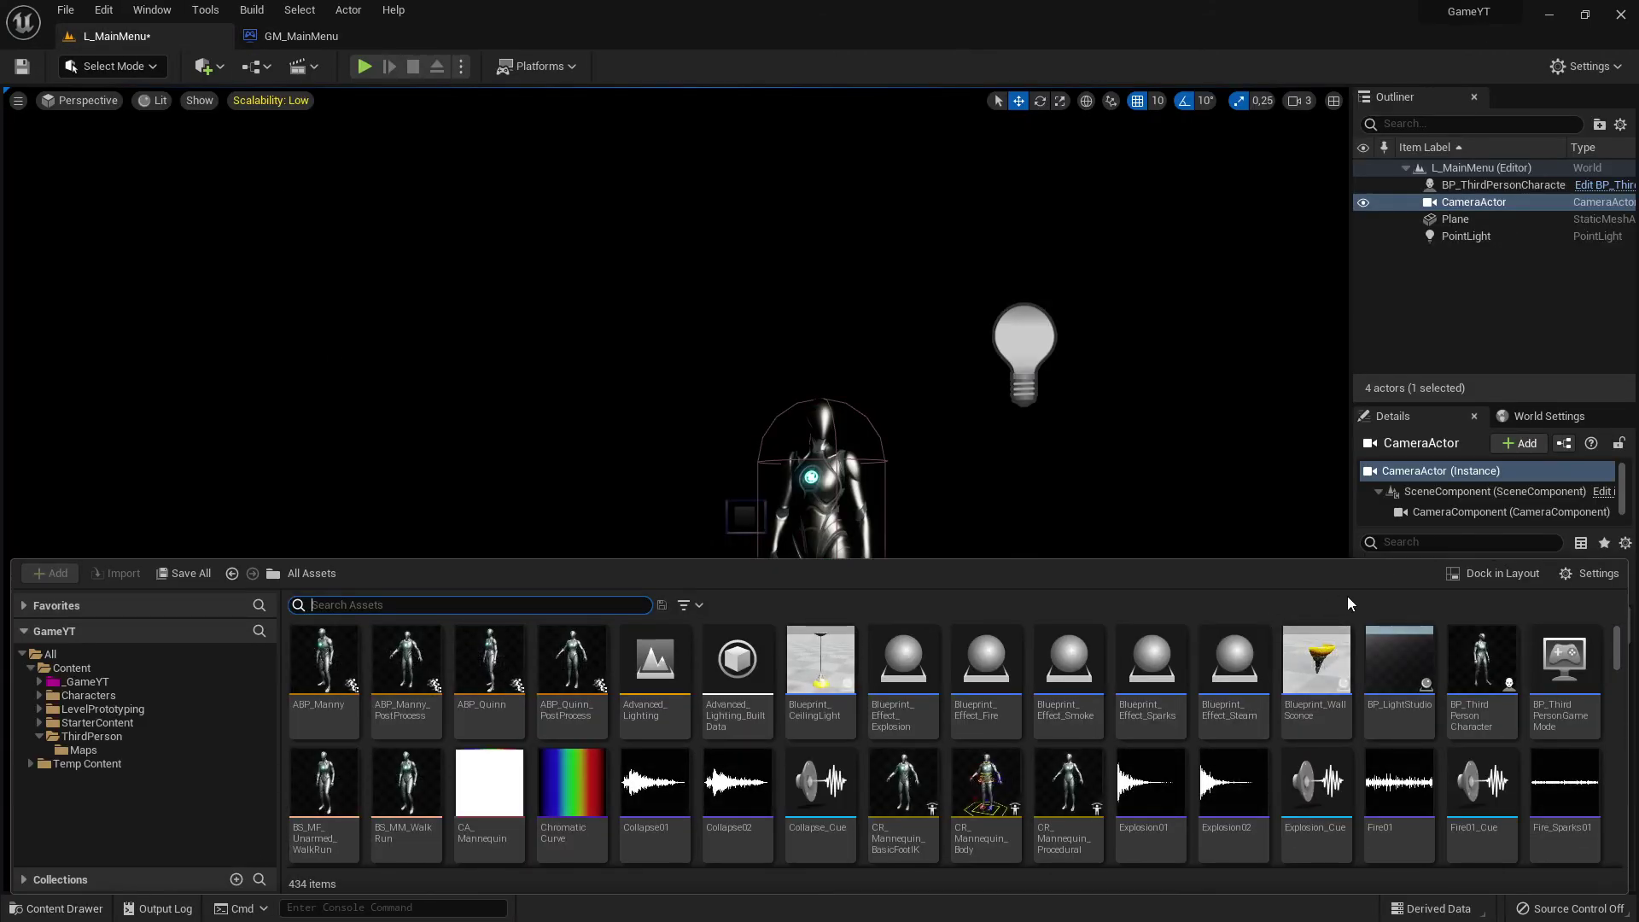
pyautogui.click(1494, 573)
pyautogui.click(54, 707)
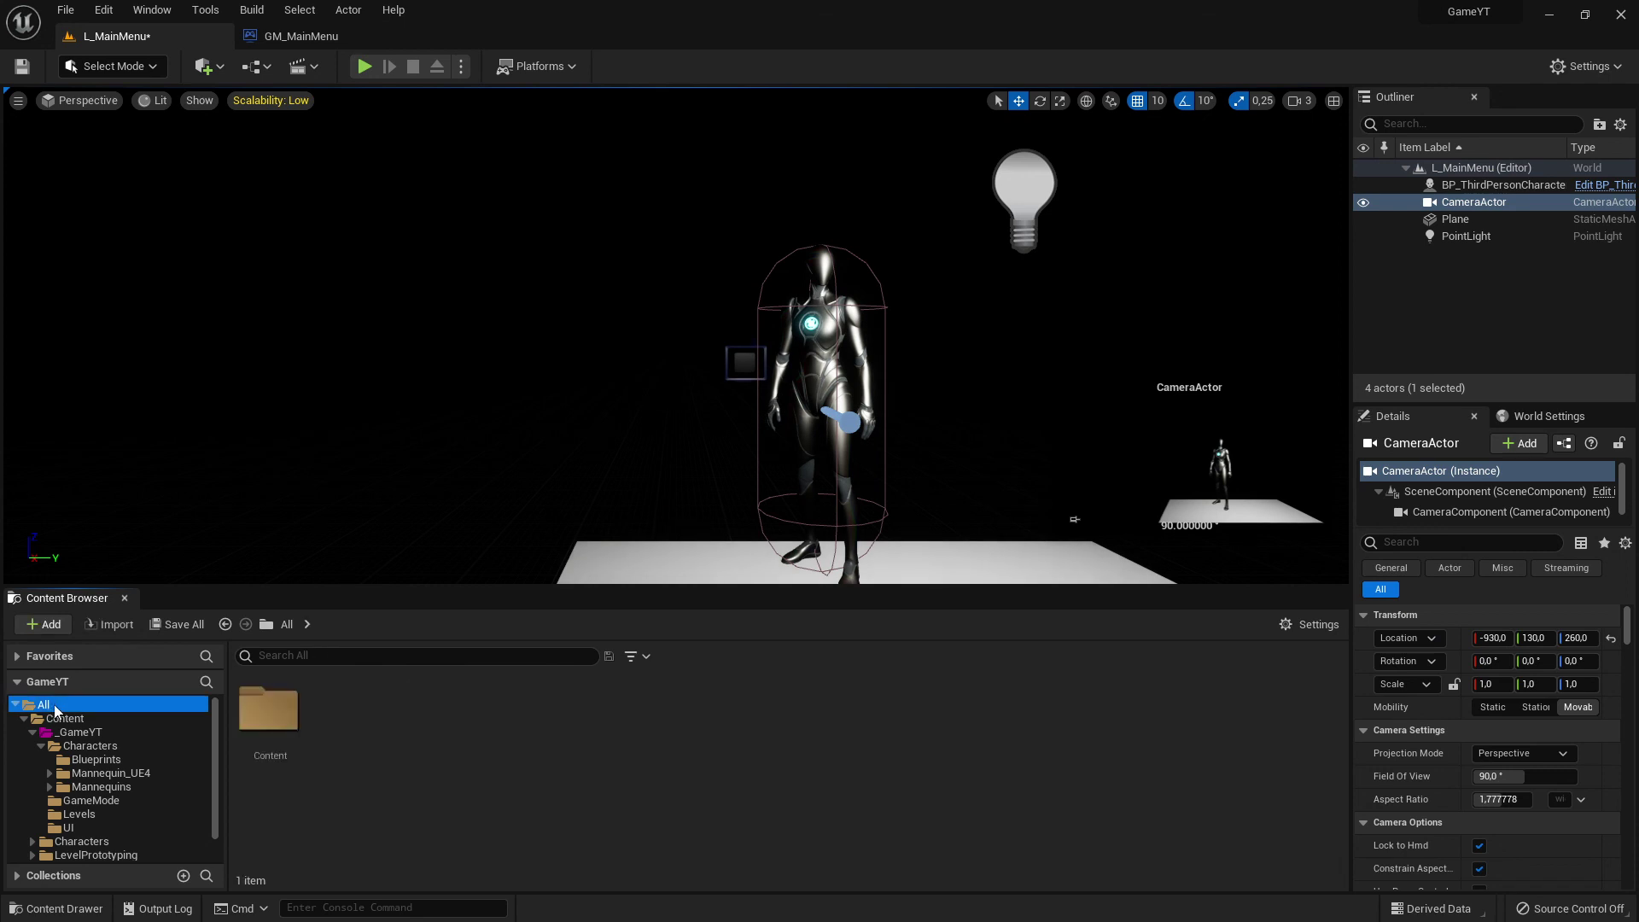
pyautogui.click(632, 656)
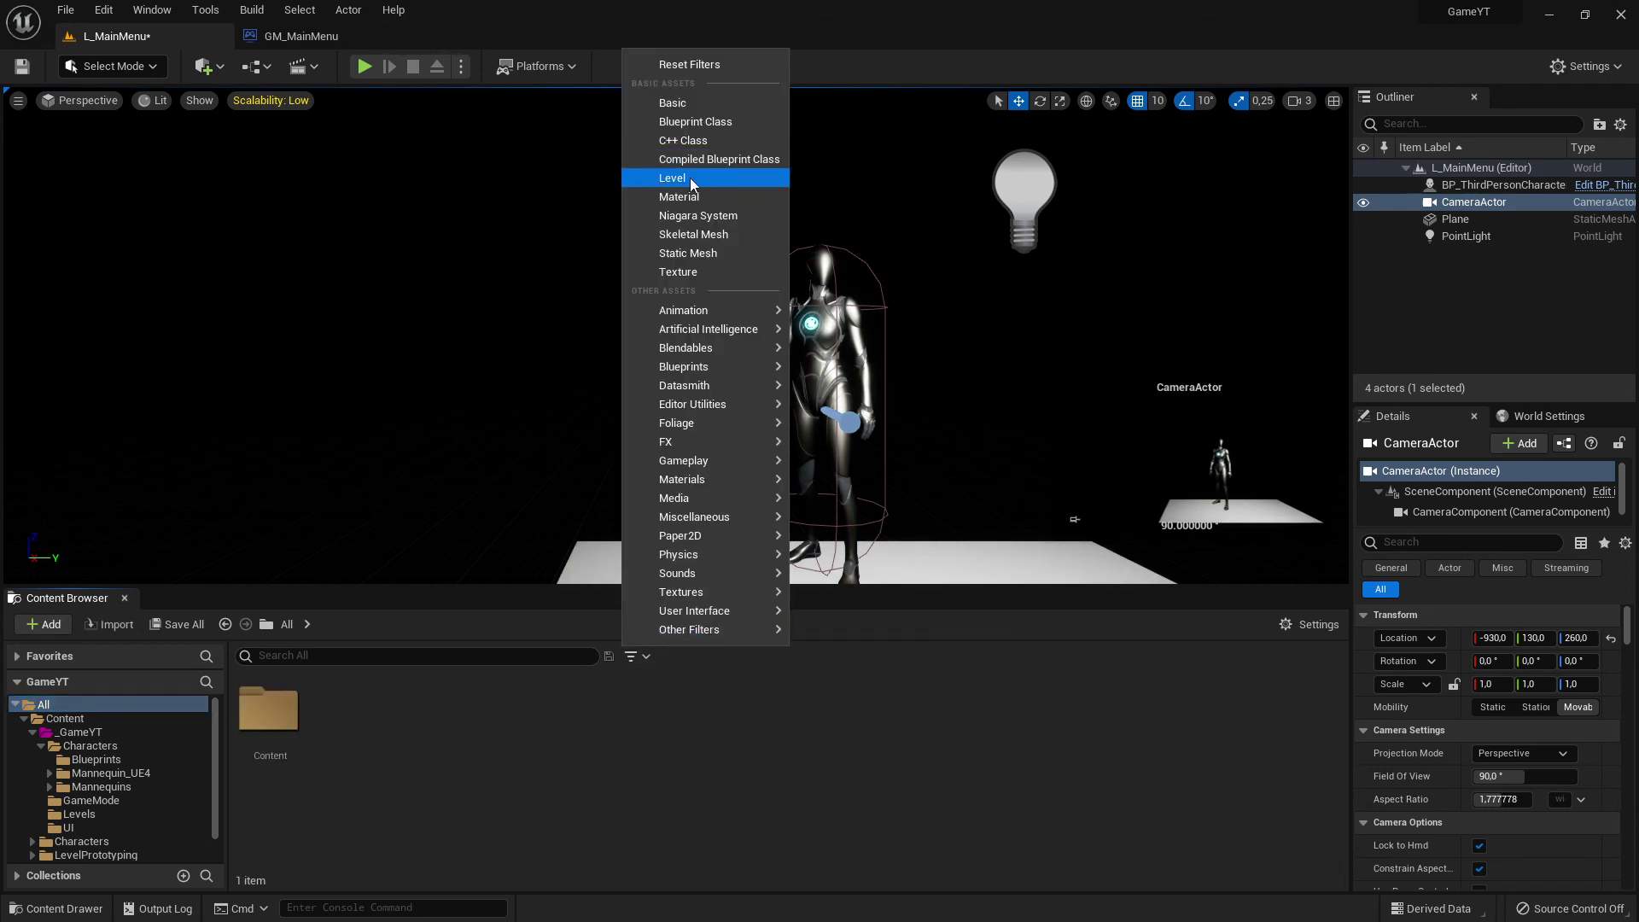
pyautogui.click(672, 174)
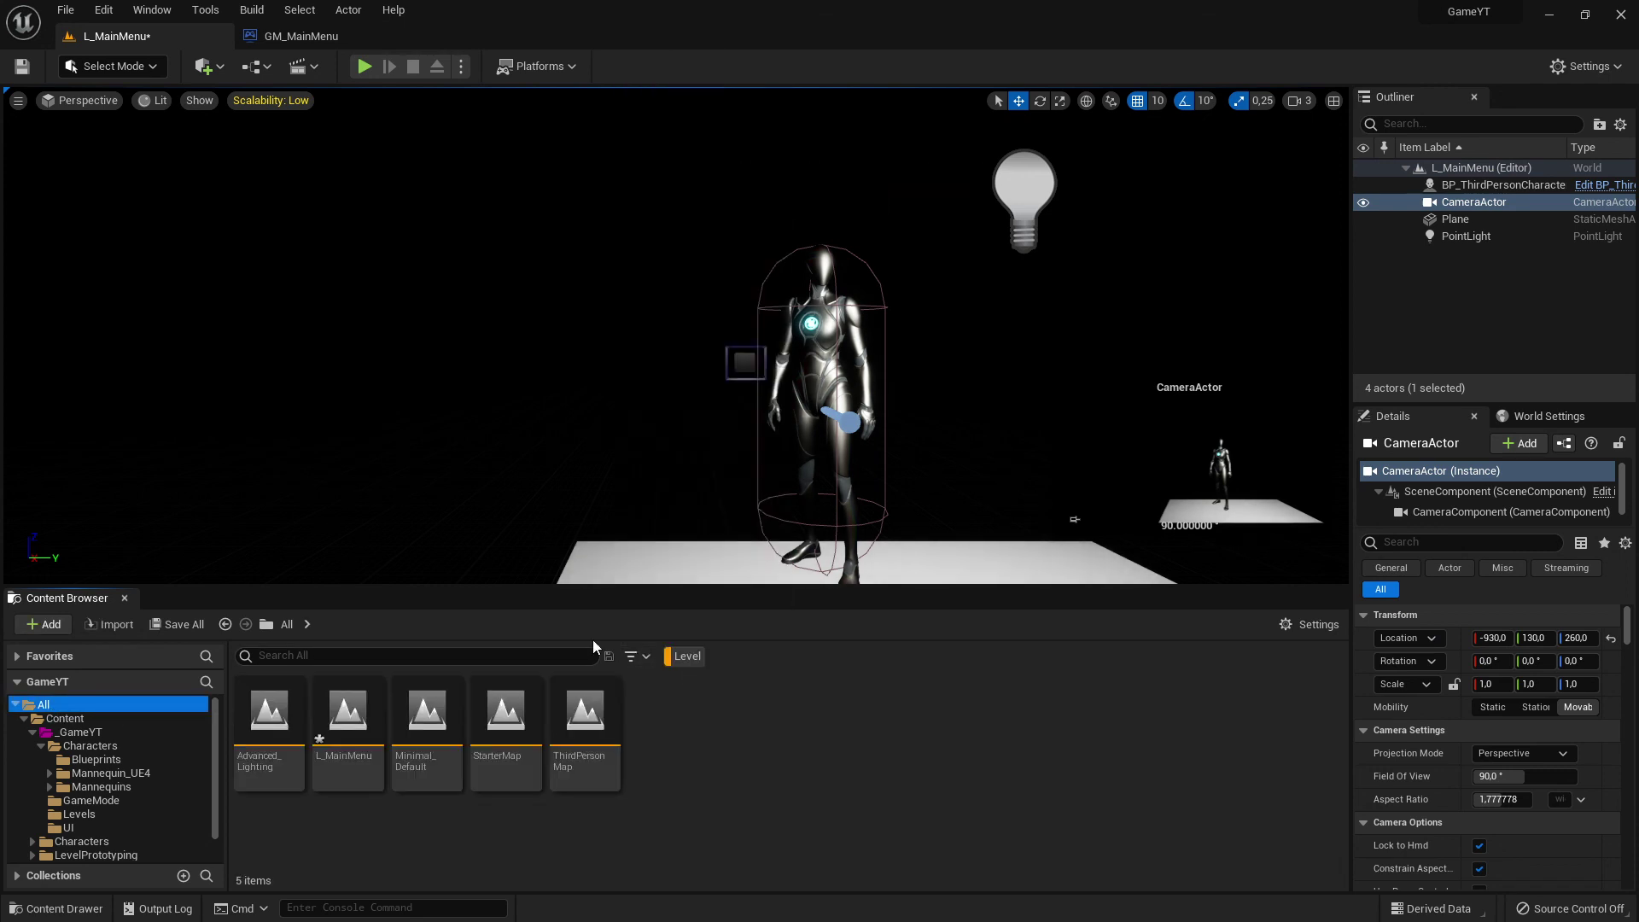
# Open the ThirdPersonMap level, saving L_MainMenu and the three CR_Mannequin assets.
pyautogui.click(347, 772)
pyautogui.doubleClick(592, 756)
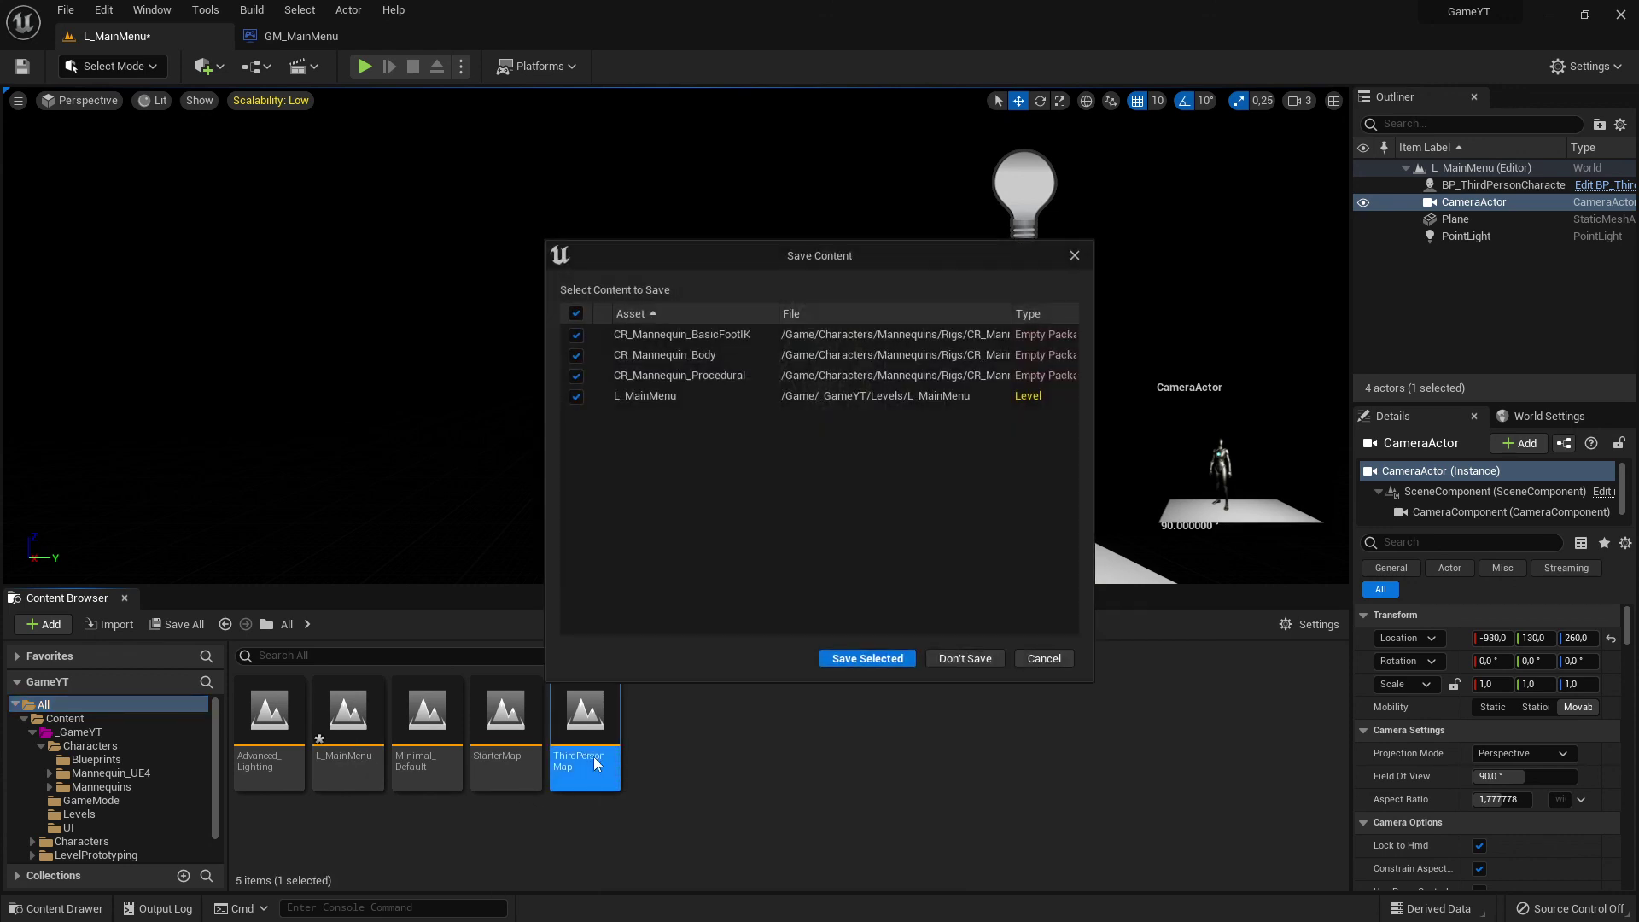
pyautogui.click(876, 657)
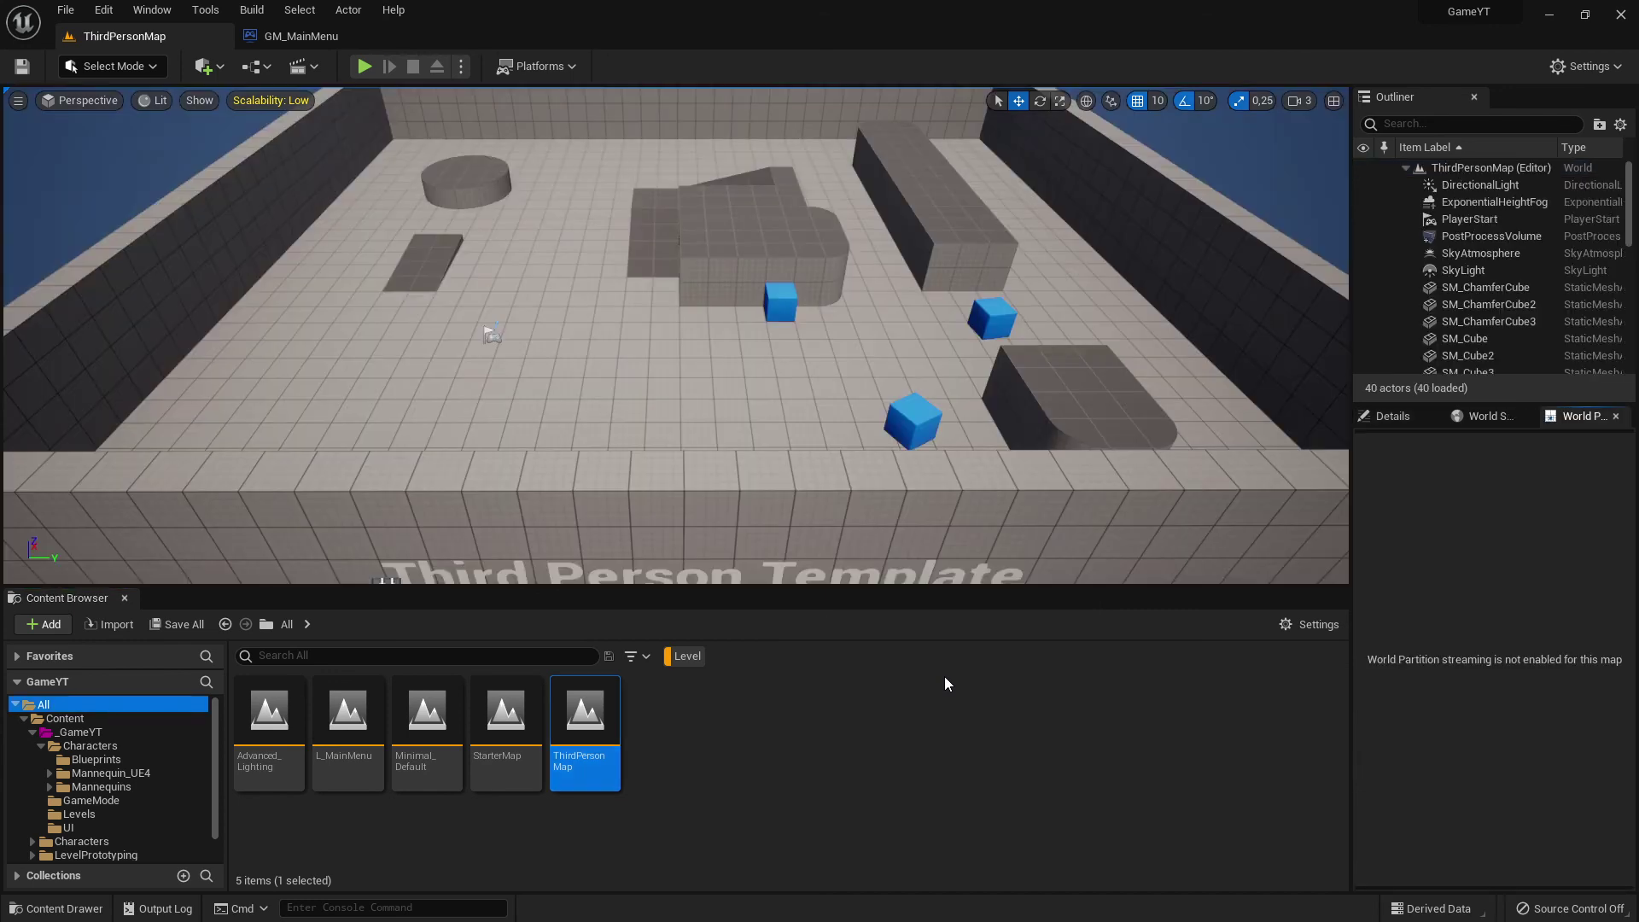
# Play-test ThirdPersonMap by running the character around the arena, and end the play session.
pyautogui.moveTo(763, 416); pyautogui.dragTo(735, 334, button='right')
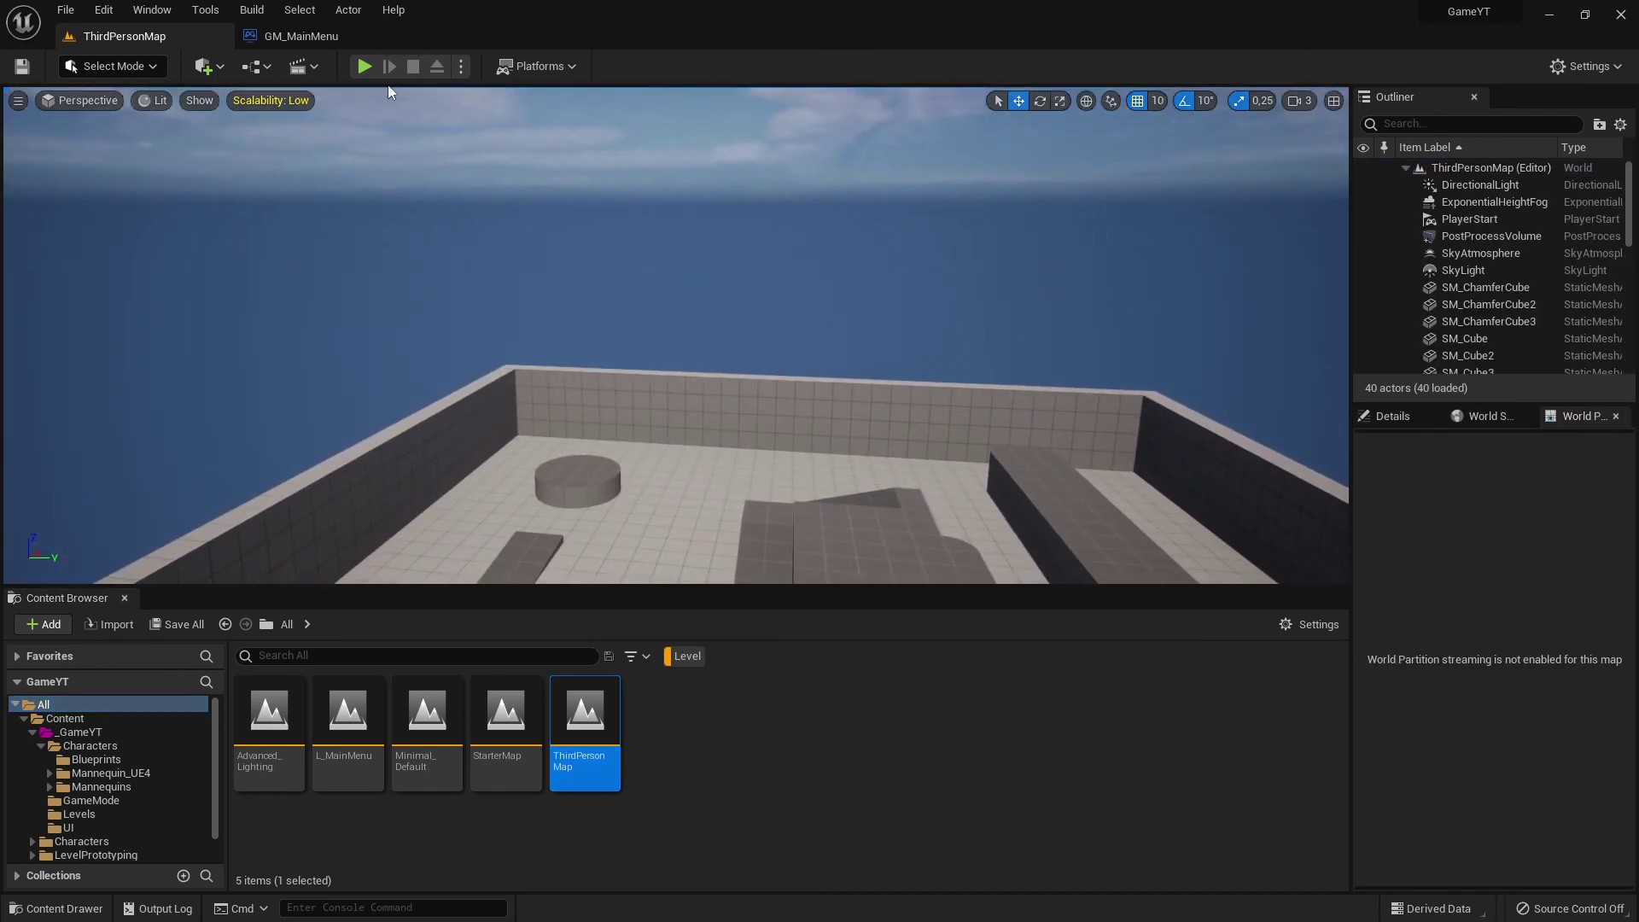
pyautogui.click(364, 66)
pyautogui.press('w')
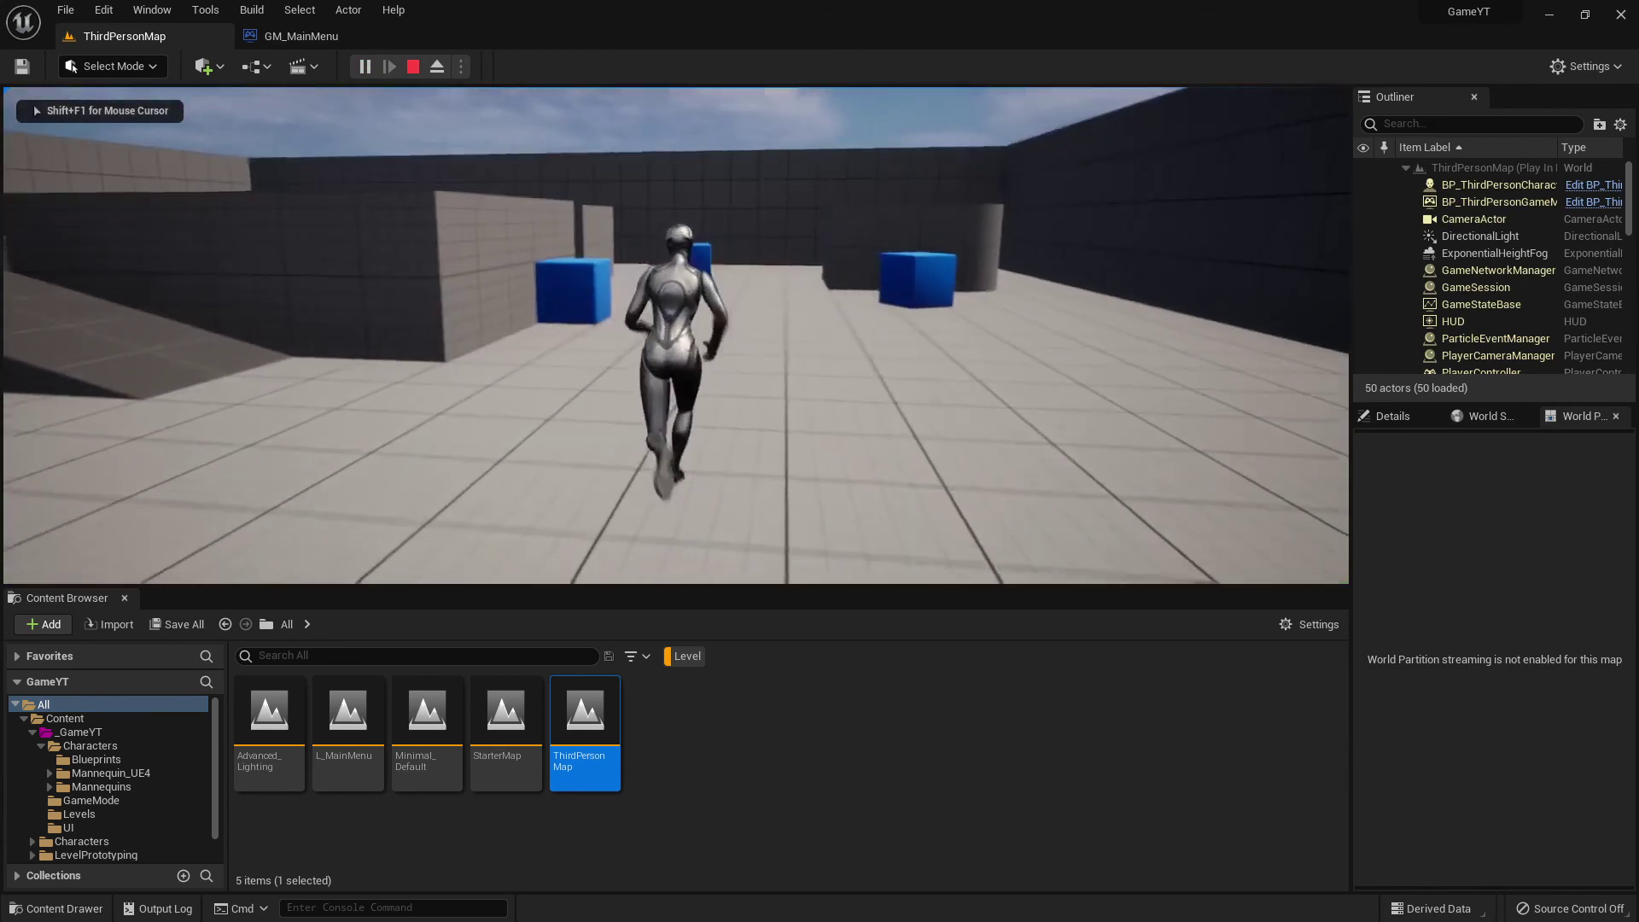
pyautogui.press('a')
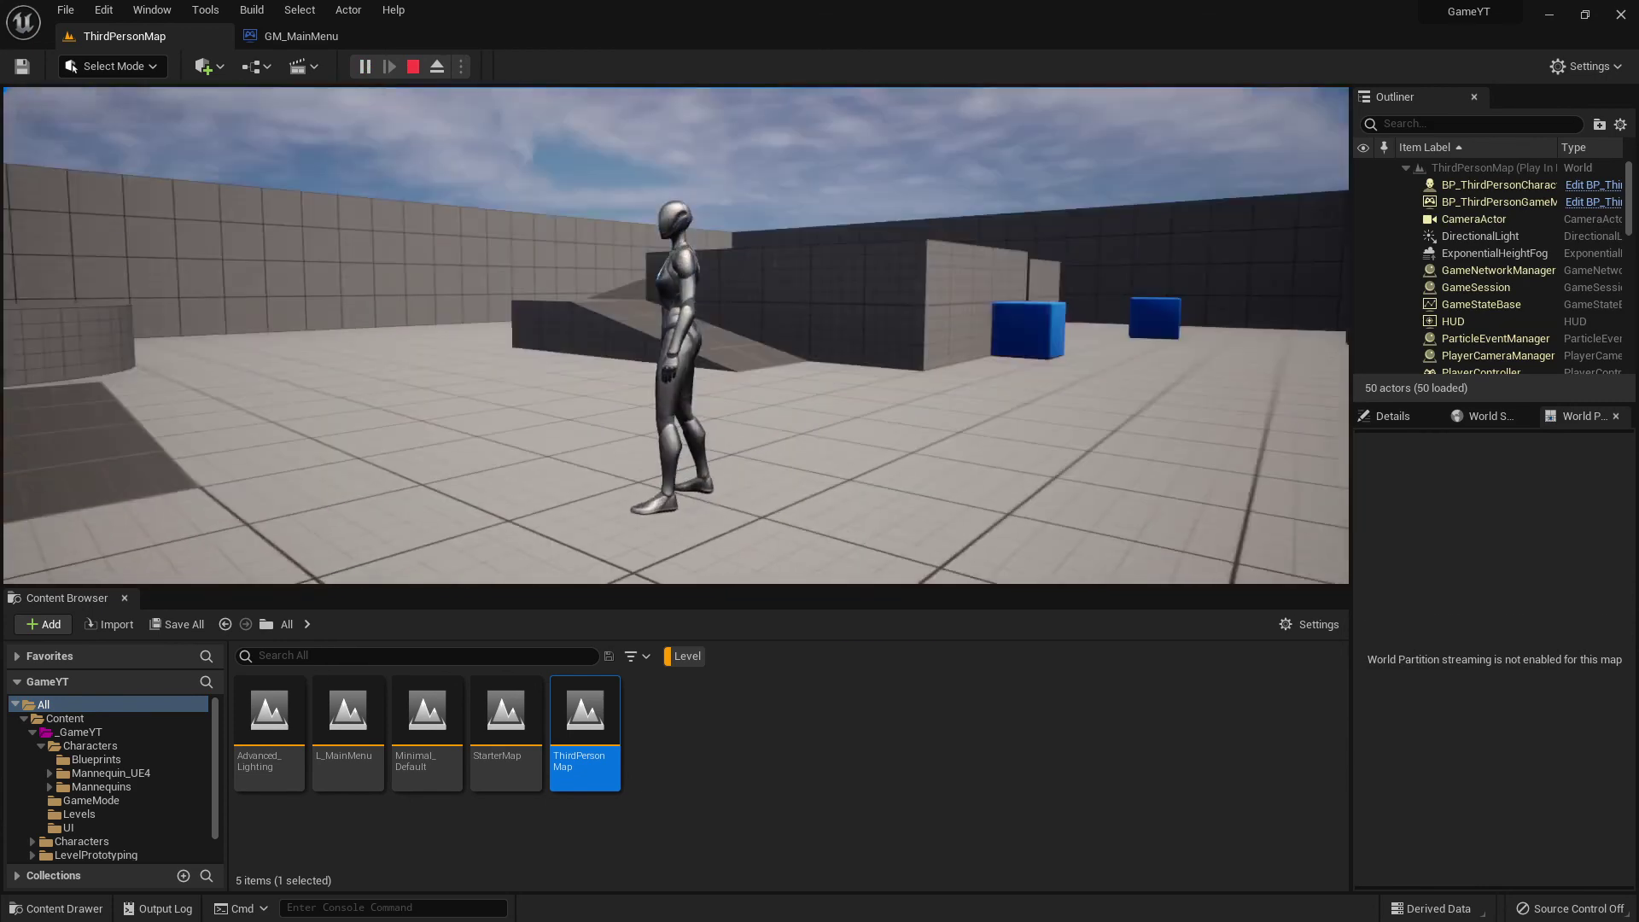
pyautogui.press('d')
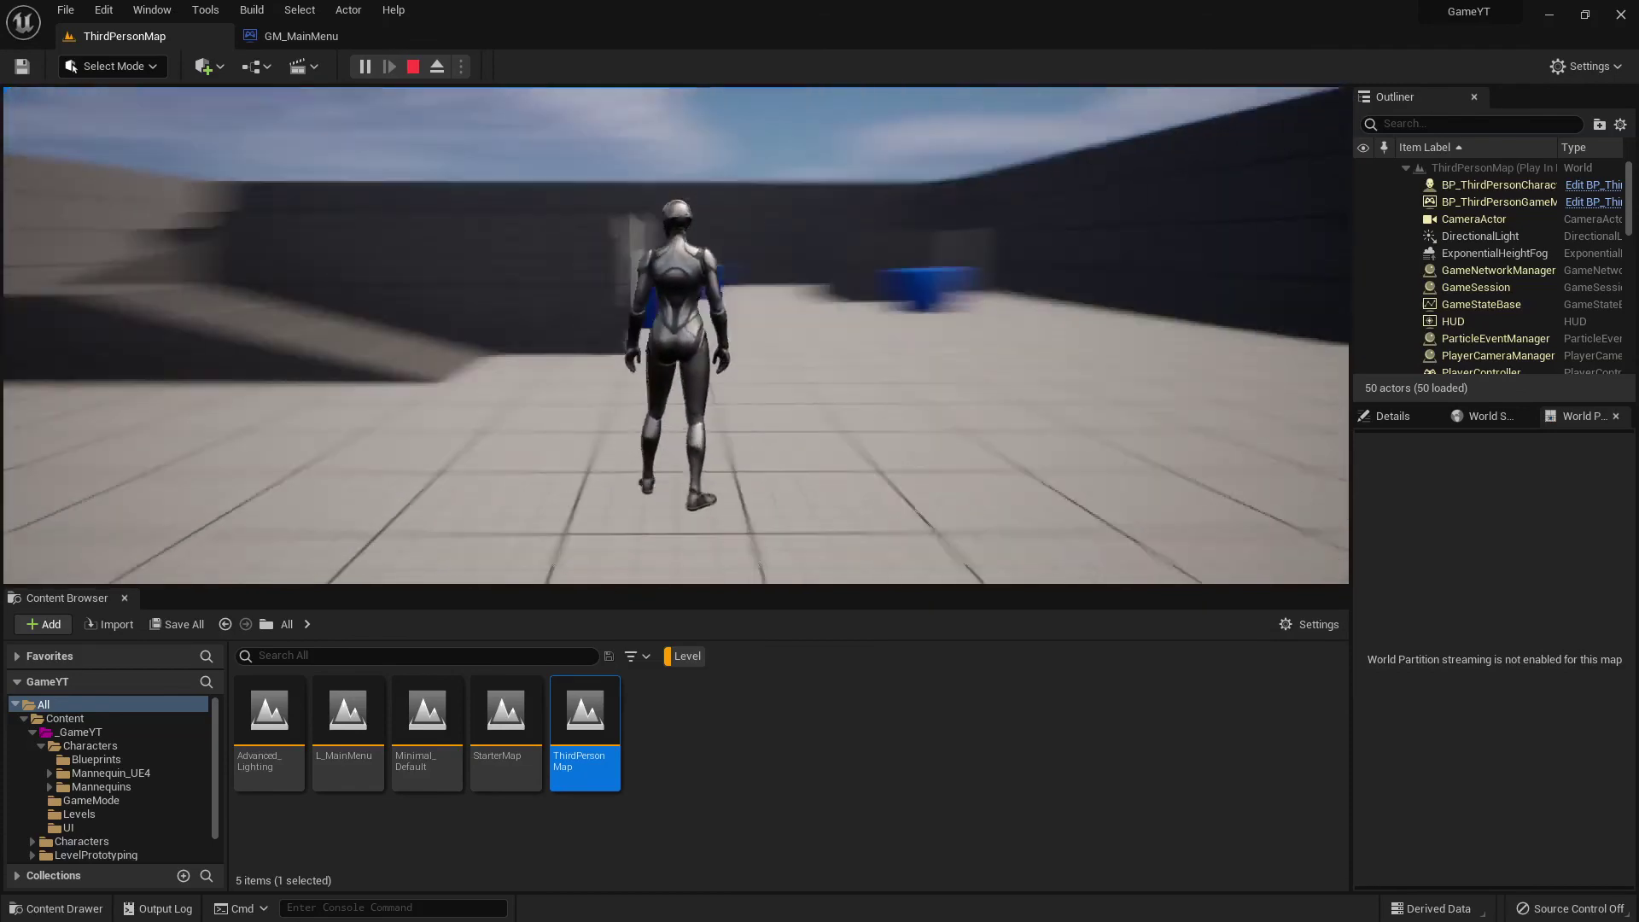
pyautogui.press('d')
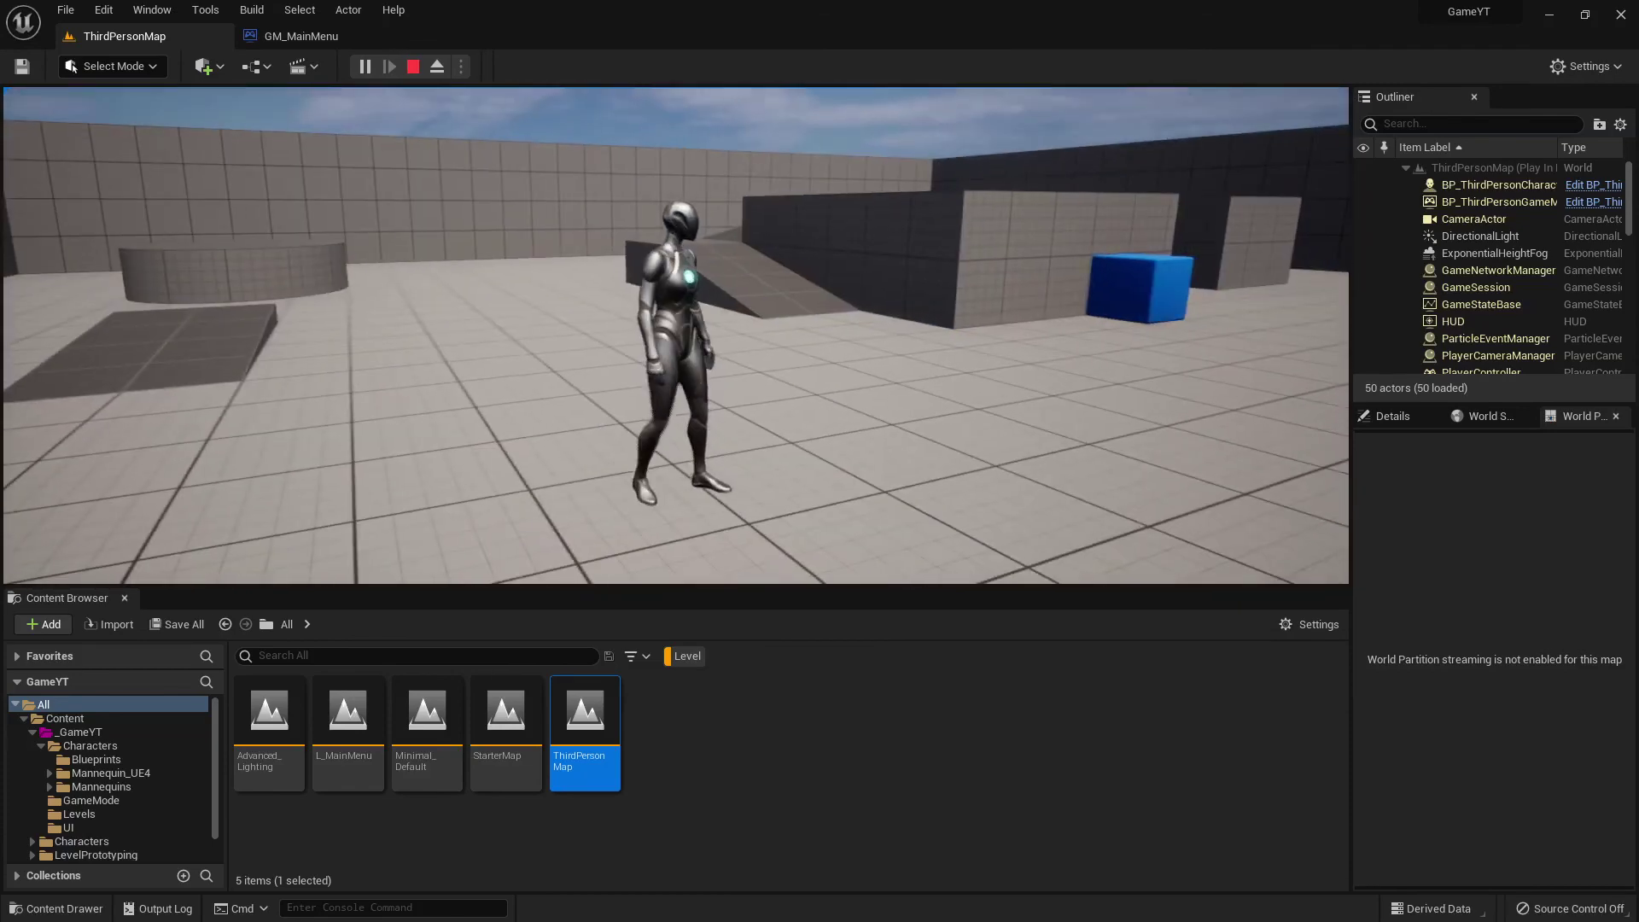
pyautogui.press('w')
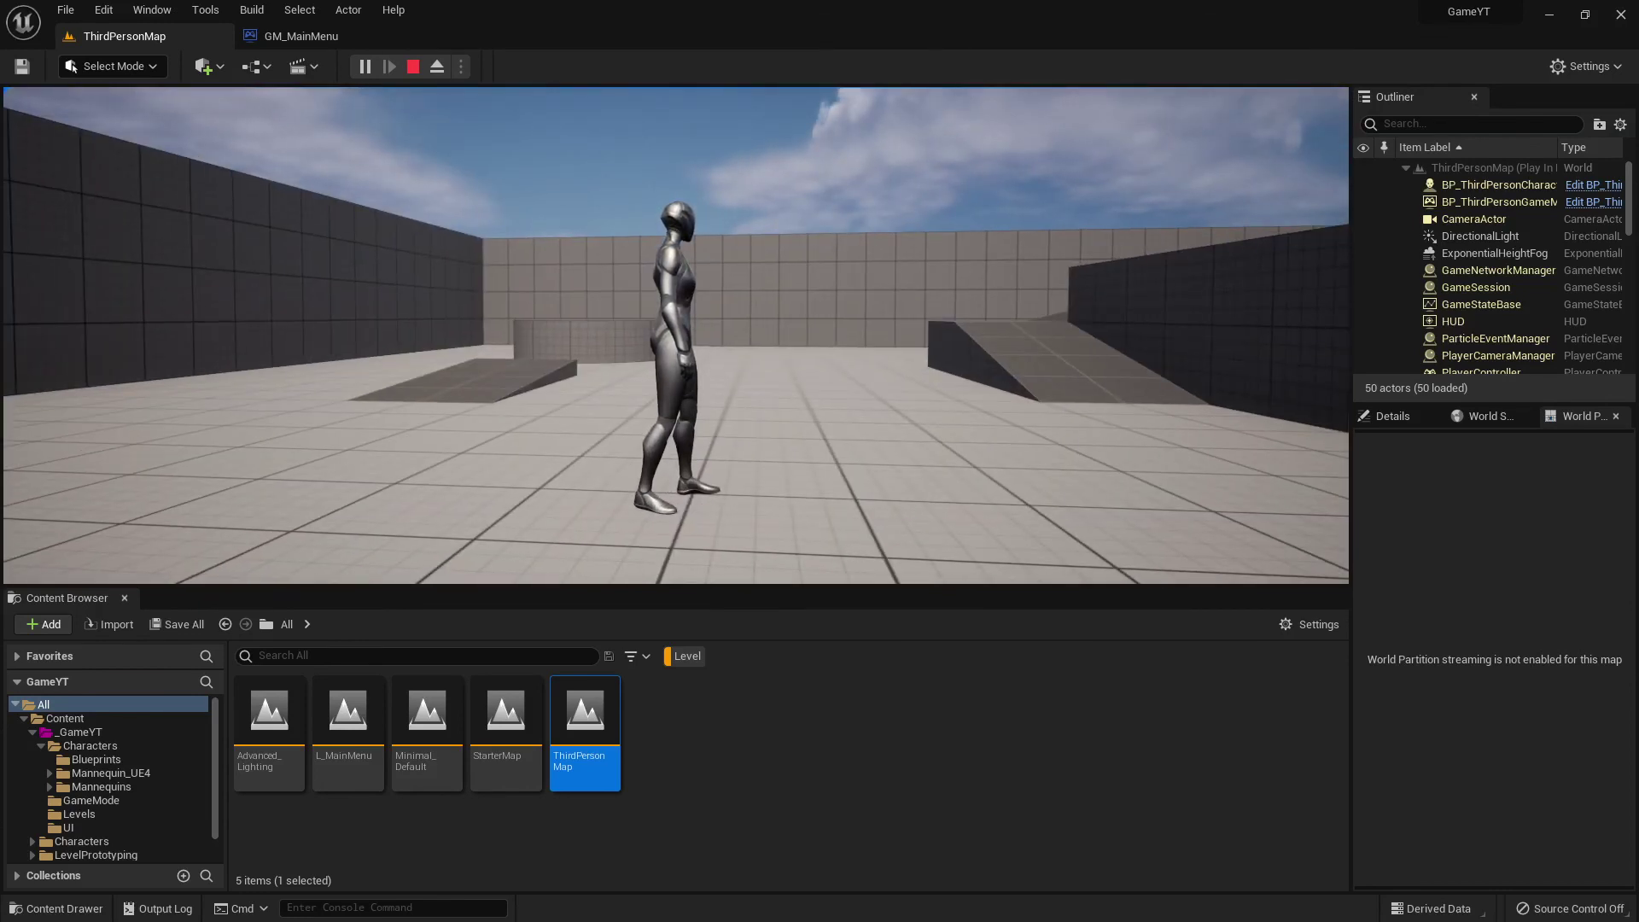
pyautogui.press('Escape')
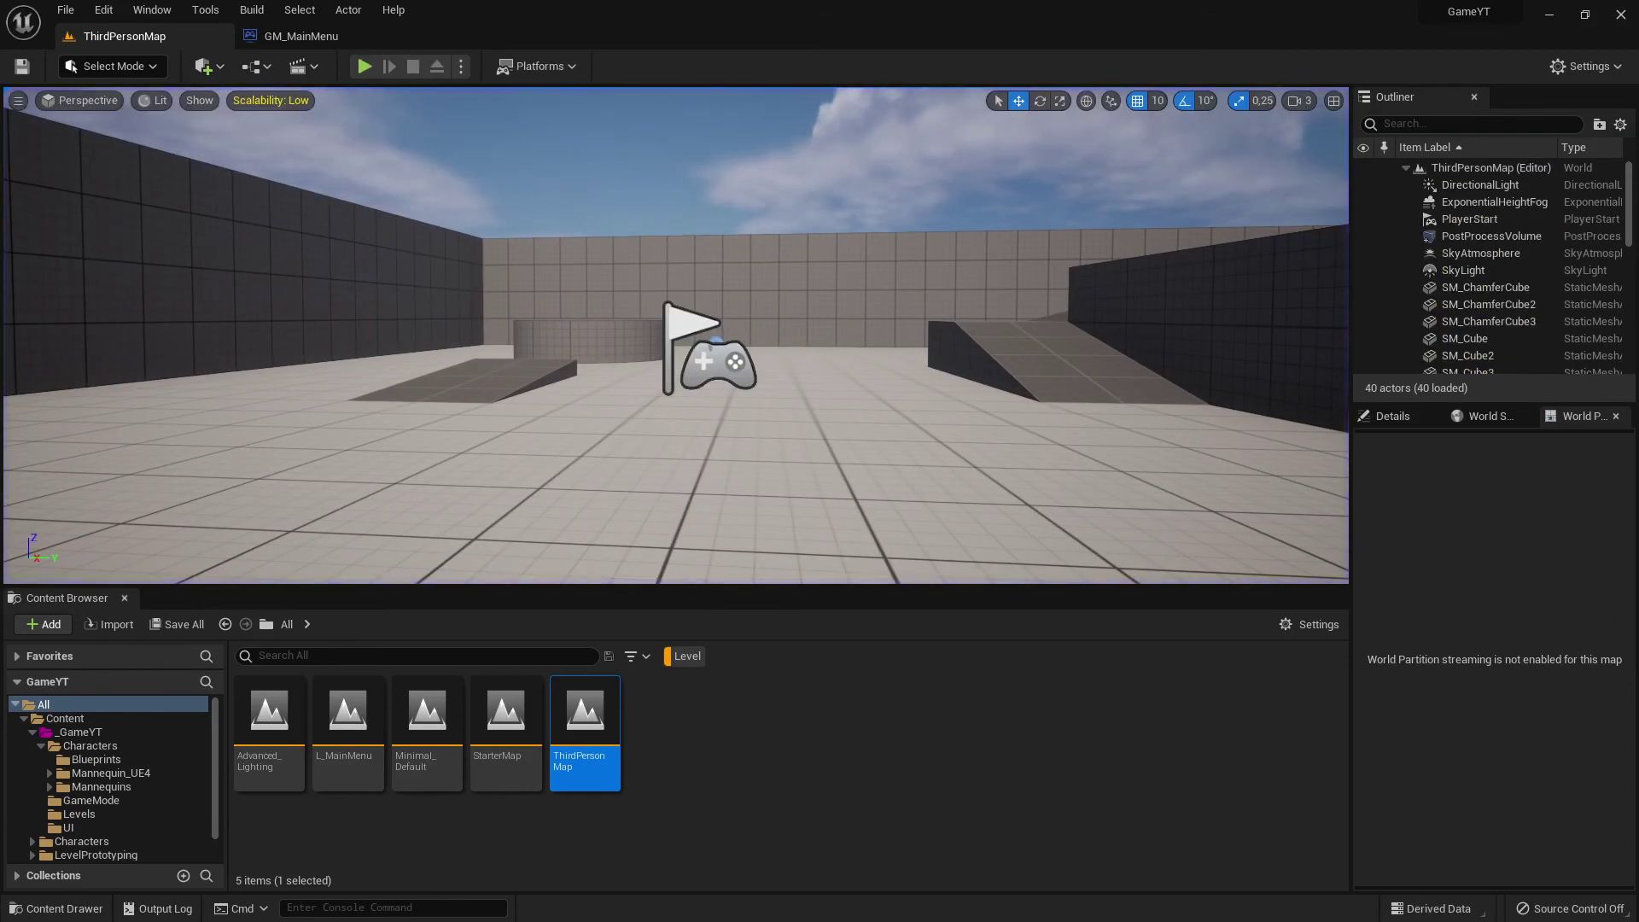